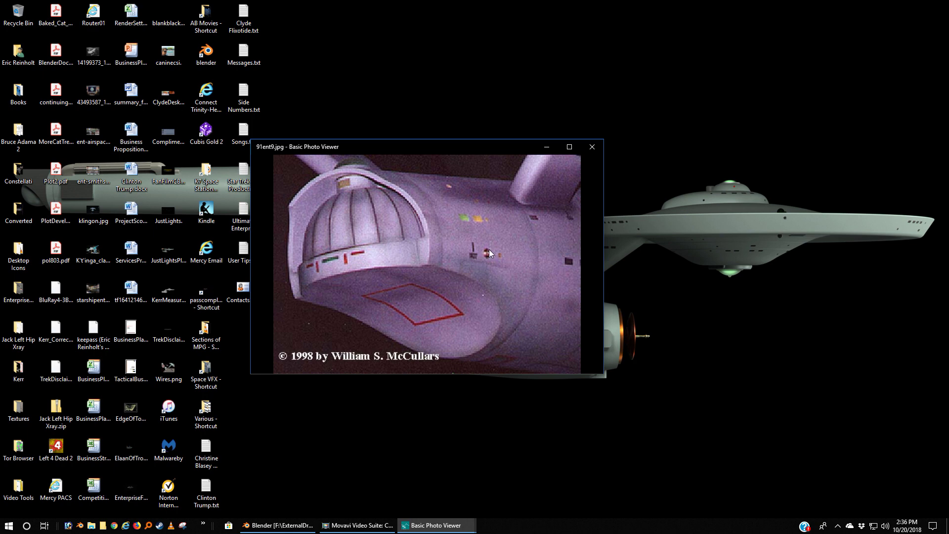
Step: View the reference photos ent60.jpg and image60.jpg to examine the 1837 marking and the hangar end of the Enterprise hull
click(453, 526)
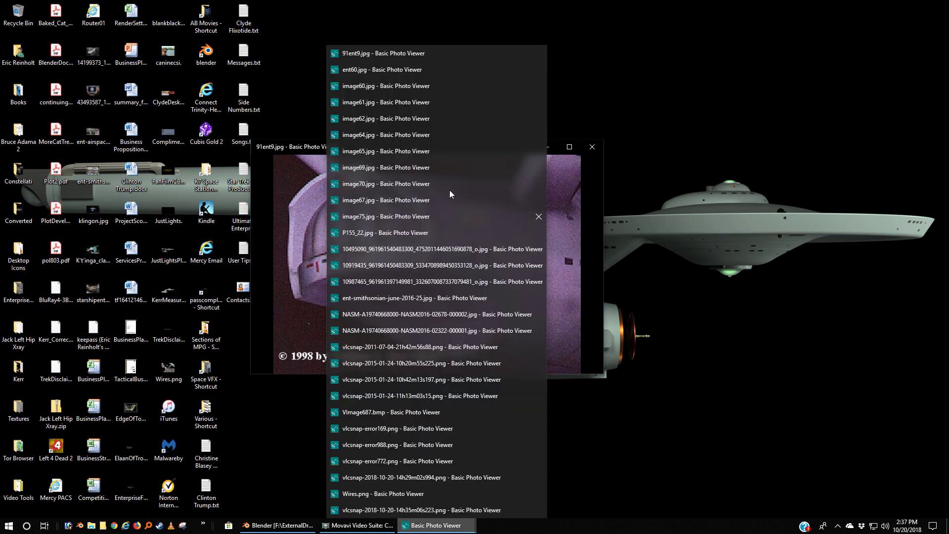
click(400, 69)
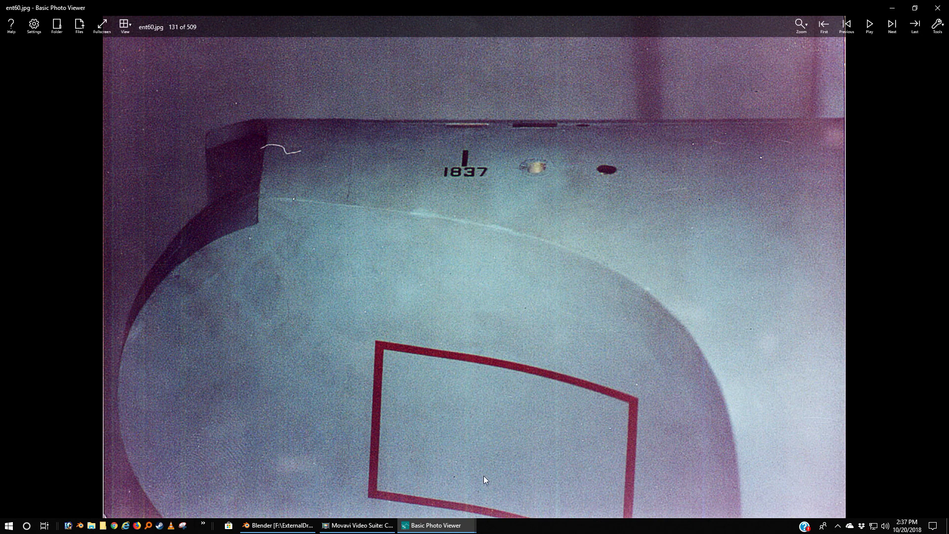
mouse_move(441, 530)
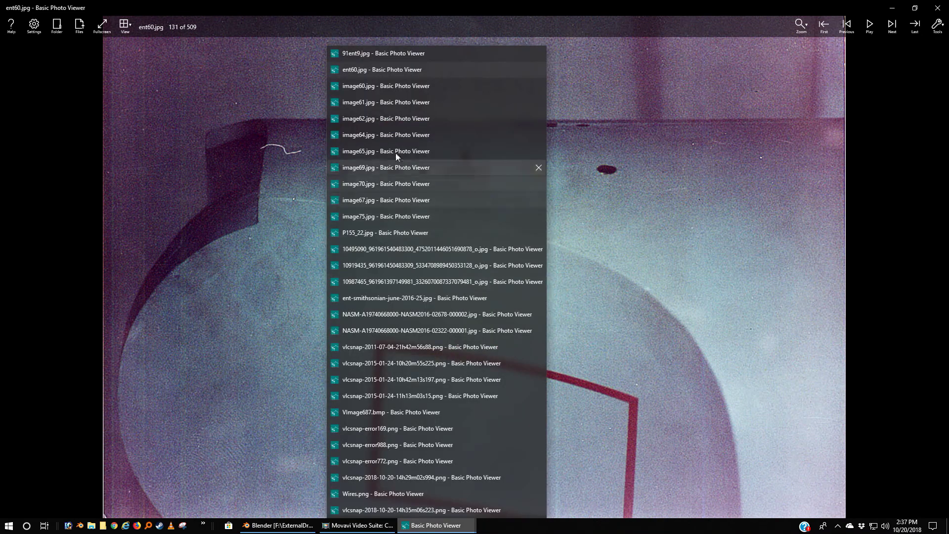
click(446, 86)
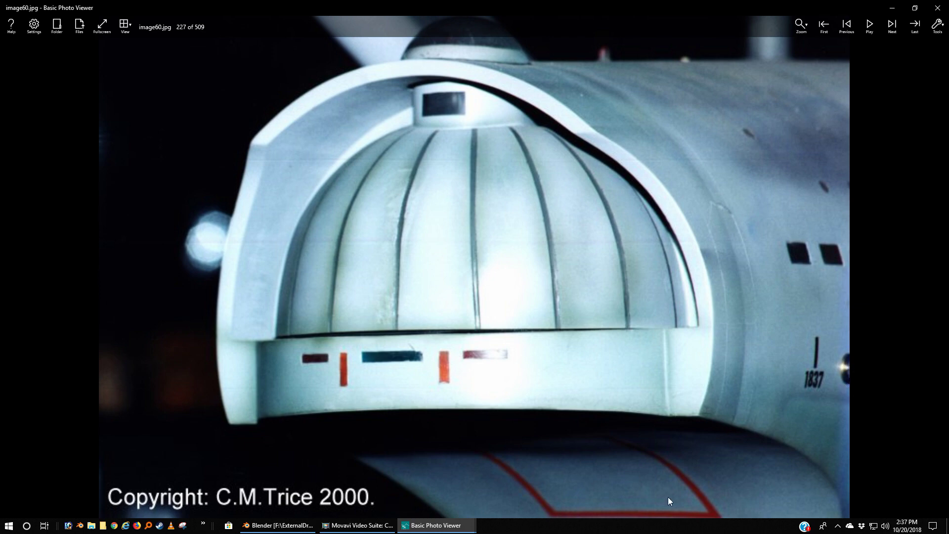
Step: View image61.jpg to examine the windows and markings along the side of the aft hull
mouse_move(429, 527)
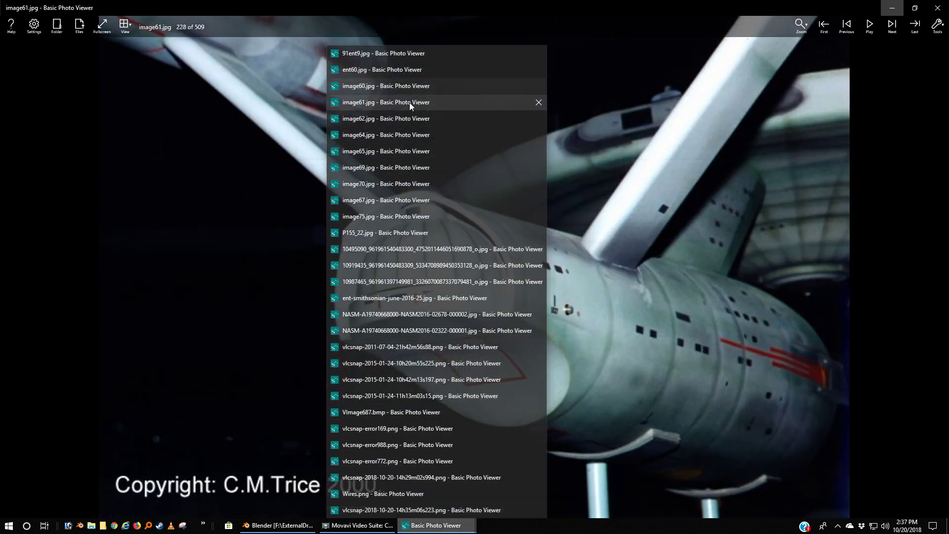
click(410, 102)
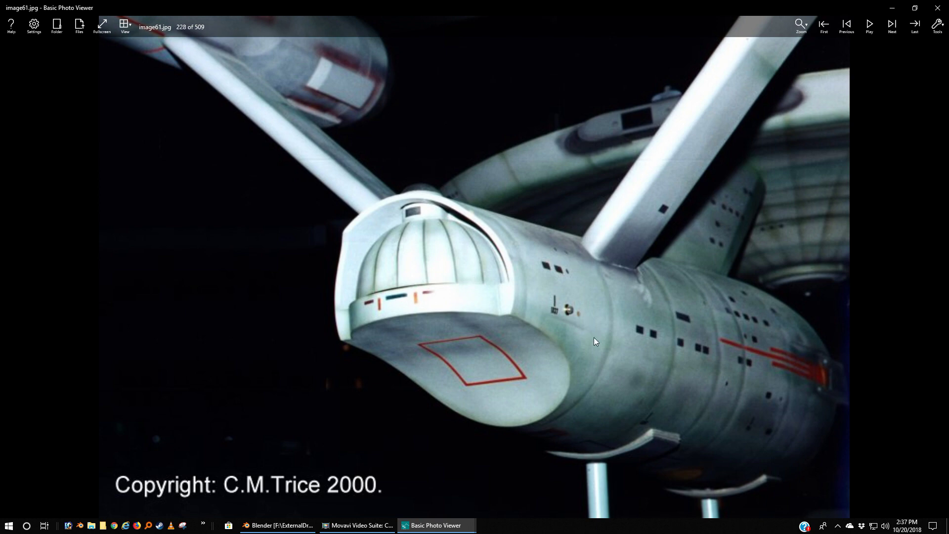
click(806, 28)
click(776, 284)
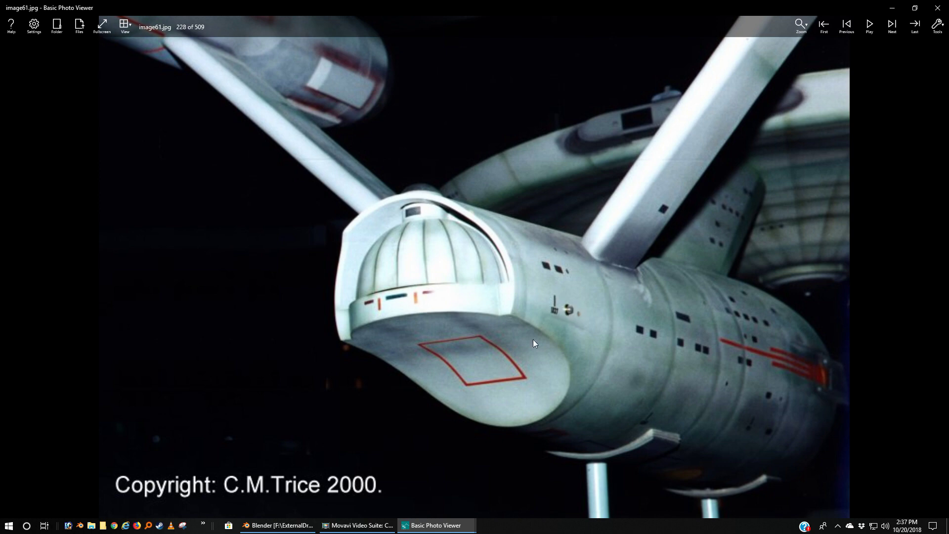
Step: View image62.jpg and image64.jpg to compare the portholes and light near the hangar bay
click(413, 525)
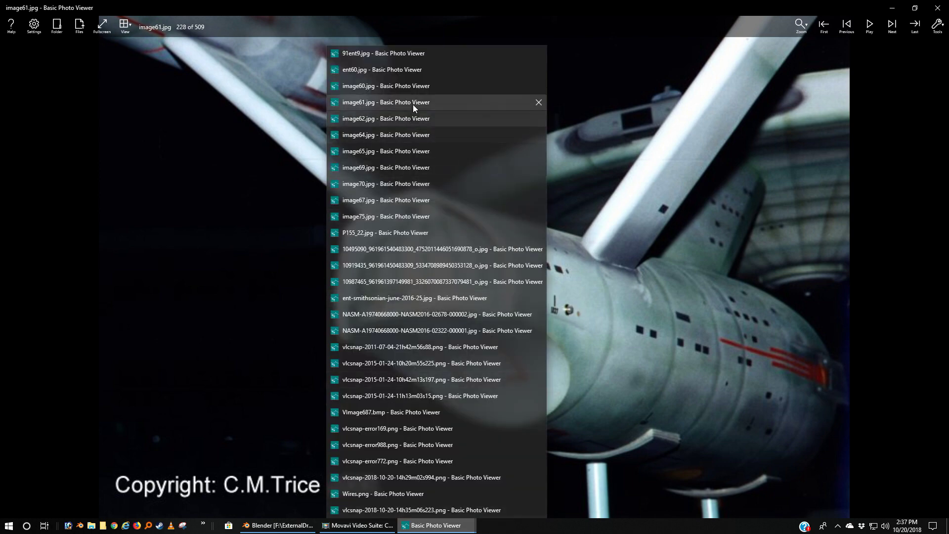
click(405, 118)
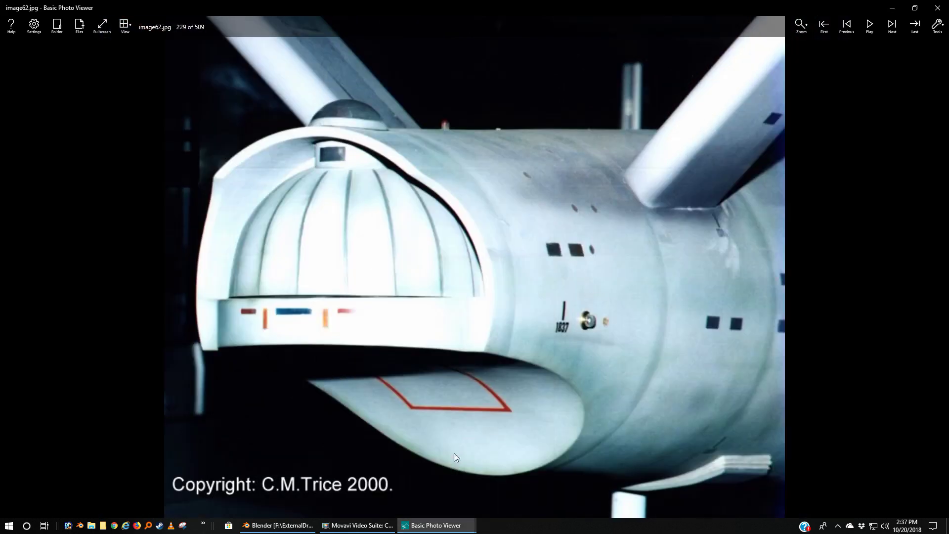
click(429, 517)
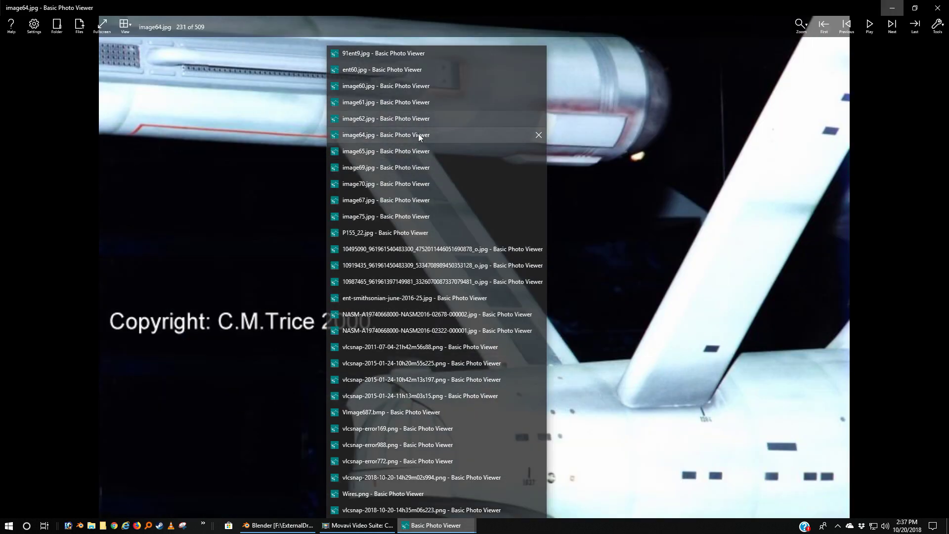
click(418, 134)
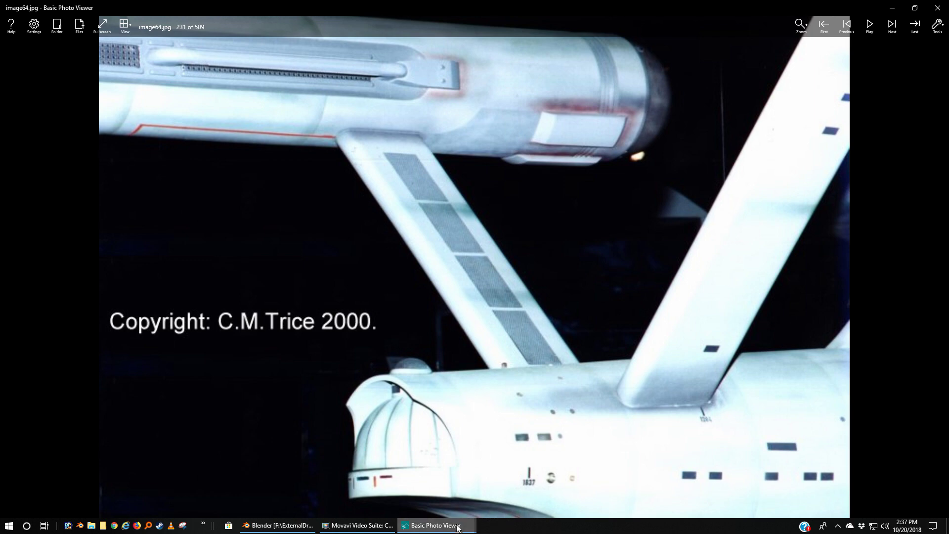
Step: View image65.jpg and image69.jpg to examine the hangar area from the rear side and from above
click(436, 527)
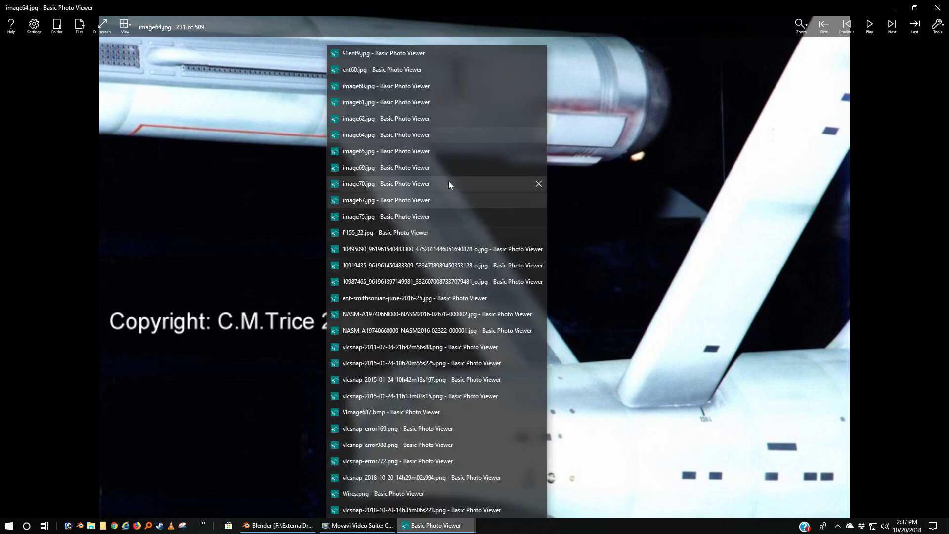
click(430, 151)
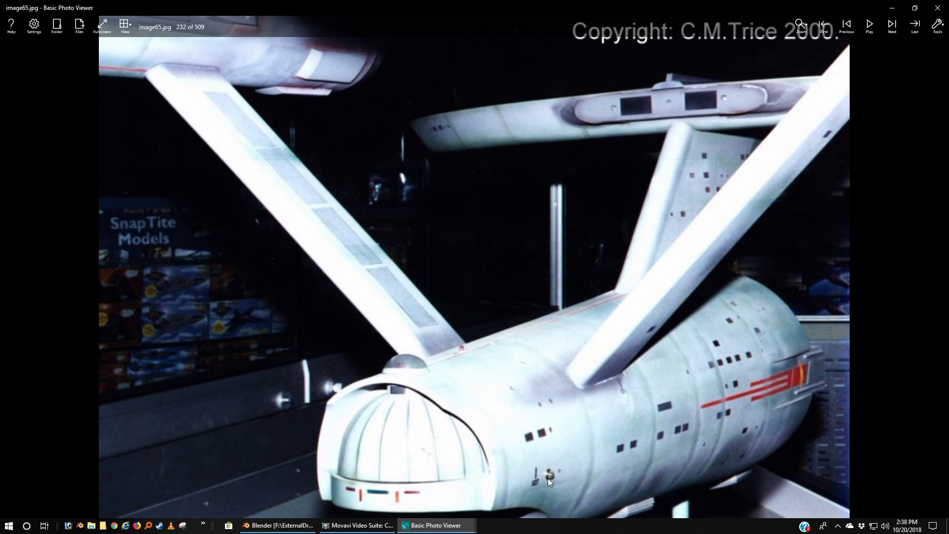
click(430, 530)
click(414, 165)
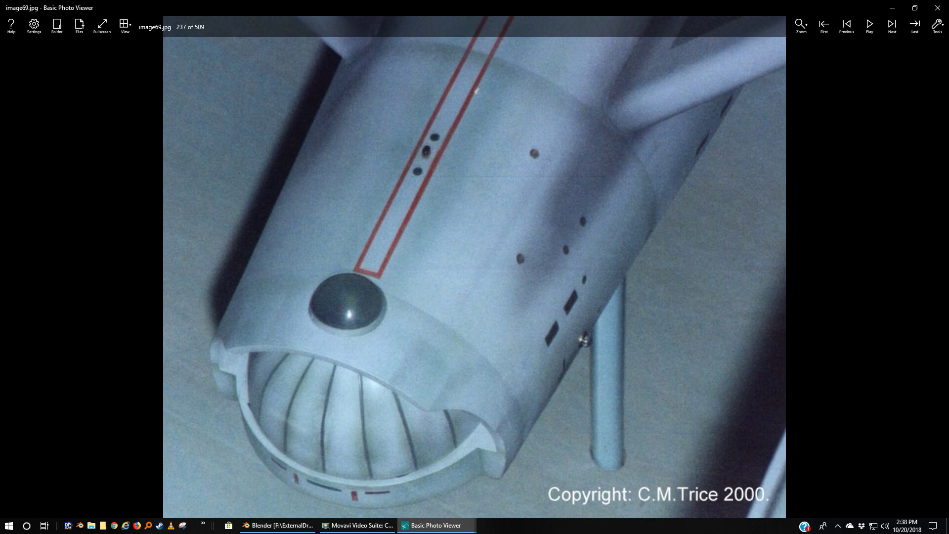
Step: View image70.jpg and image67.jpg to examine the hull's top stripes and the opposite side of the hangar
key(Right)
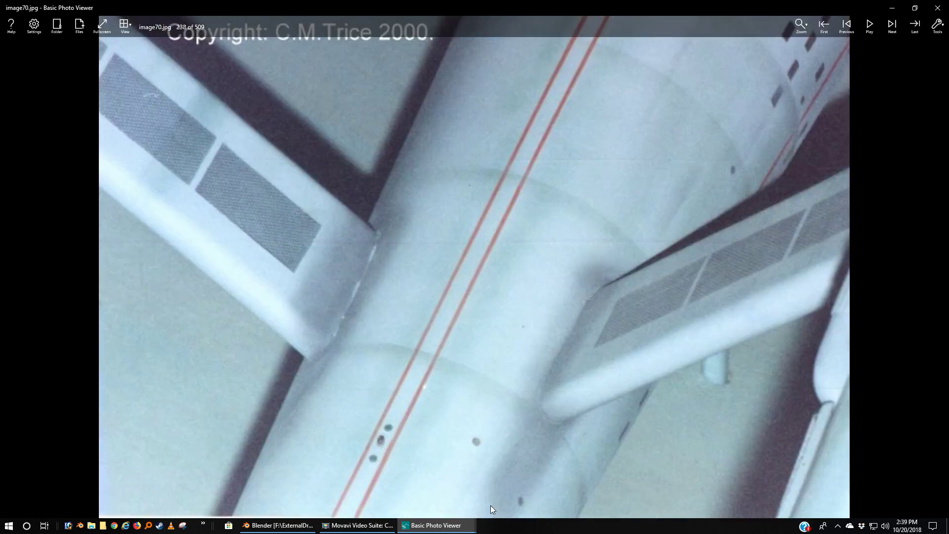
click(418, 525)
click(407, 207)
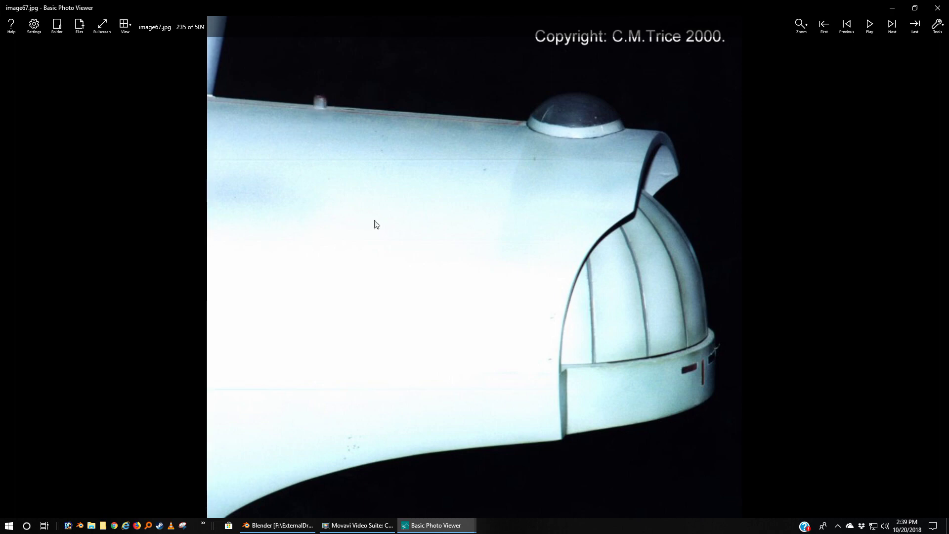
Step: View image75.jpg and P155_22.jpg to compare the window layout around the 1837 marking
mouse_move(425, 528)
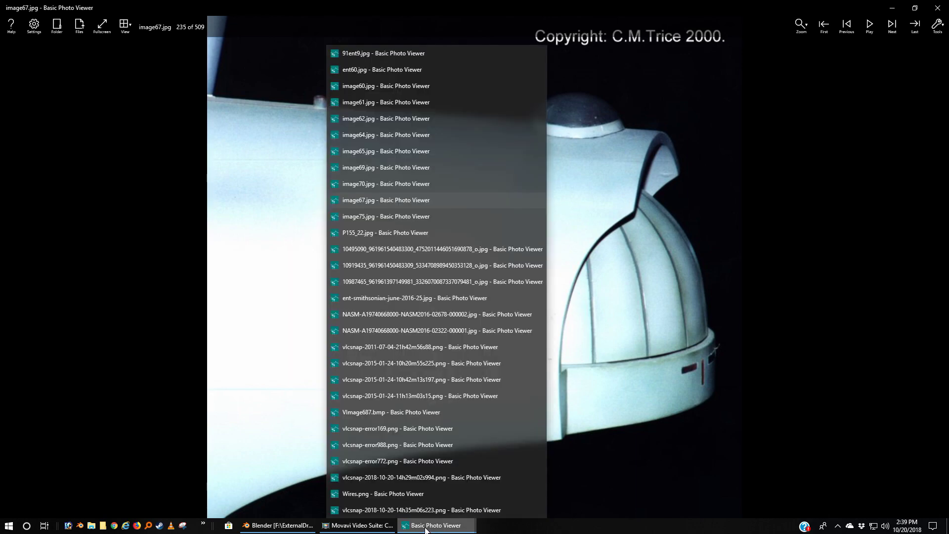
click(412, 218)
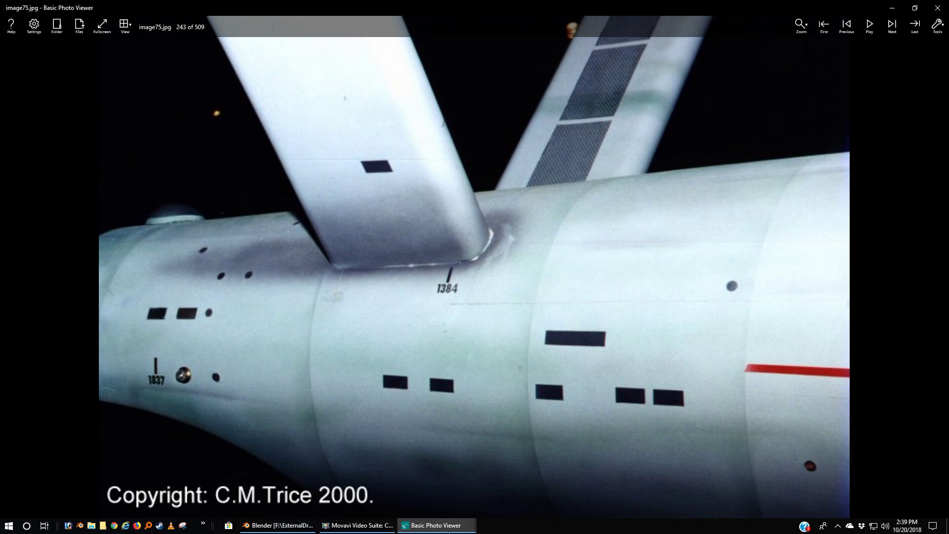
click(435, 525)
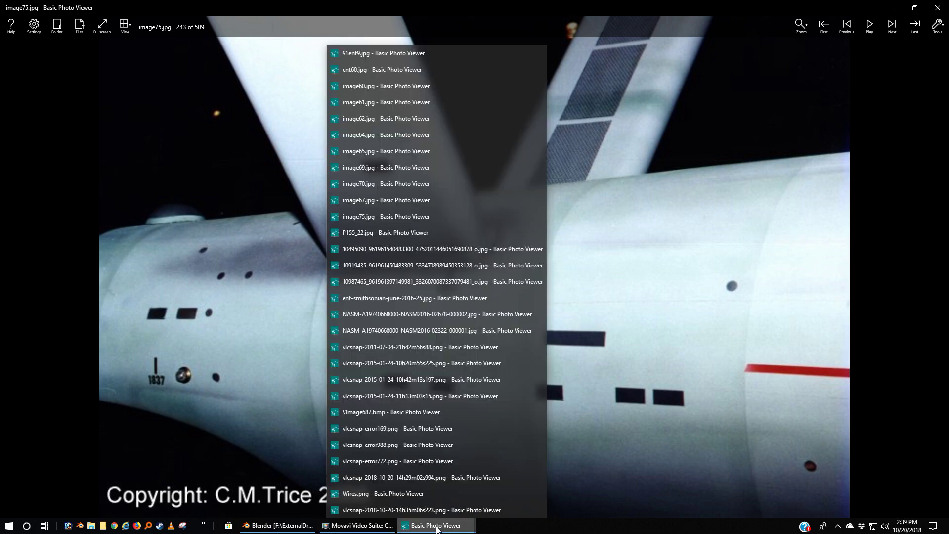
mouse_move(459, 248)
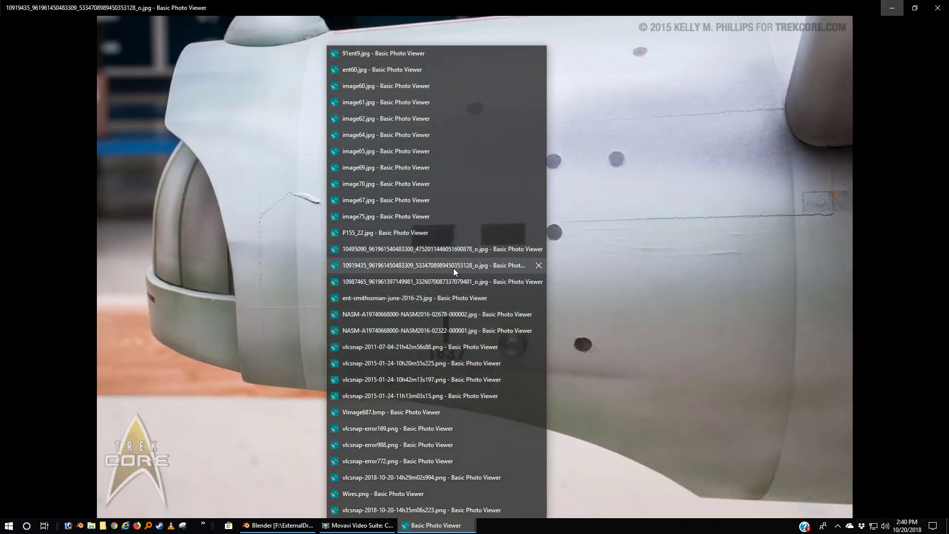
mouse_move(391, 218)
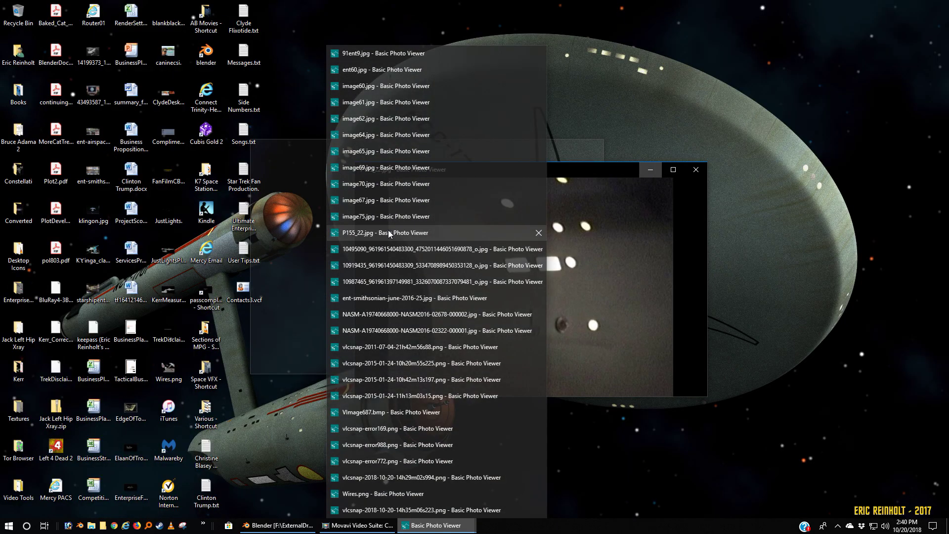
click(389, 232)
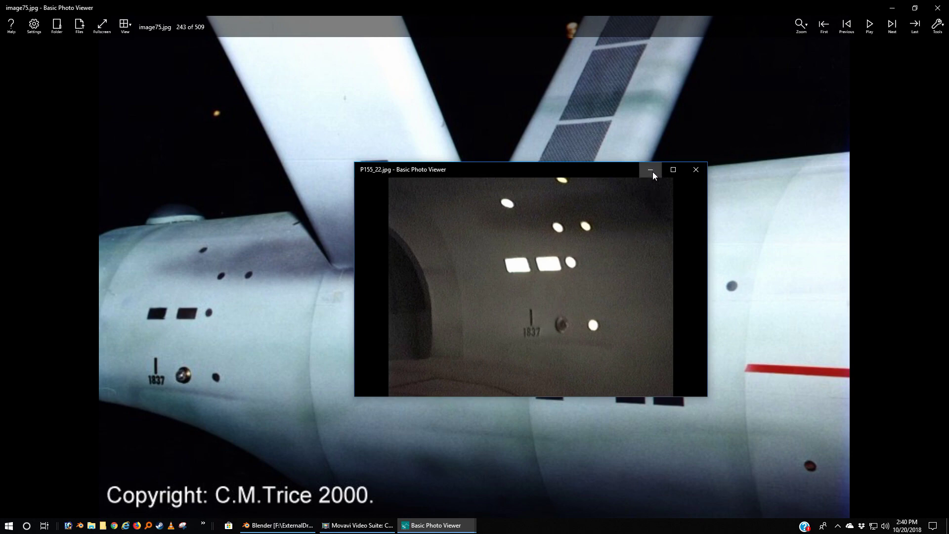
Step: View the three 2015 TrekCore photos starting with 10495090, 10919435 and 10987465 to examine the aft hull's portholes and light
click(435, 525)
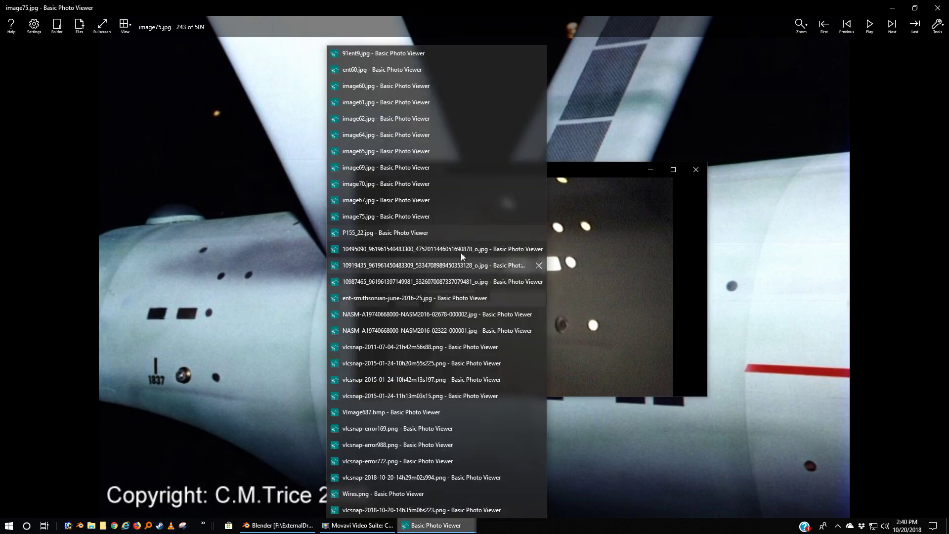
click(442, 252)
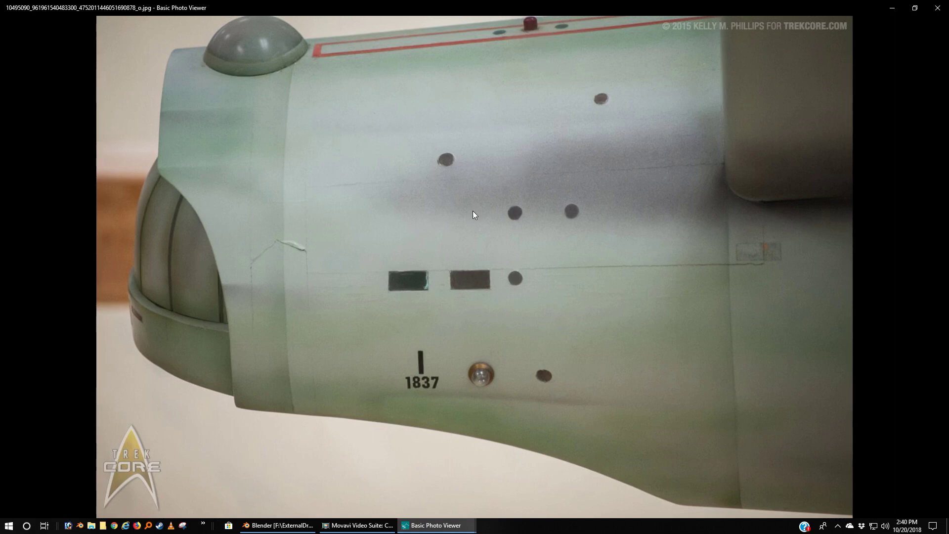
click(414, 527)
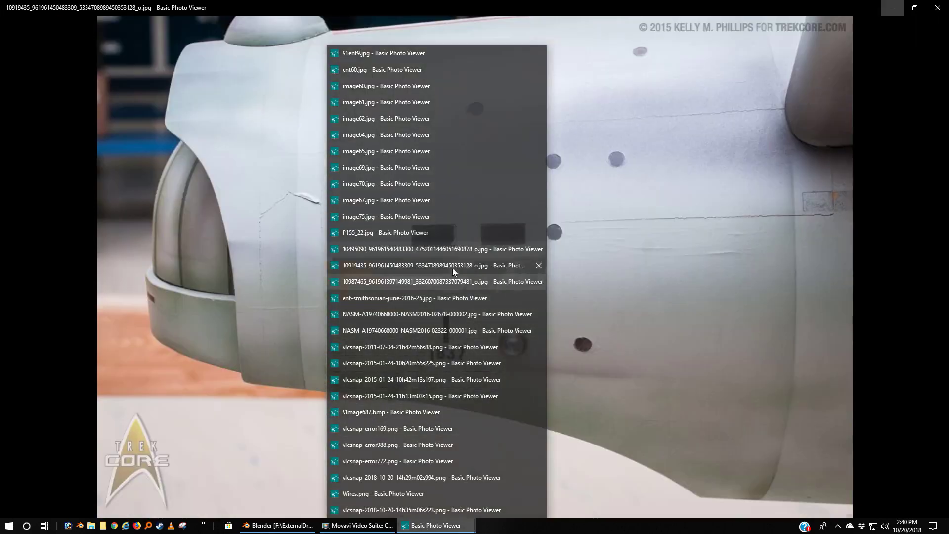
click(452, 268)
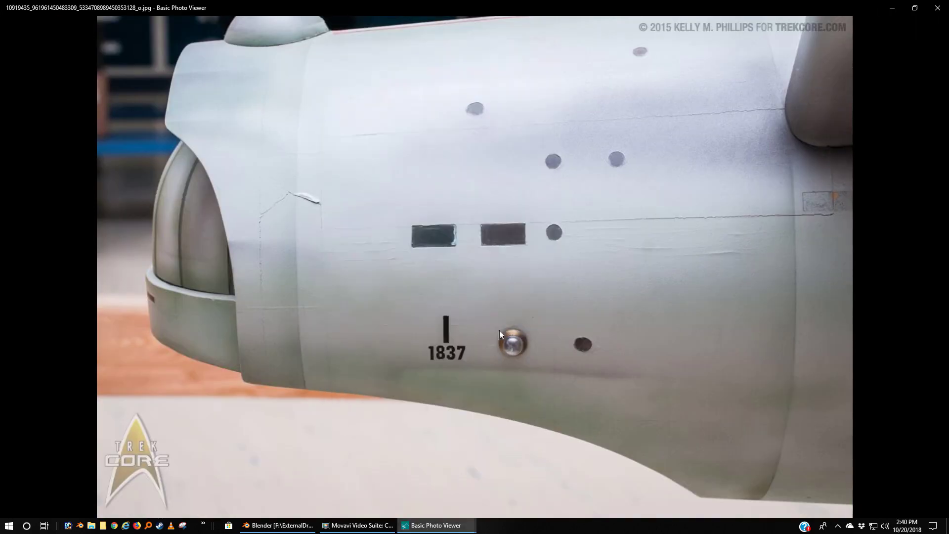
click(428, 528)
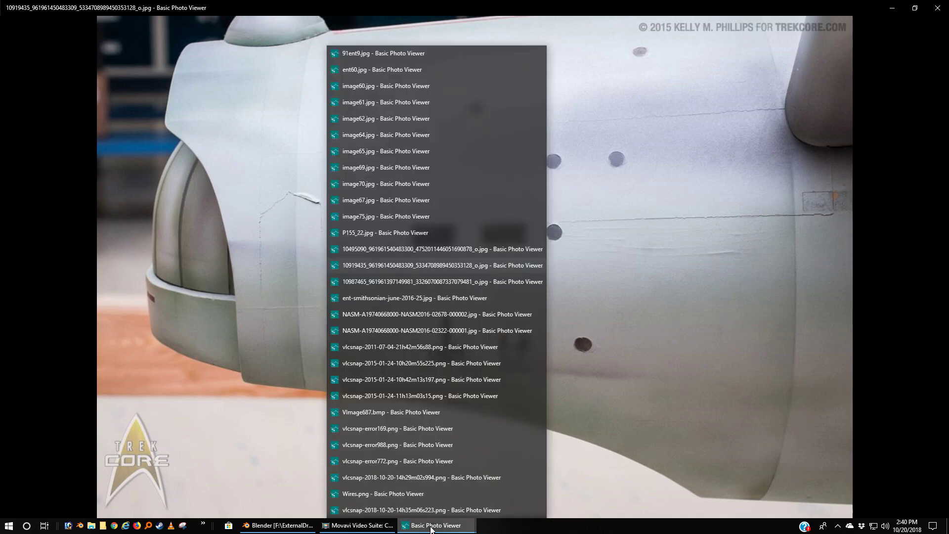
click(454, 283)
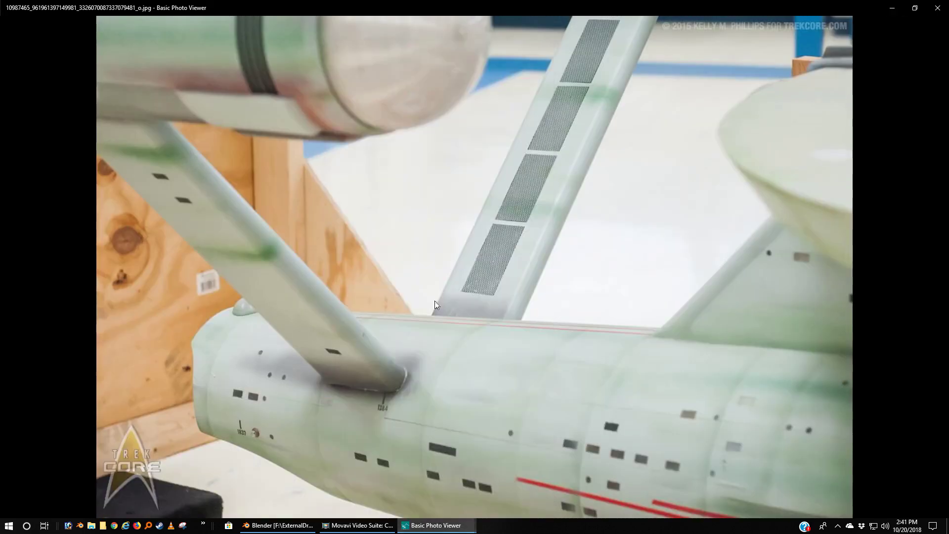
click(449, 527)
click(480, 300)
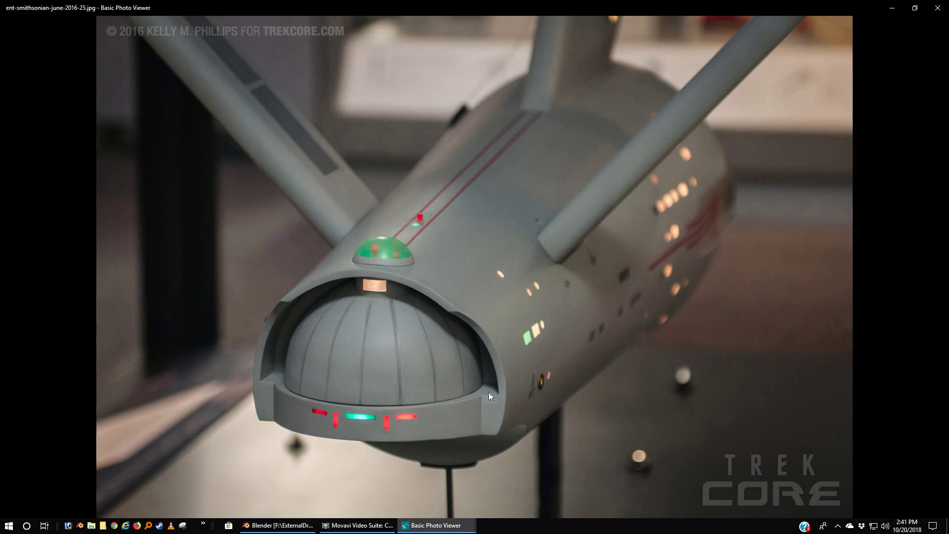
mouse_move(435, 525)
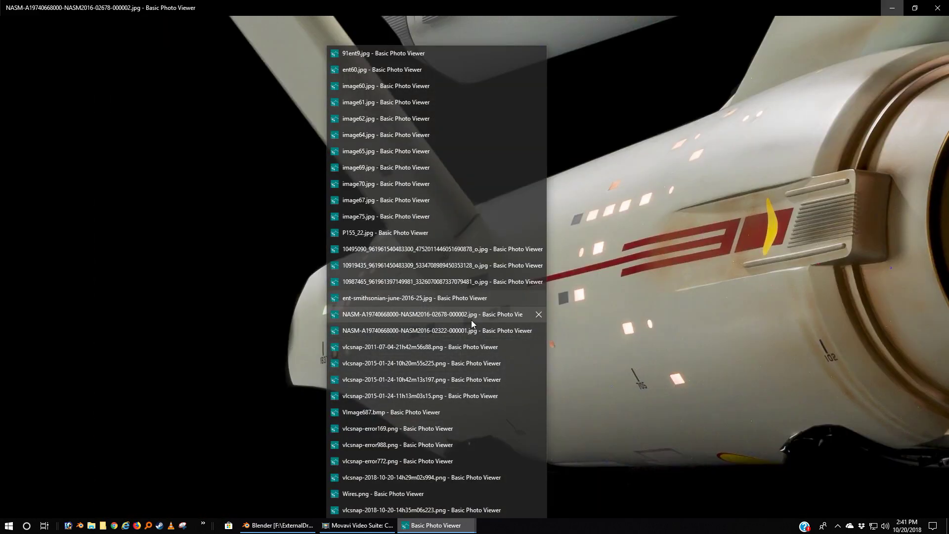
click(471, 319)
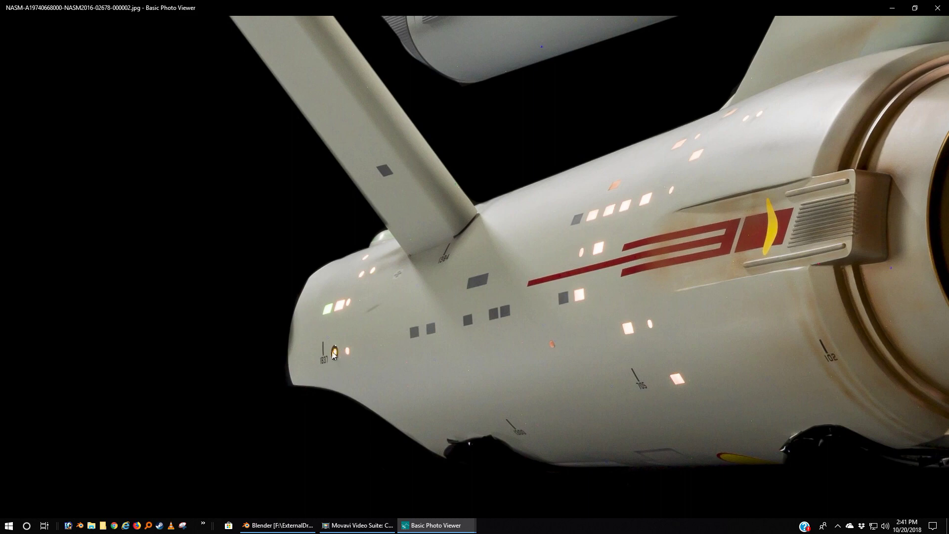
mouse_move(435, 525)
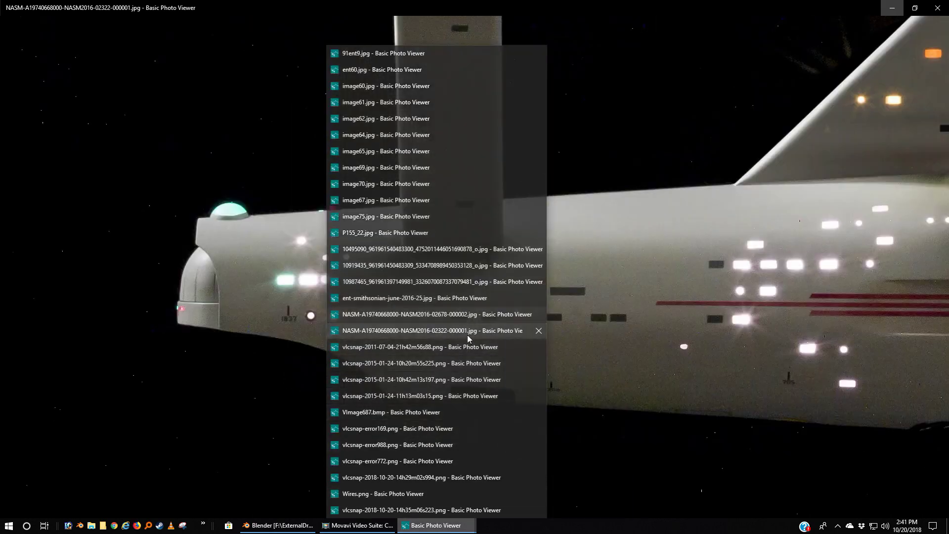
click(467, 333)
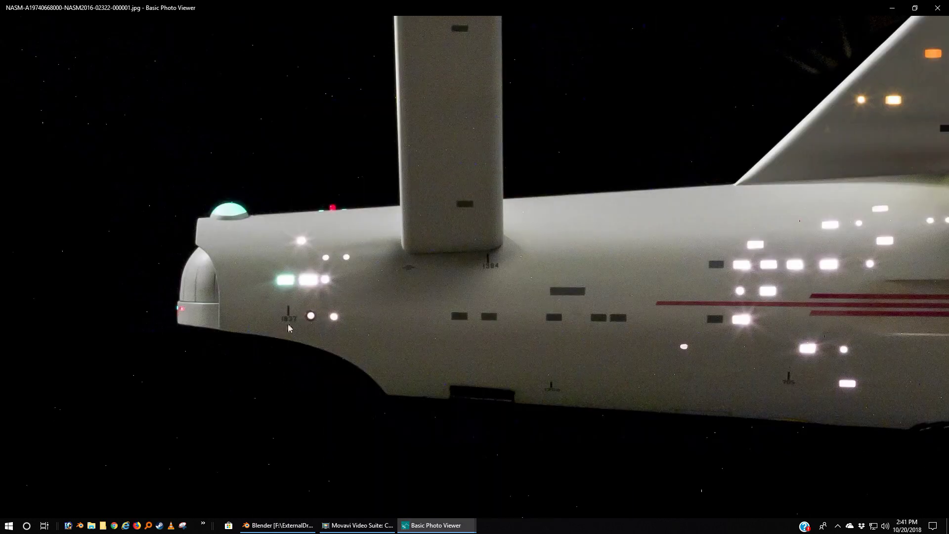
mouse_move(437, 526)
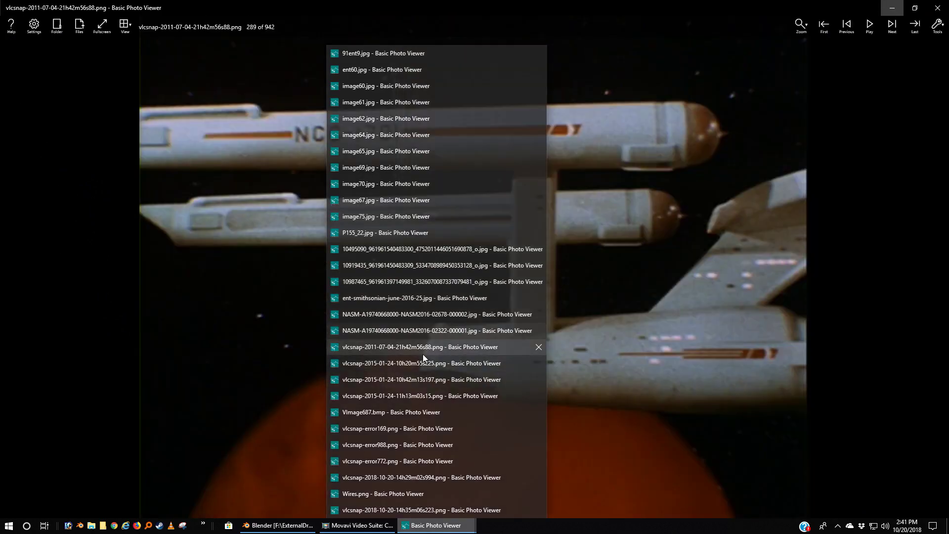
click(423, 352)
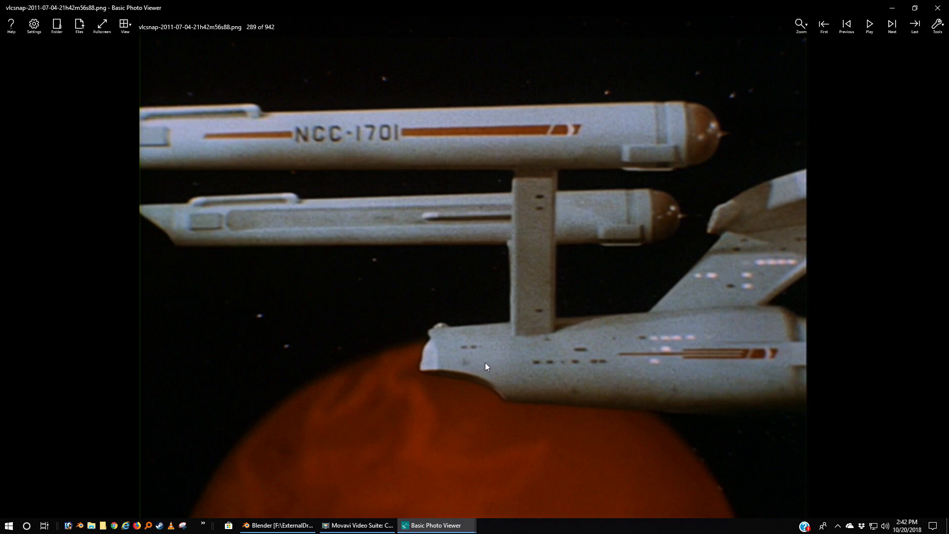
mouse_move(435, 525)
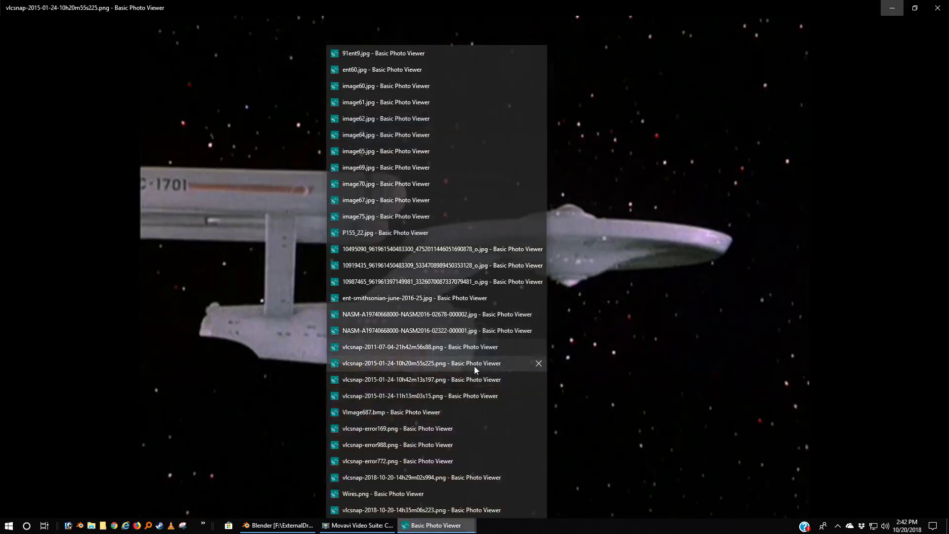
click(474, 364)
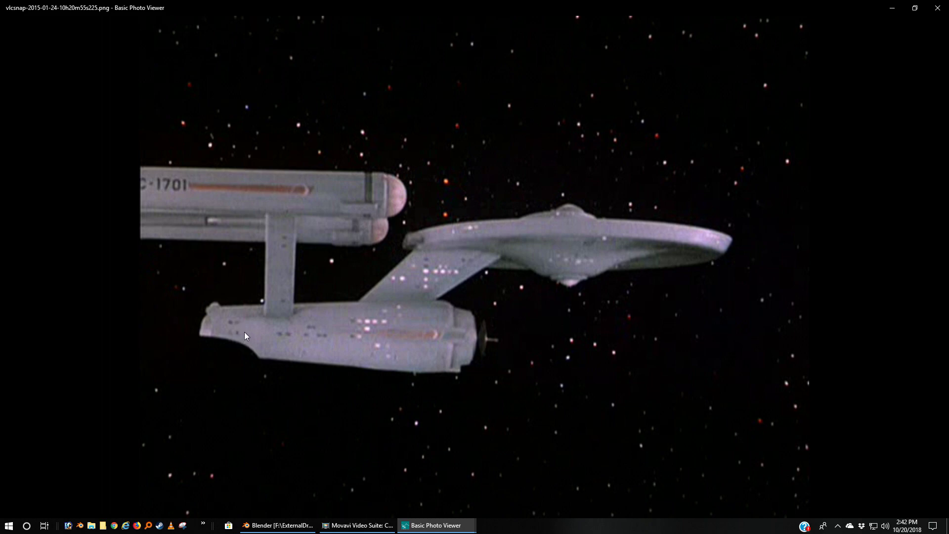
click(436, 525)
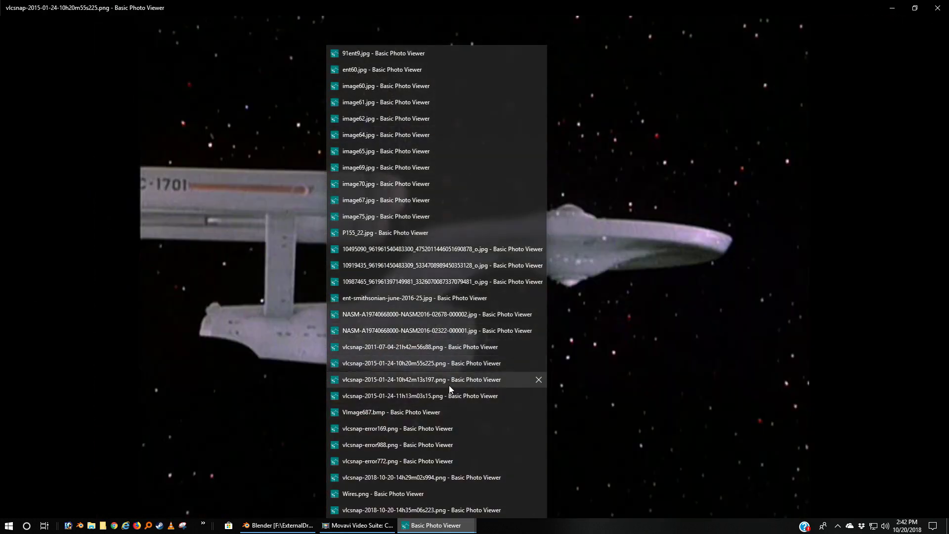
click(449, 384)
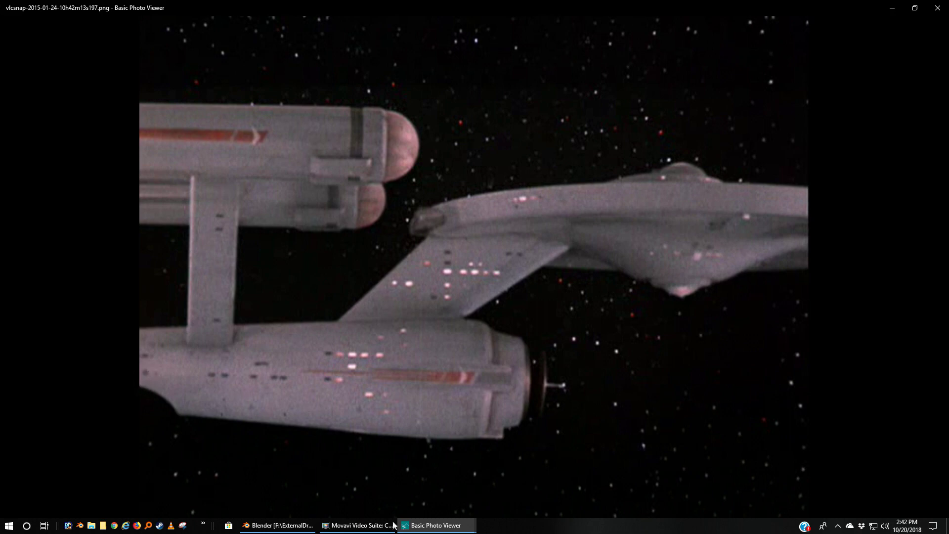
click(435, 525)
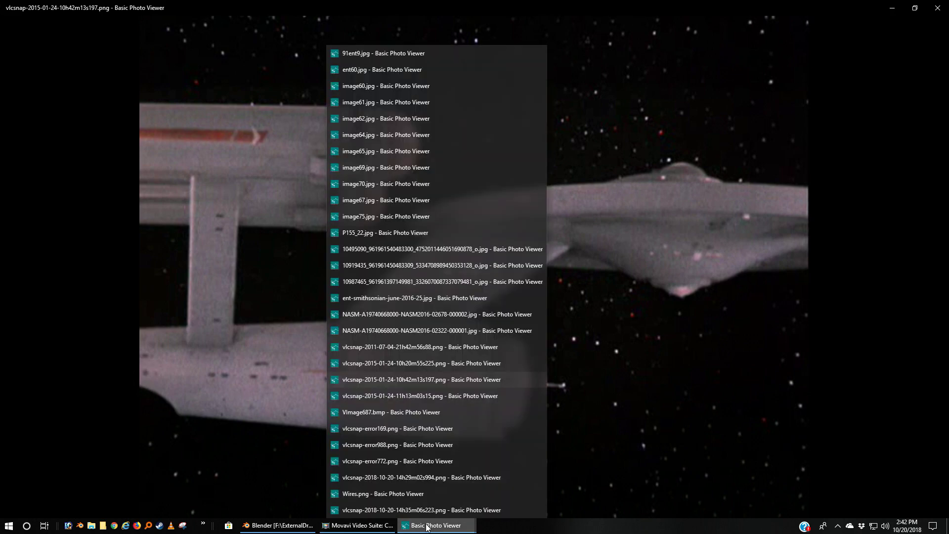
click(464, 398)
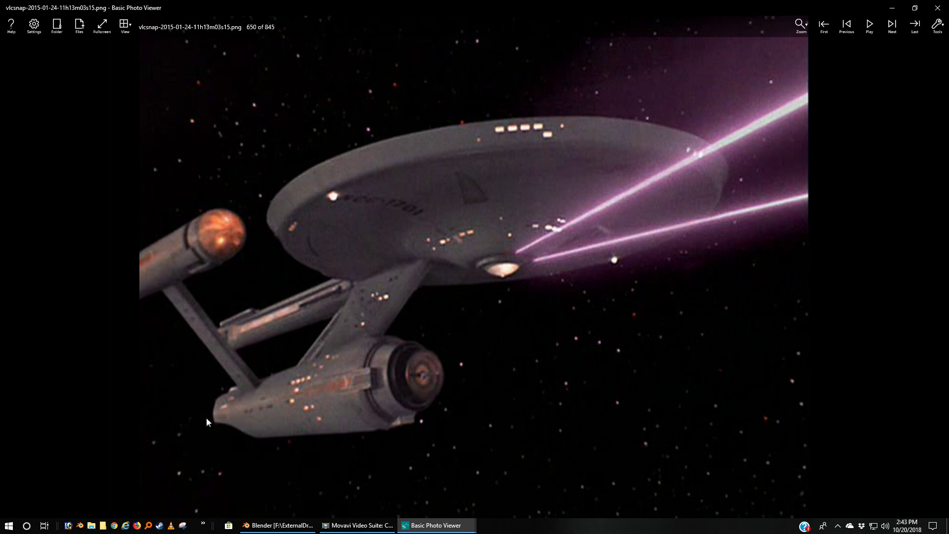
click(891, 29)
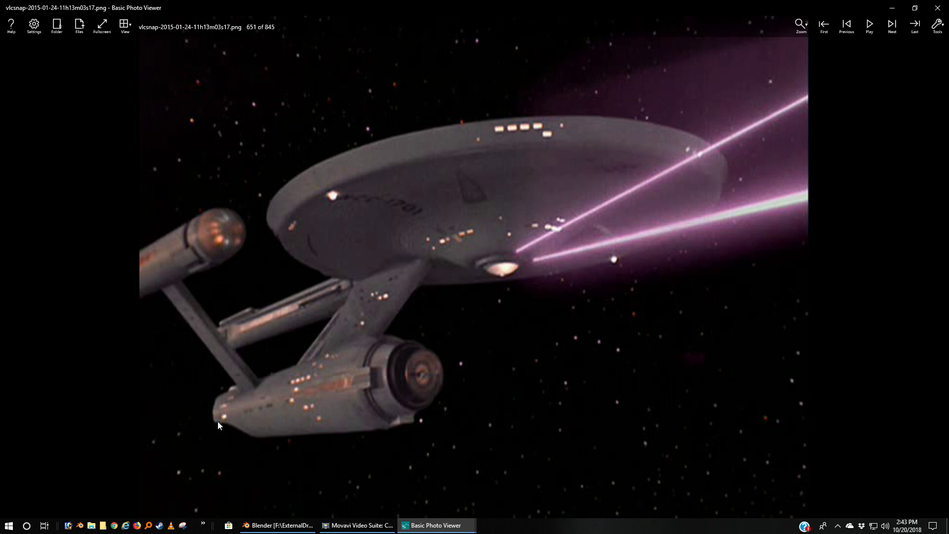
click(851, 28)
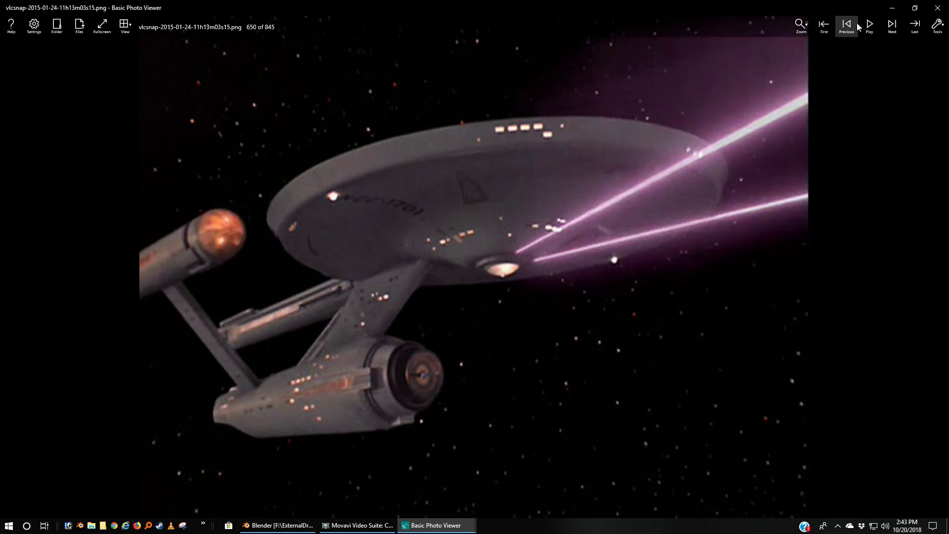
click(893, 27)
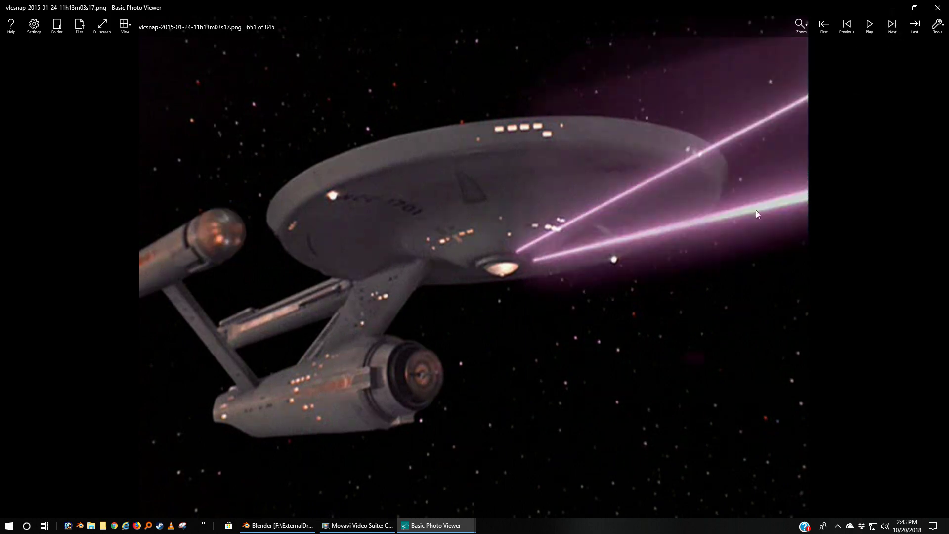
Step: Open VImage687.bmp and flip between it and VImage686.bmp to compare the lights near the hangar bay
mouse_move(432, 523)
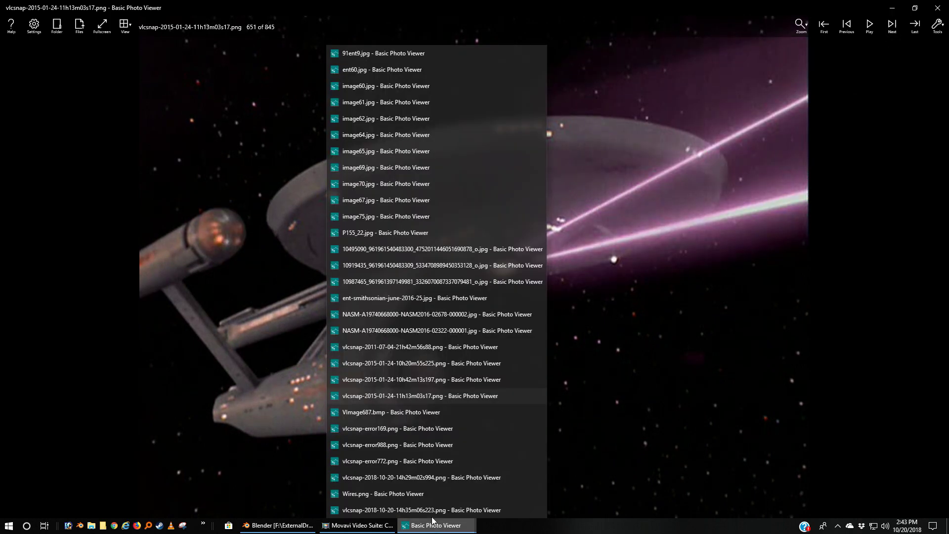
click(409, 415)
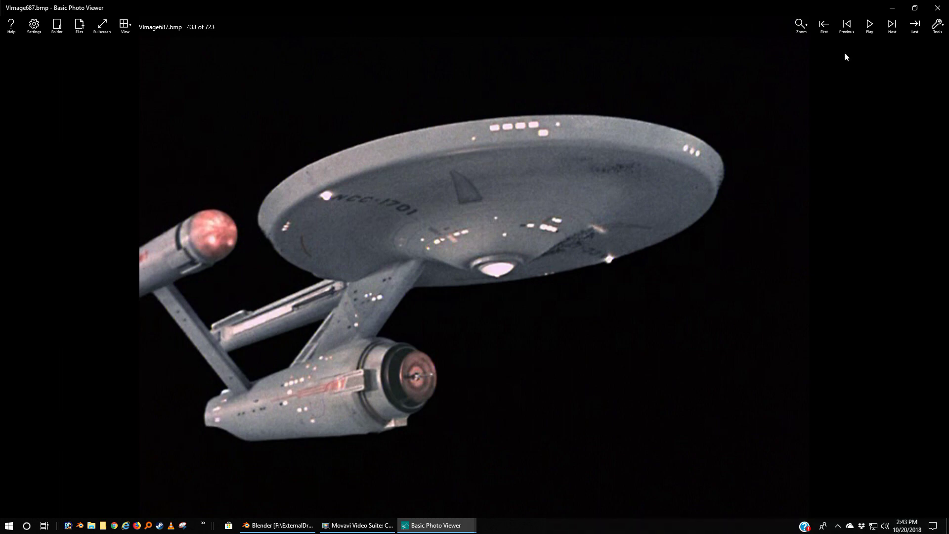
click(848, 26)
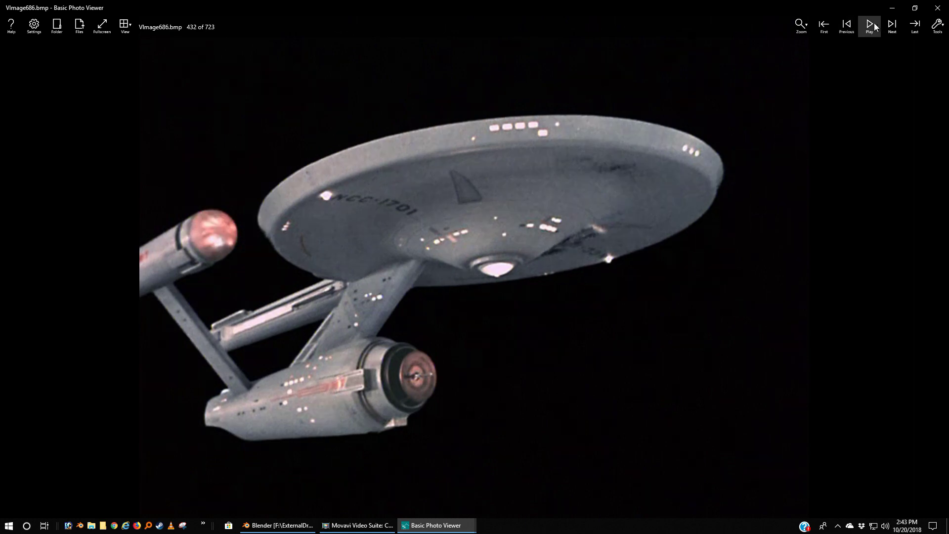
click(892, 25)
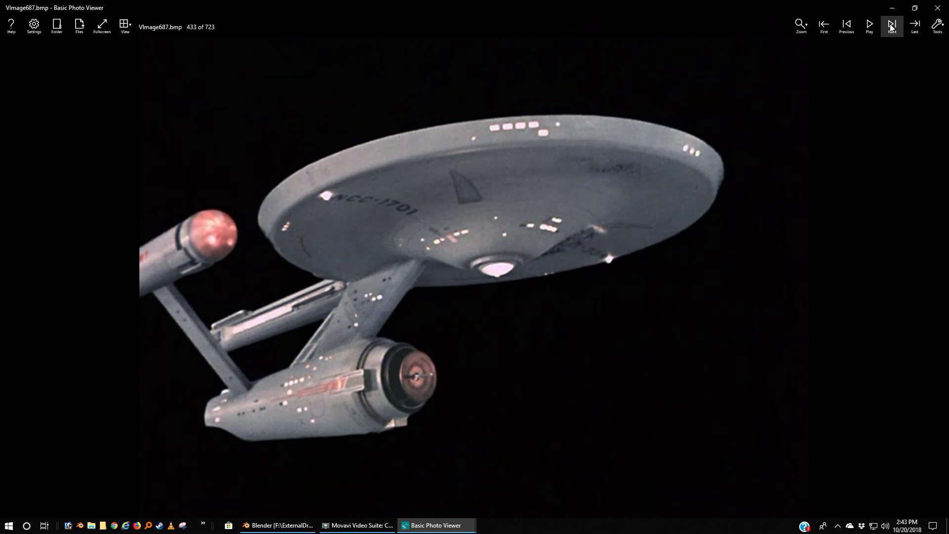
Step: View vlcsnap-error169.png and vlcsnap-error988.png to examine the aft hull light and the windows beside the hangar bay
click(419, 530)
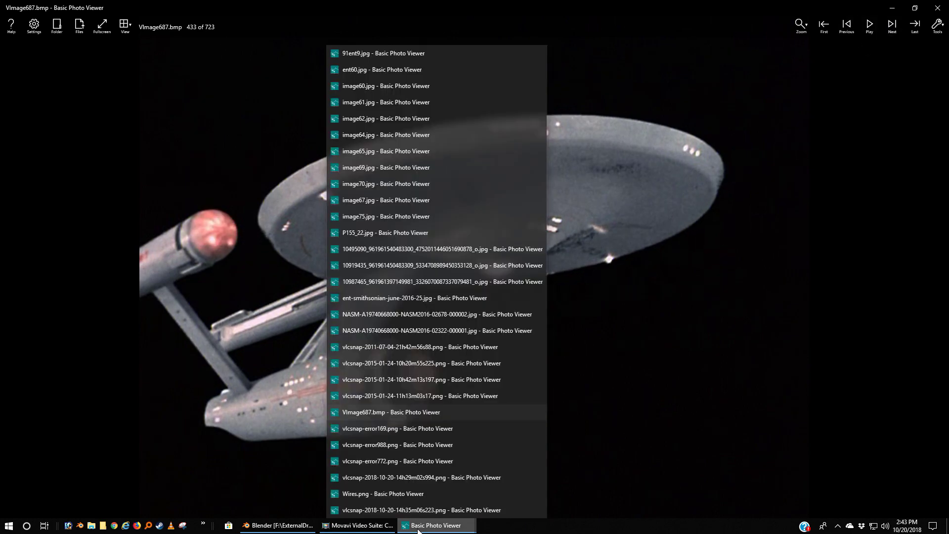
click(437, 429)
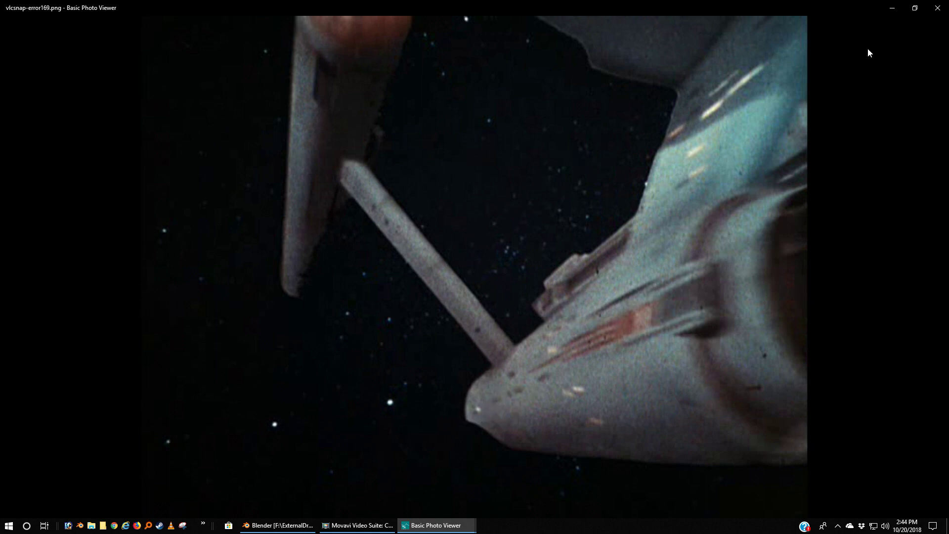
click(435, 525)
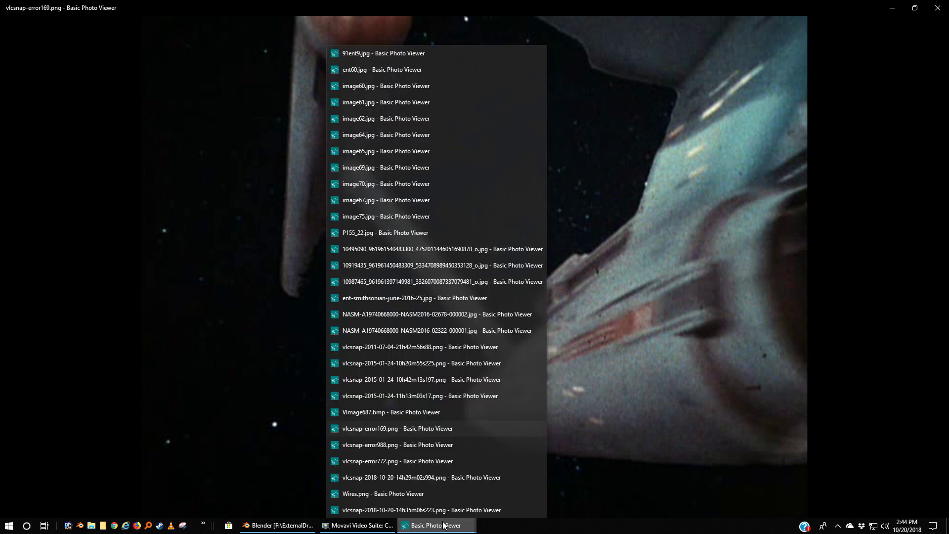
click(422, 451)
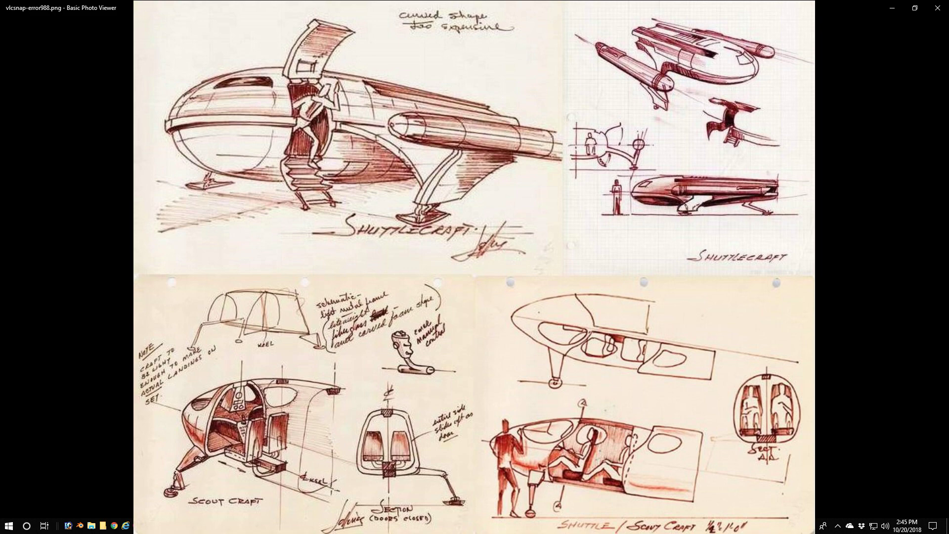
key(Right)
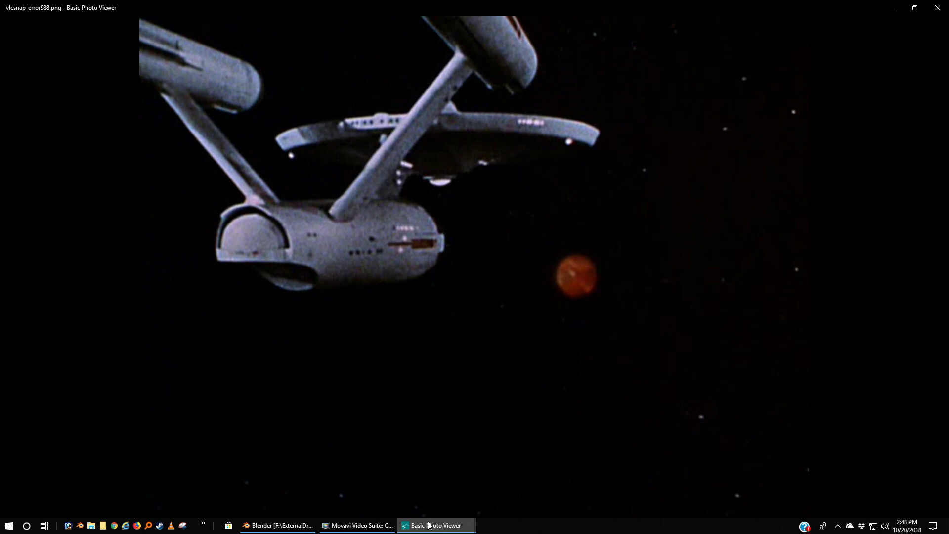
mouse_move(430, 525)
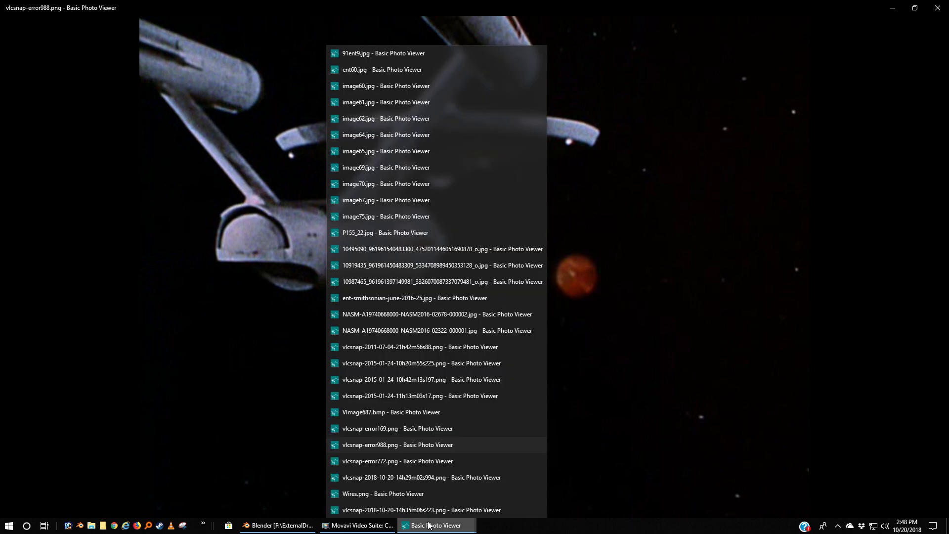
click(427, 460)
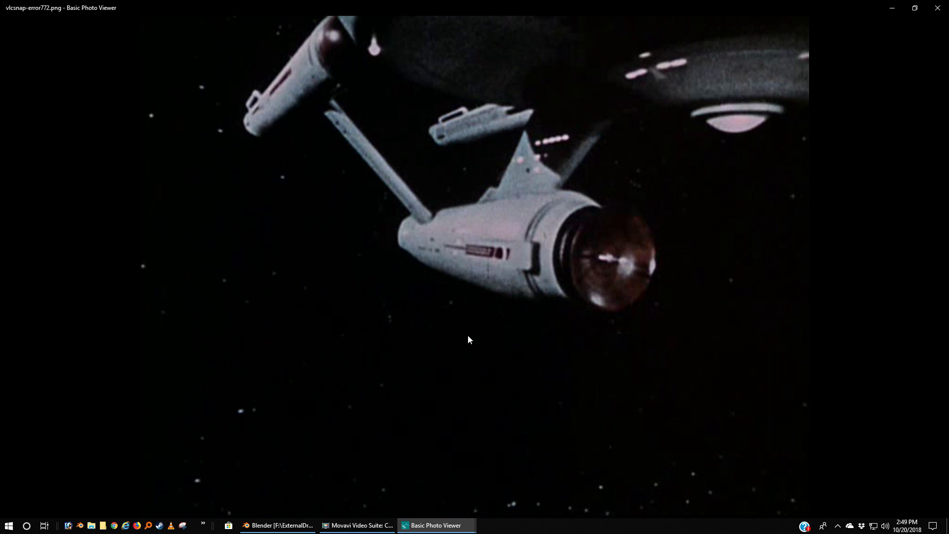
click(431, 525)
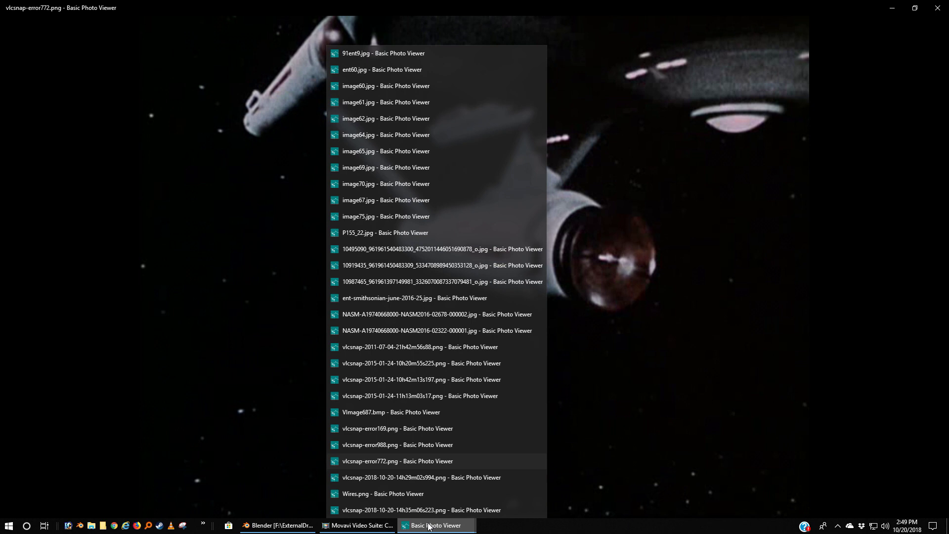
click(434, 476)
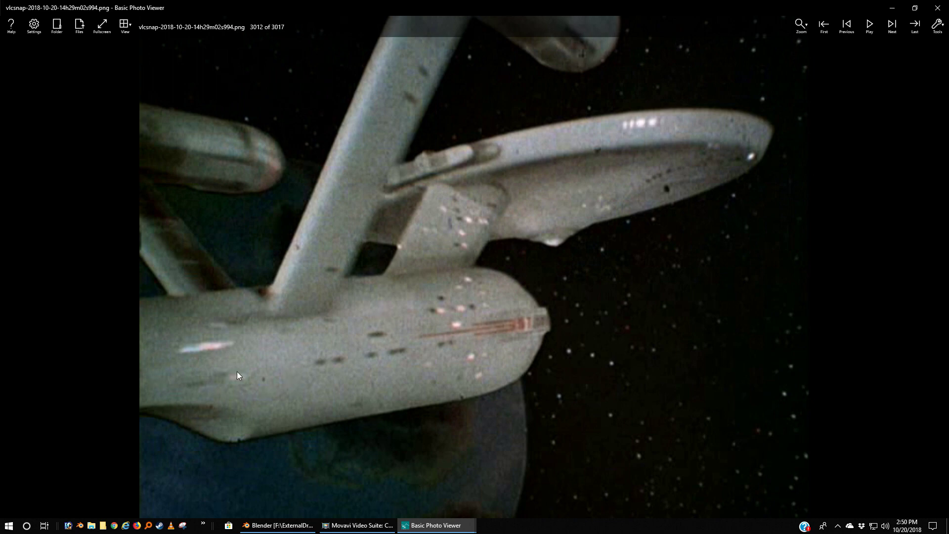
click(443, 529)
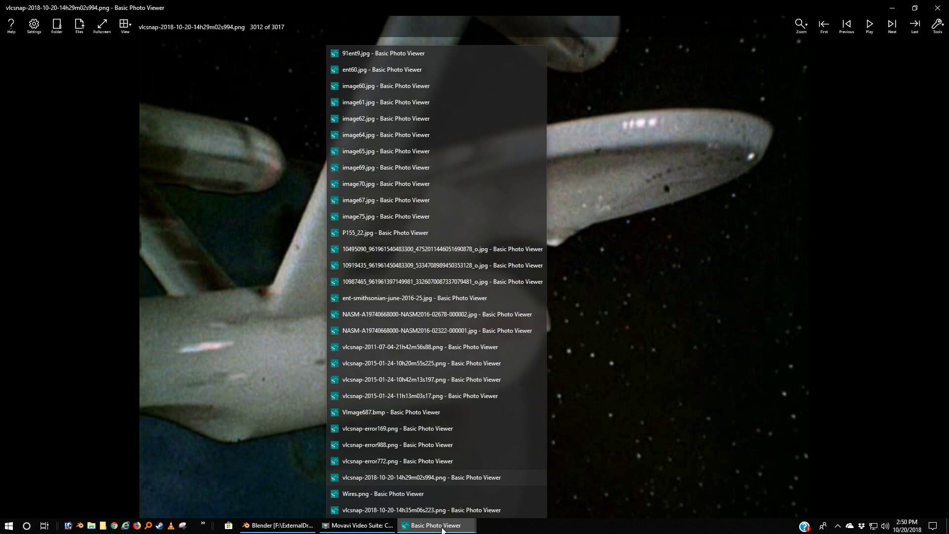
click(412, 493)
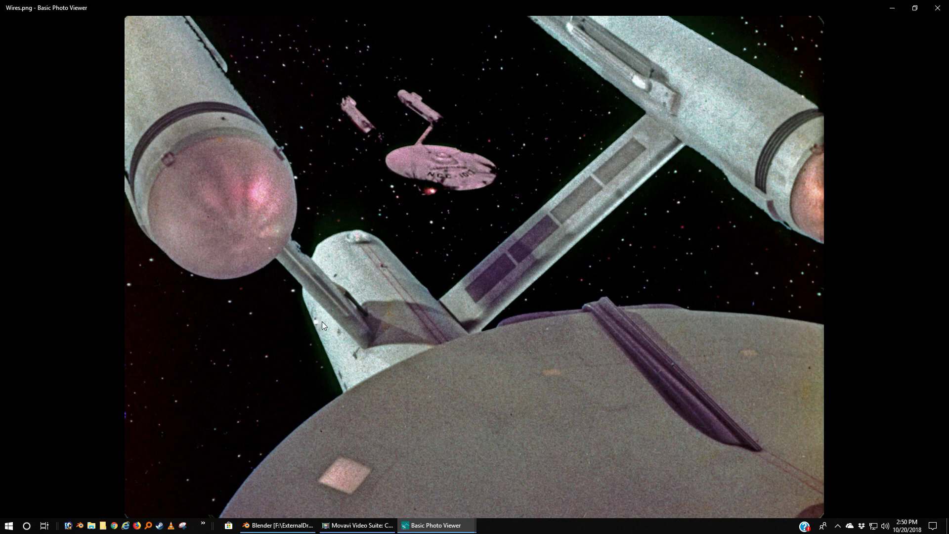
click(433, 517)
click(396, 510)
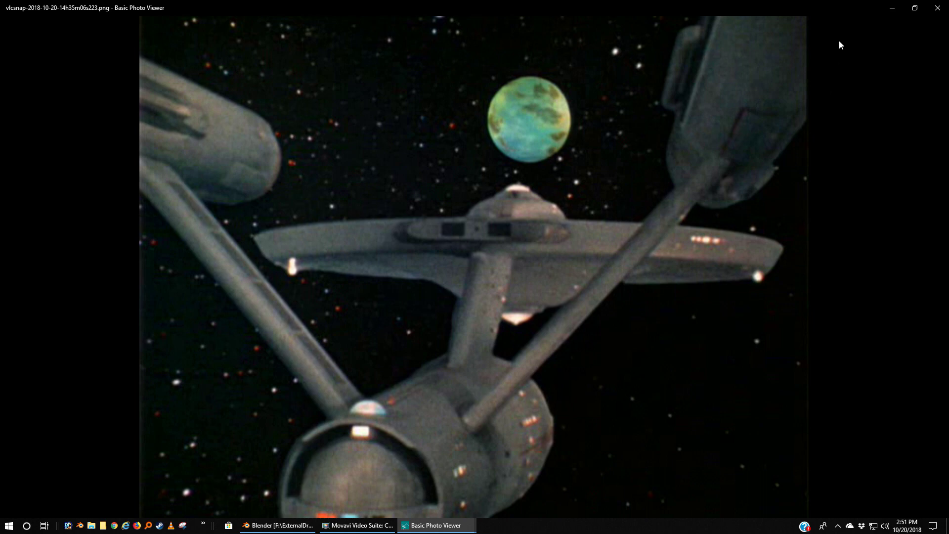
mouse_move(840, 40)
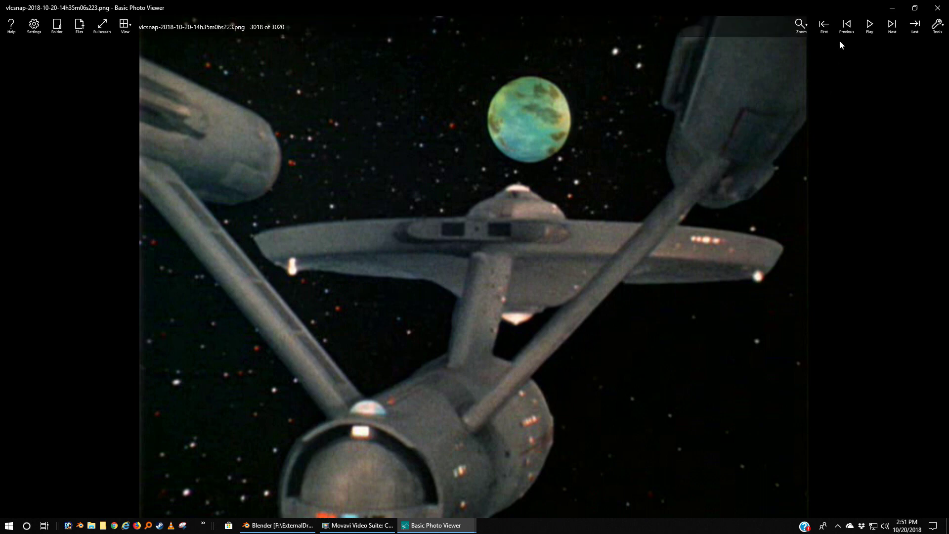
click(893, 24)
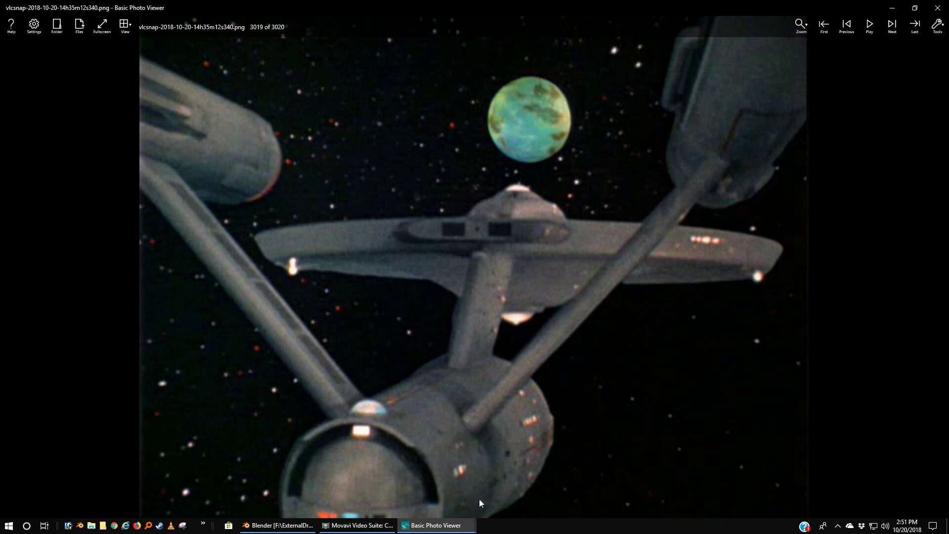
click(847, 25)
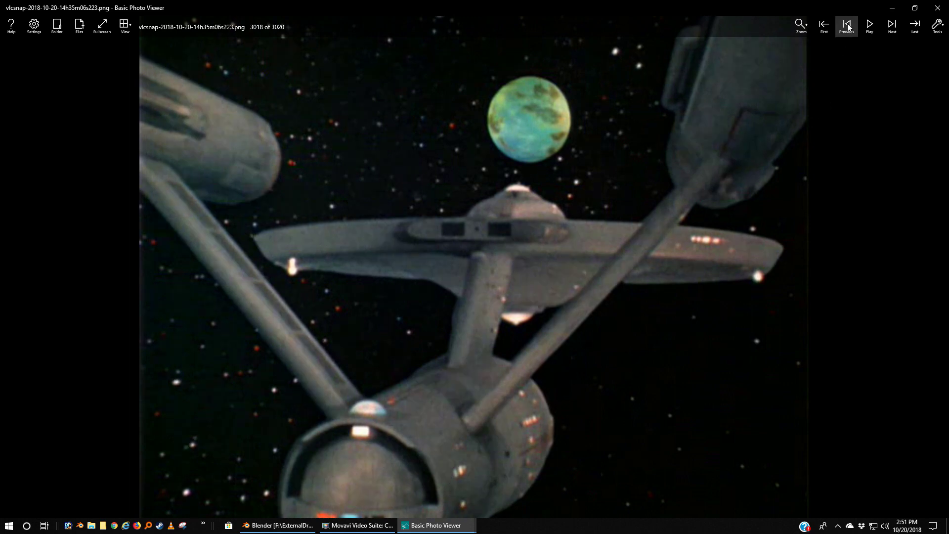
click(892, 27)
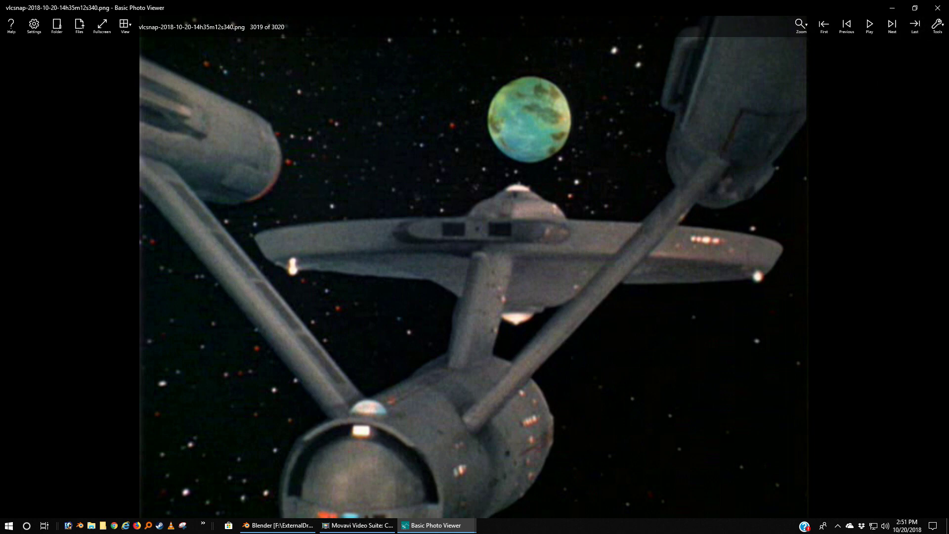
Step: Close the photo viewer, switch to Blender and set the viewport shading to Wireframe
key(alt+F4)
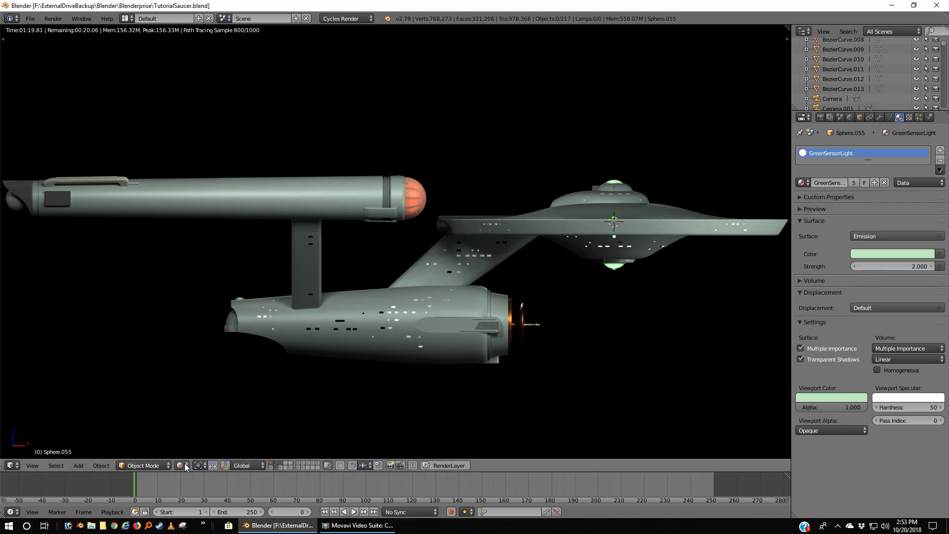
click(181, 465)
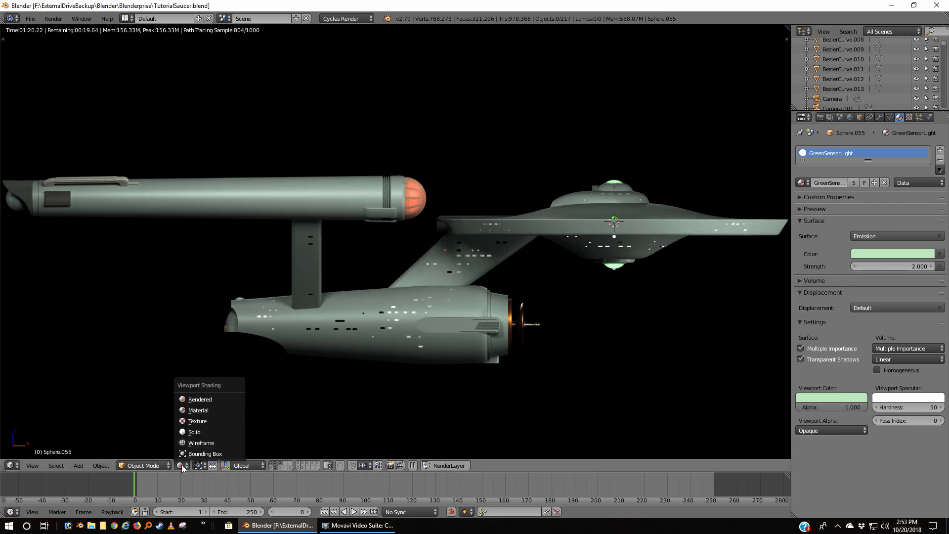
click(191, 443)
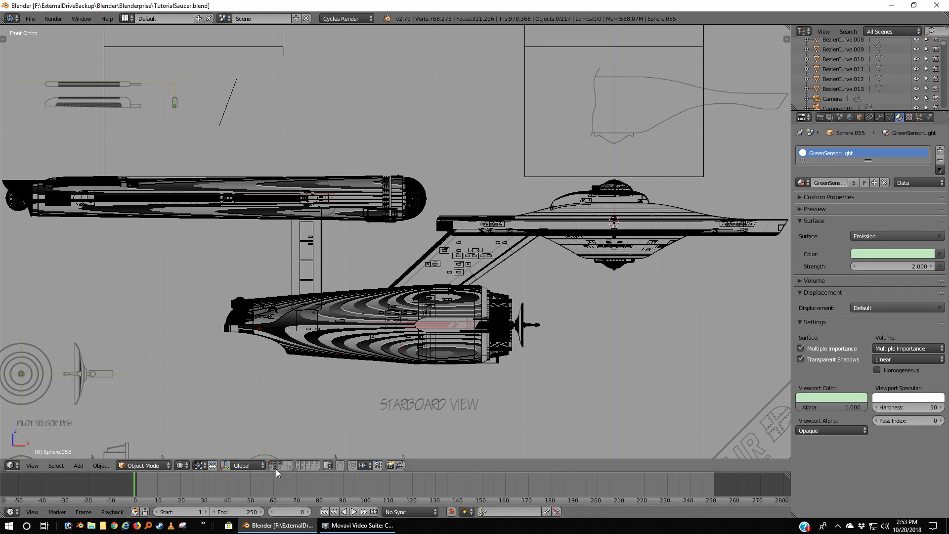
Step: Examine the portholes and windows around the 1837 marking near the hangar bay against the blueprint in front view
scroll(380, 381, up, 3)
shift+middle_drag(173, 441, 453, 287)
scroll(454, 293, up, 4)
shift+middle_drag(524, 265, 362, 349)
scroll(392, 302, up, 4)
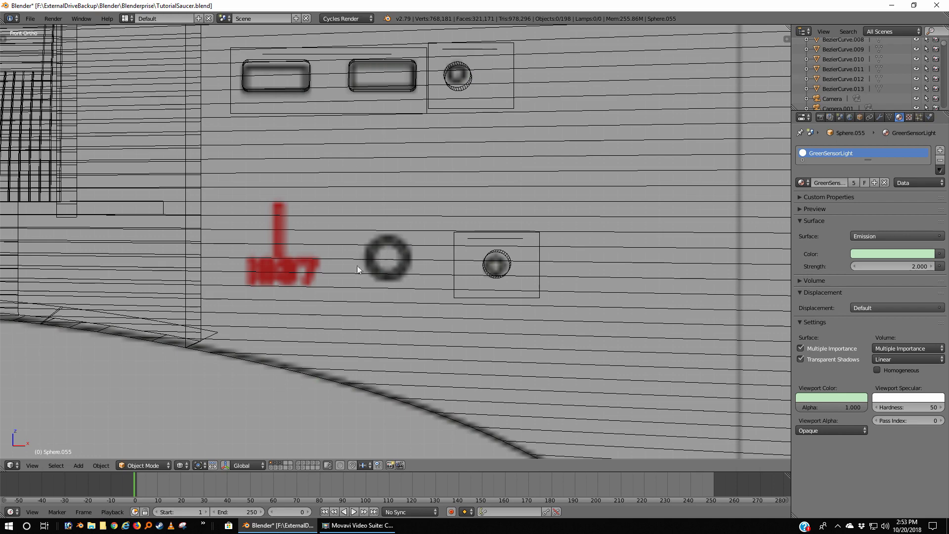
scroll(373, 313, down, 7)
scroll(373, 314, up, 3)
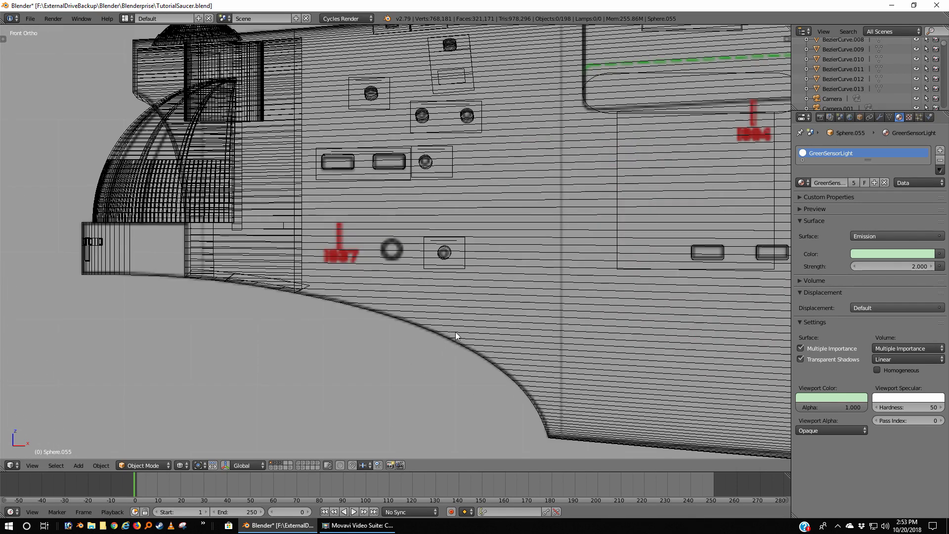
scroll(444, 352, down, 8)
scroll(441, 340, down, 7)
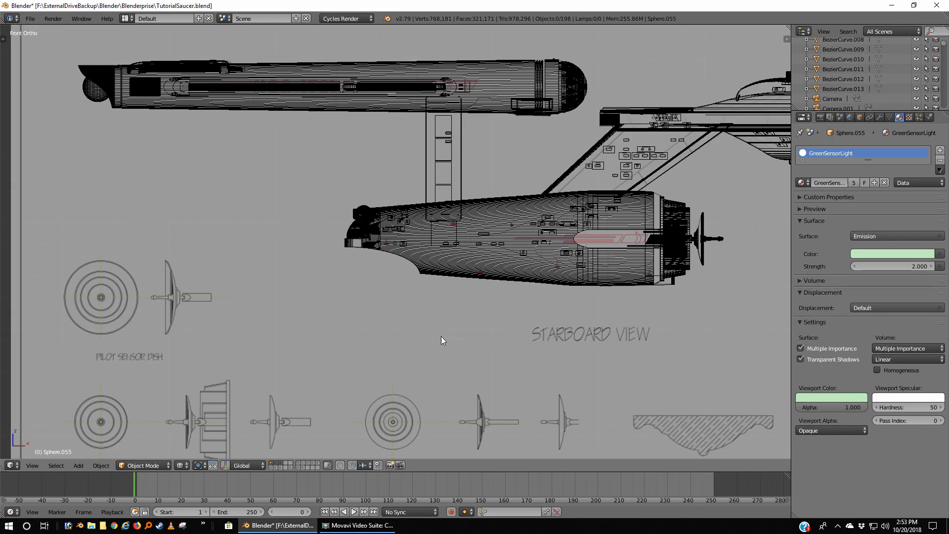
Step: Switch to an empty layer and bring up the saucer's blueprint in top view
scroll(442, 340, up, 8)
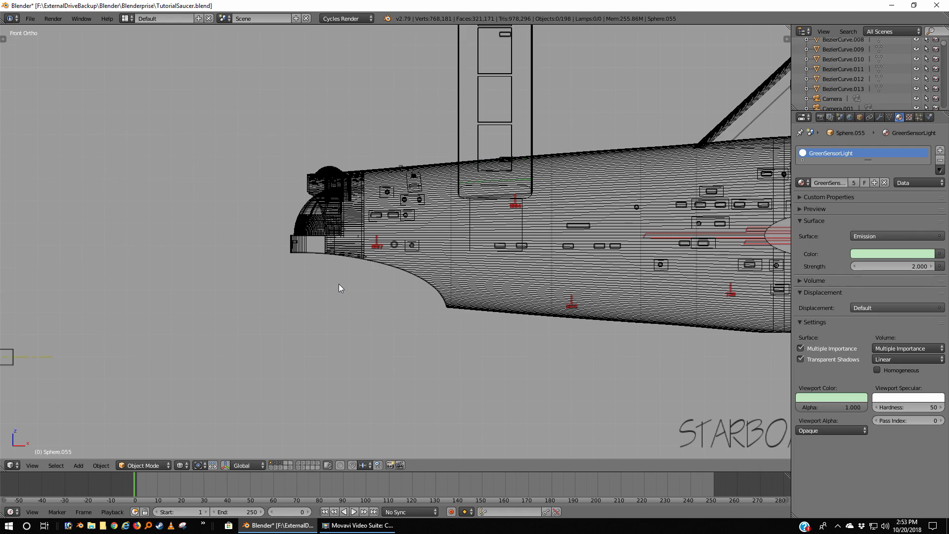
scroll(339, 284, down, 3)
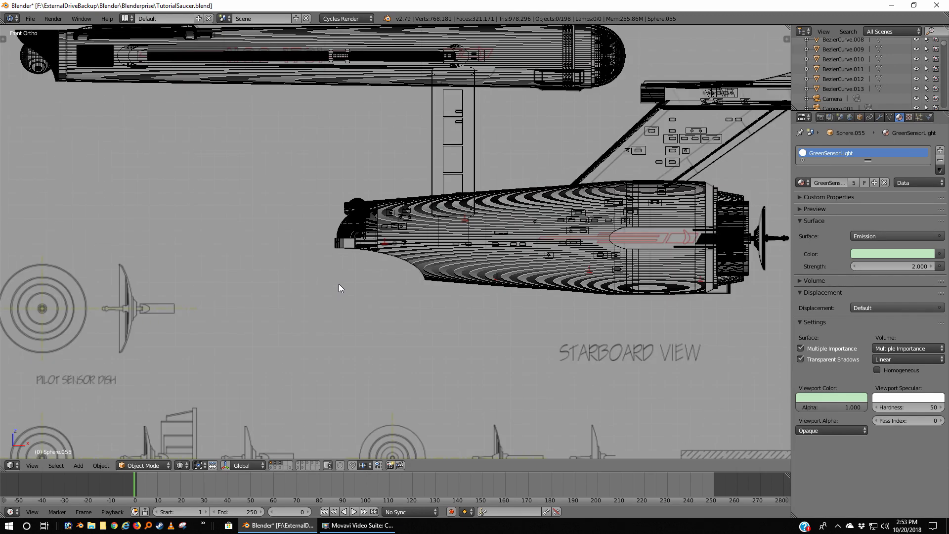
click(286, 463)
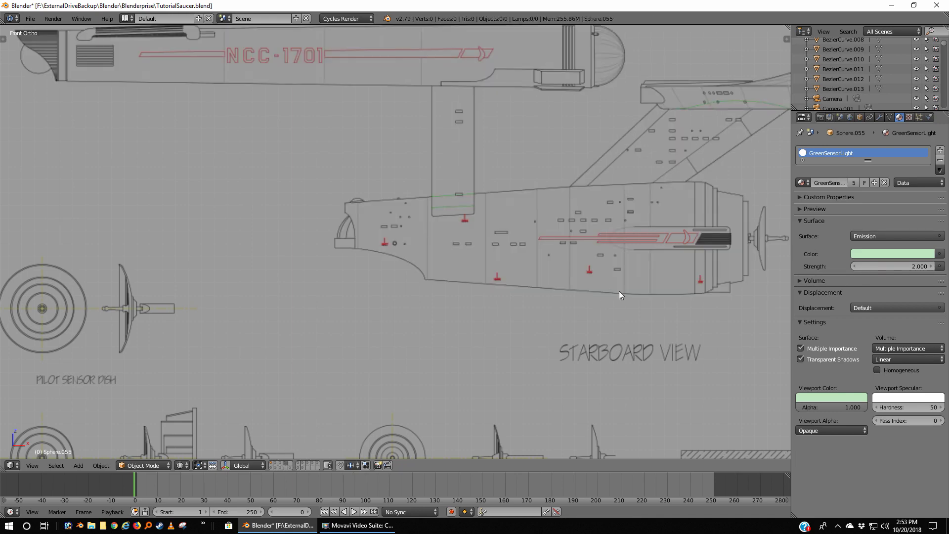
key(KP_7)
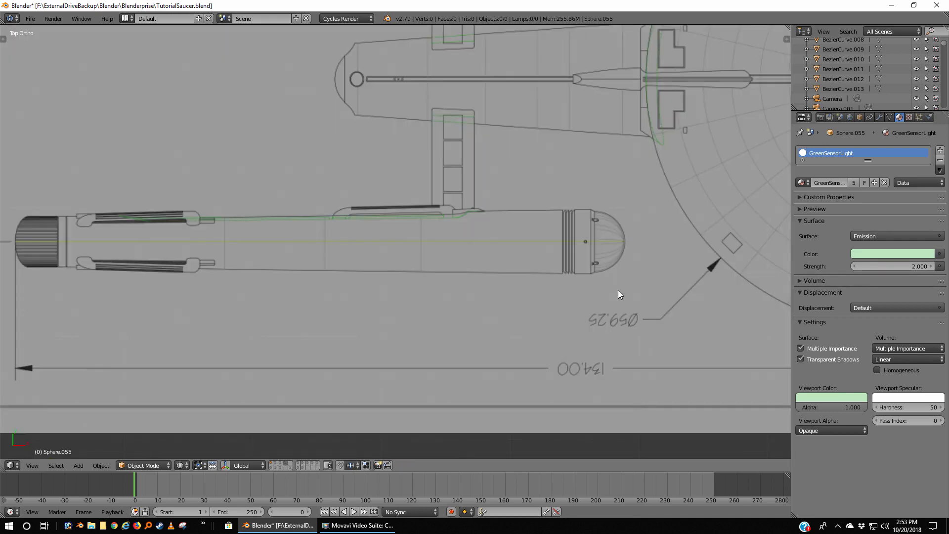
scroll(604, 282, down, 3)
scroll(656, 274, up, 6)
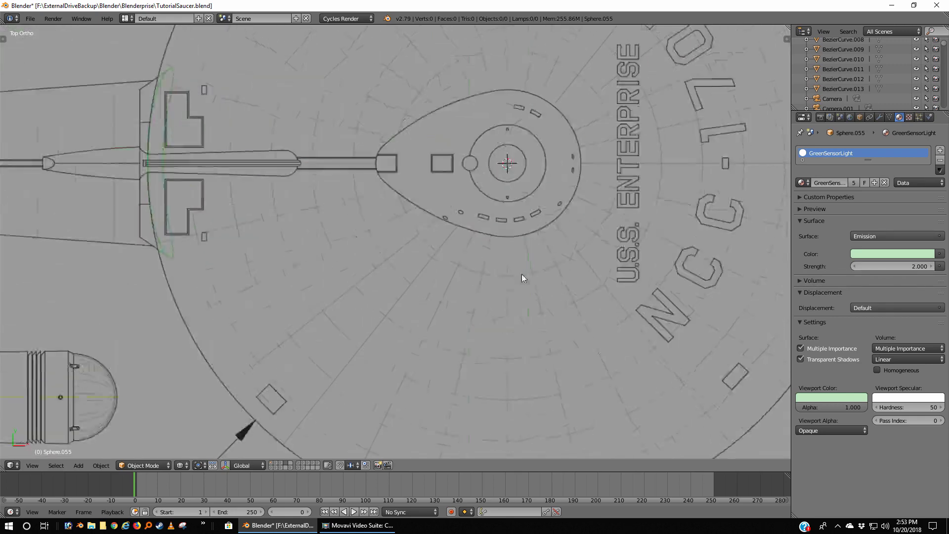
shift+middle_drag(556, 140, 509, 198)
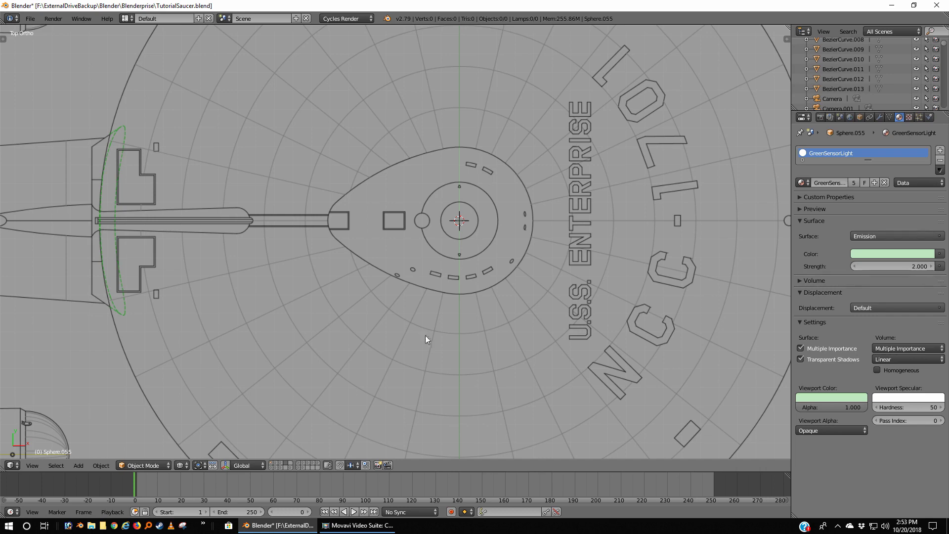
Step: Start the Screencast Keys display for the viewport
key(n)
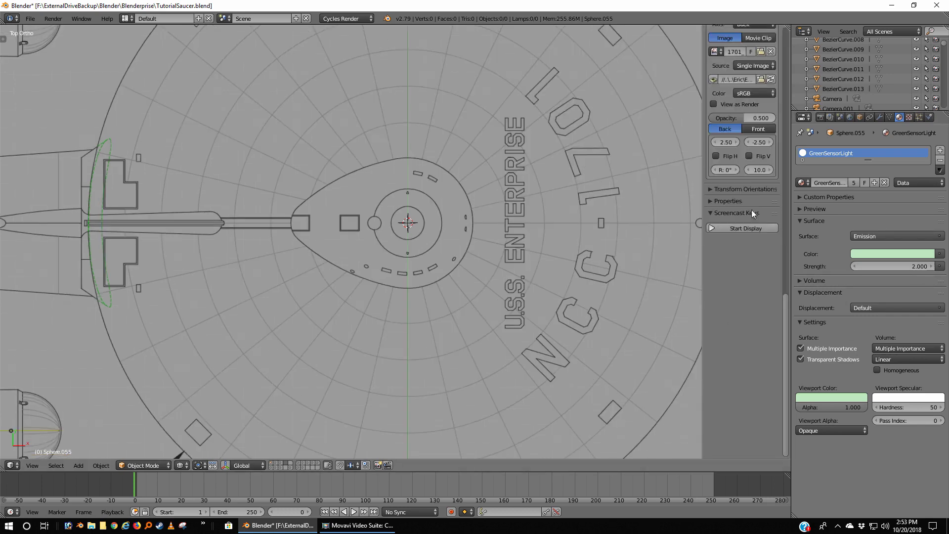
click(734, 229)
key(n)
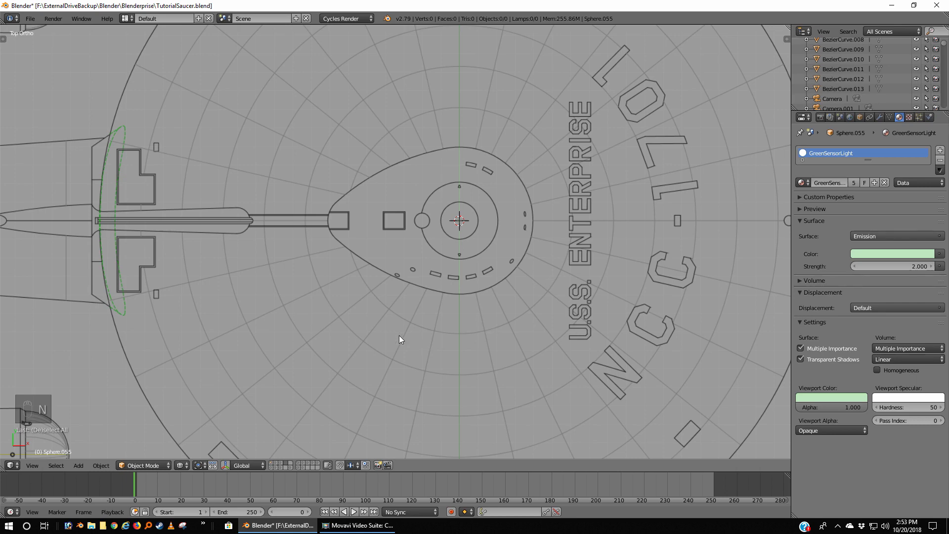
Step: Snap the 3D cursor to the center and add a mesh cylinder there
key(shift+s)
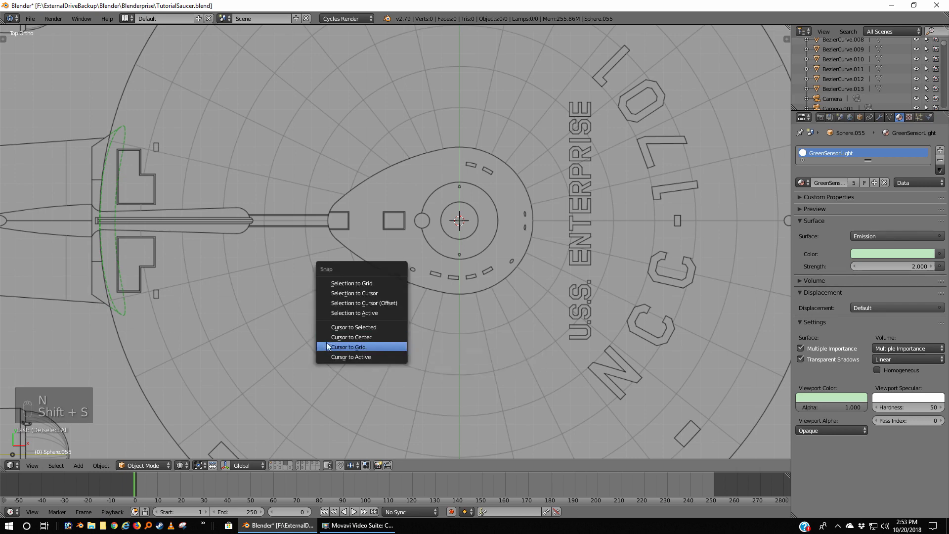
click(346, 338)
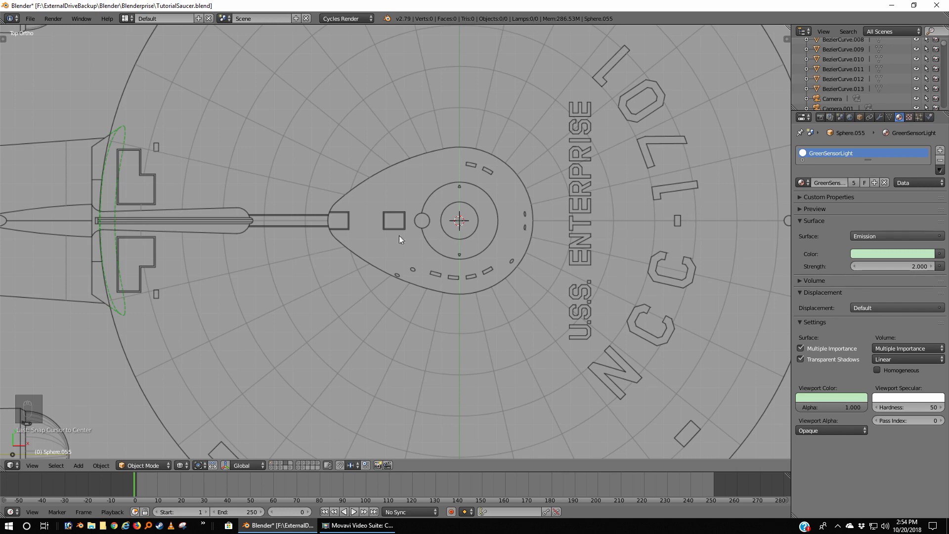
key(t)
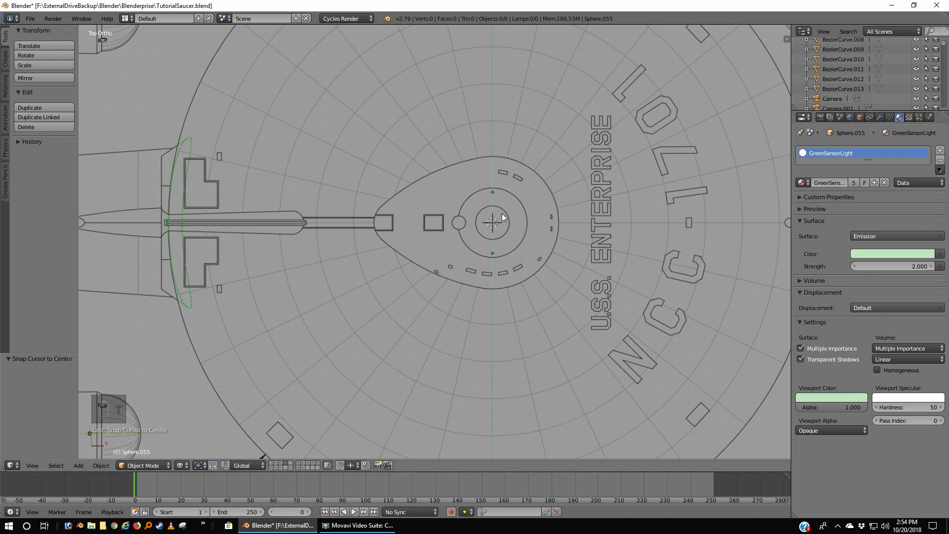
key(shift+a)
mouse_move(485, 231)
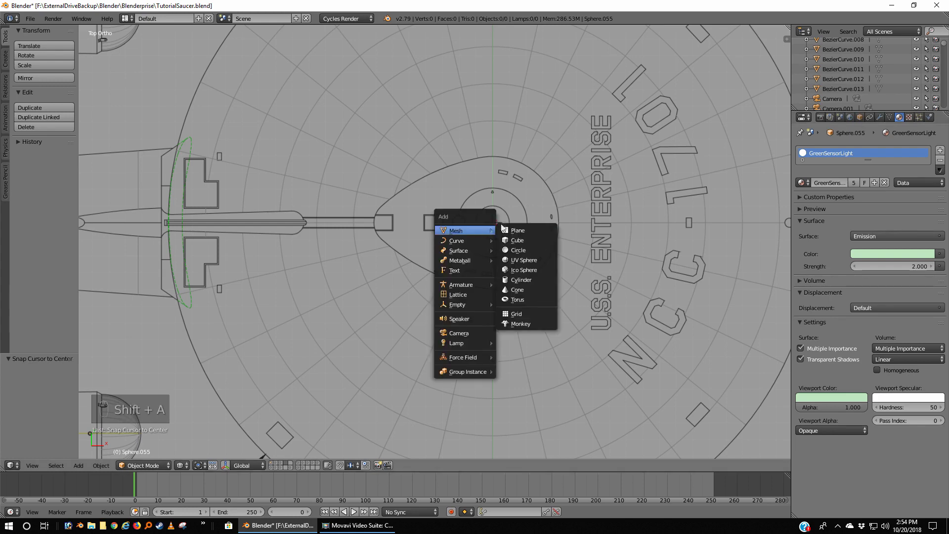
click(532, 279)
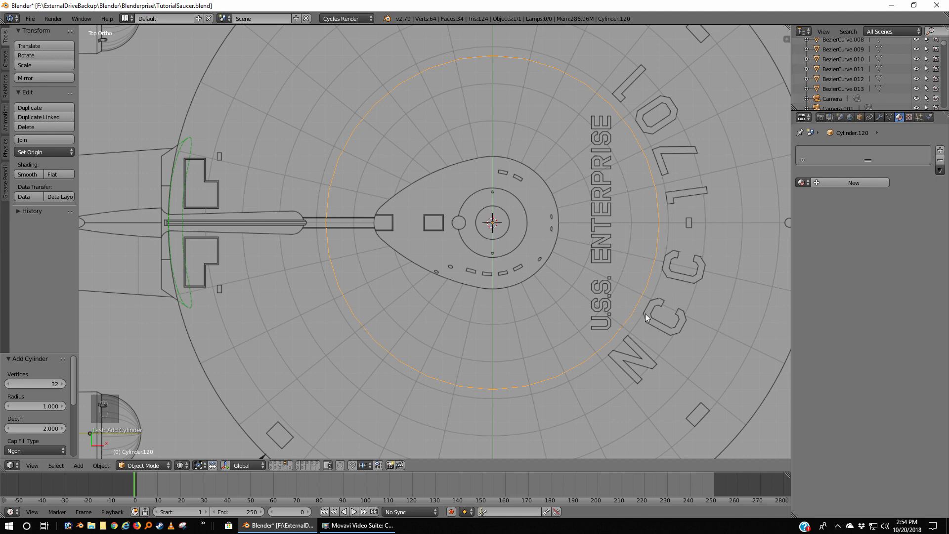
Step: Flatten the cylinder in front view by scaling it along Z to about 0.132
key(KP_1)
scroll(609, 261, down, 2)
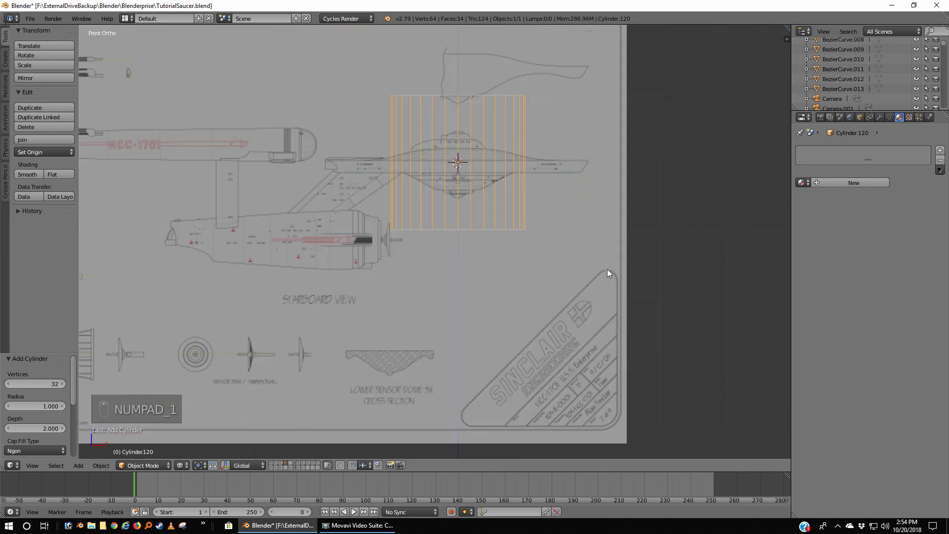
scroll(580, 250, up, 1)
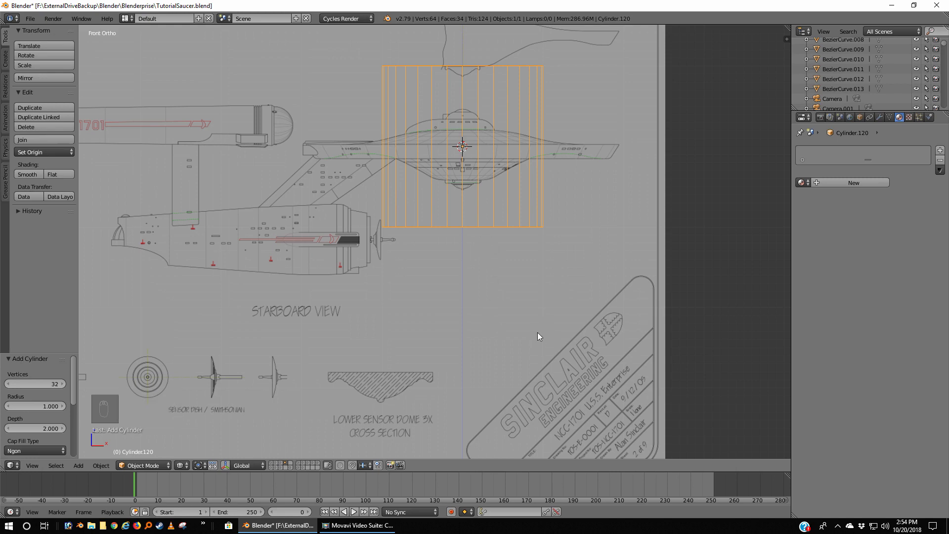
key(s)
key(z)
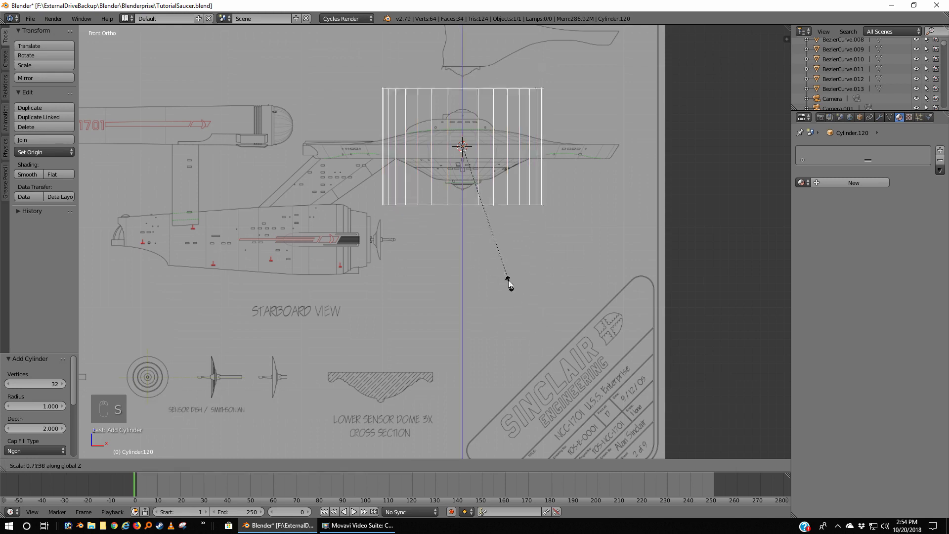
click(477, 172)
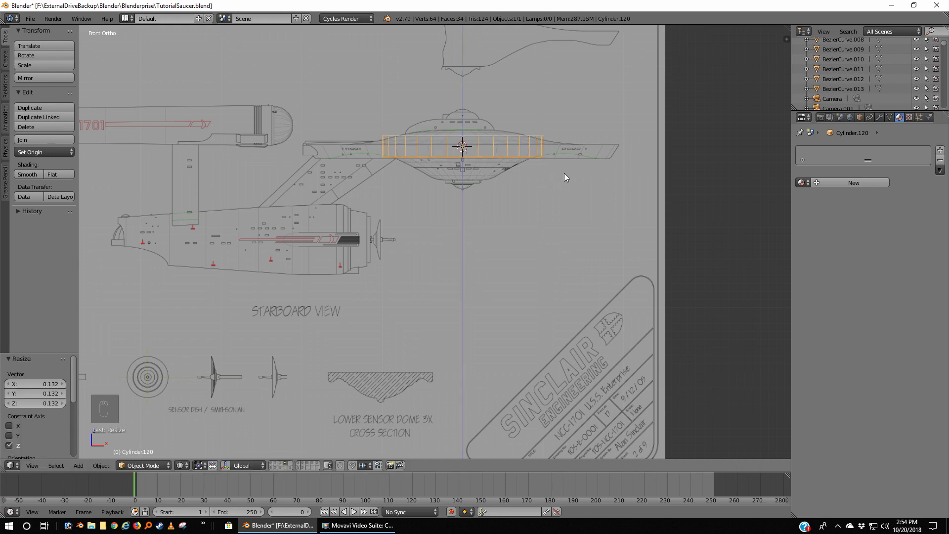
middle_drag(564, 172, 566, 216)
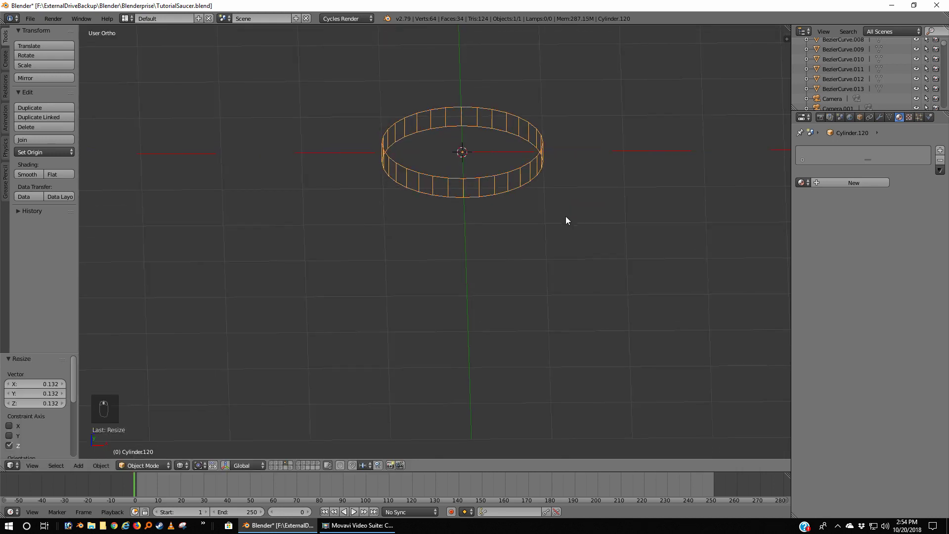
key(KP_1)
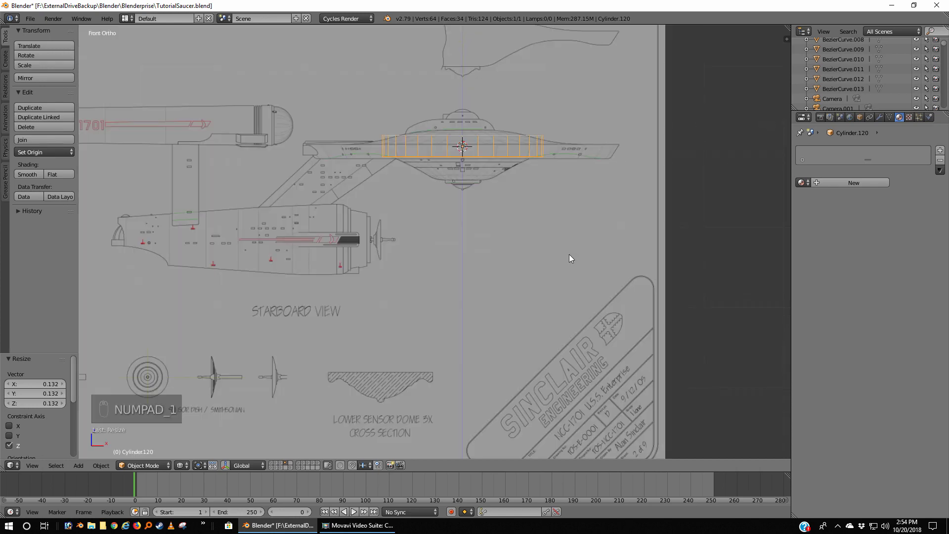
Step: In Edit Mode, taper the cylinder by scaling only its top vertex ring to about 0.917 around the Bounding Box Center pivot
key(Tab)
key(a)
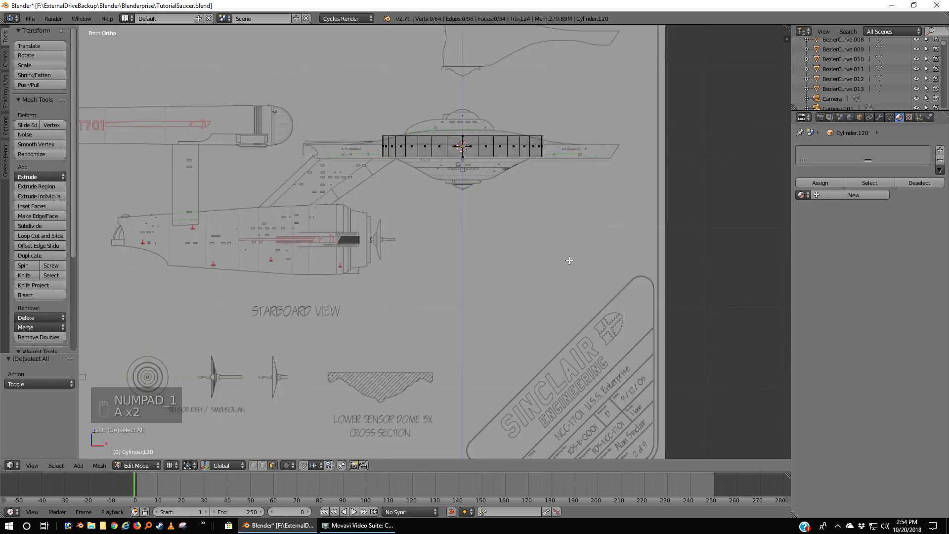
key(KP_Decimal)
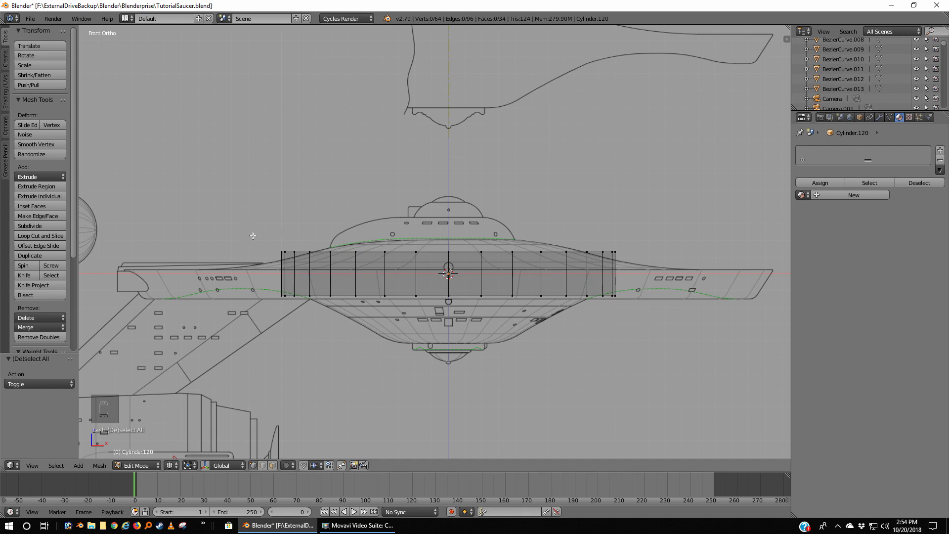
key(b)
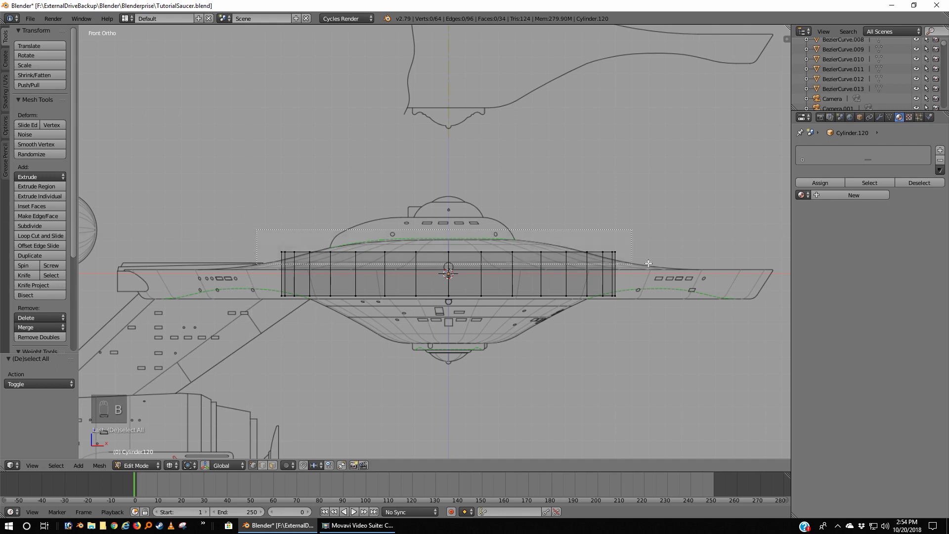
drag(257, 229, 688, 265)
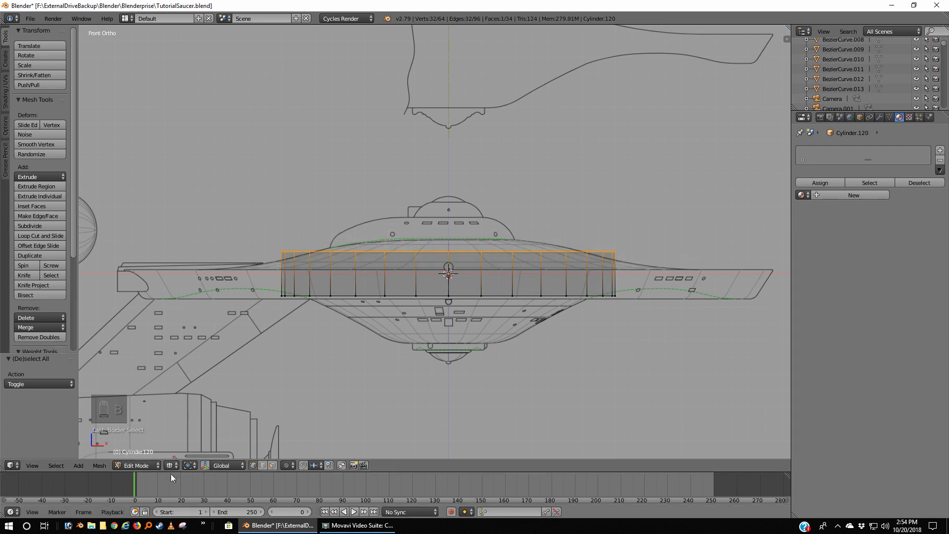
click(196, 466)
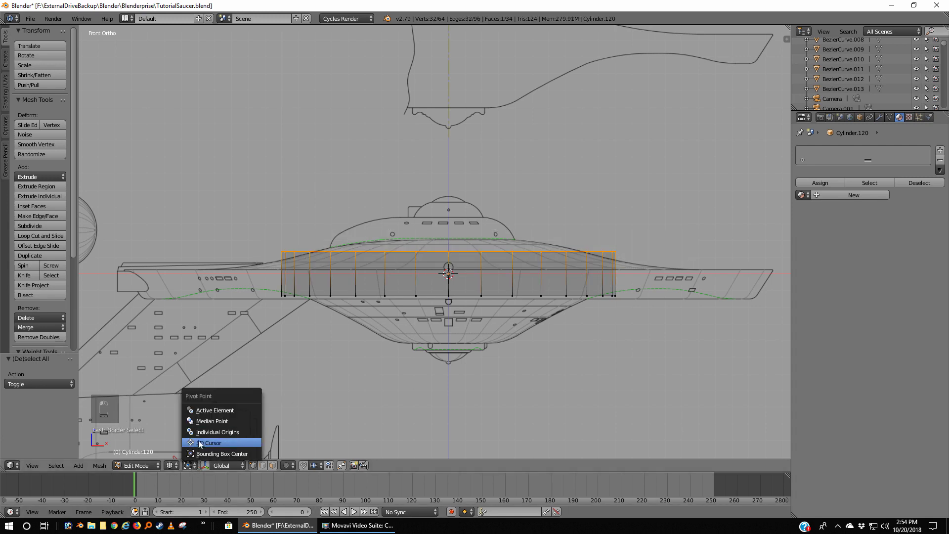
click(191, 454)
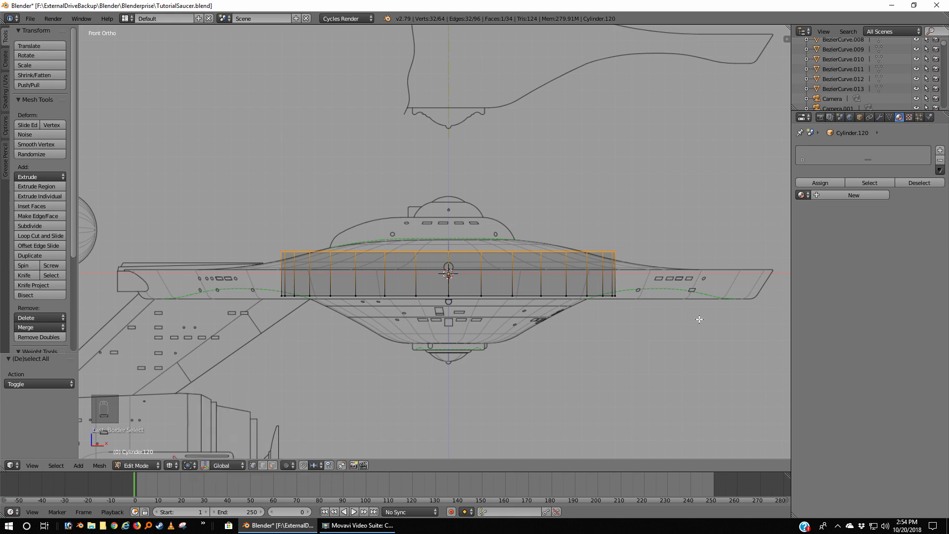
key(s)
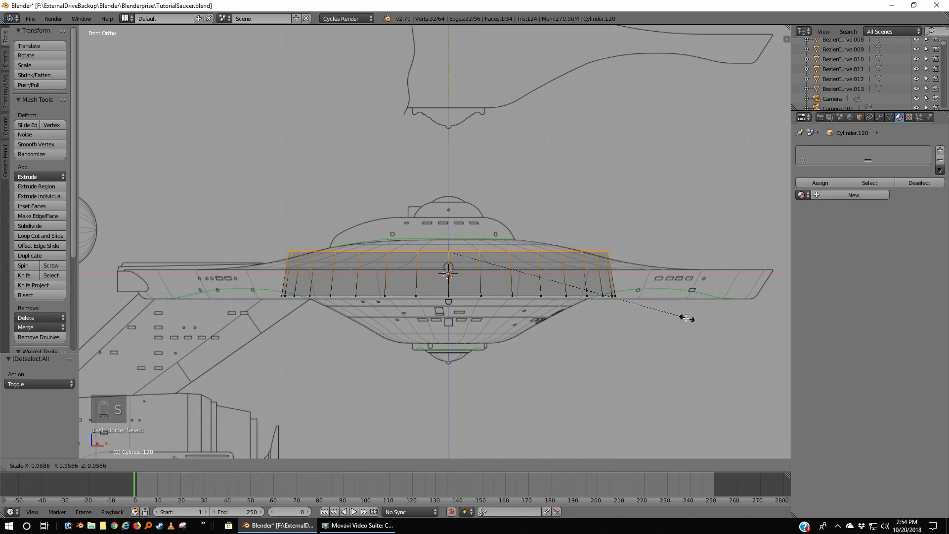
click(677, 319)
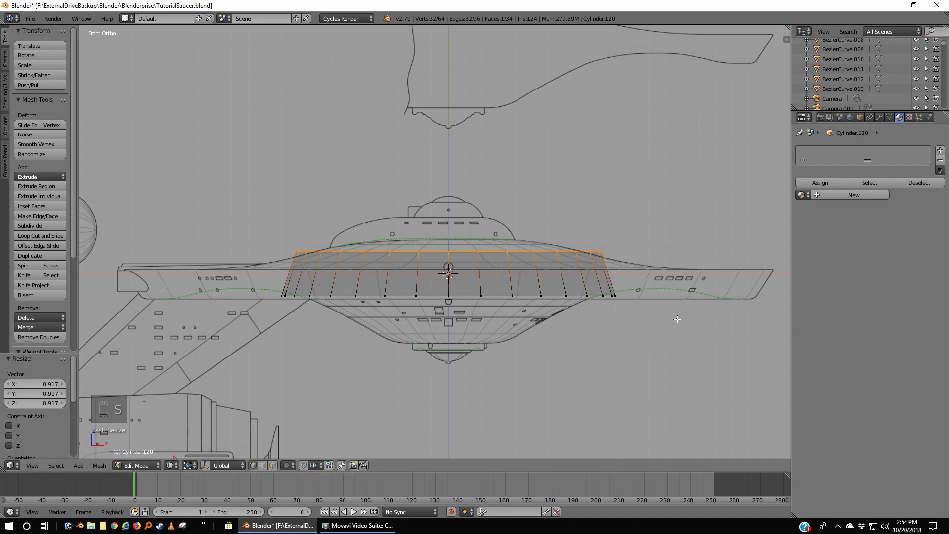
key(z)
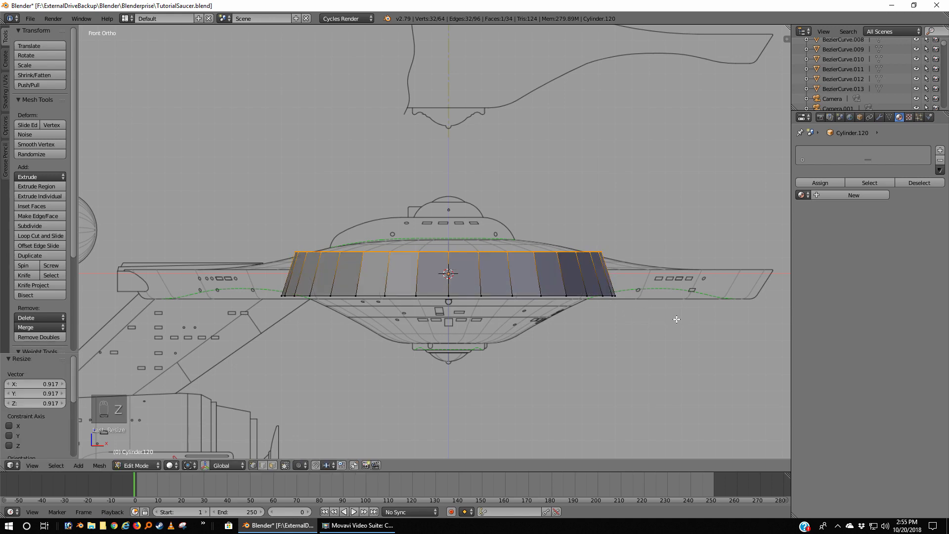
mouse_move(676, 317)
middle_down()
mouse_move(677, 360)
mouse_move(712, 364)
mouse_move(647, 309)
middle_up()
key(KP_1)
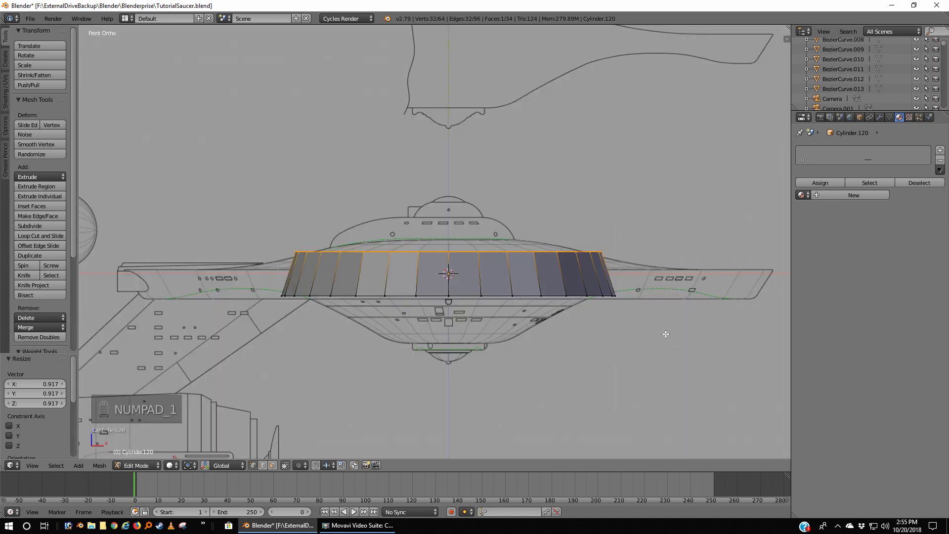
Step: Extrude the top face upward about 0.071, scale it to about 0.702, and return to Object Mode in solid shading
key(e)
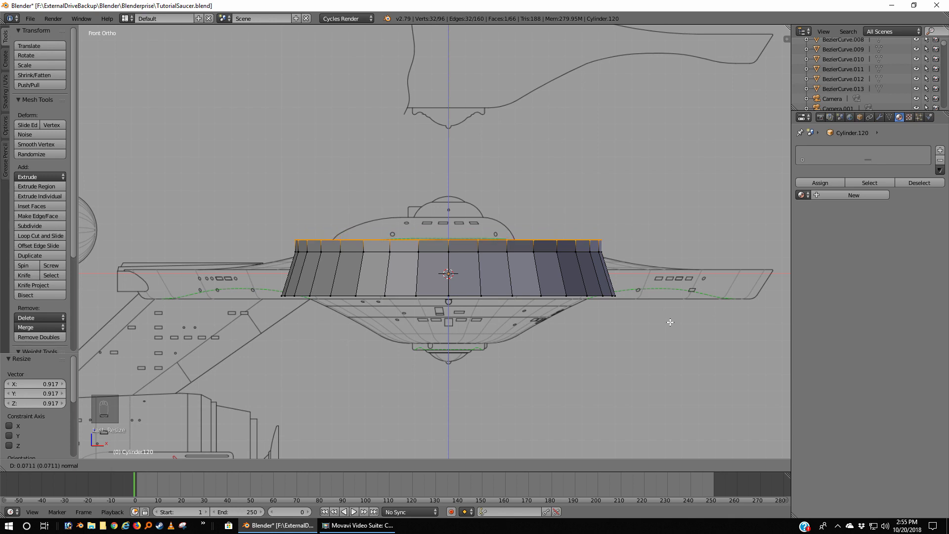
click(670, 322)
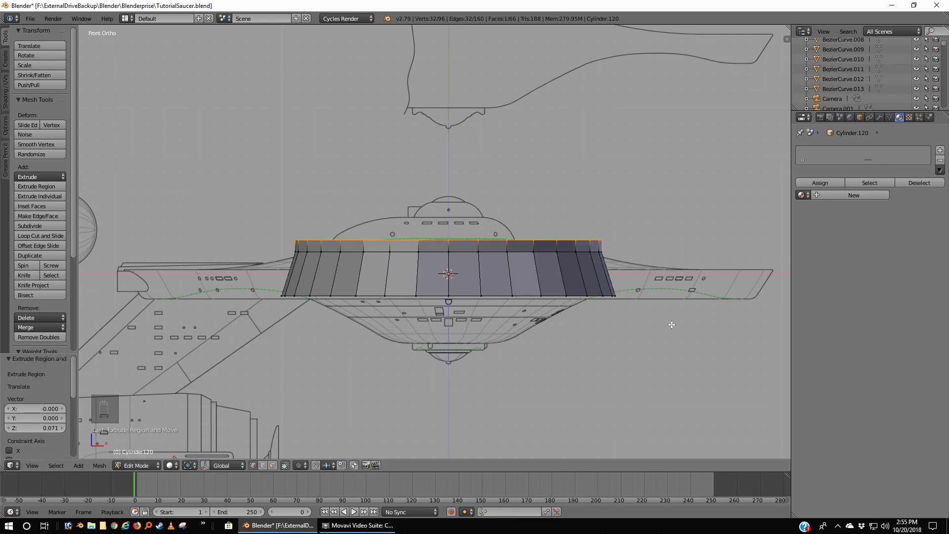
key(z)
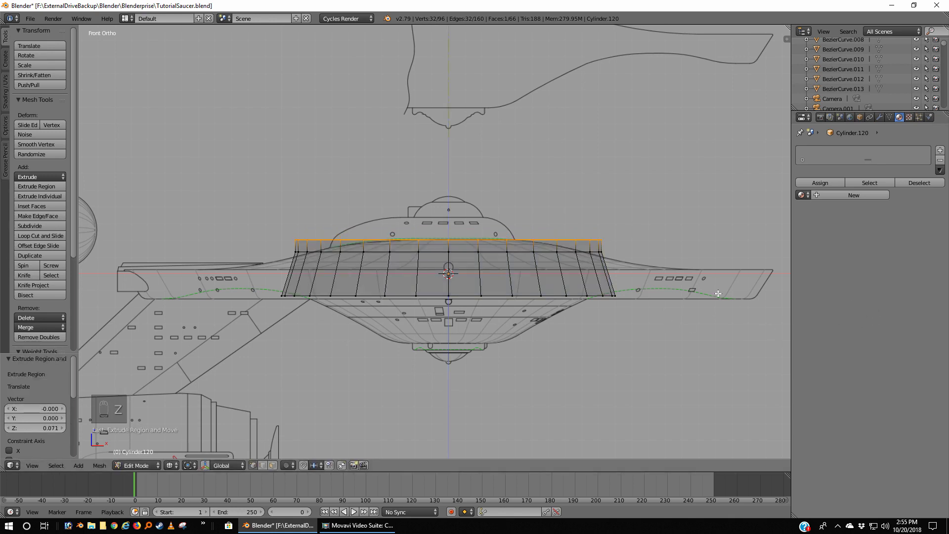
key(s)
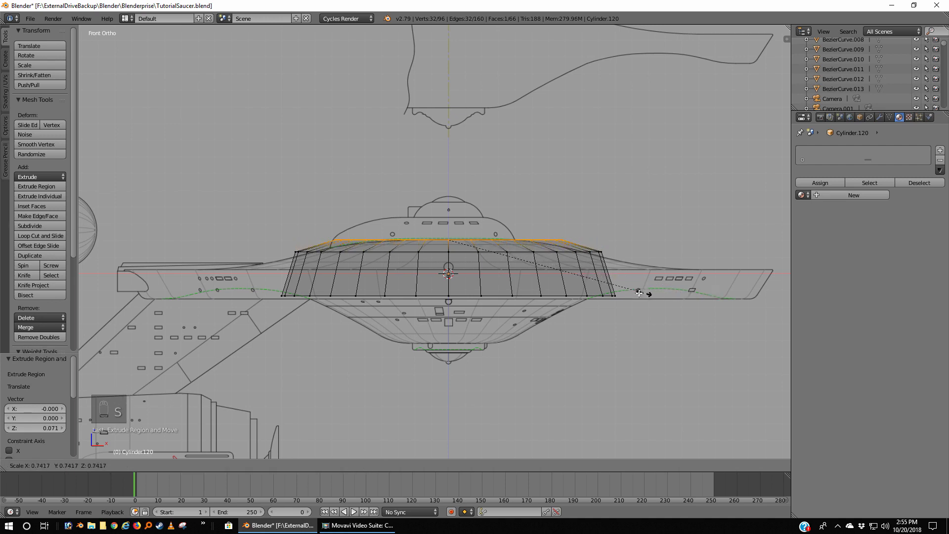
click(637, 291)
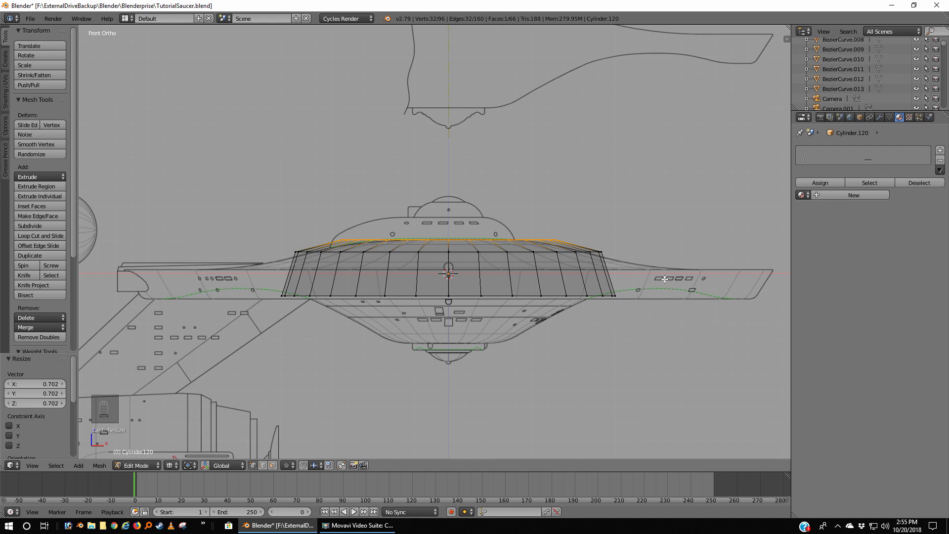
key(z)
key(Tab)
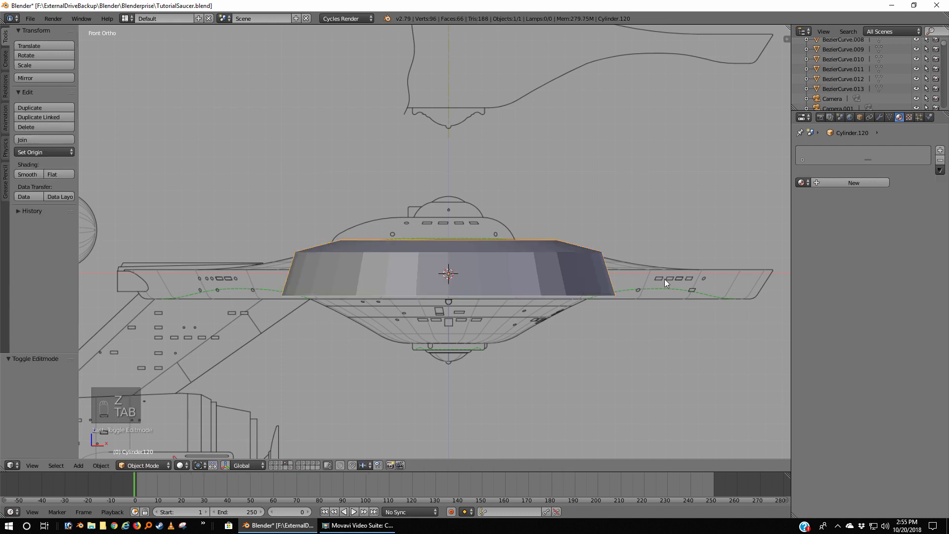
Step: Shade the tapered cylinder smooth and add an Edge Split modifier to it
middle_drag(664, 278, 662, 333)
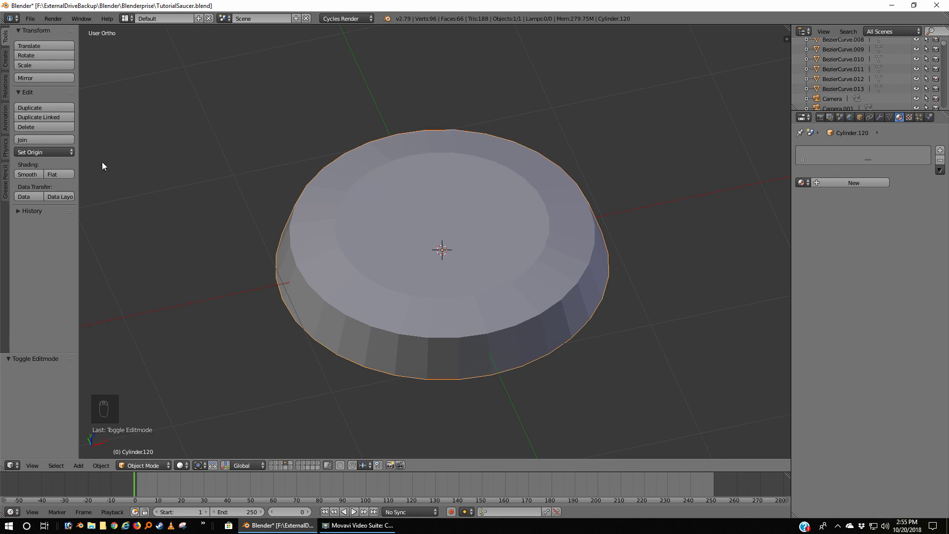
click(26, 174)
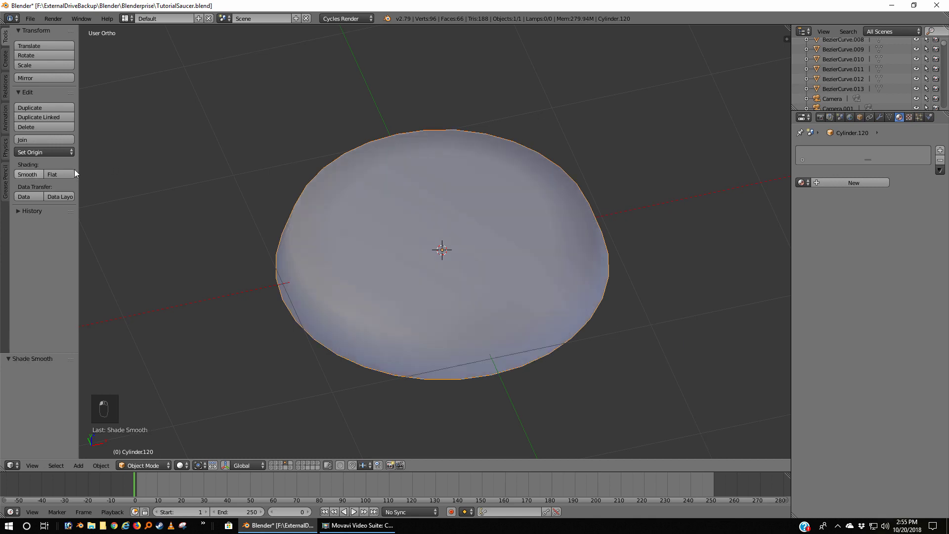
click(881, 118)
click(862, 151)
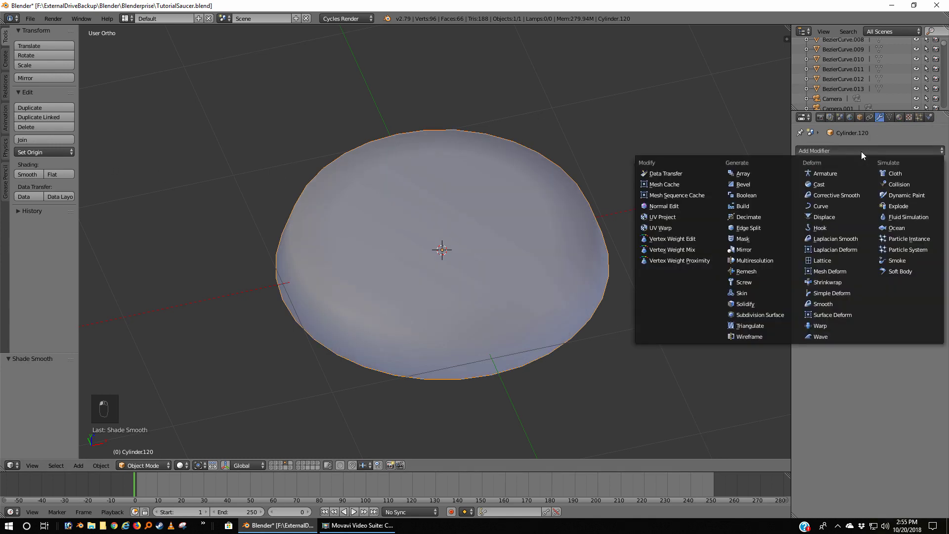
click(754, 228)
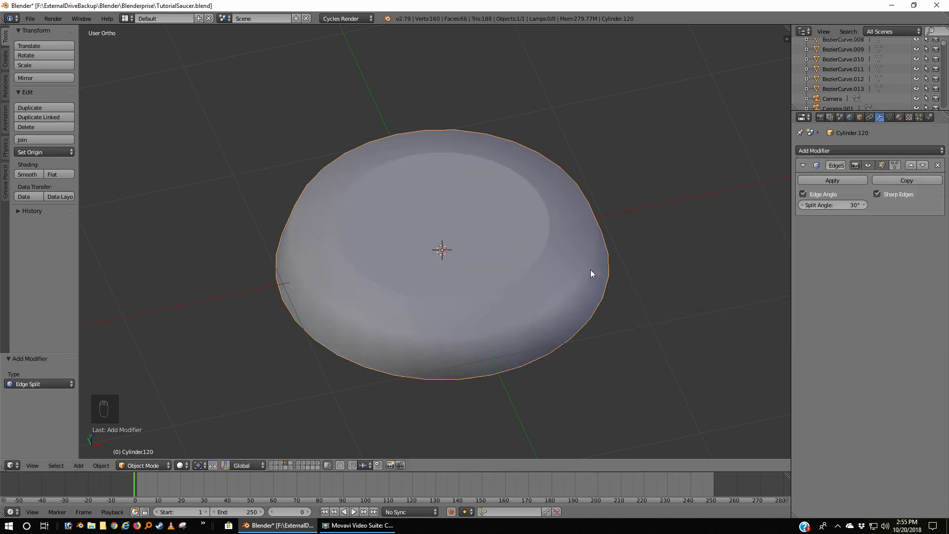
middle_drag(672, 262, 645, 226)
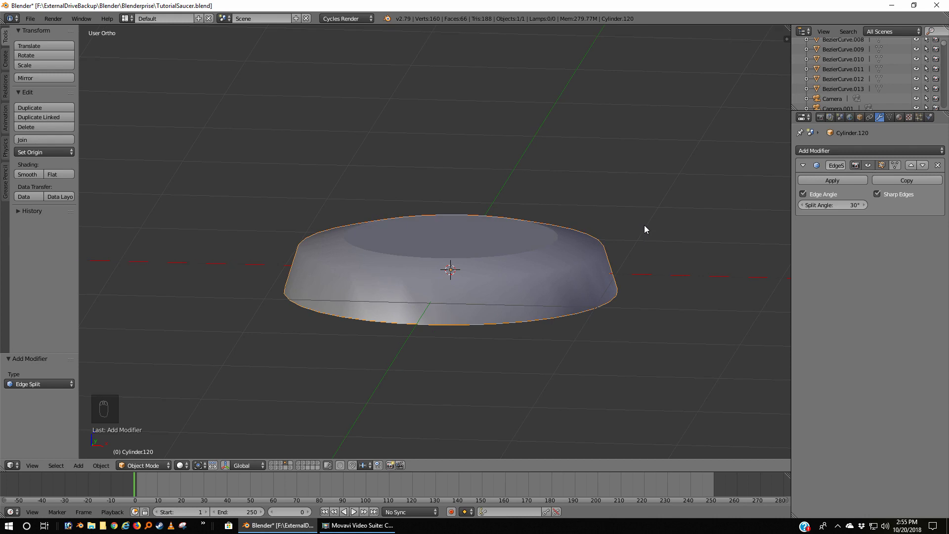
Step: Assign the existing Brass material to the cylinder
key(KP_1)
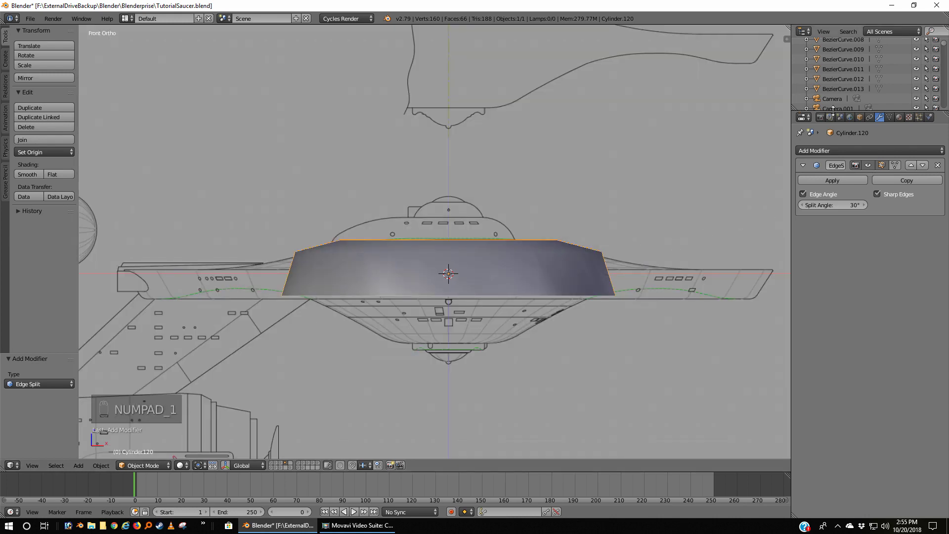
click(898, 116)
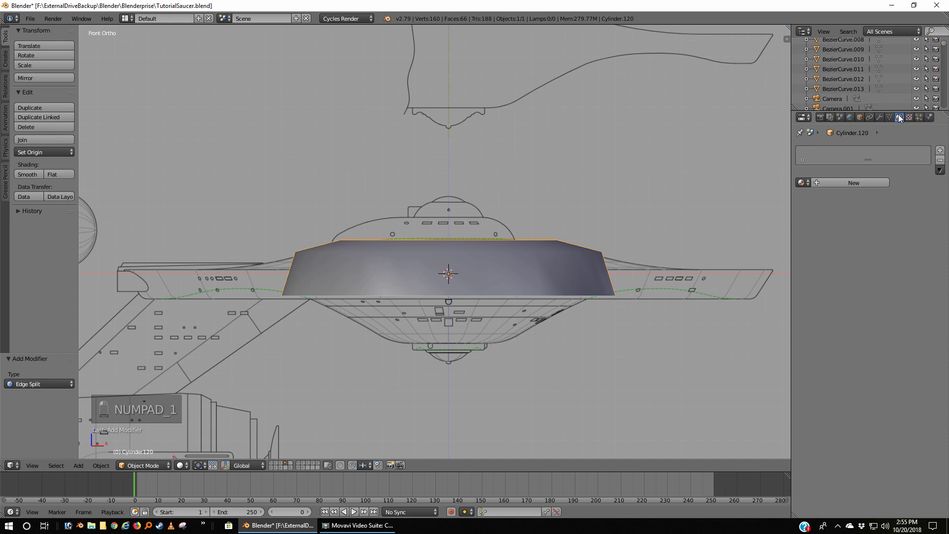
click(801, 182)
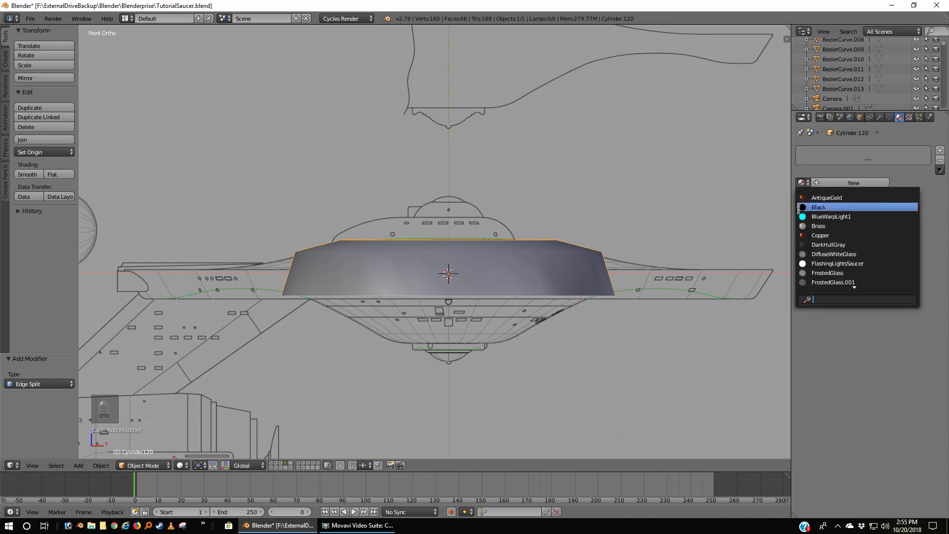
click(827, 228)
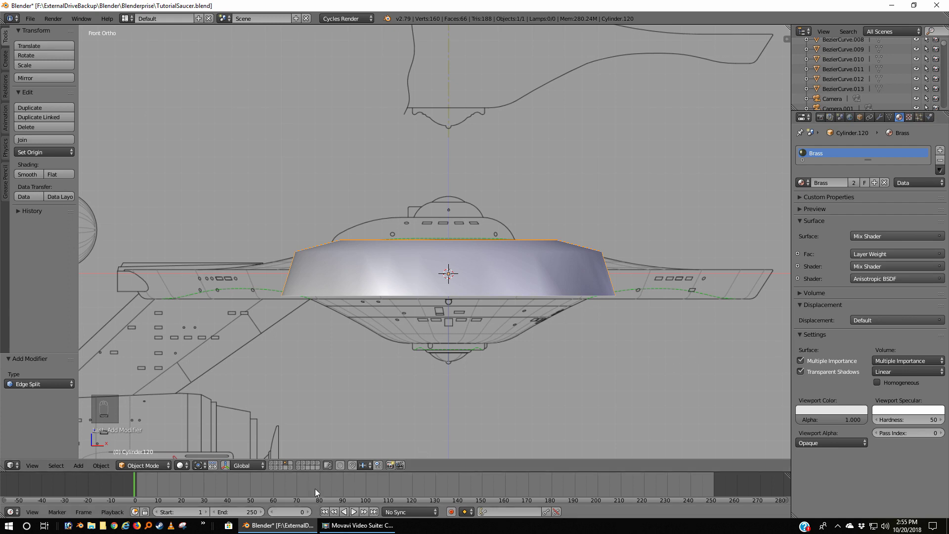
Step: Display the layer with the light panels as well and examine the cylinder from above in Rendered viewport shading
shift+click(277, 467)
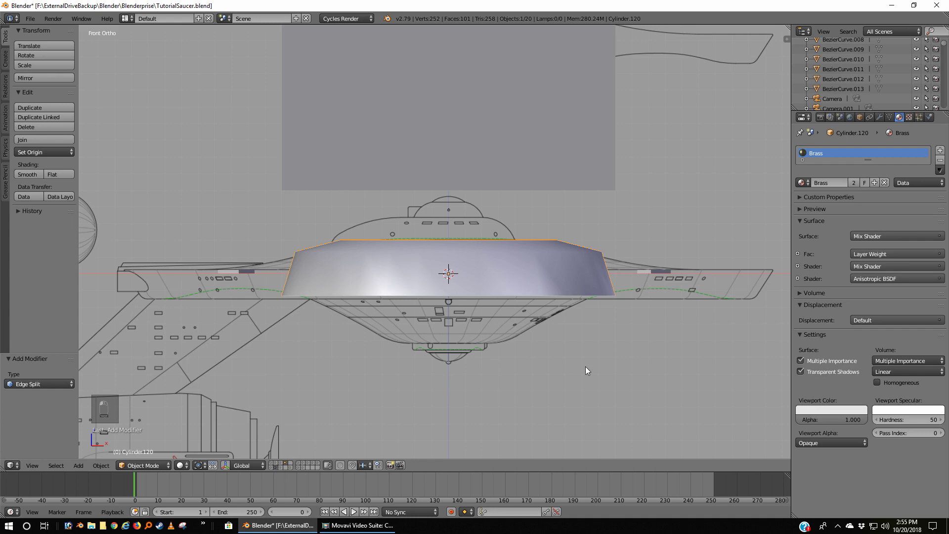
click(180, 466)
click(201, 400)
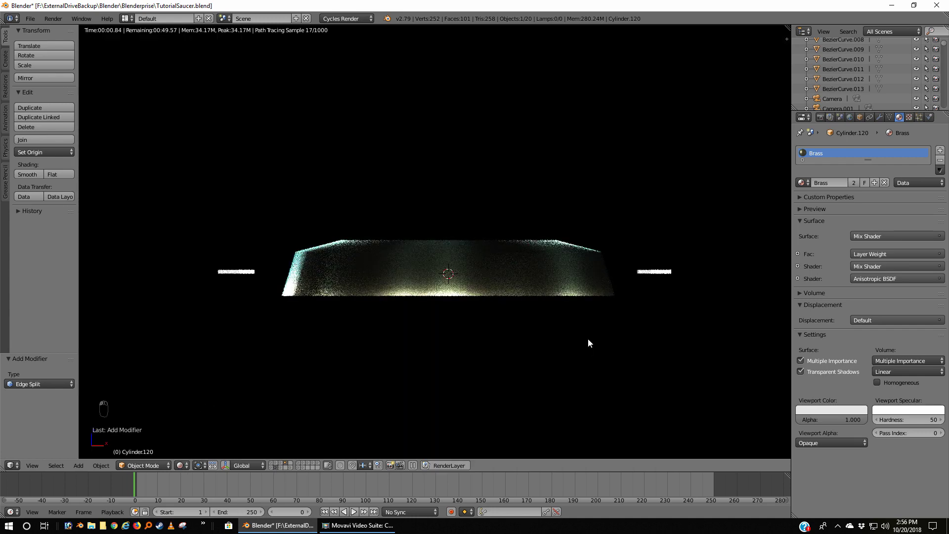
middle_drag(588, 342, 665, 357)
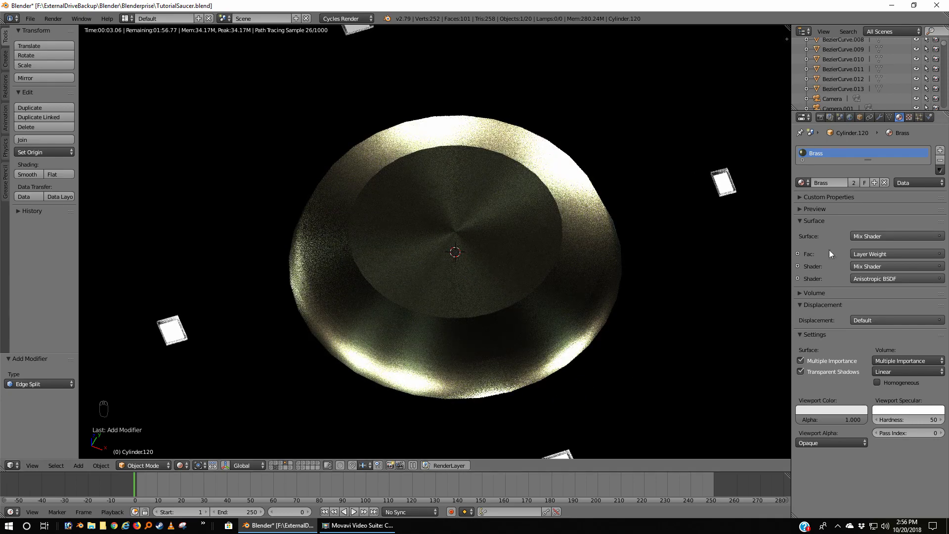
Step: Replace the cylinder's Brass material with the existing Copper material
click(940, 160)
click(801, 183)
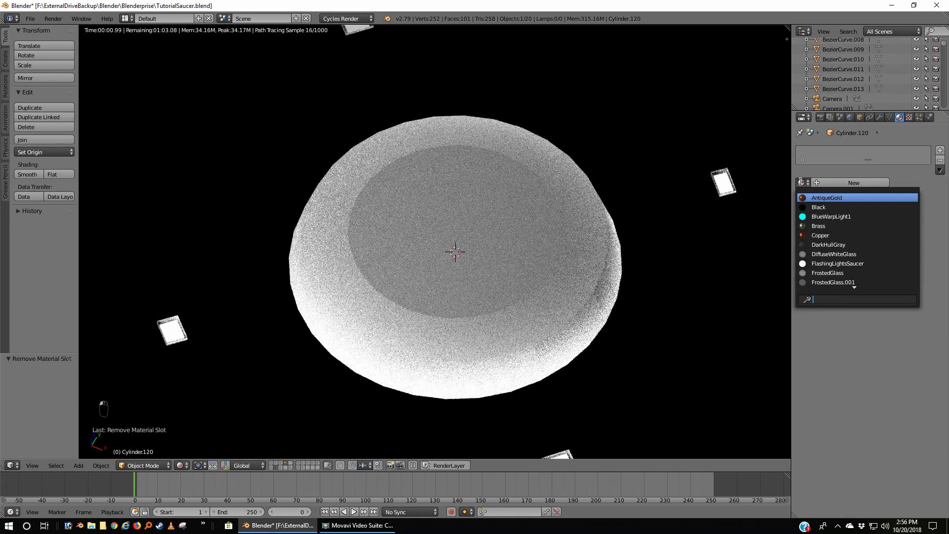
click(811, 235)
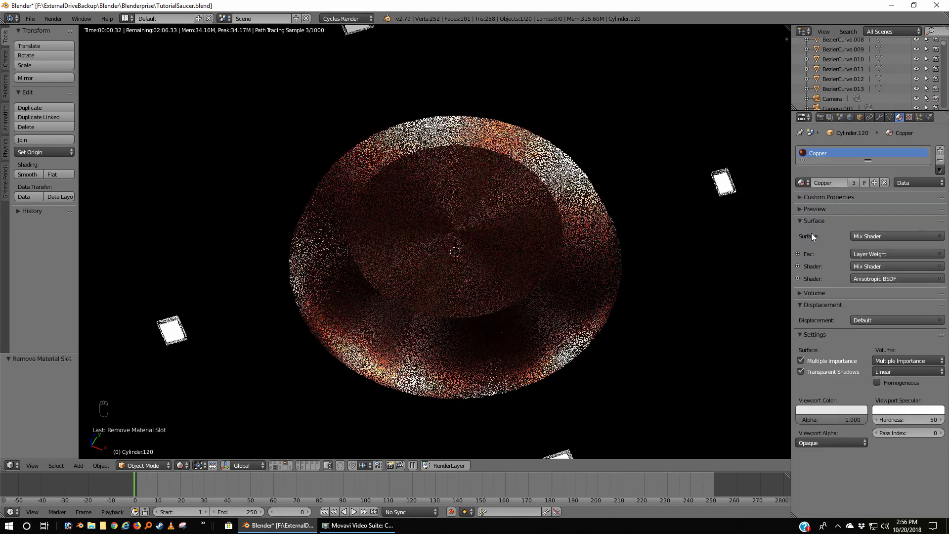
Step: Remove the Copper material slot and assign the existing AntiqueGold material to the cylinder
click(940, 160)
click(801, 182)
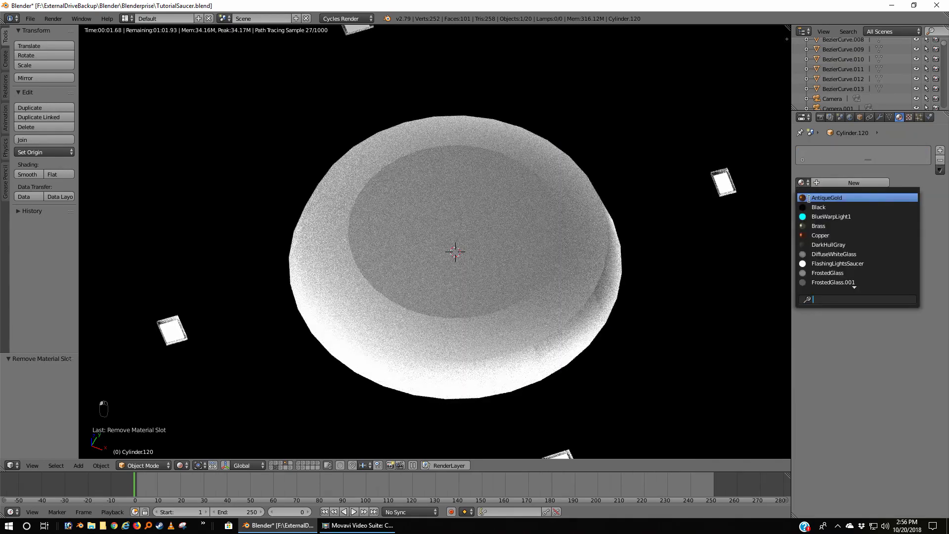
click(810, 198)
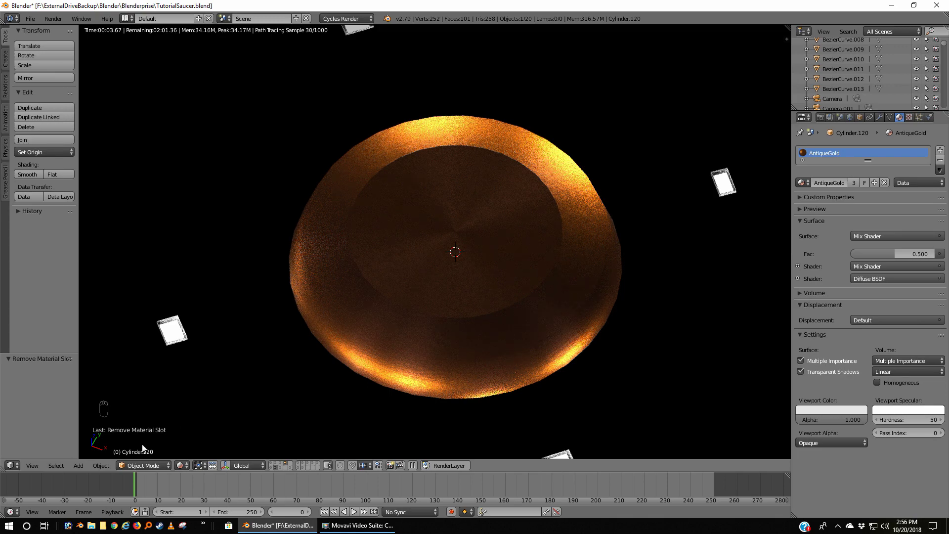
Step: Switch the viewport to Wireframe shading and move the cylinder to the first layer
click(178, 464)
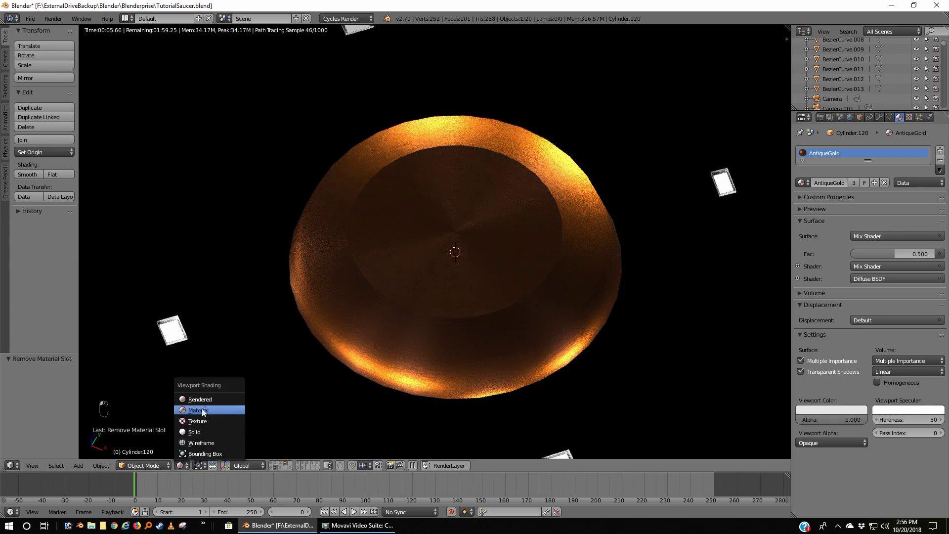
click(197, 442)
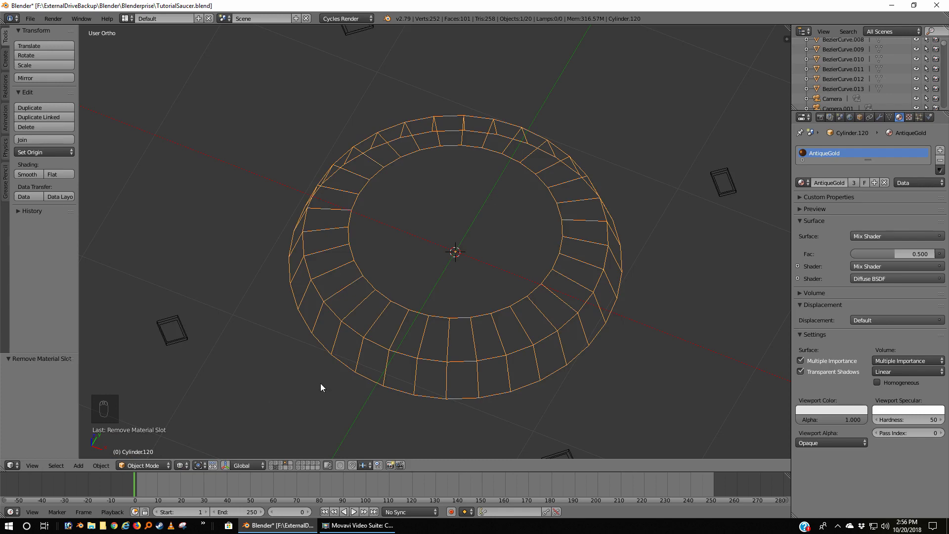
scroll(320, 383, down, 4)
scroll(320, 384, up, 2)
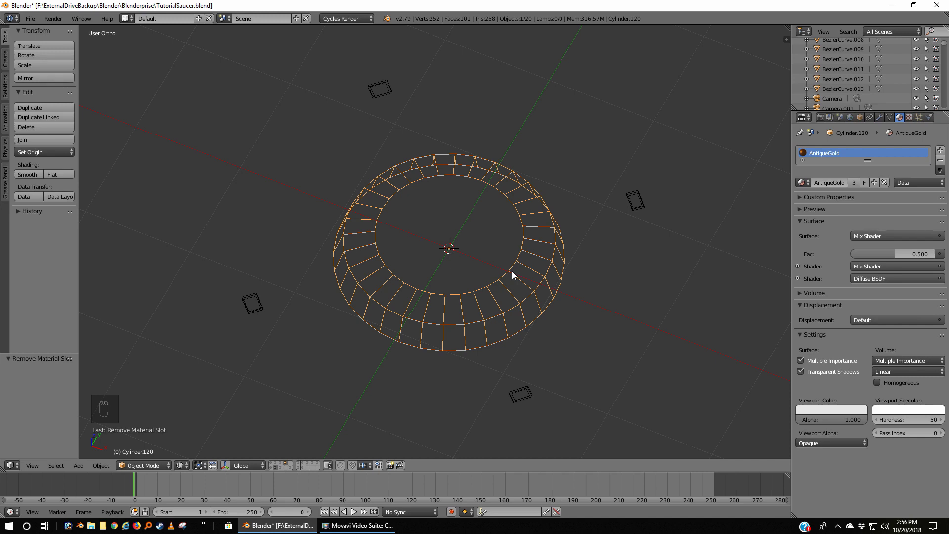
key(m)
click(592, 288)
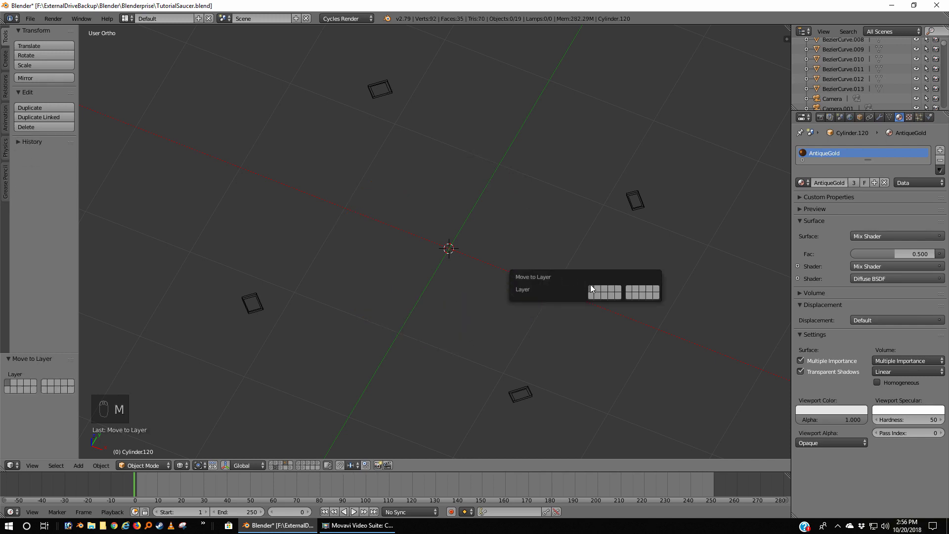
Step: Box-select the four small rectangular fixtures around the center and move them to the first layer
scroll(343, 234, down, 6)
scroll(344, 240, up, 1)
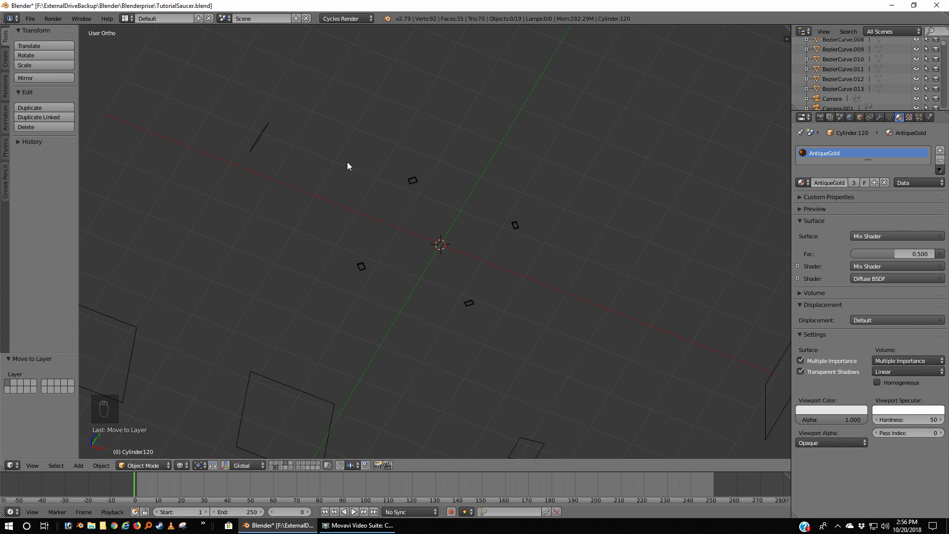
key(b)
drag(341, 152, 558, 326)
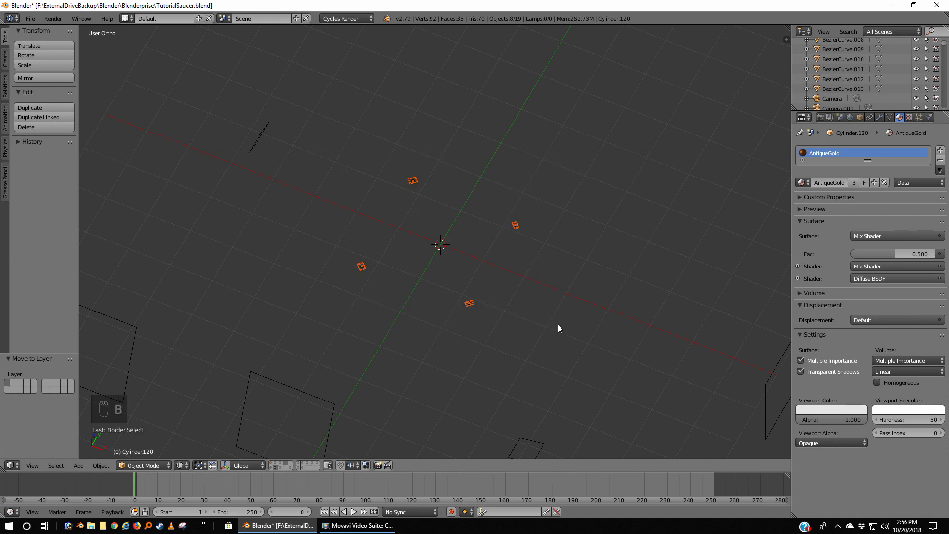
key(m)
click(638, 345)
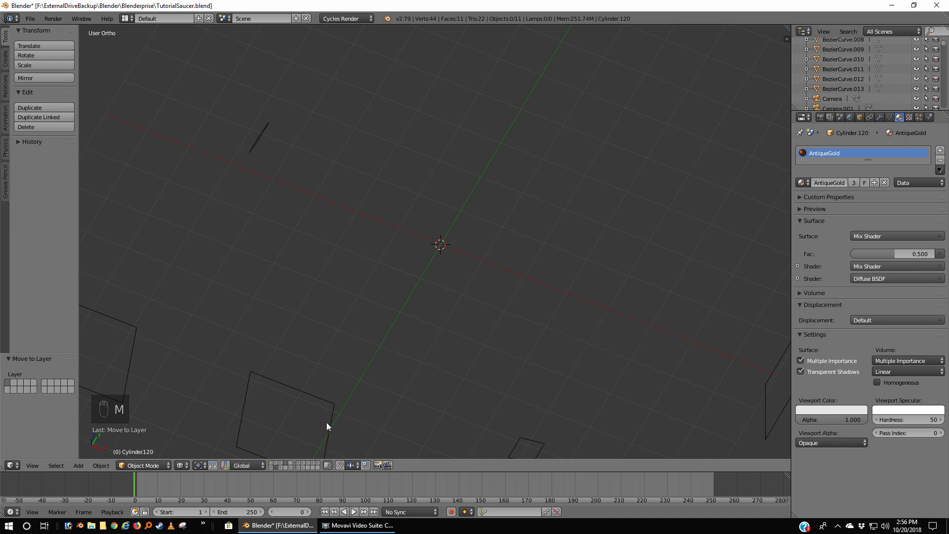
Step: Display only the first layer with the complete ship and select just the cylinder in front view
click(272, 464)
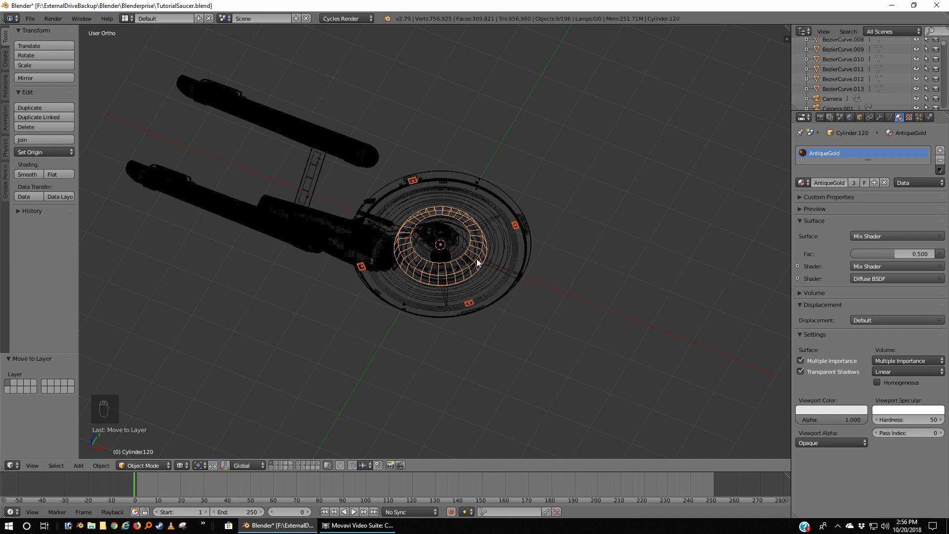
key(KP_1)
scroll(526, 244, up, 6)
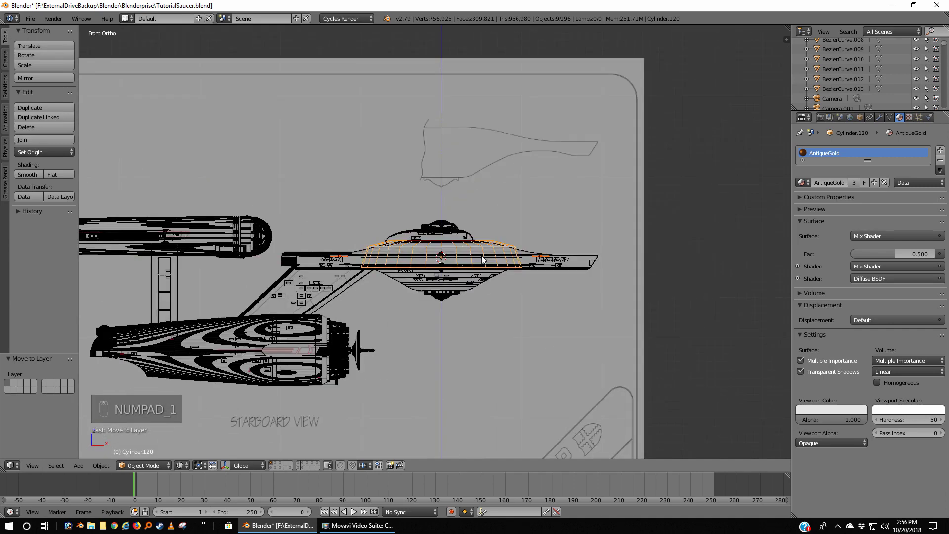
right_click(528, 243)
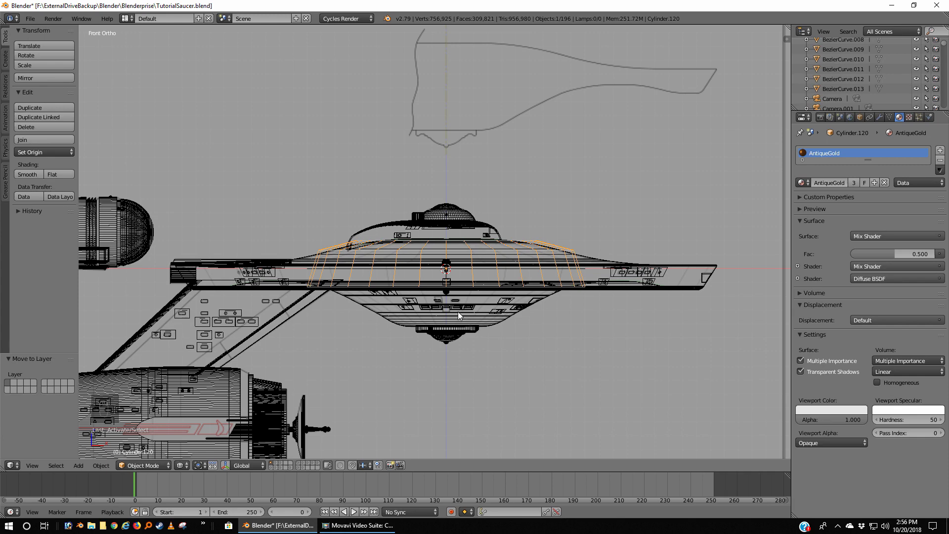
Step: Rotate the cylinder by -90° in right view so it stands upright
key(KP_3)
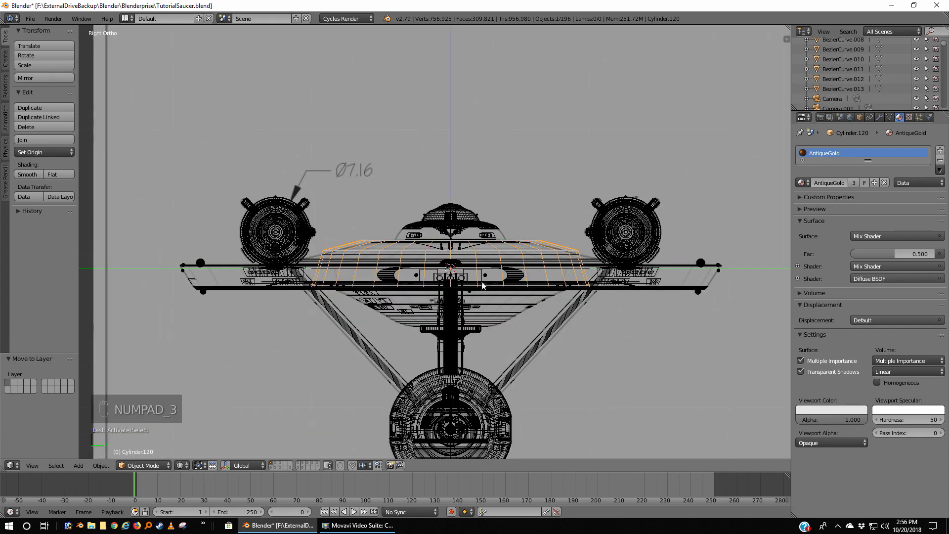
text(r)
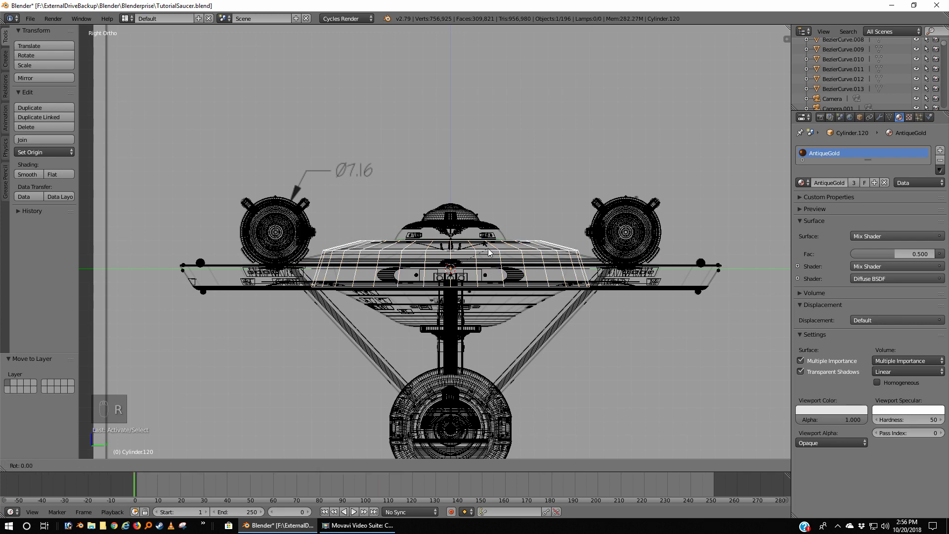
text(-90)
key(Return)
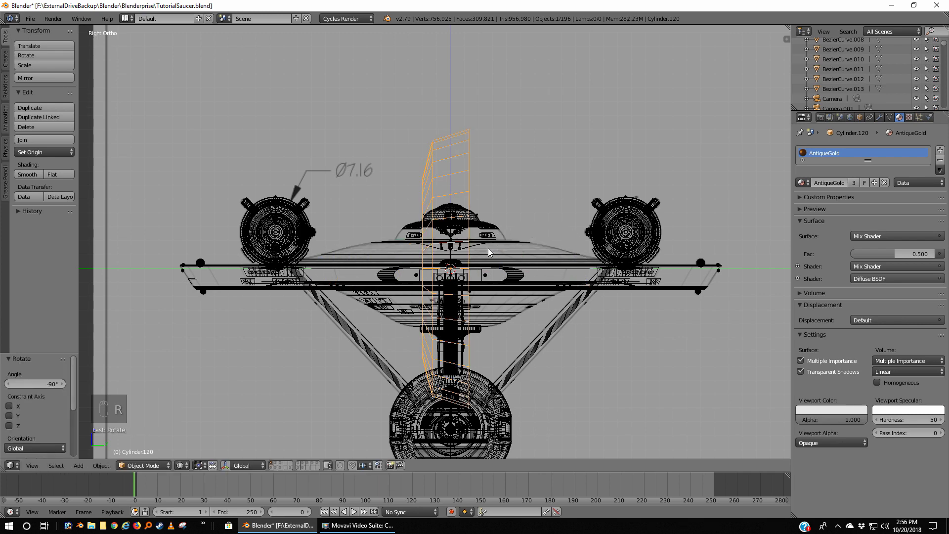
Step: Move the cylinder about -0.572 in Y and -1.156 in Z, then about -3.895 along X to the engineering hull's aft end
key(g)
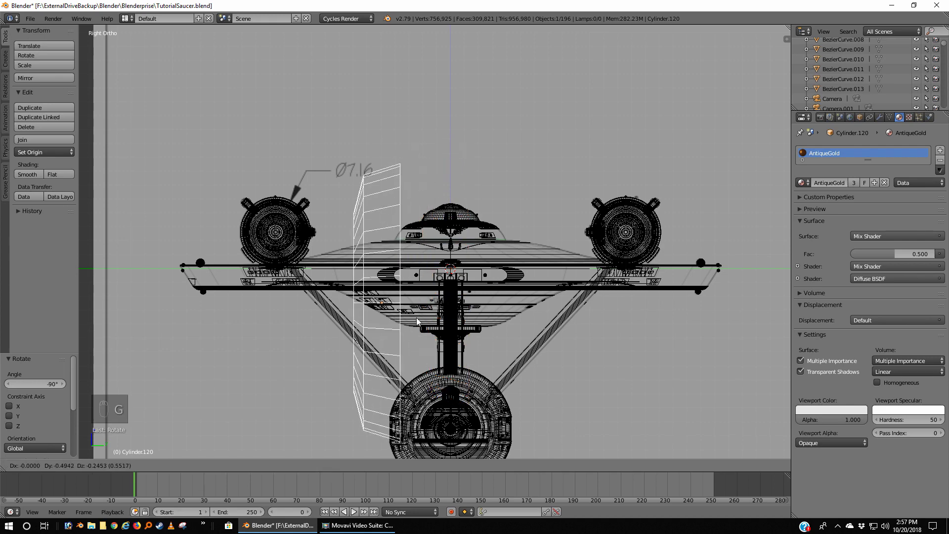
click(416, 437)
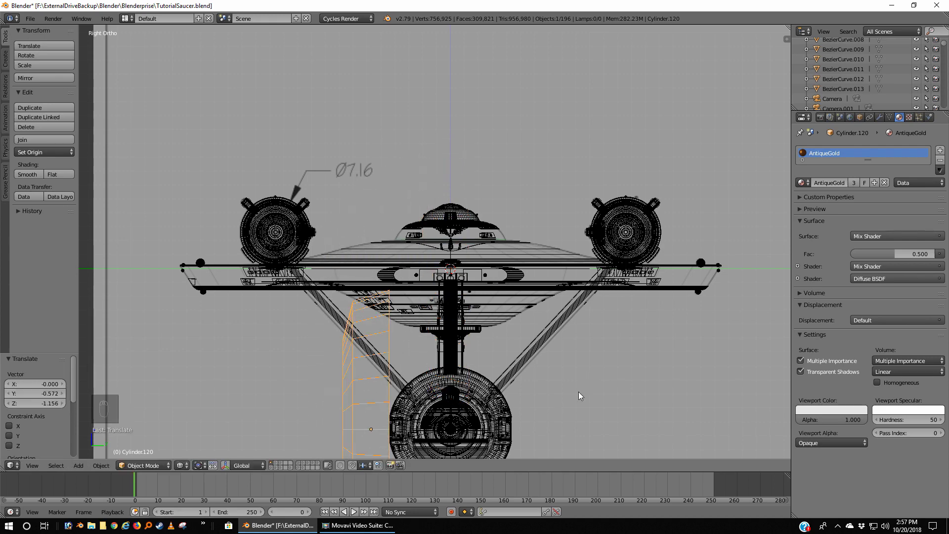
key(KP_1)
shift+middle_drag(309, 391, 686, 297)
key(g)
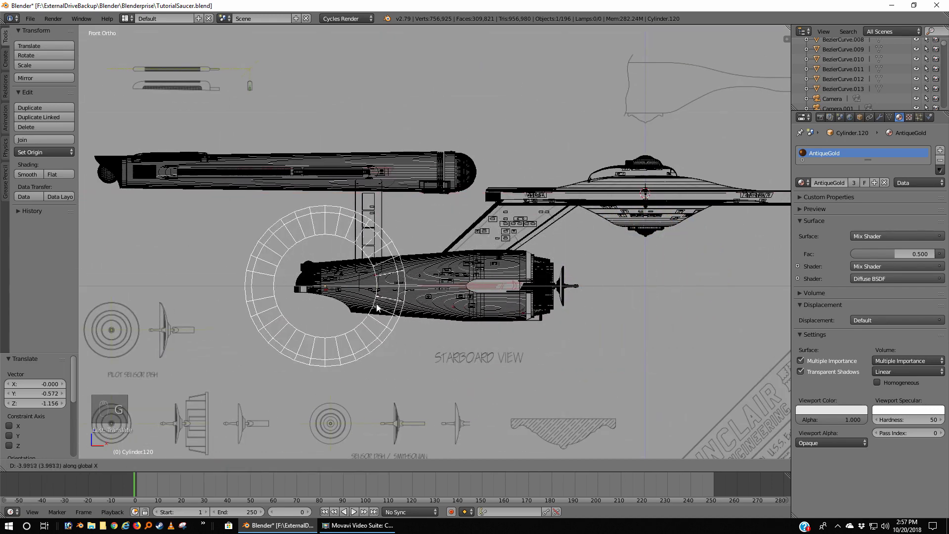
click(381, 310)
Step: Move the cylinder about -0.041 along Z to line up with the round light at the hull's aft end in front view
scroll(382, 310, up, 5)
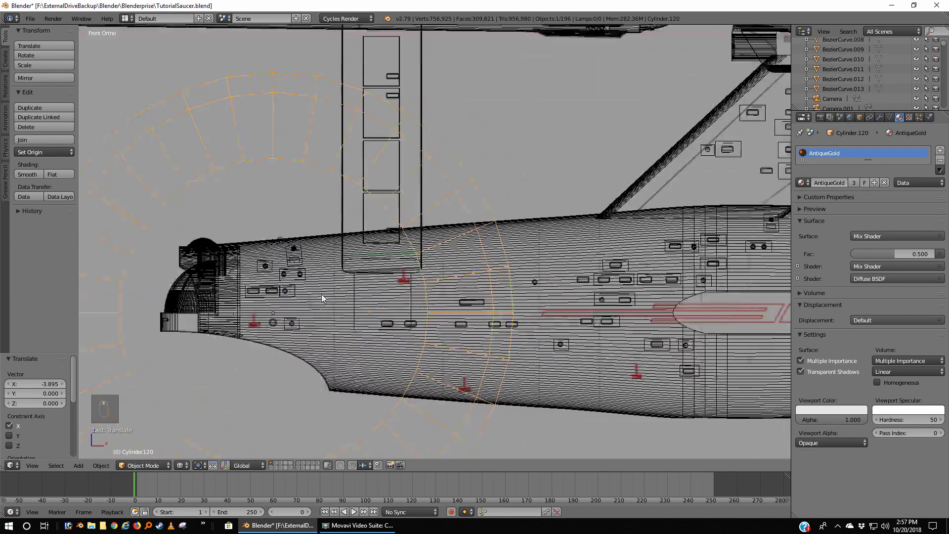
shift+middle_drag(322, 299, 401, 271)
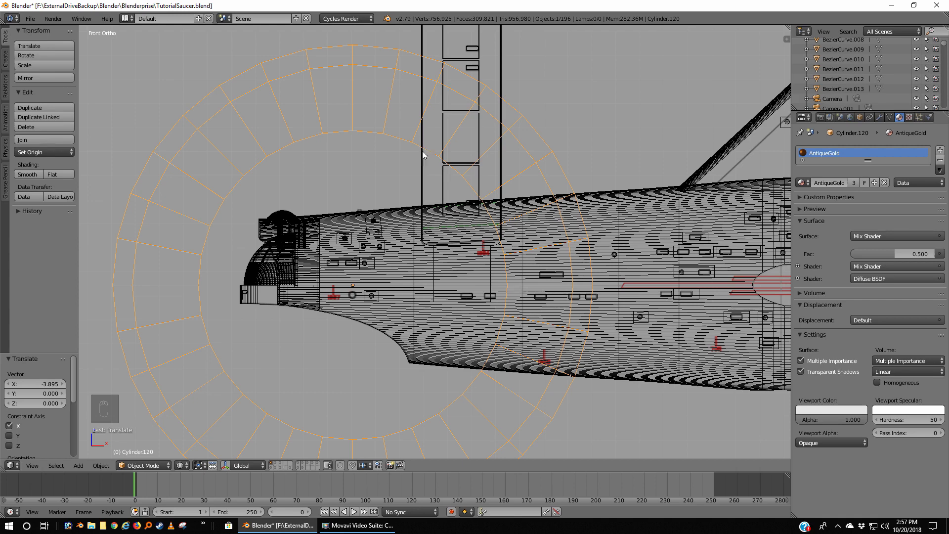
key(g)
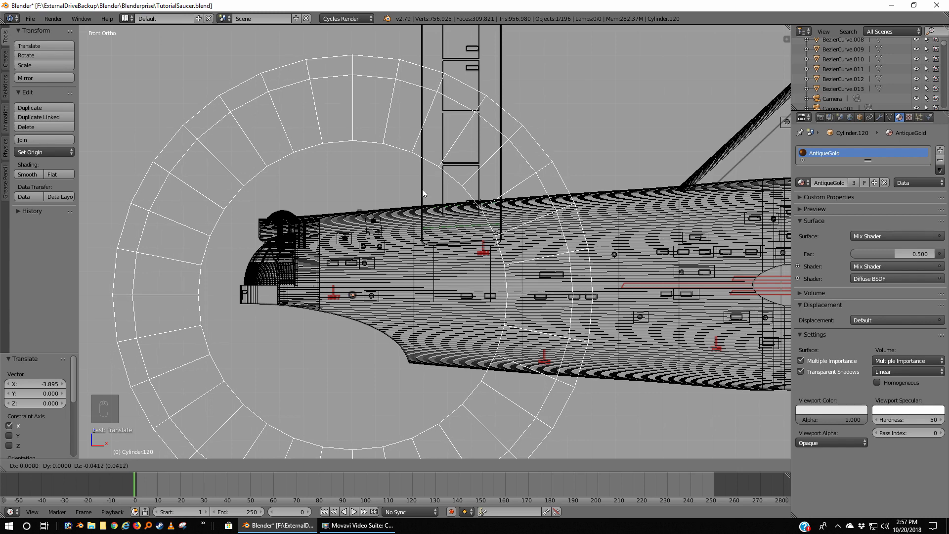
click(422, 189)
Step: Scale the cylinder down by about 0.035, and again by about 0.504, to match the blueprint's dark ring beside the small round window
key(s)
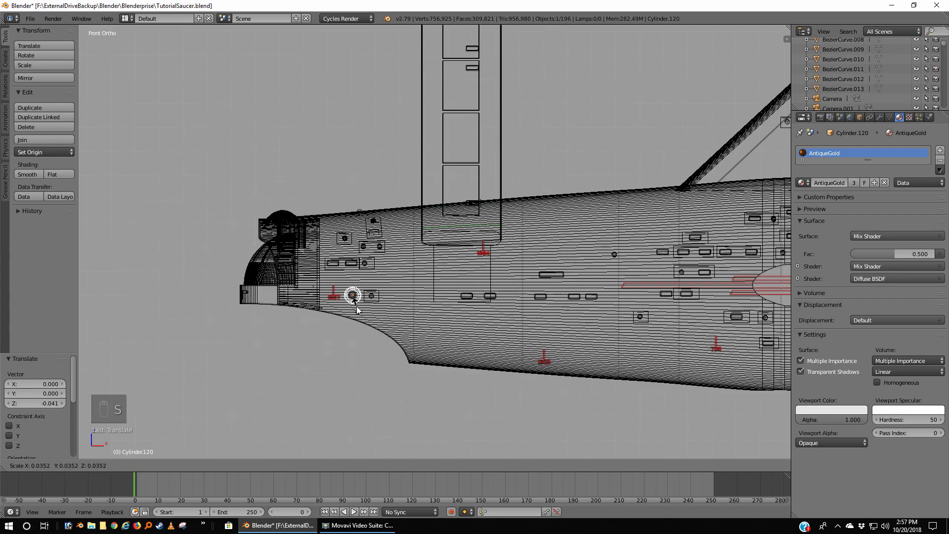
click(364, 330)
scroll(364, 331, up, 8)
shift+middle_drag(189, 383, 489, 240)
scroll(488, 239, up, 4)
shift+middle_drag(592, 416, 568, 322)
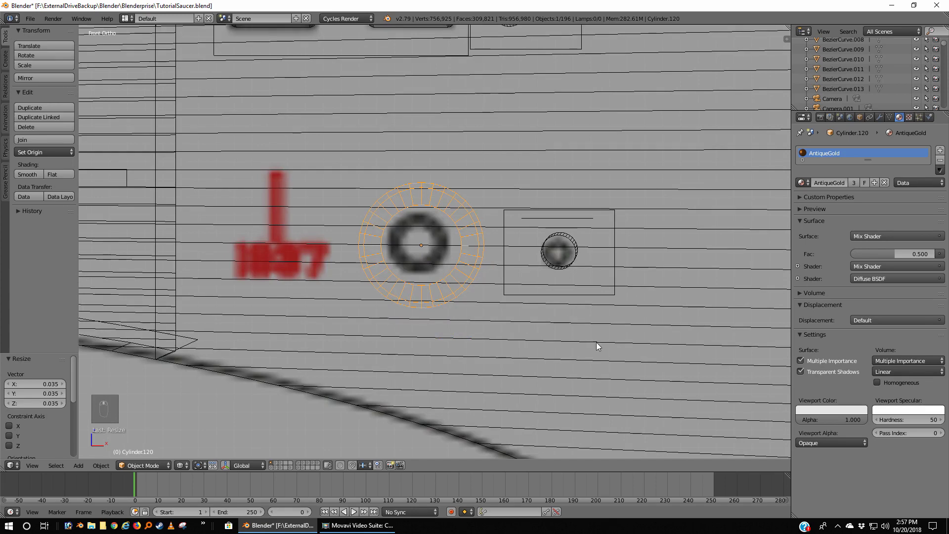
key(s)
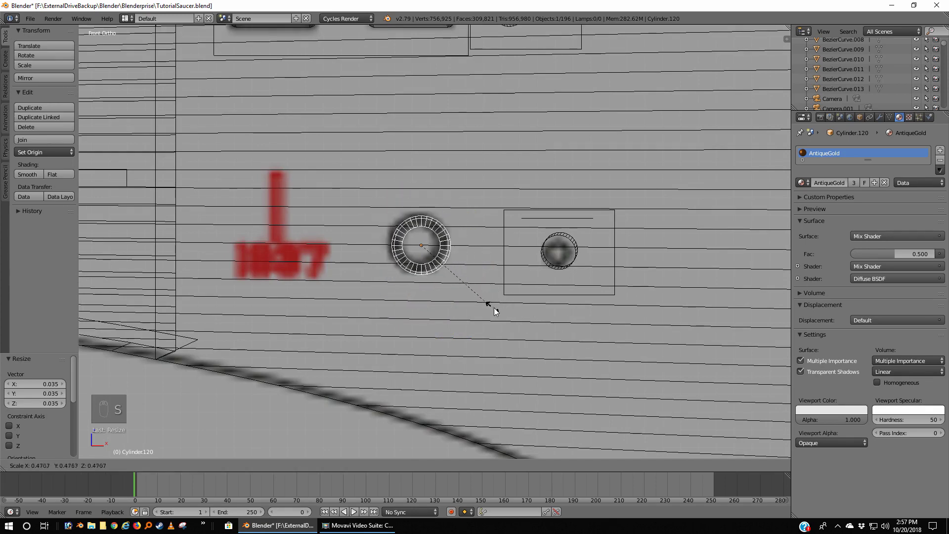
click(502, 312)
Step: Center the cylinder on the blueprint ring by moving it about -0.002 in X and 0.0009 in Z
scroll(457, 365, up, 2)
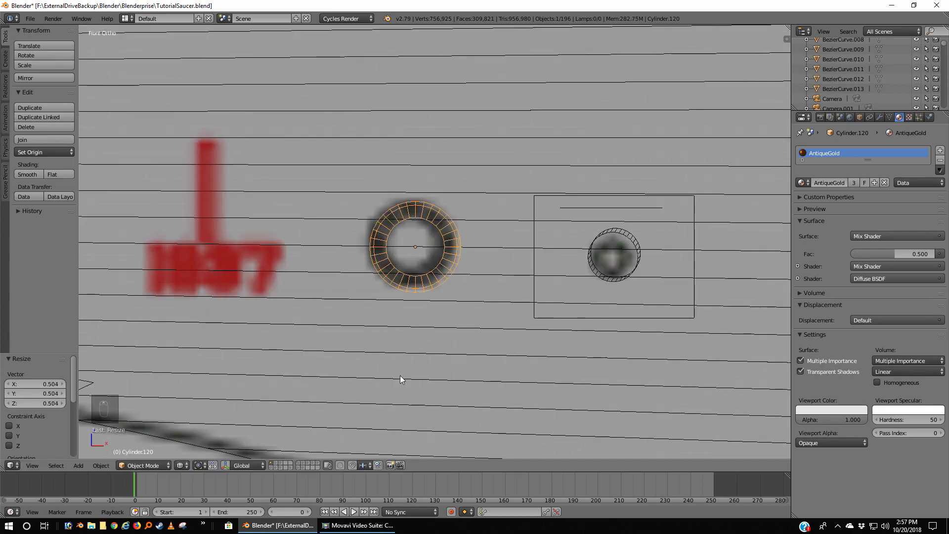
shift+middle_drag(401, 379, 491, 346)
scroll(536, 328, up, 2)
scroll(482, 367, up, 2)
scroll(481, 366, up, 2)
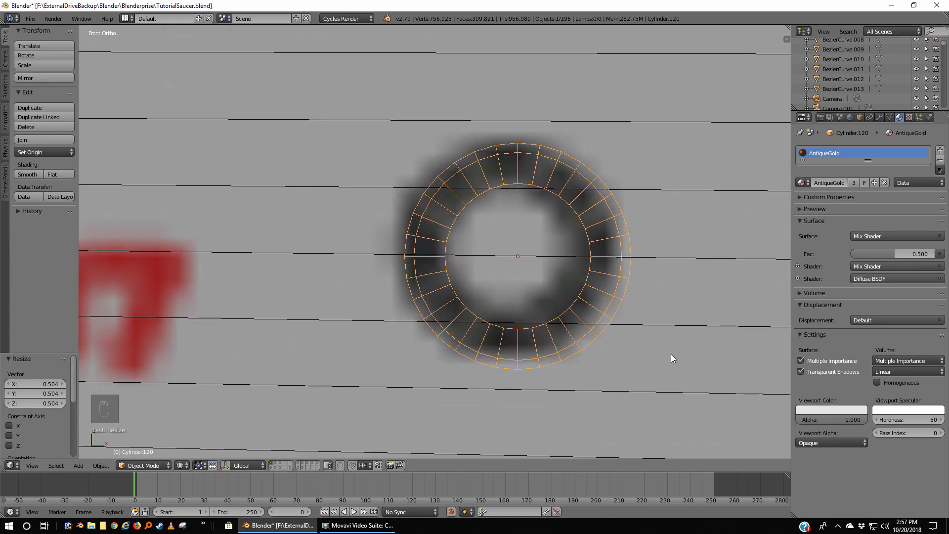
key(g)
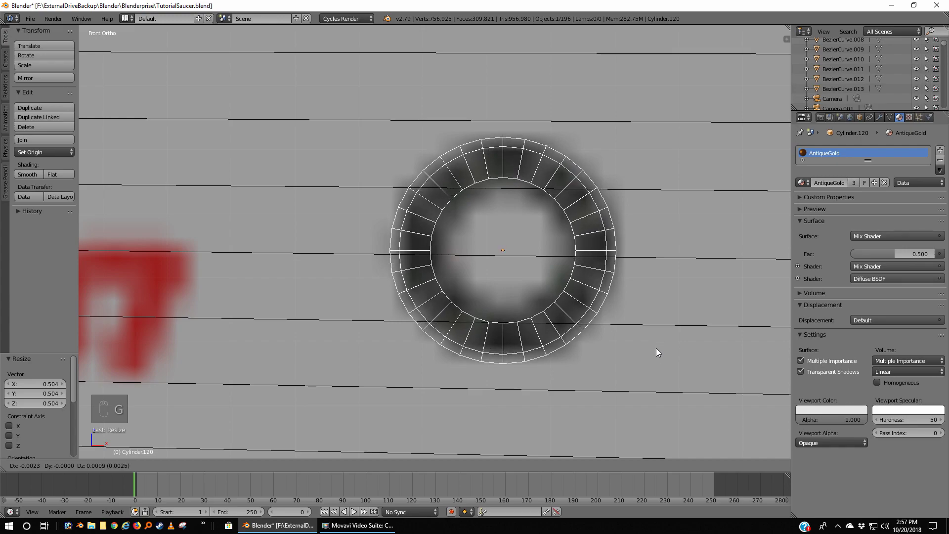
click(656, 348)
Step: Switch to solid shading and move the cylinder about 0.263 along Y against the engineering hull's side
scroll(657, 348, down, 12)
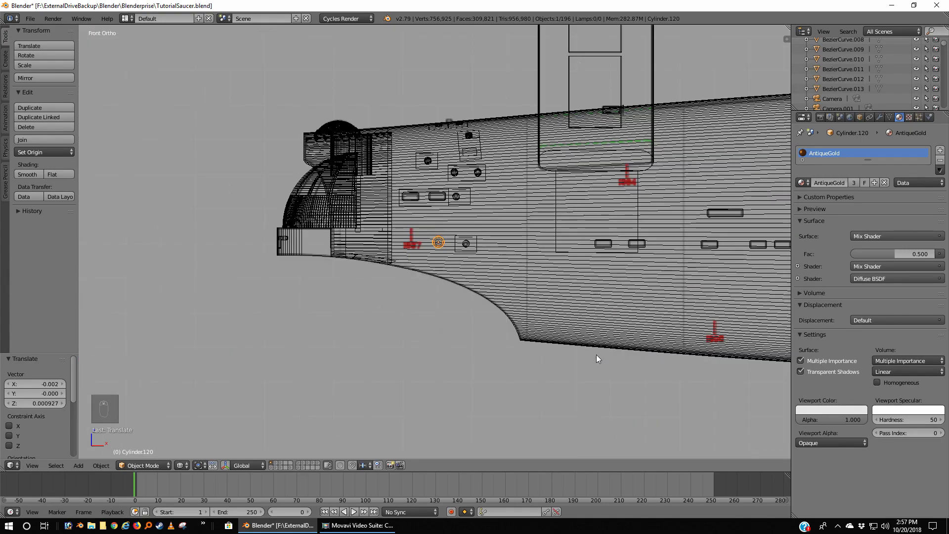
middle_drag(596, 354, 717, 394)
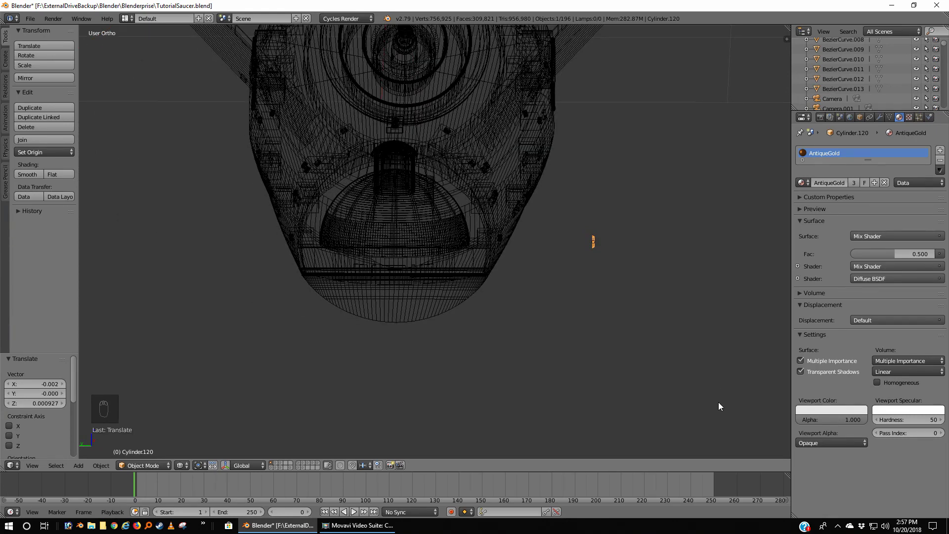
key(z)
key(g)
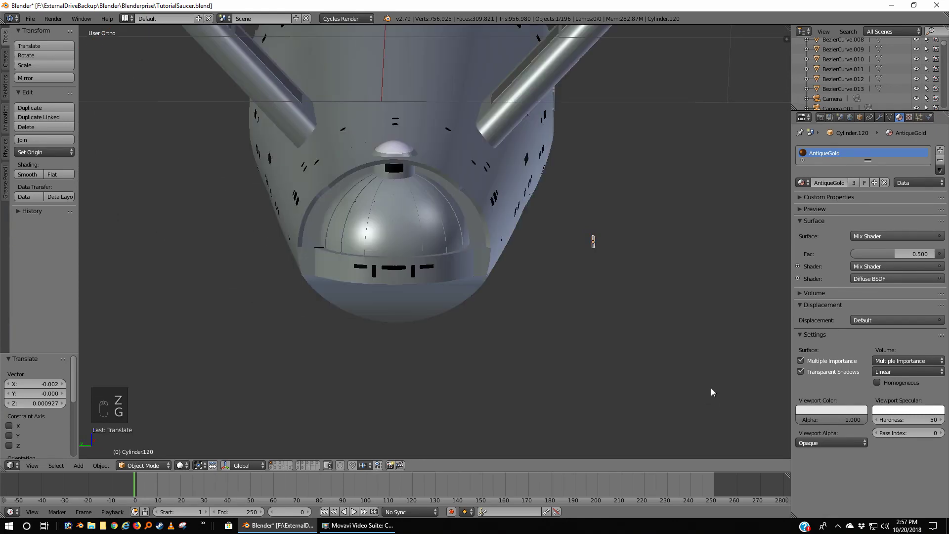
key(y)
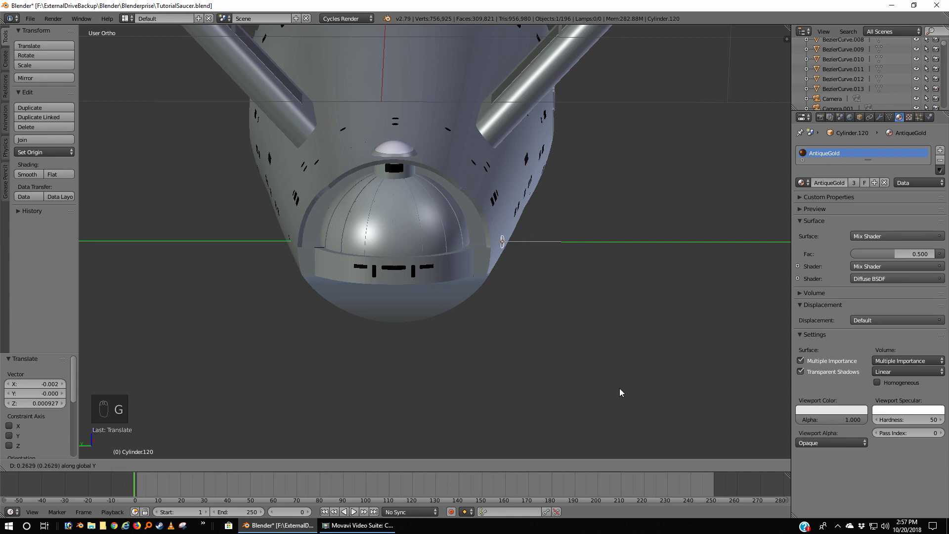
click(620, 388)
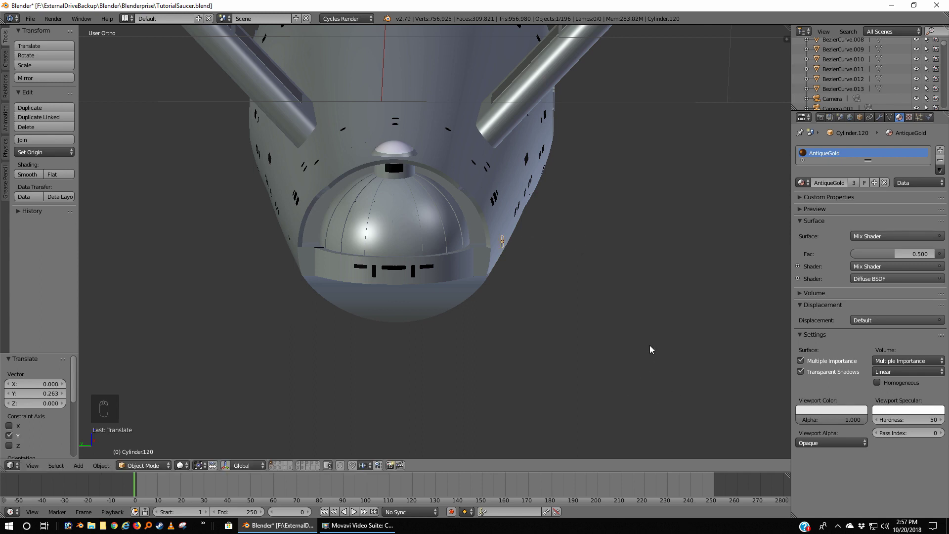
Step: Show the second and third layers too, preview the cylinder on the hull in rendered shading from the front, and return to wireframe
key(KP_1)
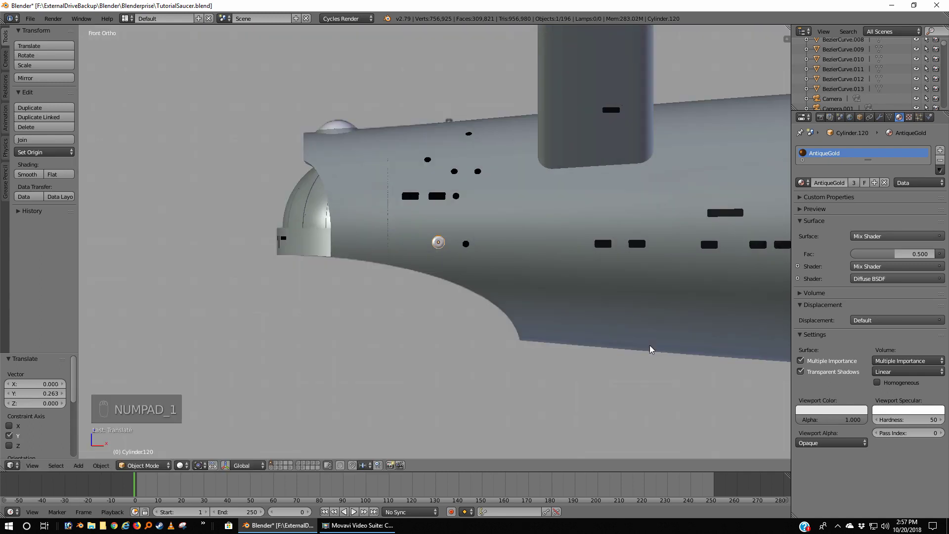
scroll(536, 370, up, 3)
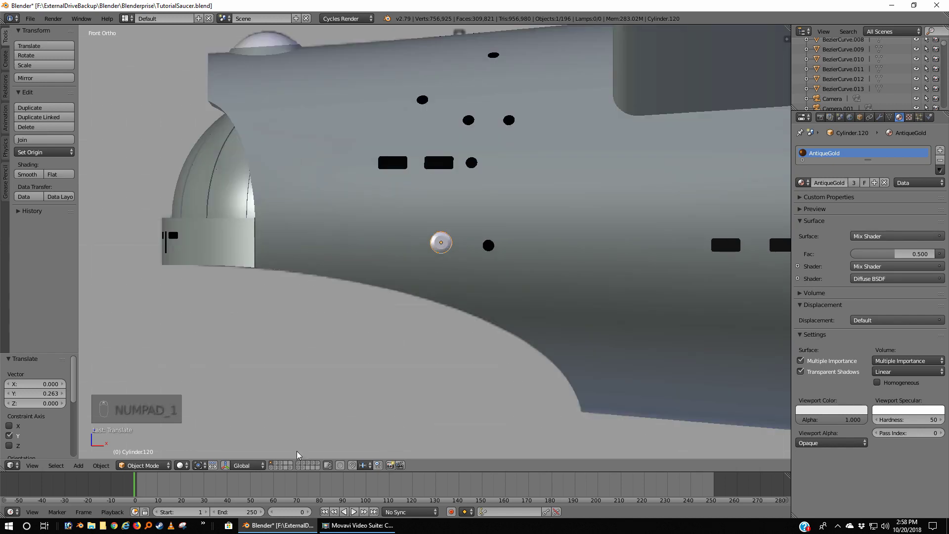
shift+click(275, 463)
shift+click(280, 464)
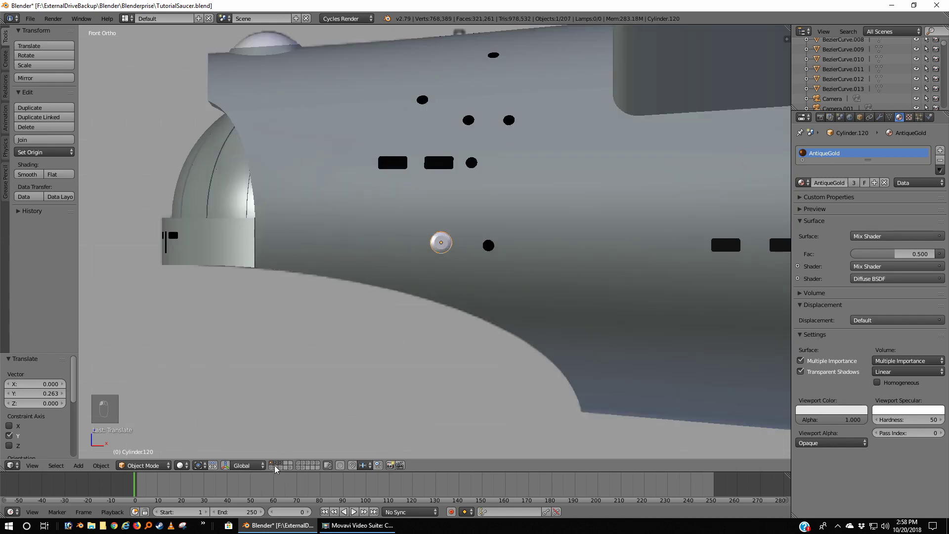
click(182, 465)
click(184, 398)
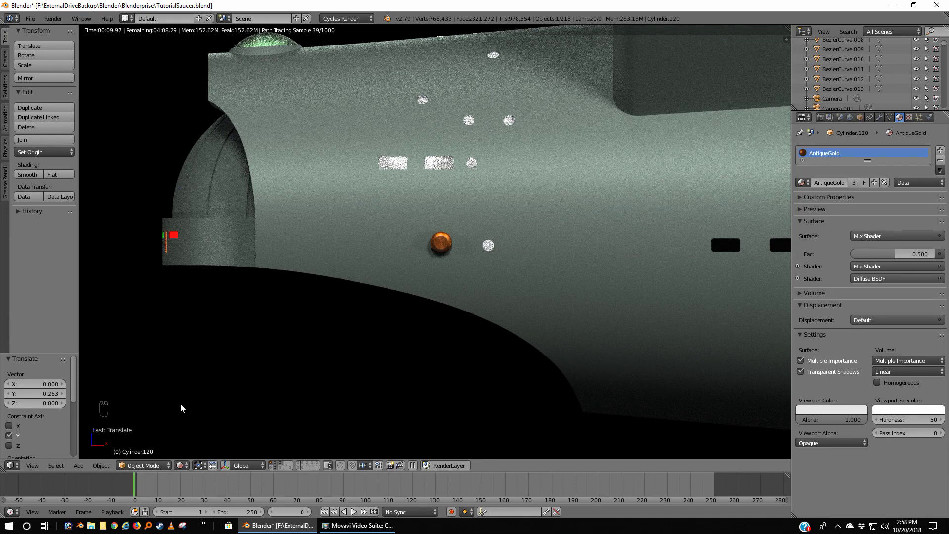
click(182, 465)
click(210, 444)
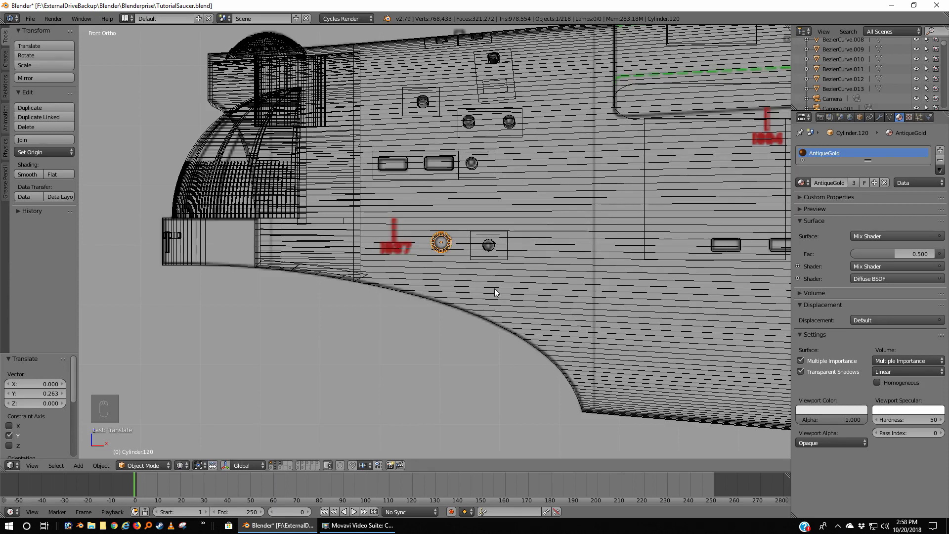
Step: Snap the 3D cursor to the cylinder's origin and inspect its position in top view
key(shift+s)
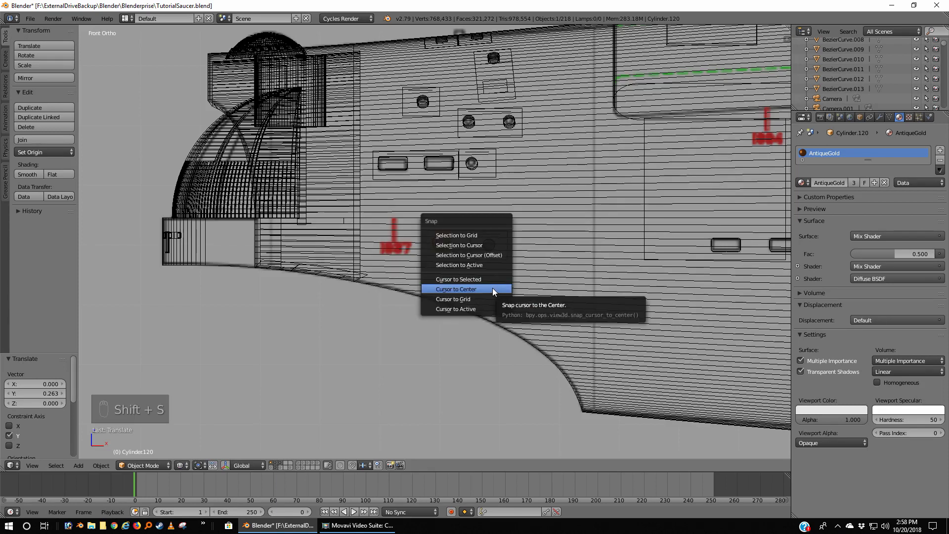
click(485, 279)
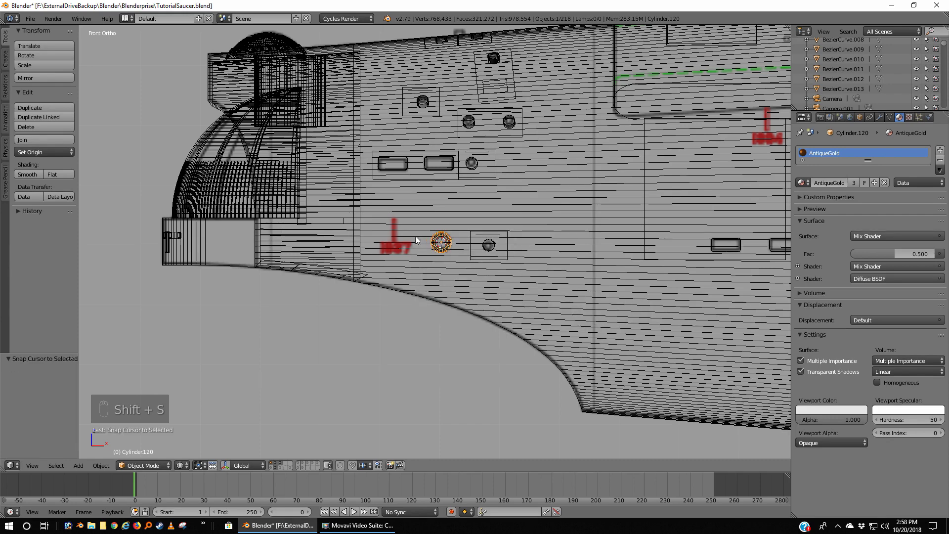
key(KP_7)
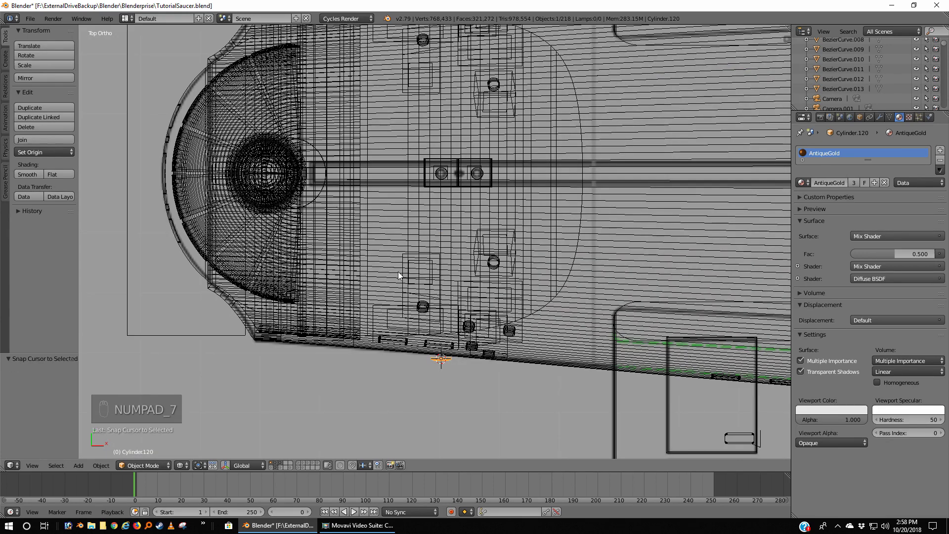
scroll(458, 368, up, 7)
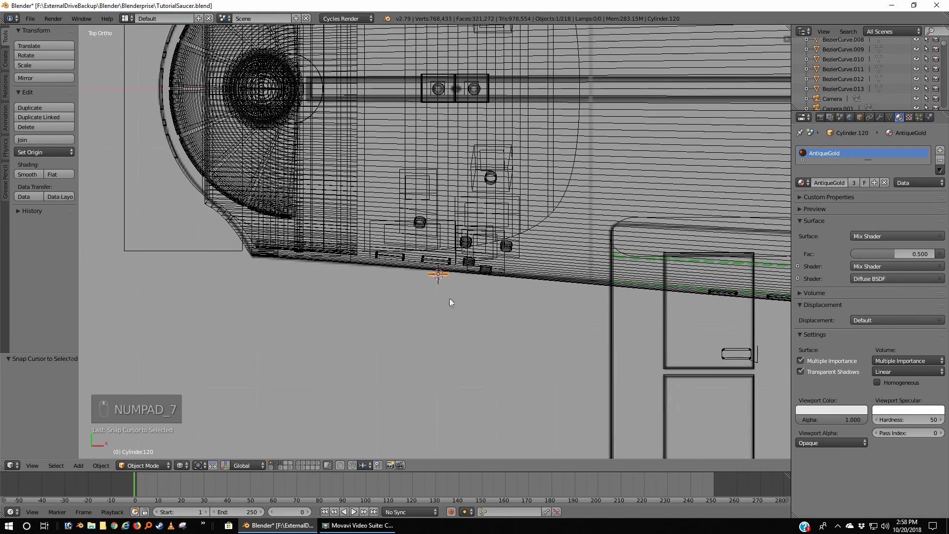
mouse_move(458, 354)
shift+middle_down()
mouse_move(454, 265)
mouse_move(438, 312)
mouse_move(462, 279)
mouse_move(502, 263)
shift+middle_up()
scroll(453, 296, up, 5)
Step: Snap the 3D cursor to the center of the cylinder's selected outer face in Edit Mode, and return to Object Mode with that face deselected
key(z)
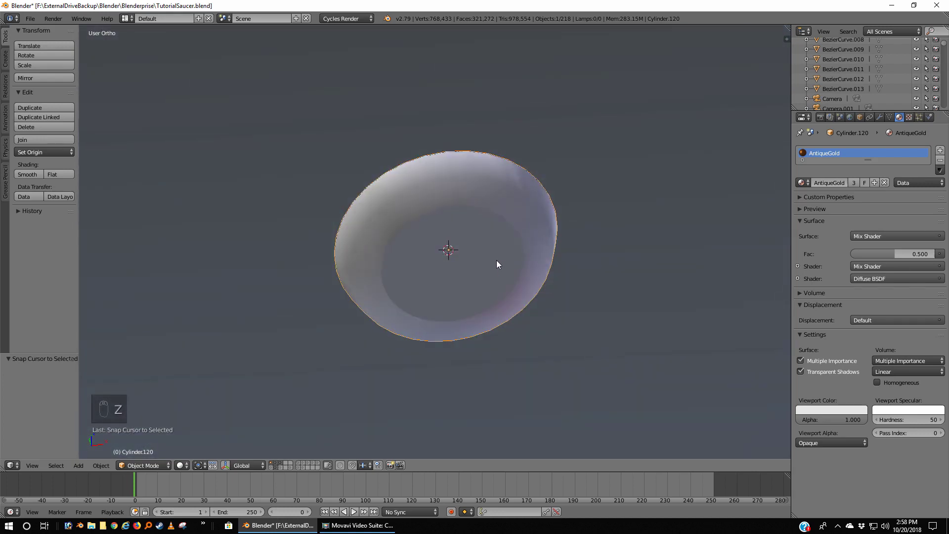
key(Tab)
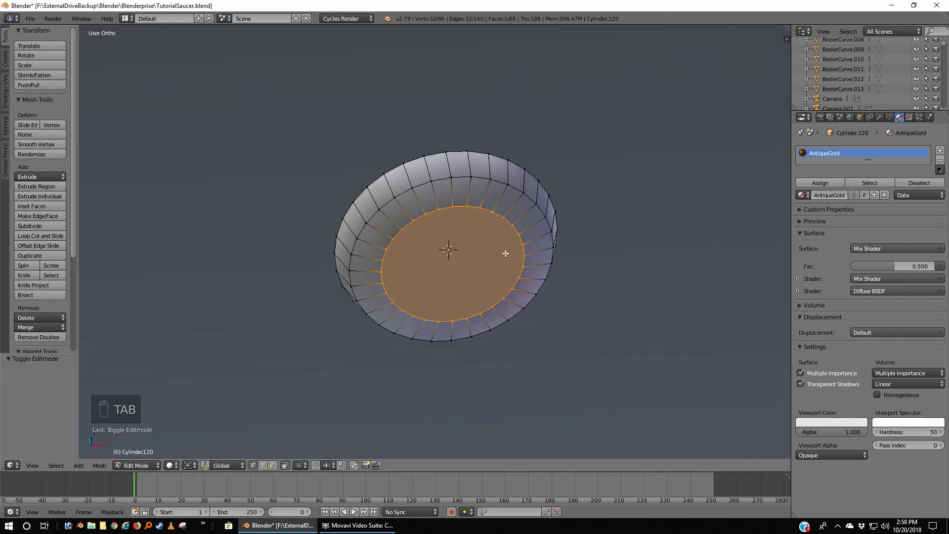
key(shift+s)
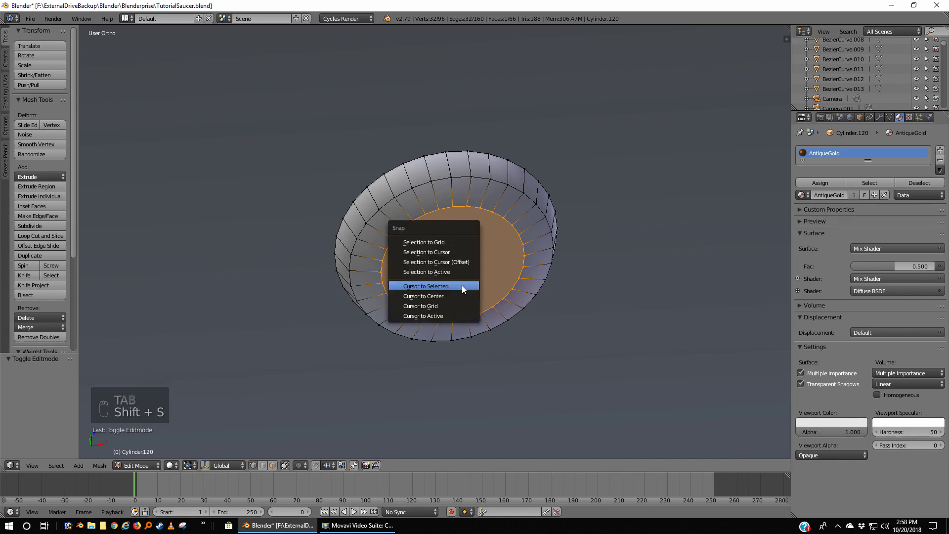
click(452, 287)
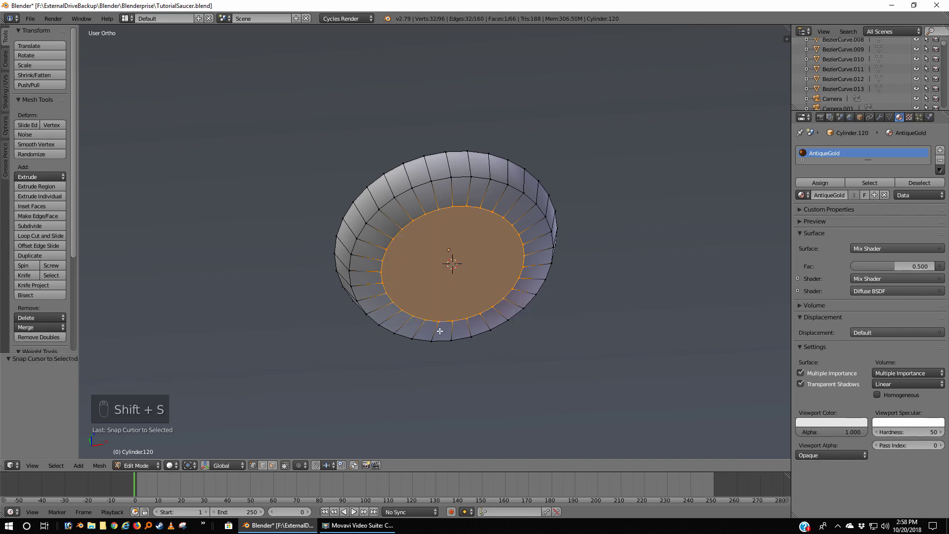
middle_drag(440, 331, 510, 221)
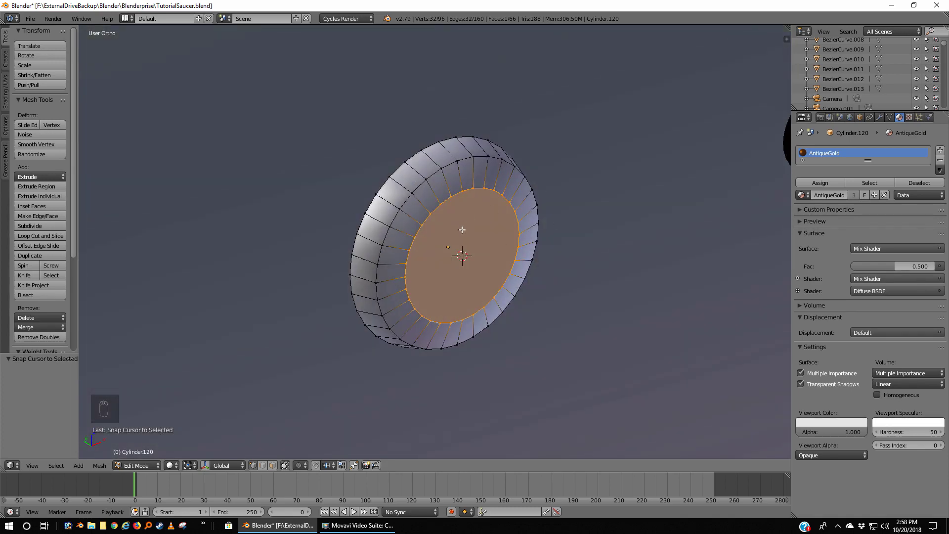
key(KP_7)
scroll(478, 300, up, 4)
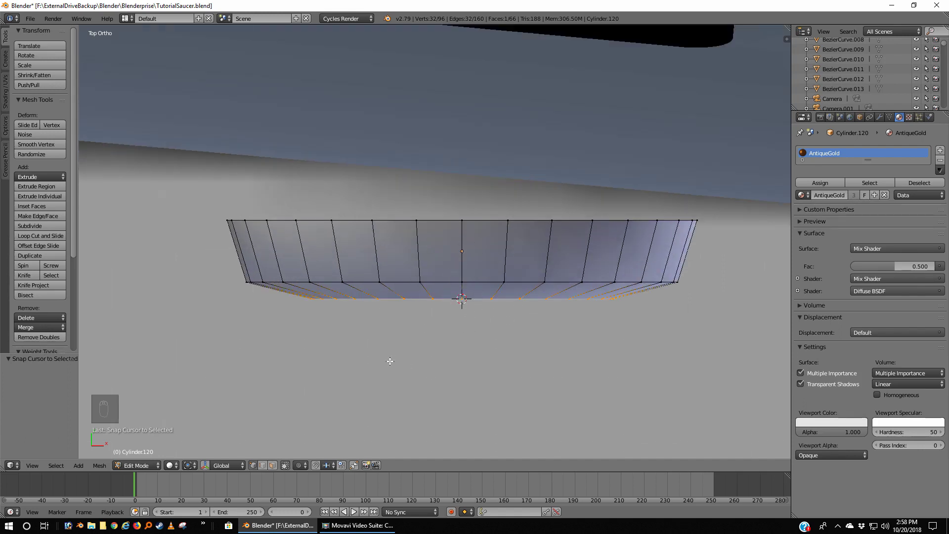
key(a)
key(Tab)
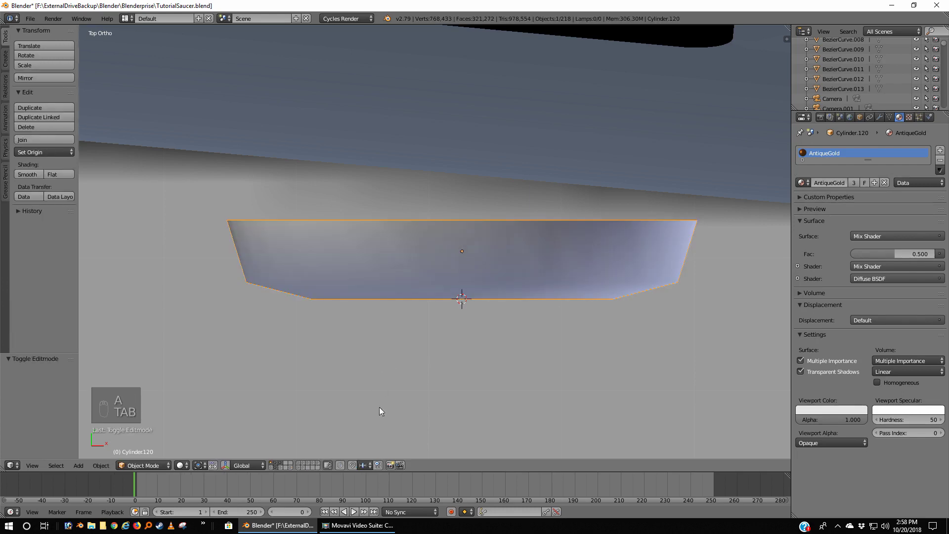
Step: Add a UV sphere with 32 segments, 16 rings and size 1.000 at the 3D cursor and frame it in front view
middle_drag(378, 407, 447, 314)
scroll(415, 348, down, 19)
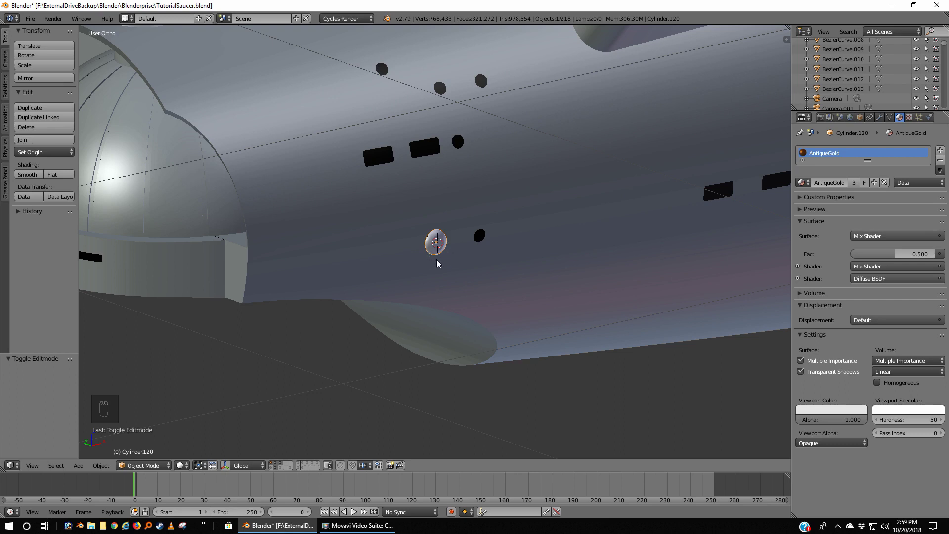
key(shift+a)
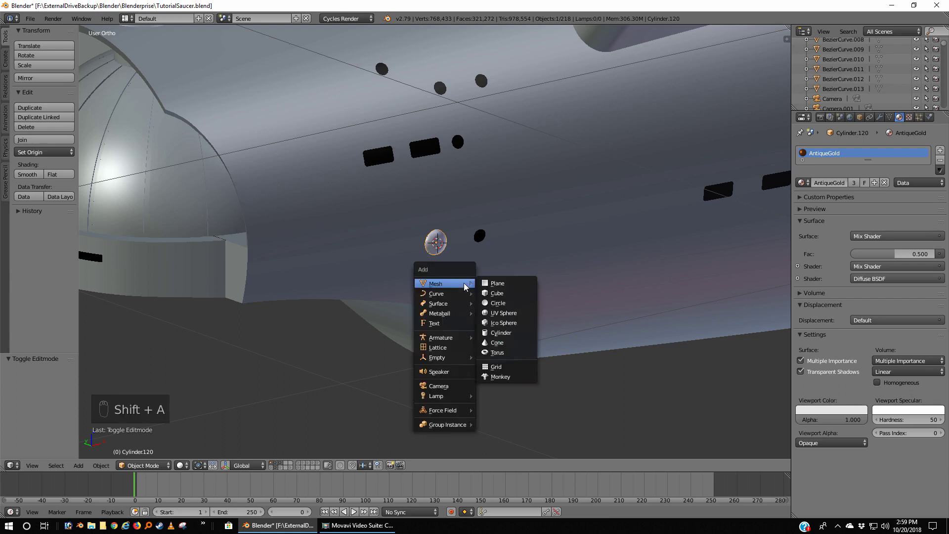
click(504, 311)
scroll(504, 311, down, 3)
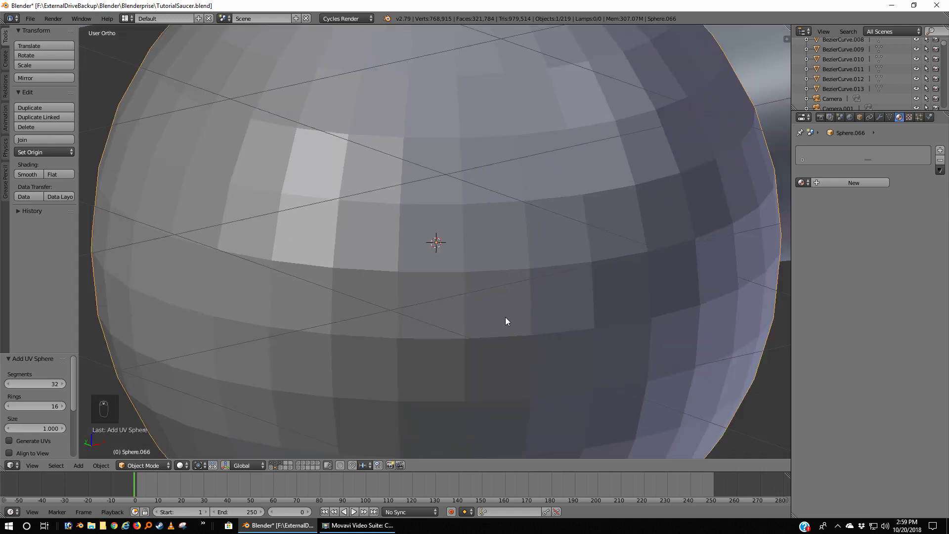
key(KP_1)
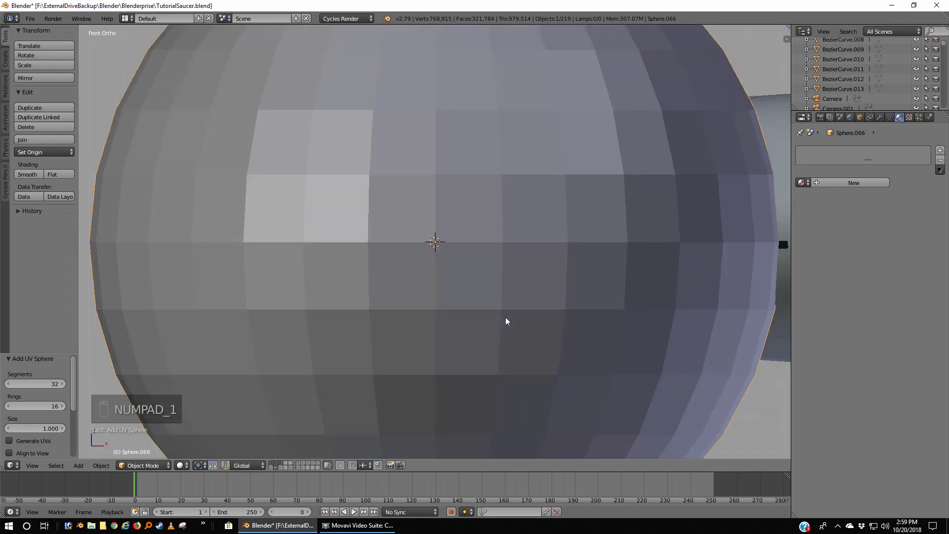
scroll(490, 310, down, 3)
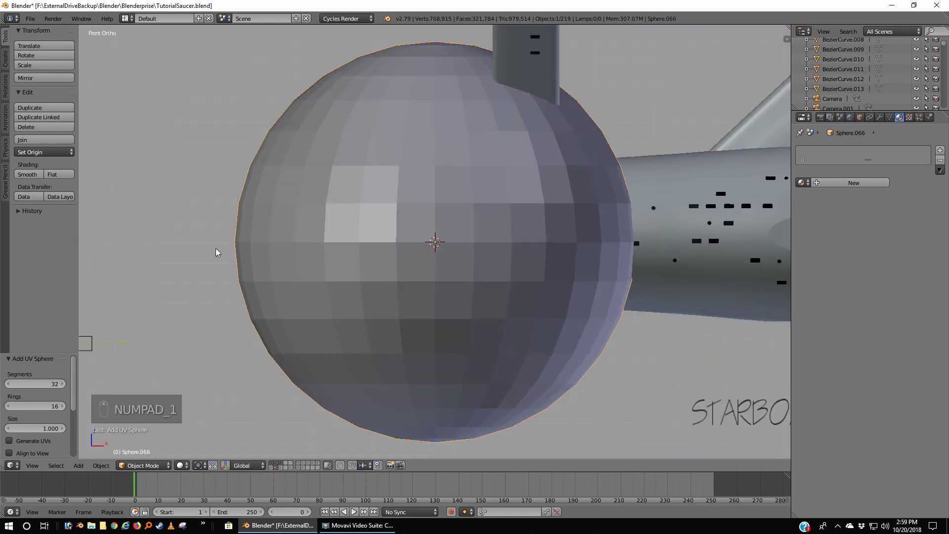
Step: Shade the UV sphere smooth and rotate it 90 degrees in the left wireframe view
click(29, 176)
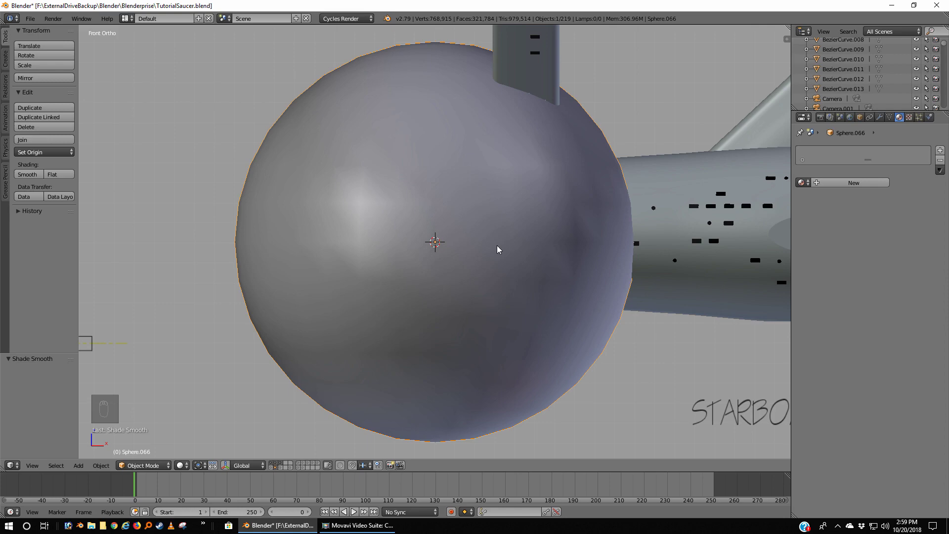
key(z)
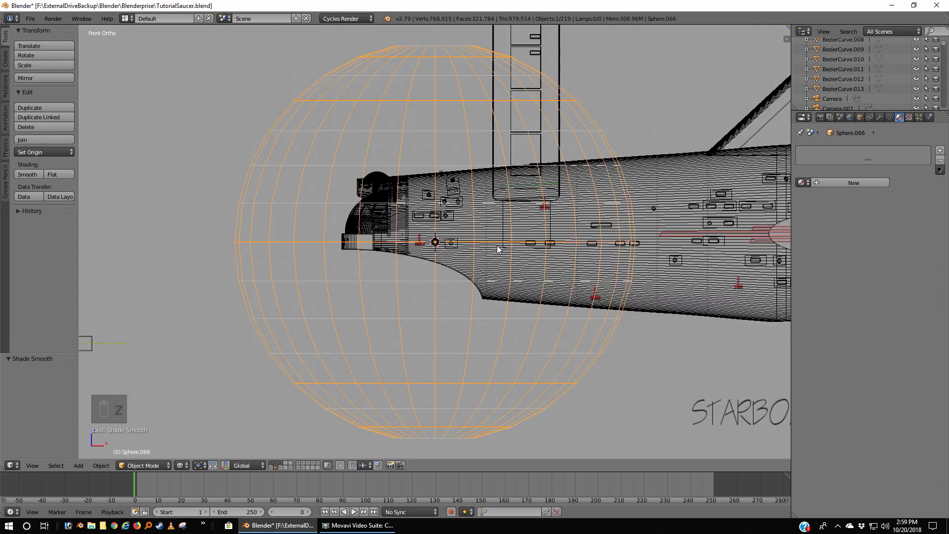
key(ctrl+KP_3)
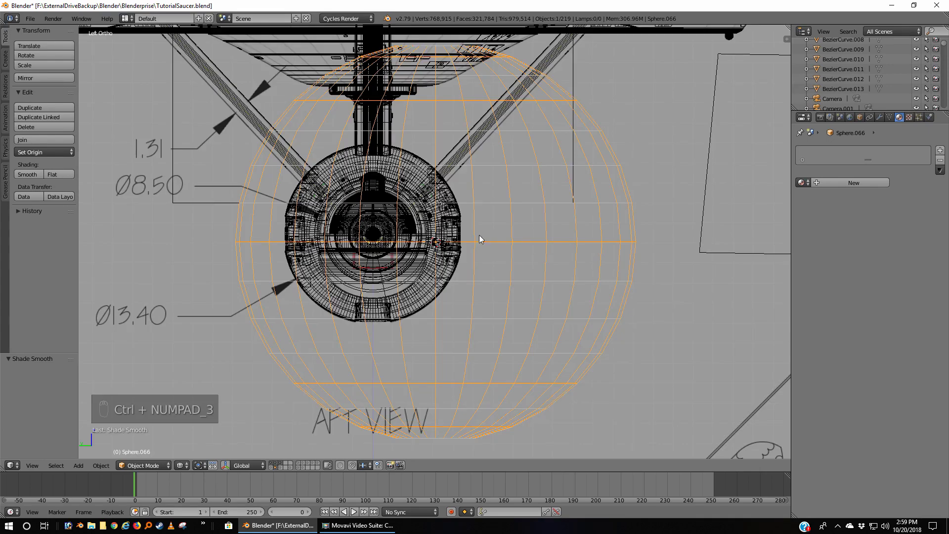
text(r90)
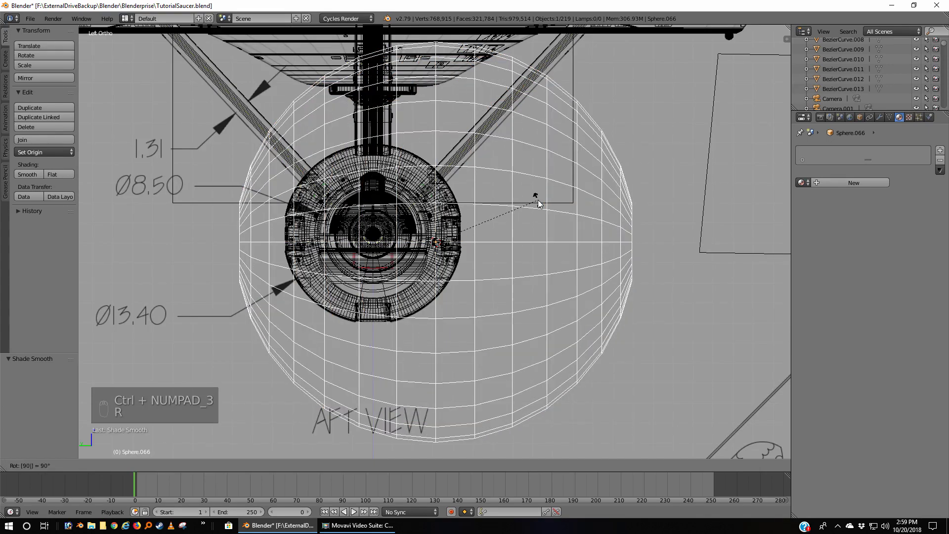
key(Return)
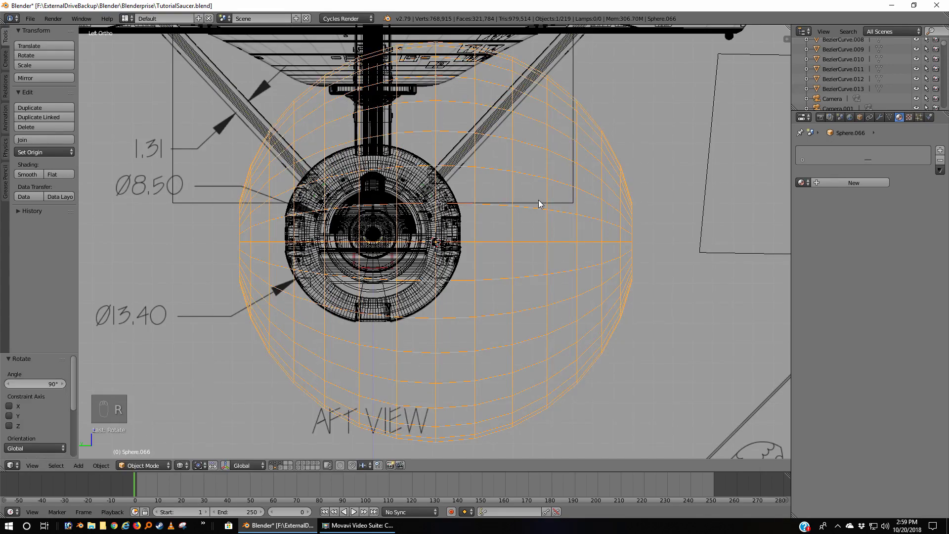
Step: In Edit Mode, delete the sphere's hull-side vertices up to one ring short of its middle ring, and return to Object Mode
scroll(519, 211, down, 2)
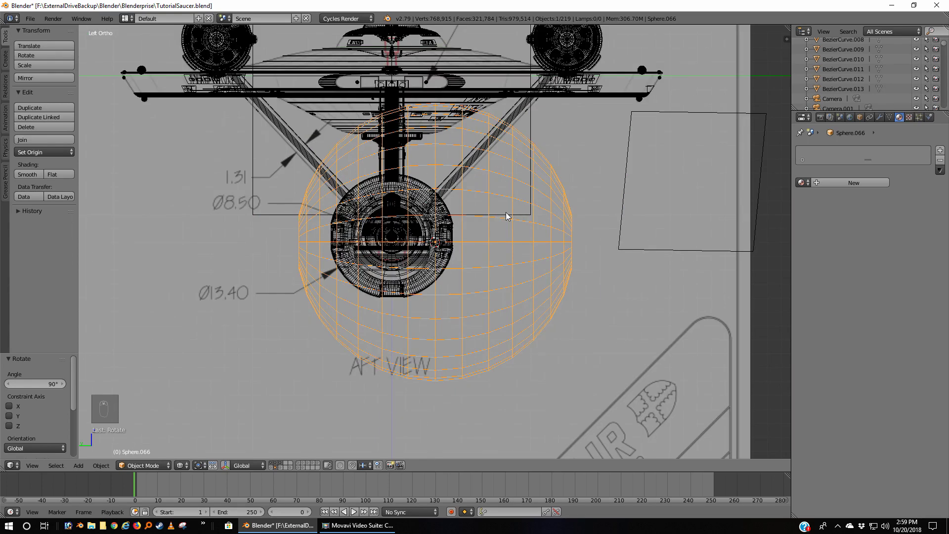
key(Tab)
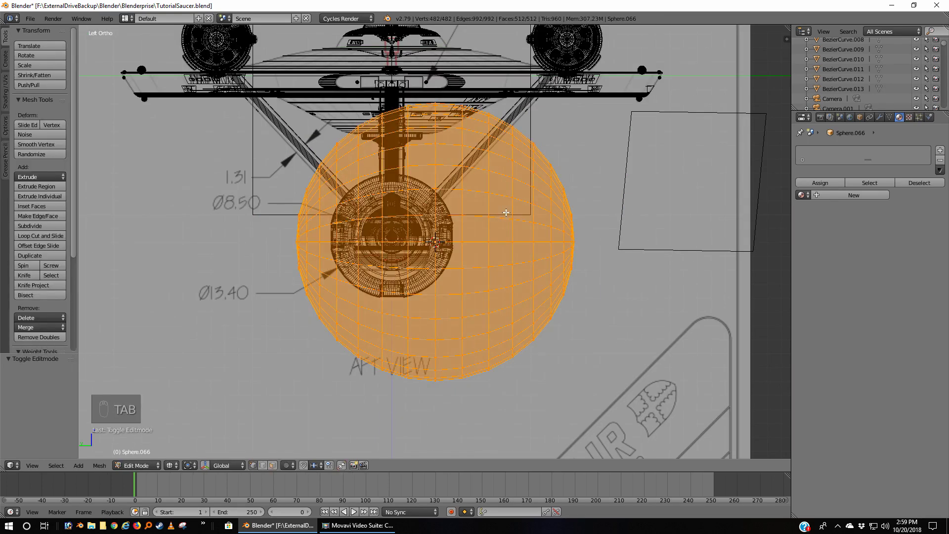
key(a)
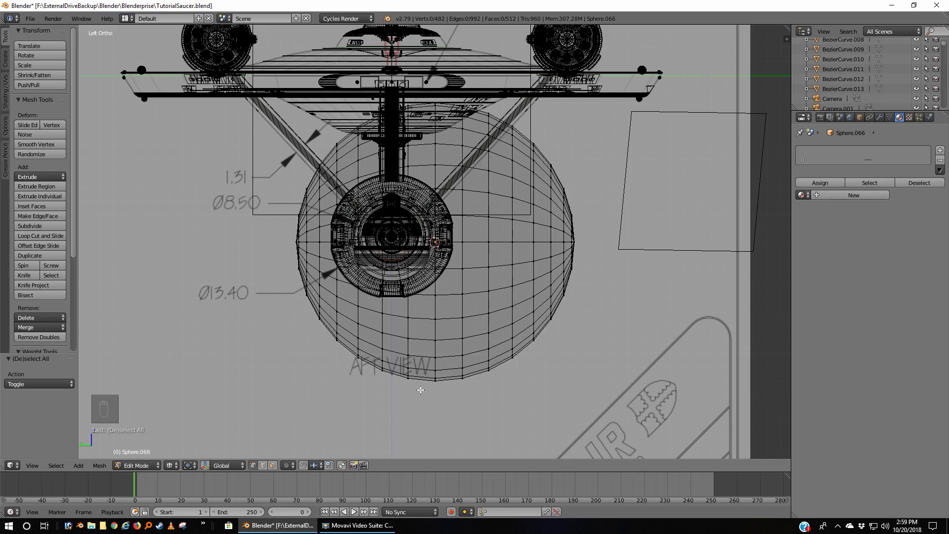
key(b)
drag(420, 390, 262, 65)
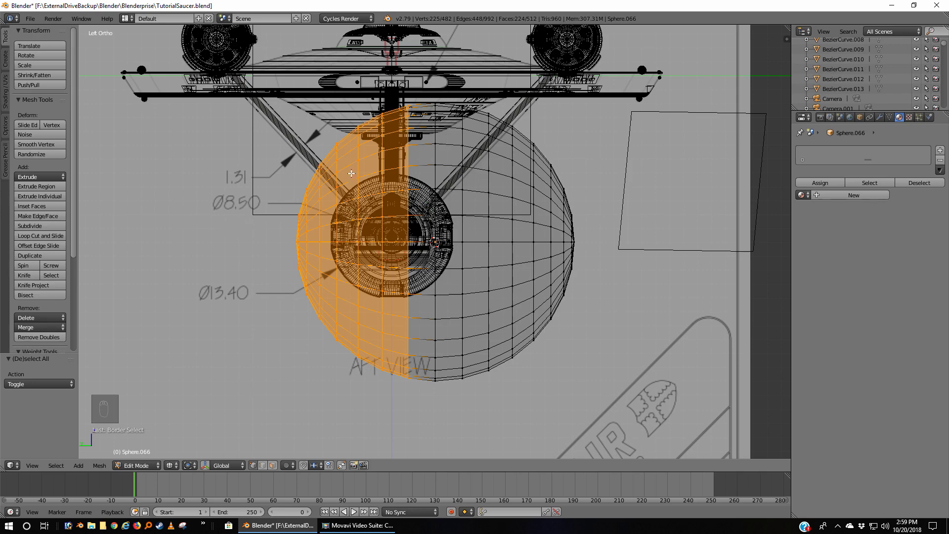
key(a)
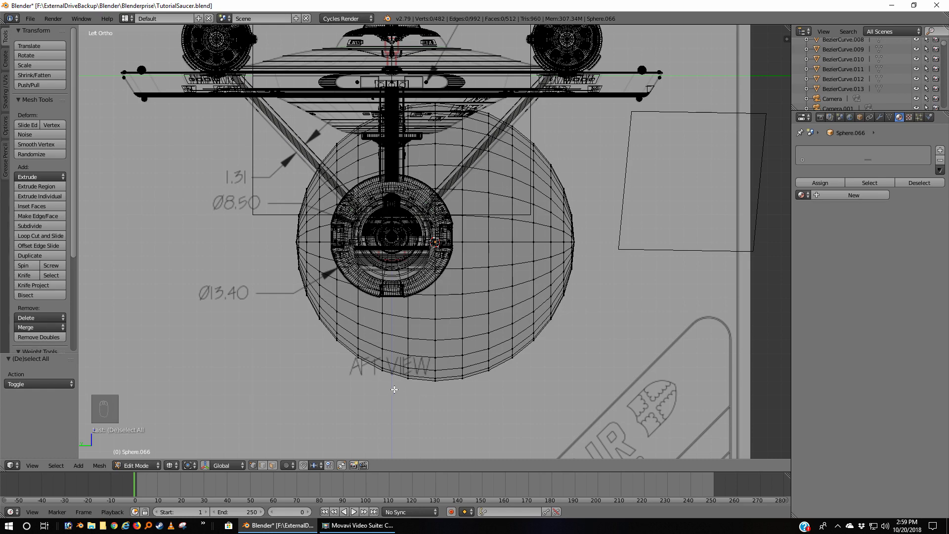
key(b)
drag(395, 389, 269, 86)
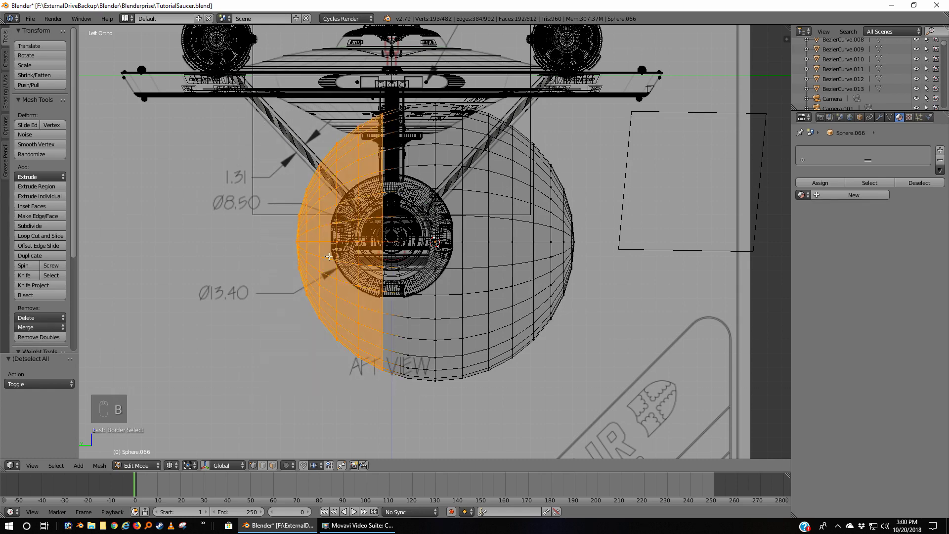
key(x)
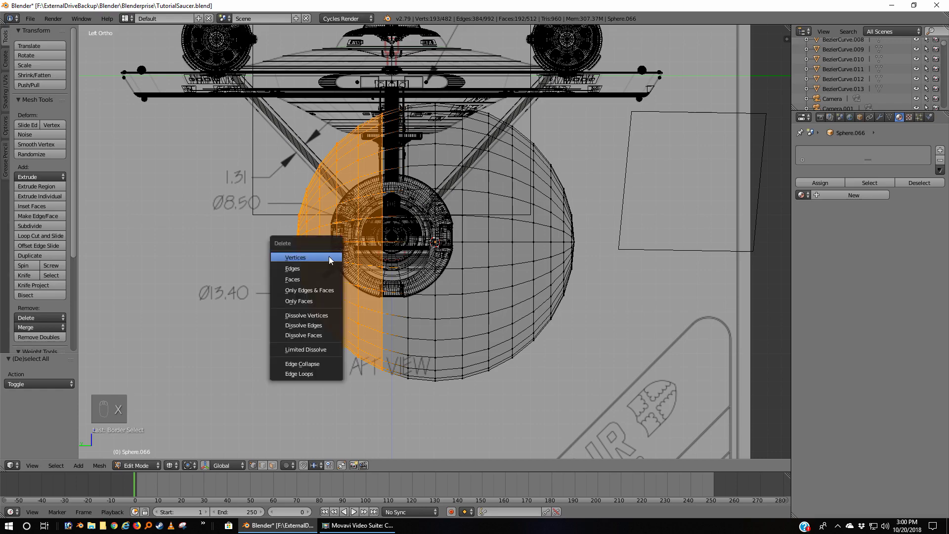
click(326, 257)
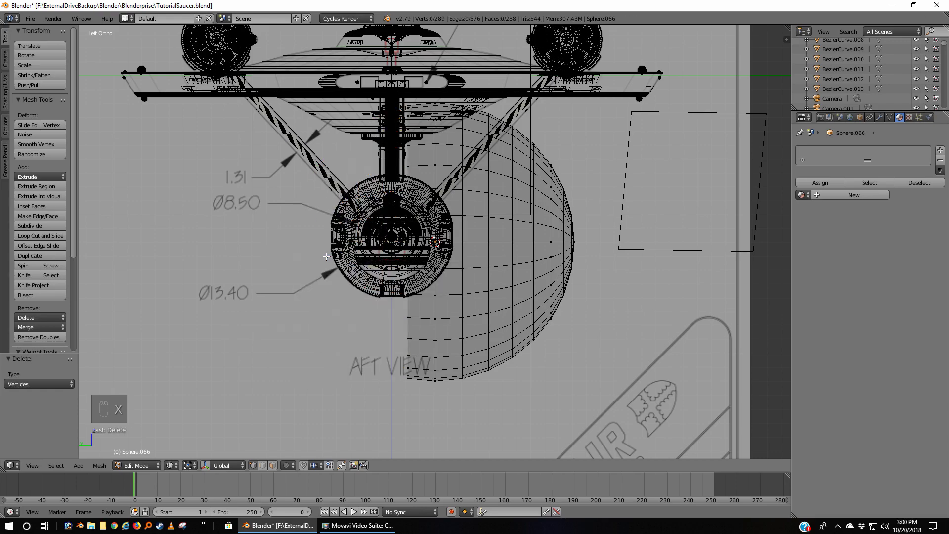
key(Tab)
Step: Add a Solidify modifier with thickness 0.1000 to the open dome in solid shading
mouse_move(415, 260)
middle_down()
mouse_move(458, 266)
mouse_move(490, 253)
mouse_move(486, 281)
mouse_move(445, 260)
mouse_move(529, 264)
middle_up()
key(z)
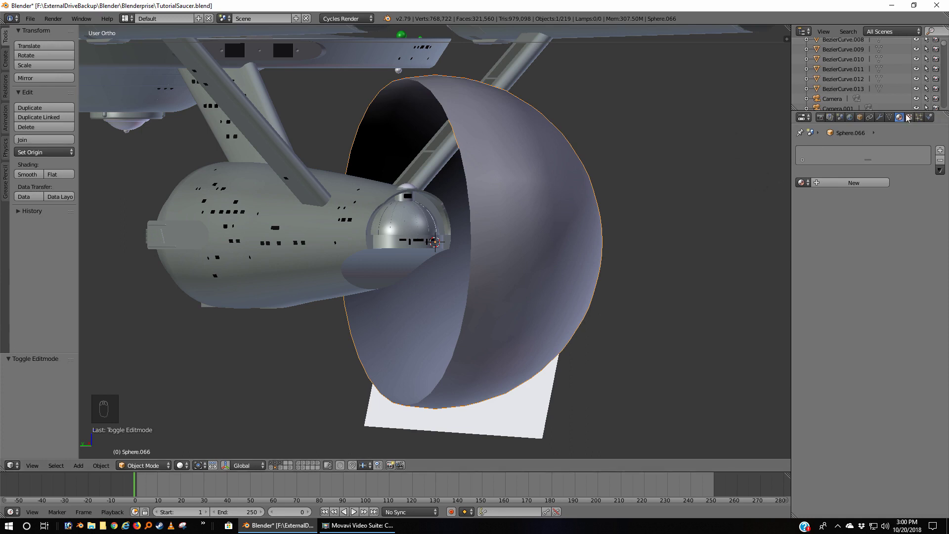
click(879, 117)
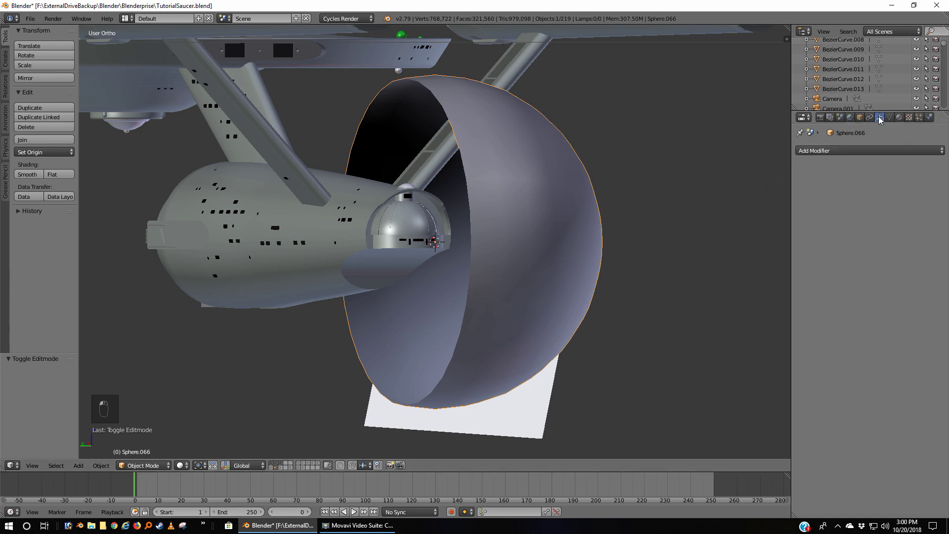
click(842, 152)
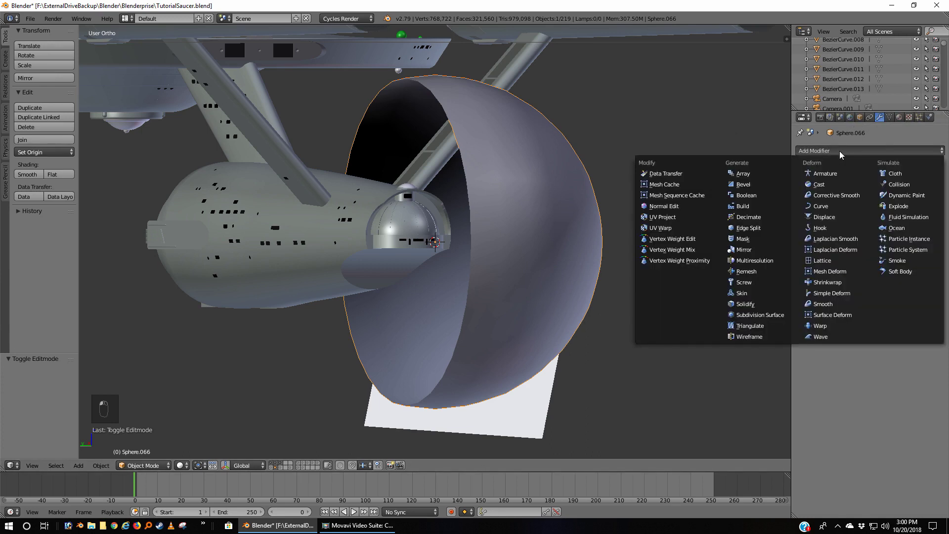
click(747, 305)
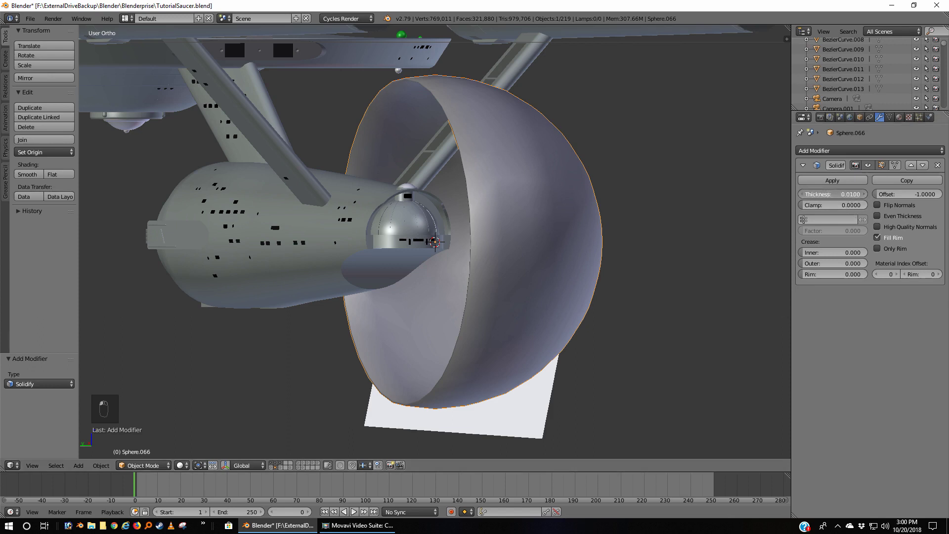
click(851, 194)
key(BackSpace)
key(Return)
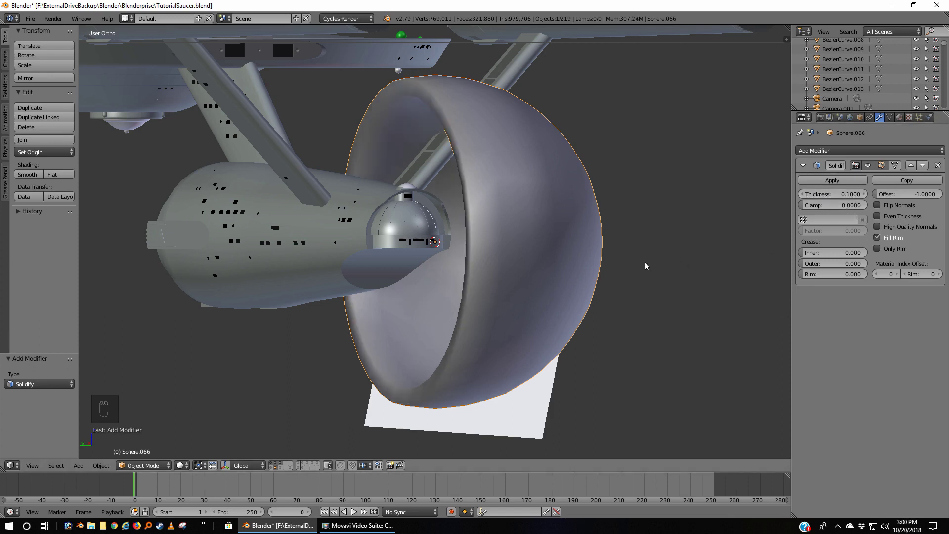
Step: Add an Edge Split modifier to the dome with a 30° split angle
middle_drag(647, 265, 744, 212)
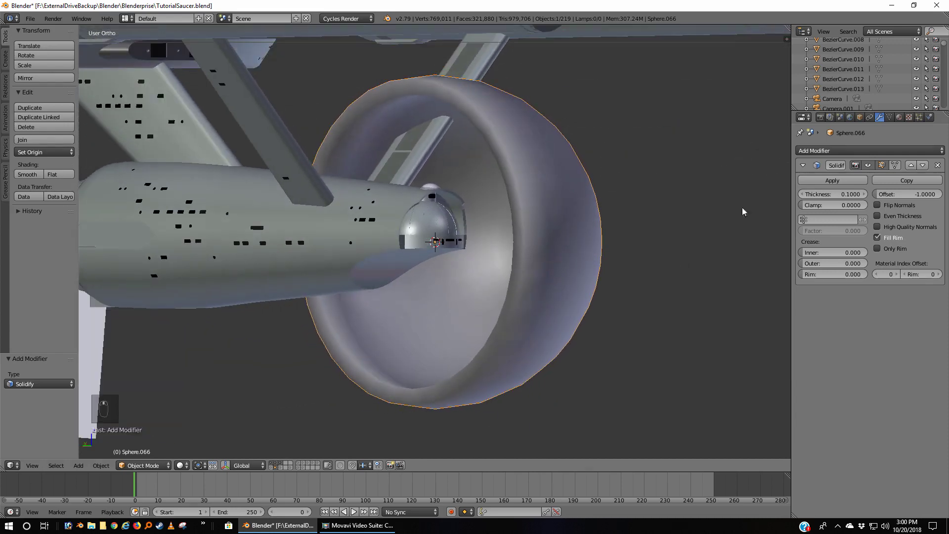
click(821, 150)
click(762, 232)
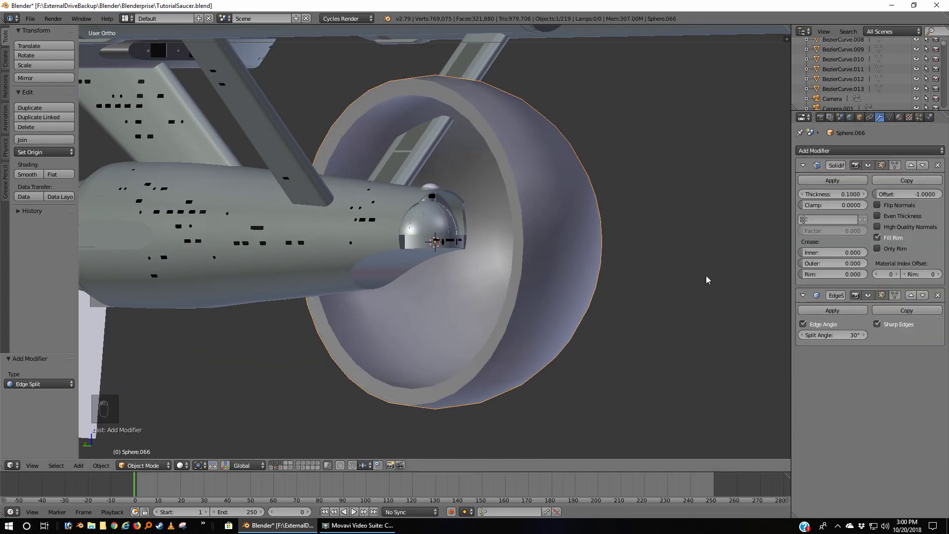
middle_drag(710, 278, 706, 250)
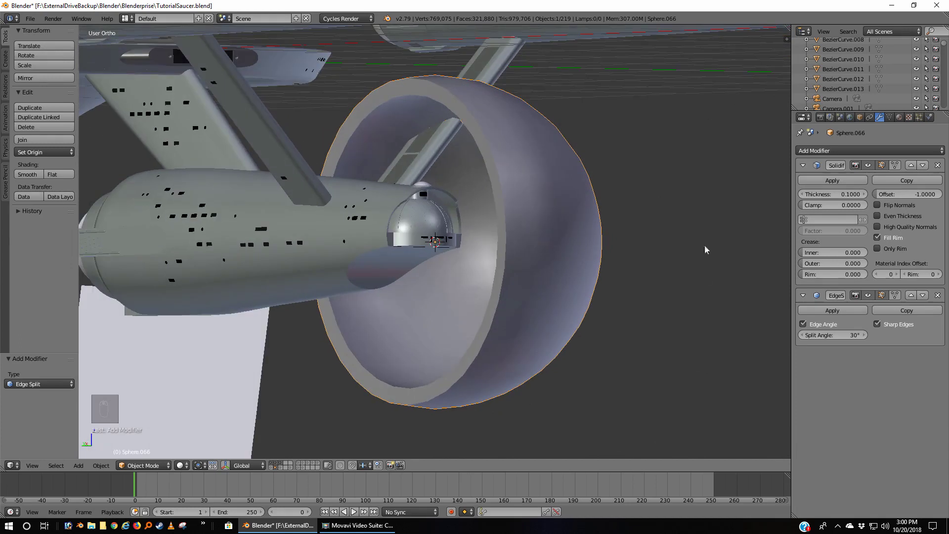
Step: Assign the existing FrostedGlass material to the dome
click(900, 118)
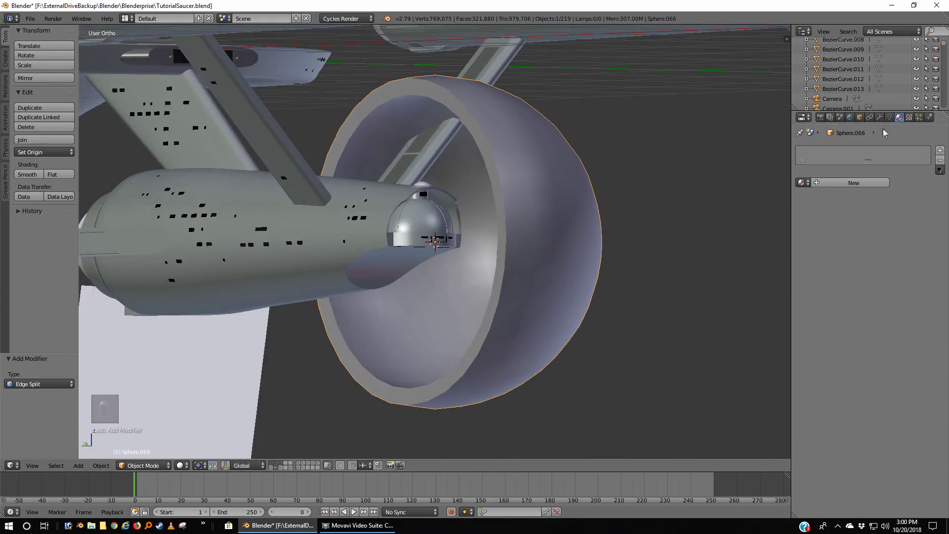
click(804, 182)
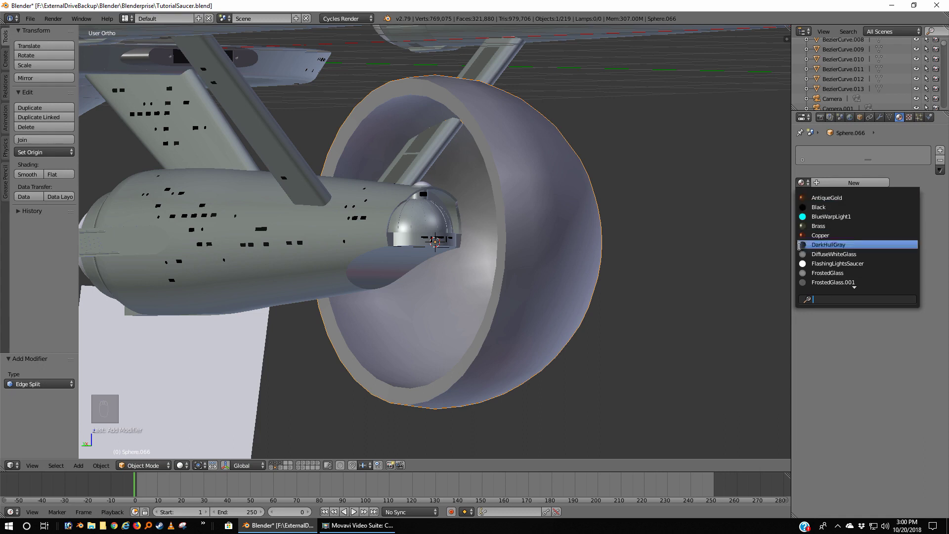
click(831, 273)
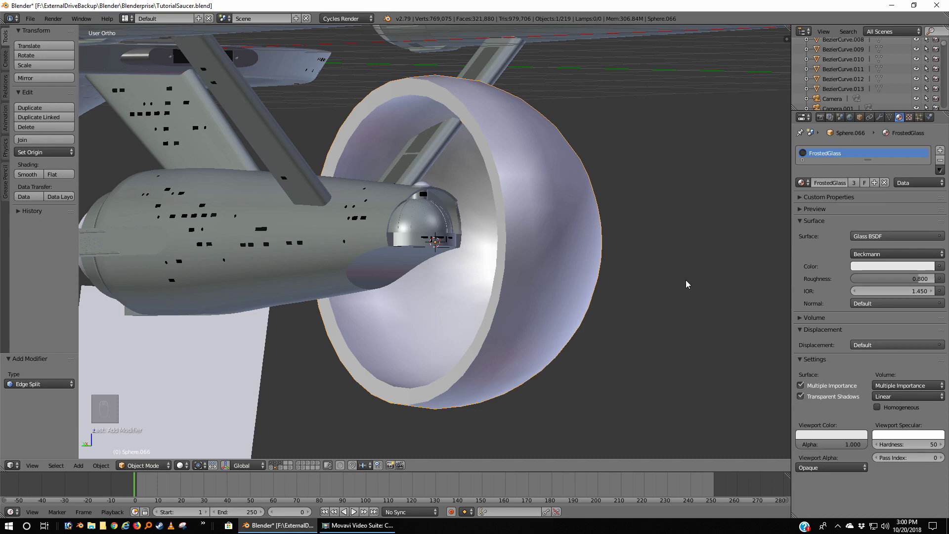
Step: Scale the dome down uniformly by a factor of about 0.030 in front wireframe view
key(KP_1)
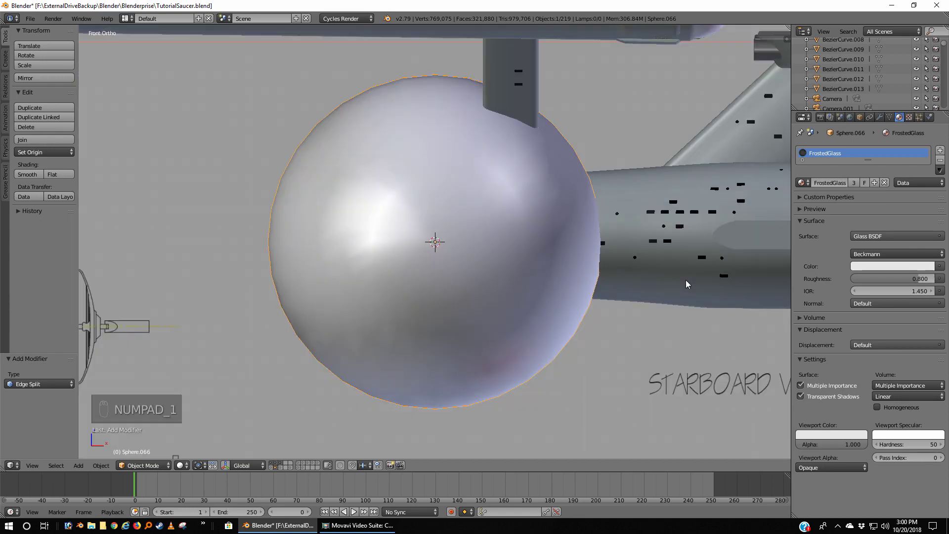
key(z)
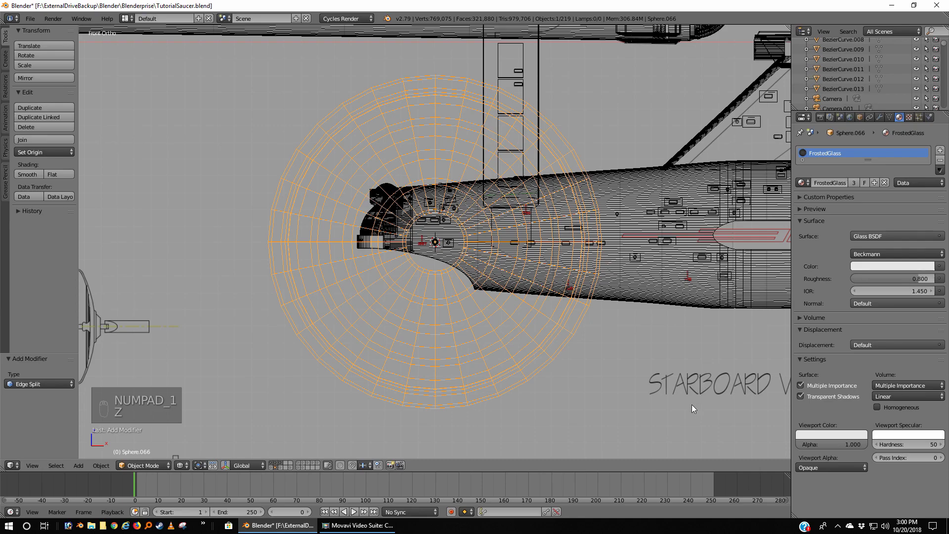
key(s)
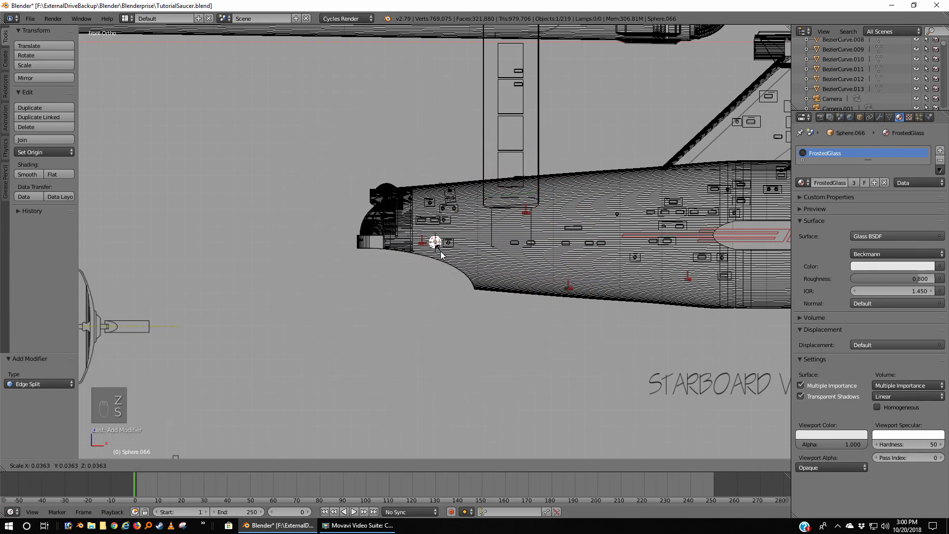
click(442, 255)
scroll(455, 280, up, 10)
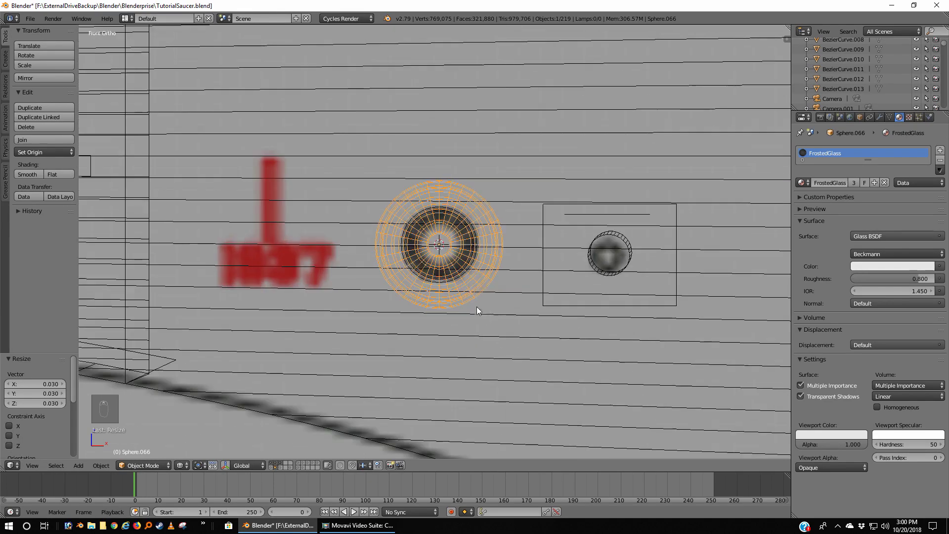
Step: Scale the dome by a further factor of about 0.353 so it fits just inside the cylinder's inner ring
shift+middle_drag(520, 351, 489, 275)
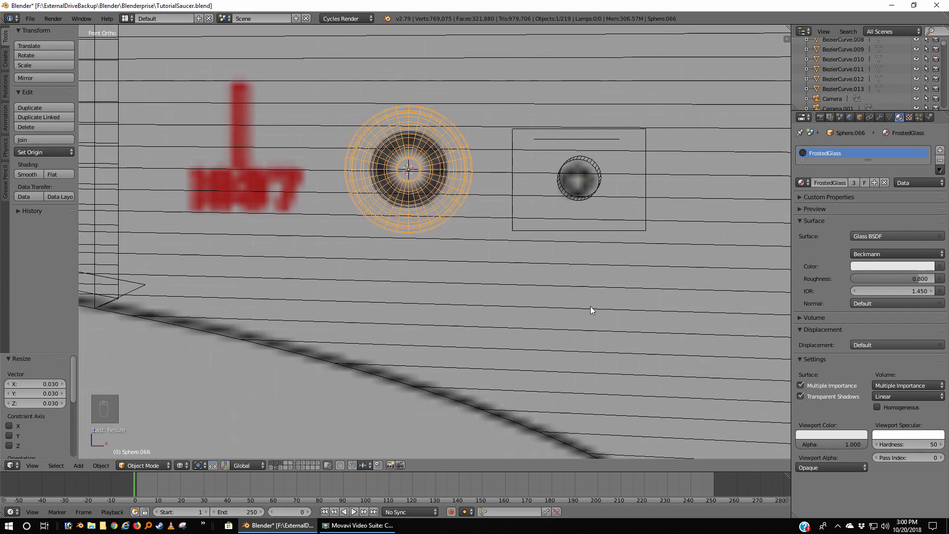
key(s)
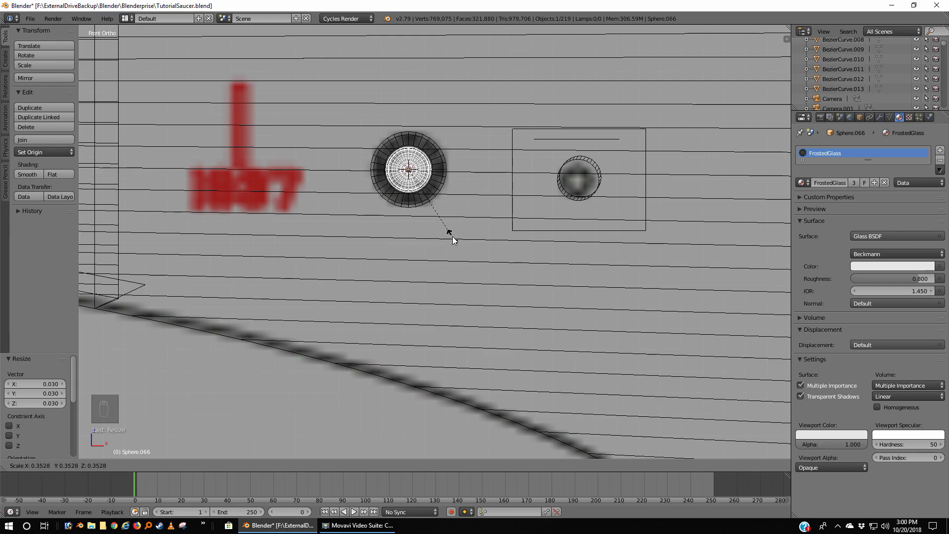
click(453, 240)
scroll(477, 192, up, 2)
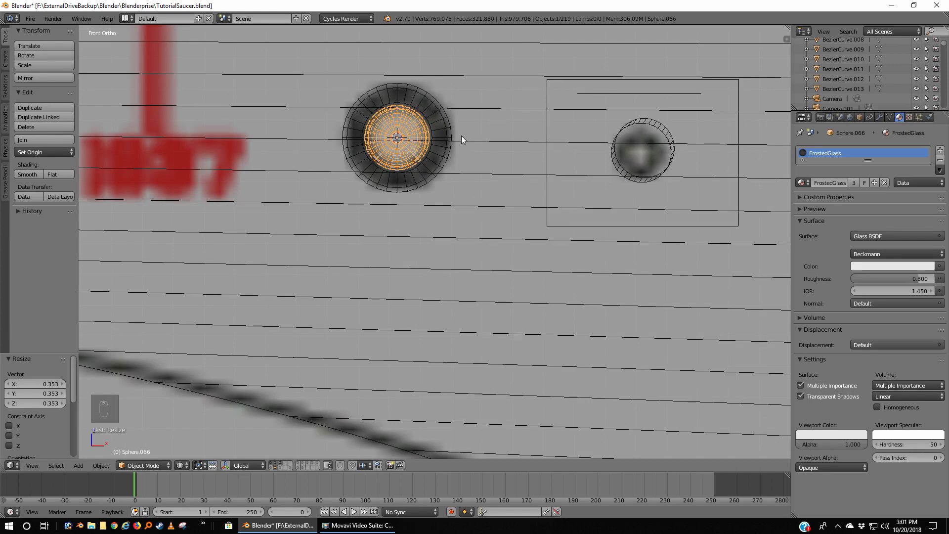
shift+middle_drag(461, 135, 476, 245)
scroll(475, 246, up, 4)
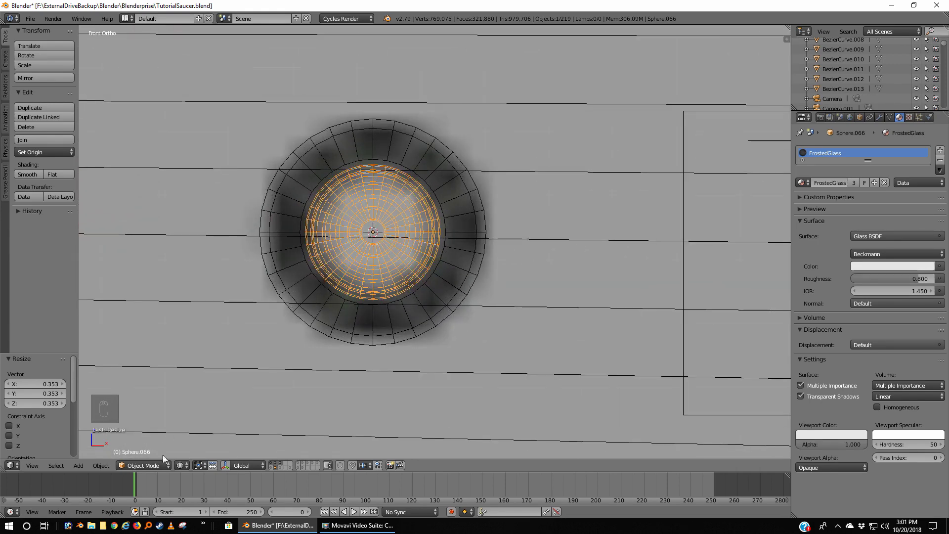
Step: Return to solid shading and check the dome and cylinder against the surrounding hull in front view
key(z)
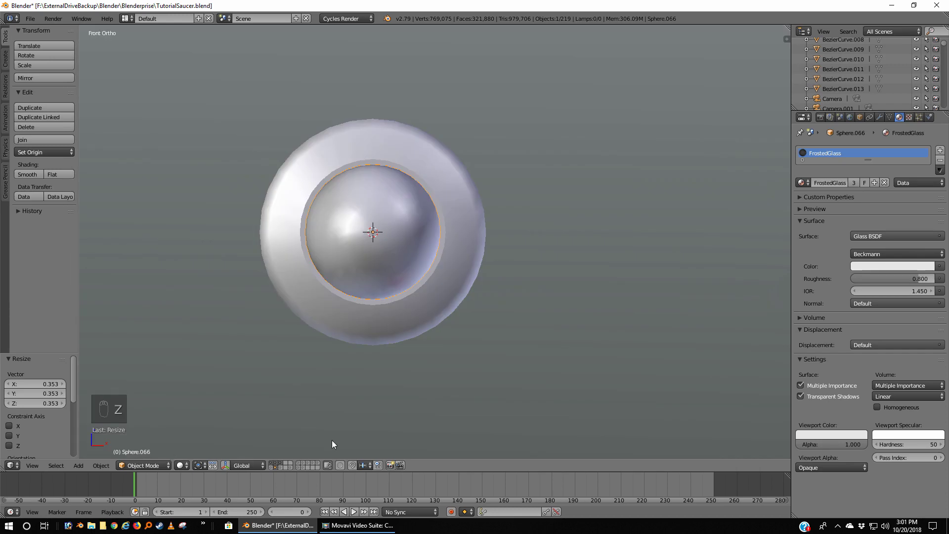
mouse_move(331, 440)
middle_down()
mouse_move(408, 453)
mouse_move(396, 429)
mouse_move(412, 391)
mouse_move(324, 385)
mouse_move(320, 438)
mouse_move(345, 447)
middle_up()
key(KP_1)
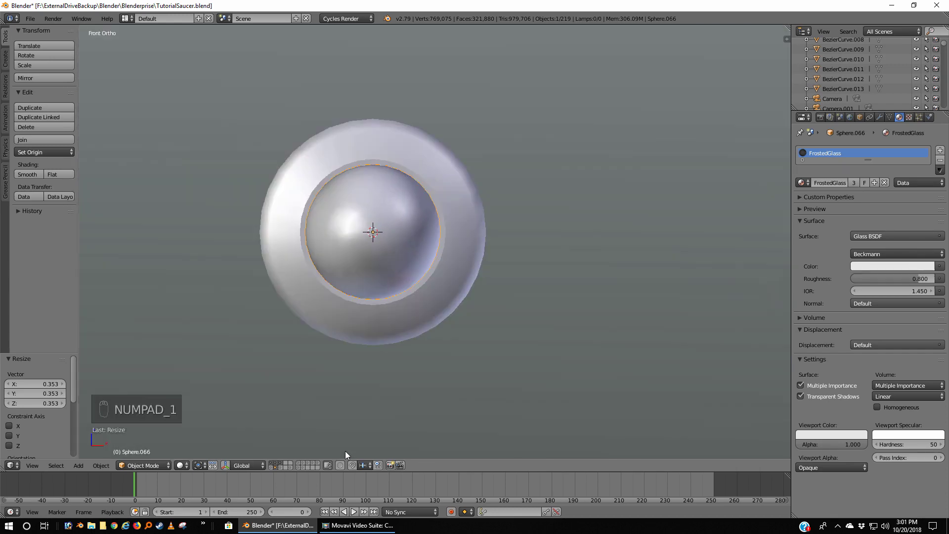
scroll(347, 426, down, 8)
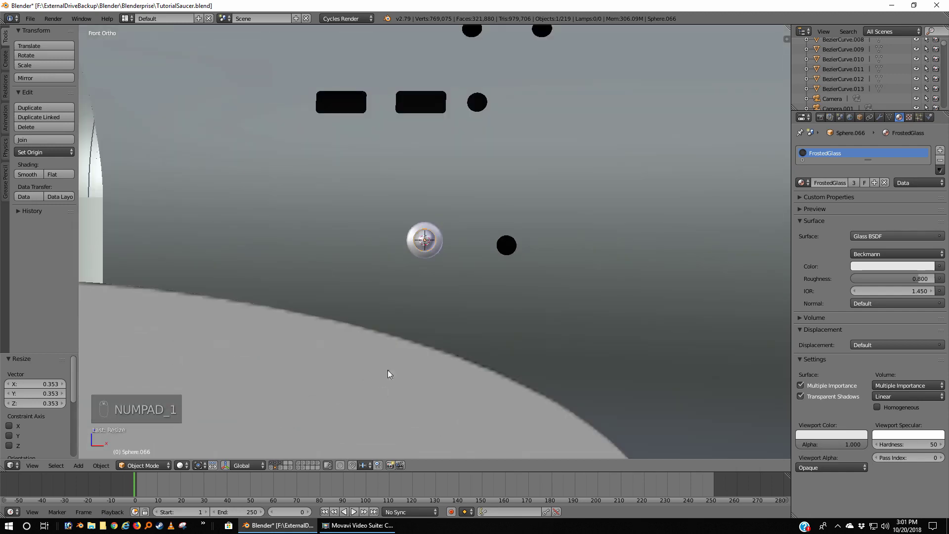
Step: Switch to rendered shading, snap the 3D cursor to the centre and inspect the light on the hull from front and angled views
scroll(379, 370, down, 5)
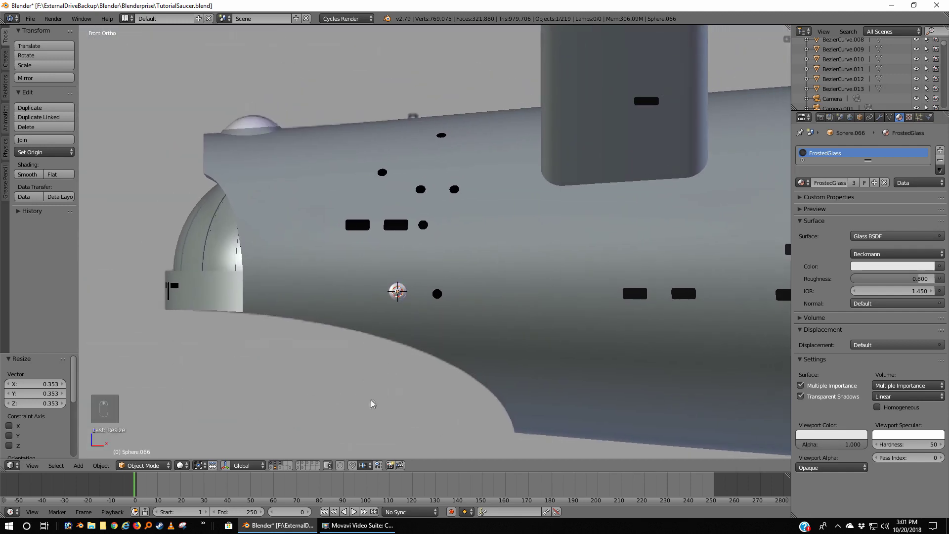
click(181, 466)
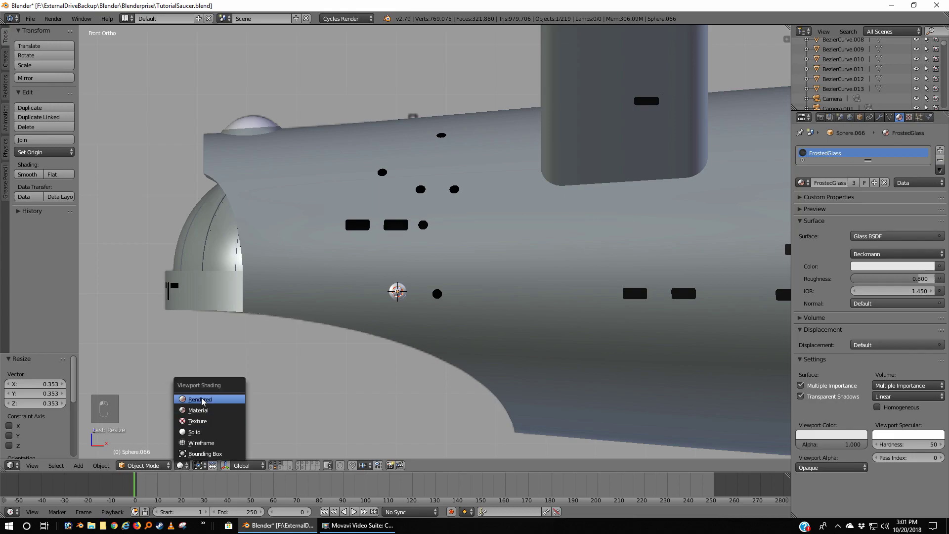
click(200, 437)
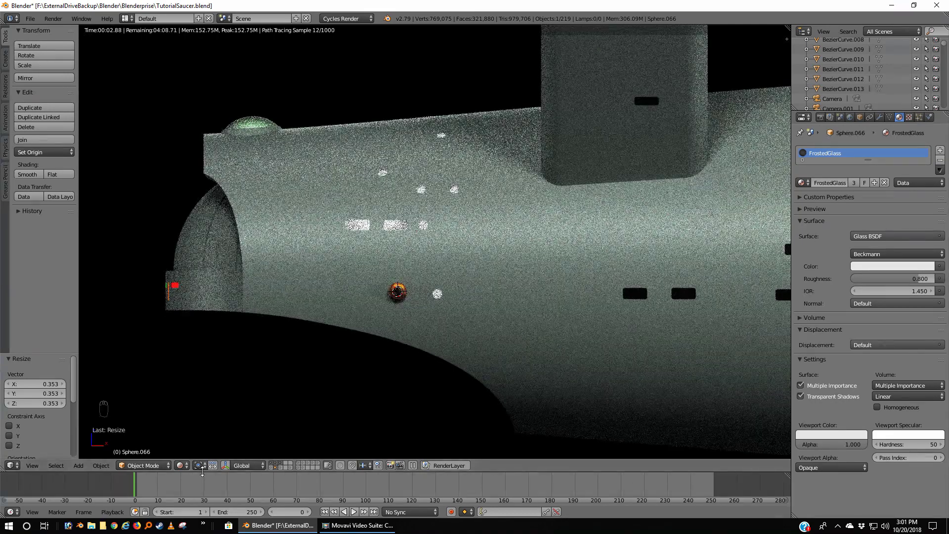
key(shift+s)
key(shift+s)
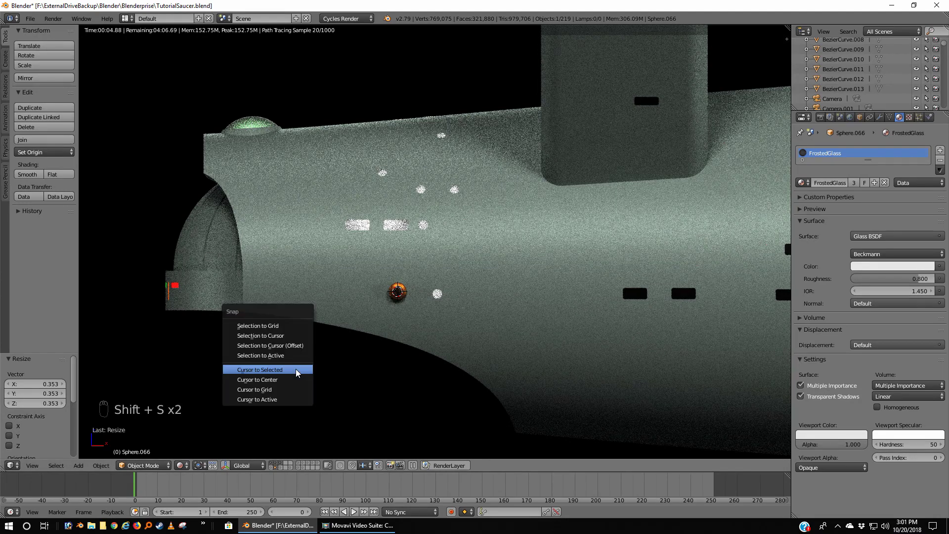
click(262, 379)
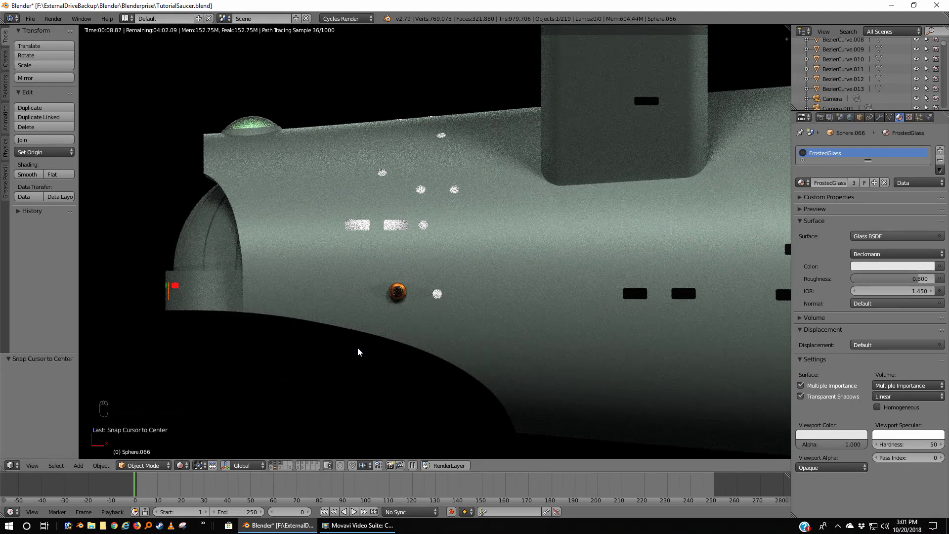
middle_drag(400, 341, 439, 370)
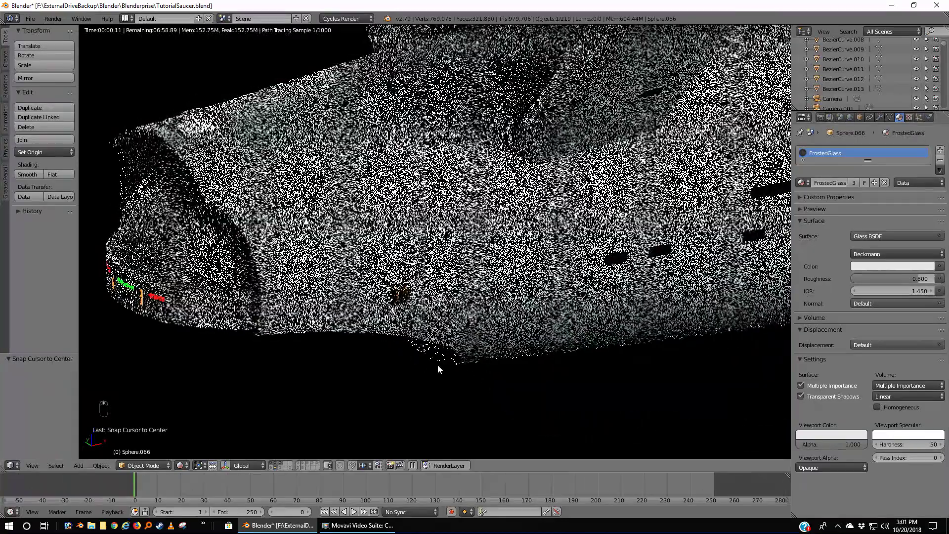
scroll(437, 364, up, 2)
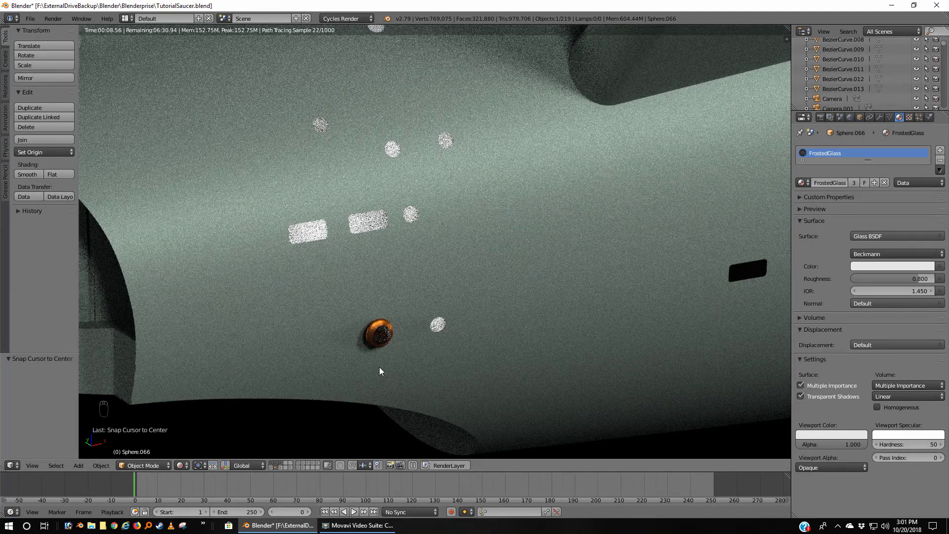
Step: In left wireframe view, move the dome about -0.002 along Y so its flat edge meets the cylinder's outer face
key(ctrl+KP_3)
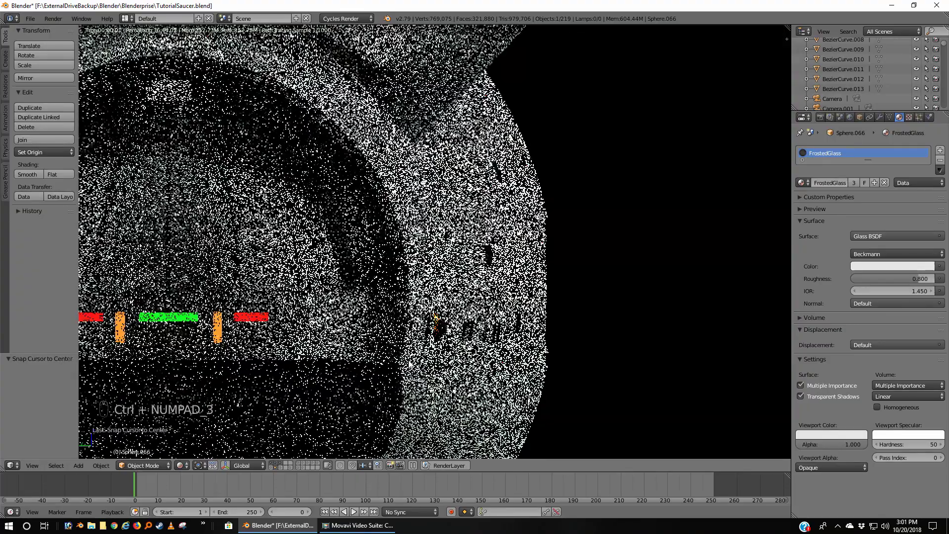
key(z)
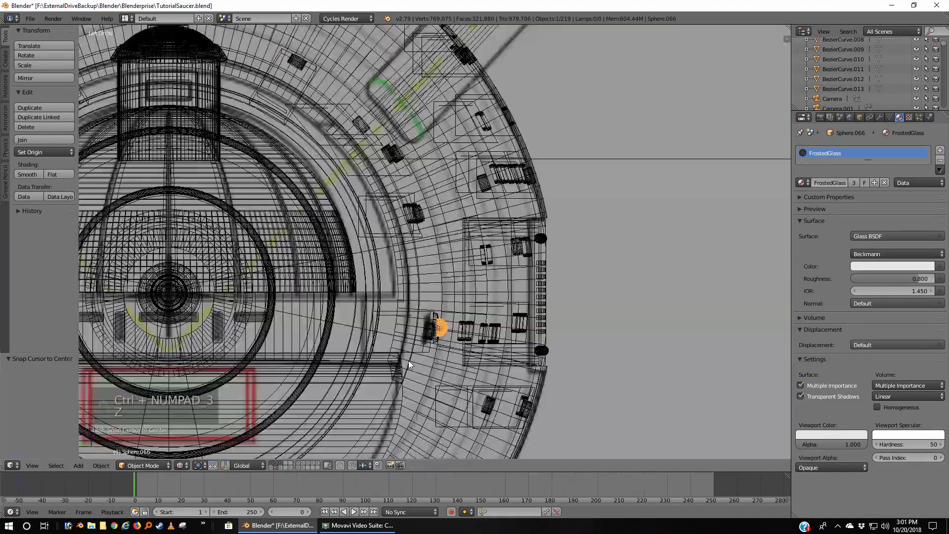
scroll(422, 368, up, 3)
shift+middle_drag(441, 406, 441, 219)
scroll(453, 287, up, 7)
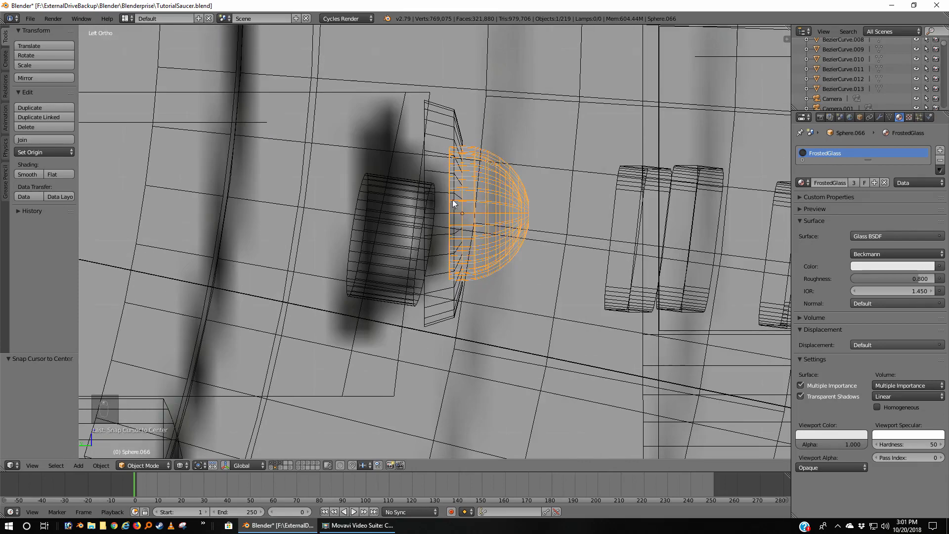
scroll(480, 205, up, 3)
scroll(510, 200, down, 2)
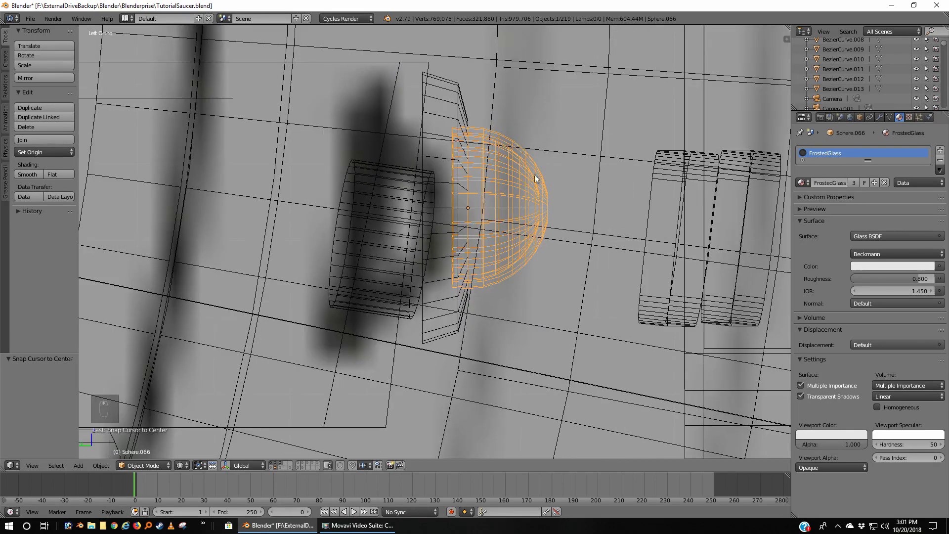
key(g)
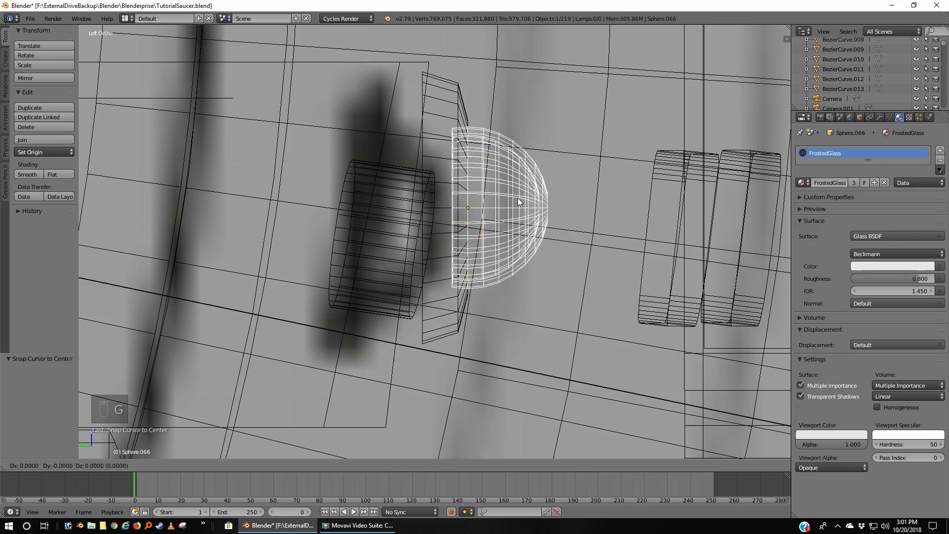
key(y)
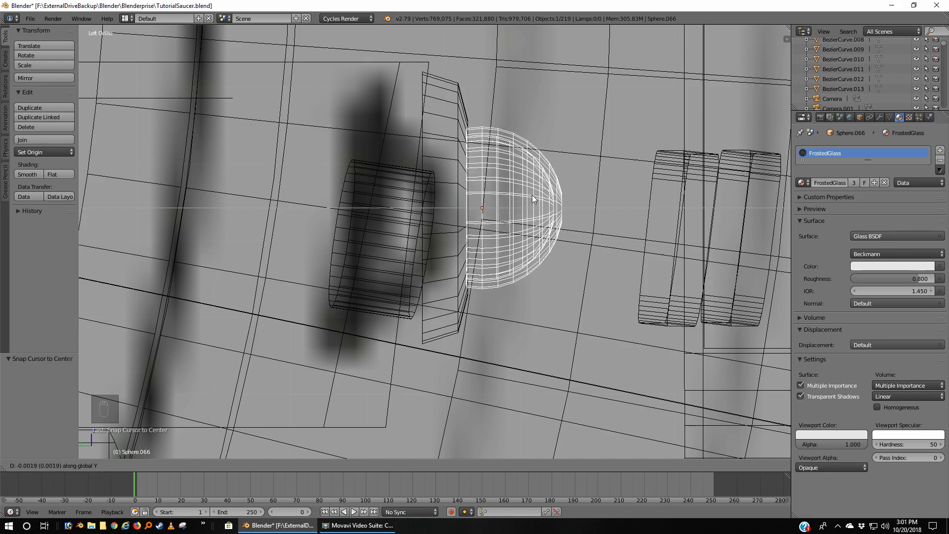
click(536, 199)
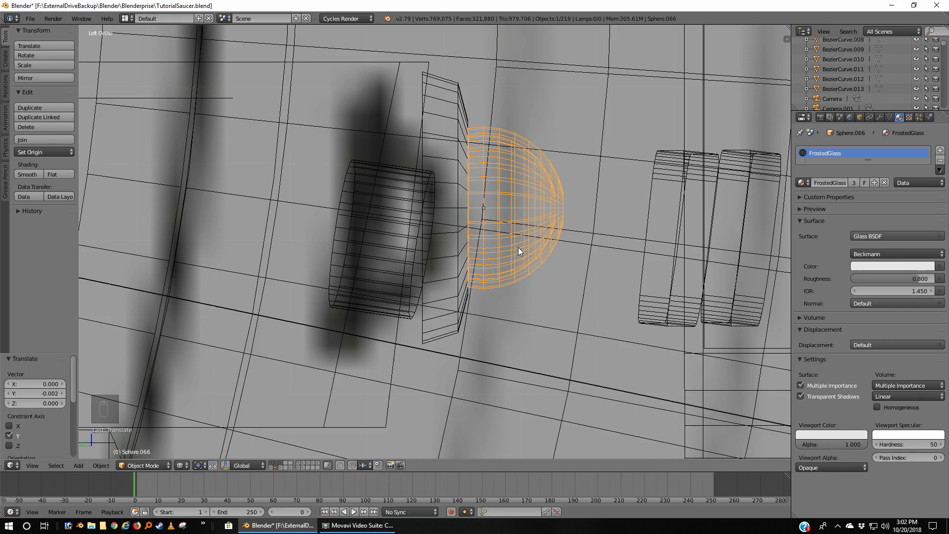
Step: Snap the 3D cursor to the dome and add a new UV sphere there
key(shift+s)
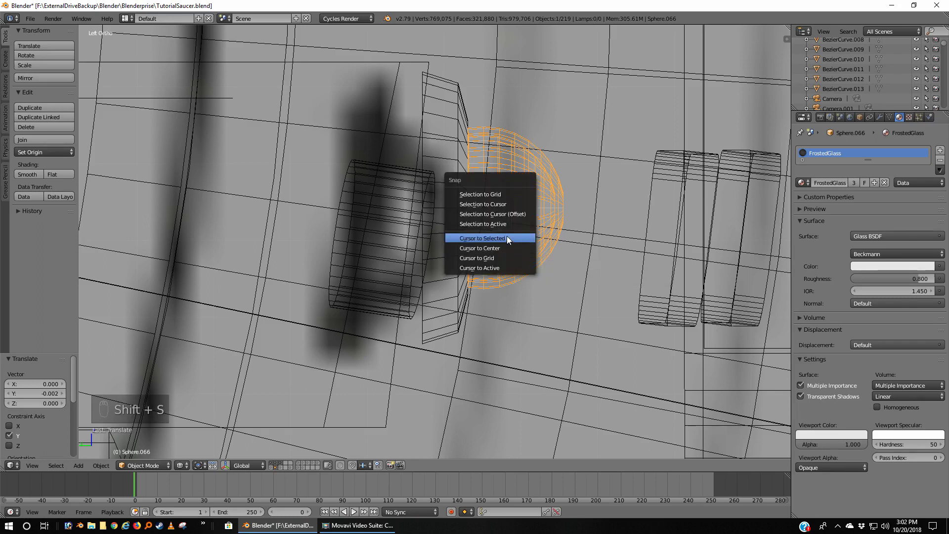
click(507, 239)
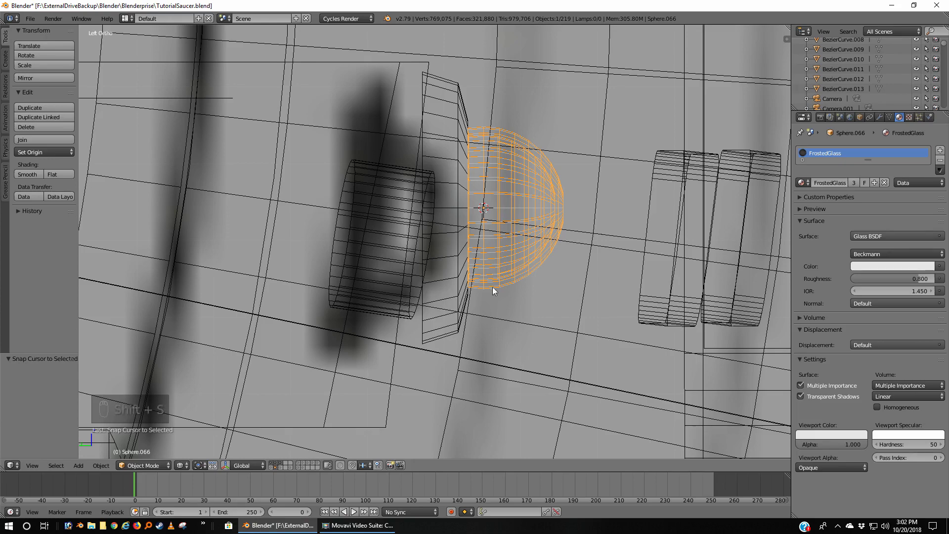
scroll(494, 272, down, 6)
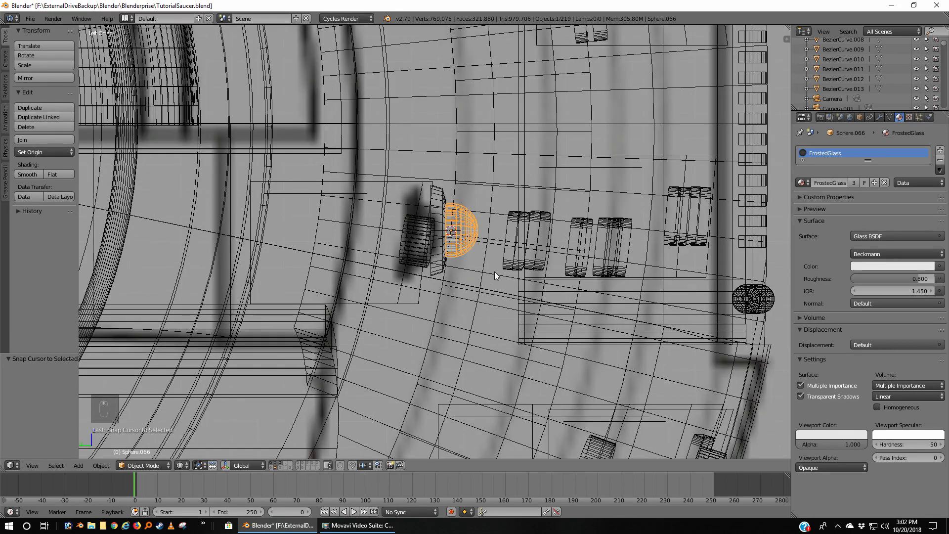
key(a)
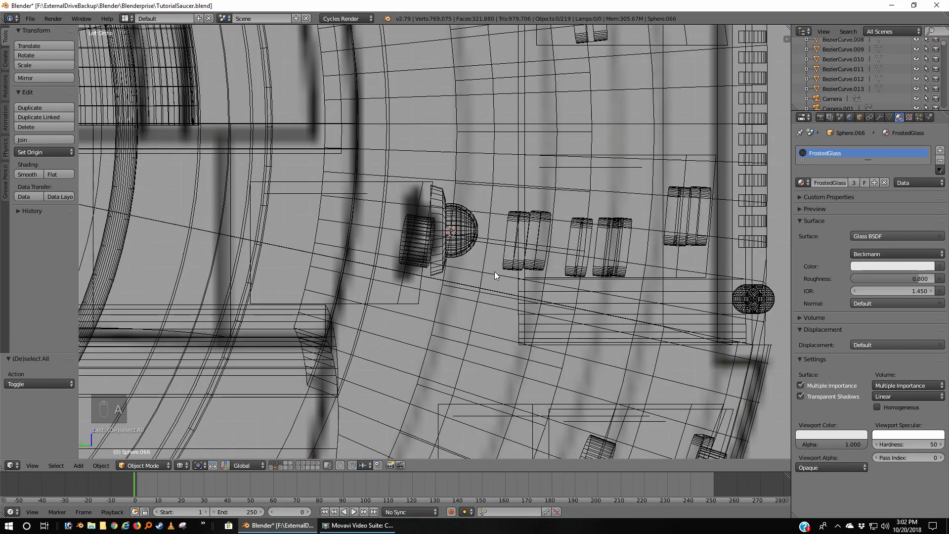
key(shift+a)
mouse_move(494, 272)
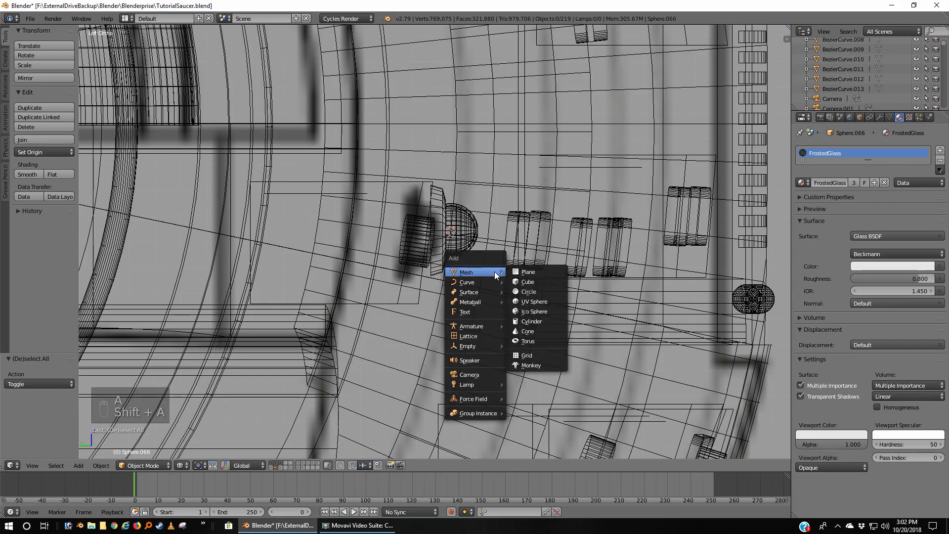
click(532, 301)
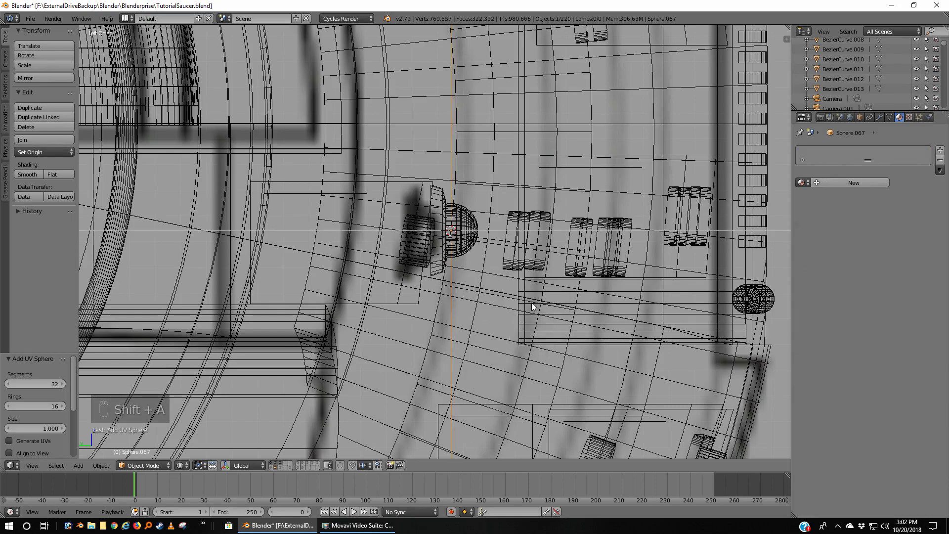
Step: Rotate the new sphere 90° in left view so its poles lie along the light's axis
key(KP_Decimal)
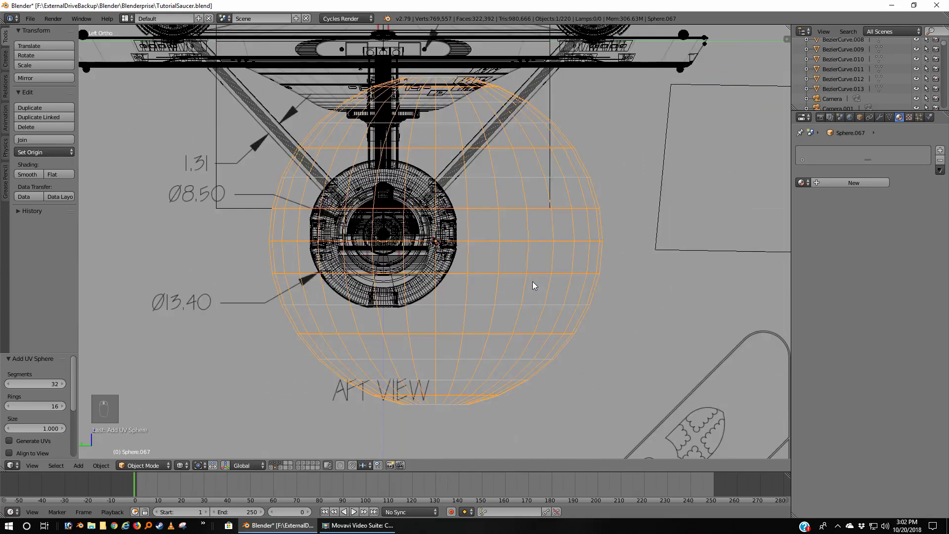
text(r)
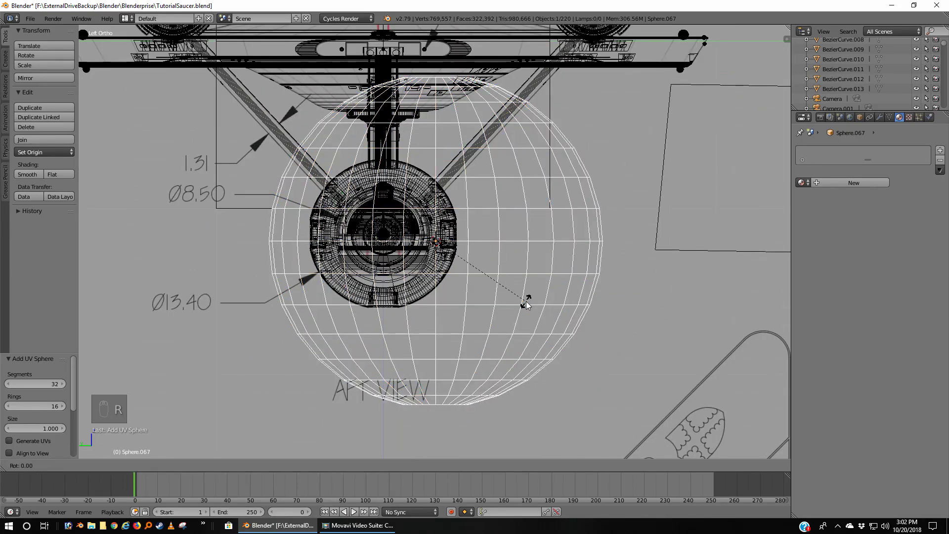
text(90)
key(Return)
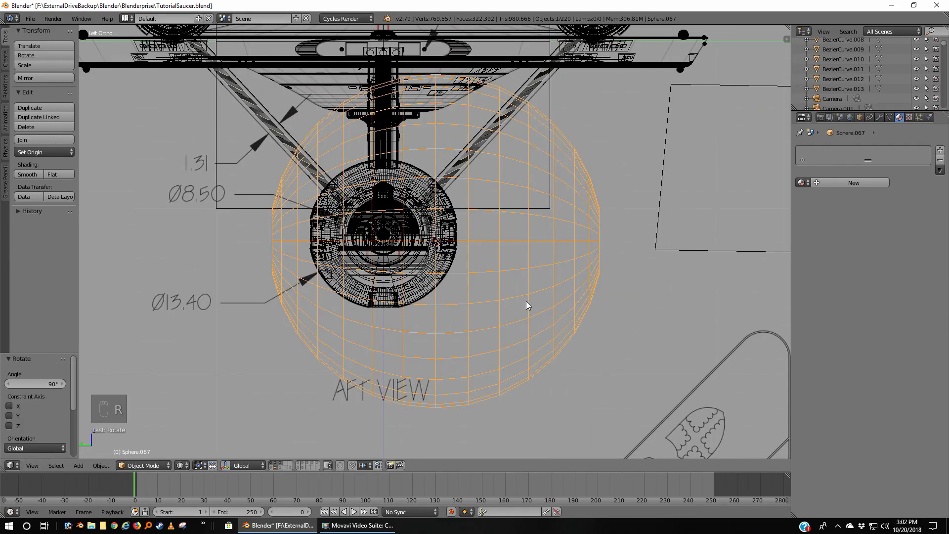
Step: Delete the sphere's inboard vertices, keeping the outward-facing half plus one ring past its middle
key(Tab)
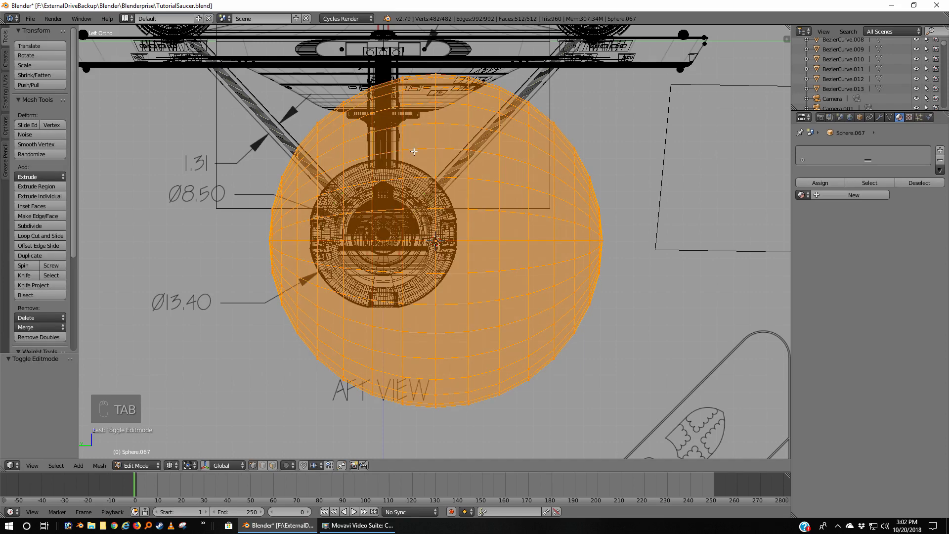
key(a)
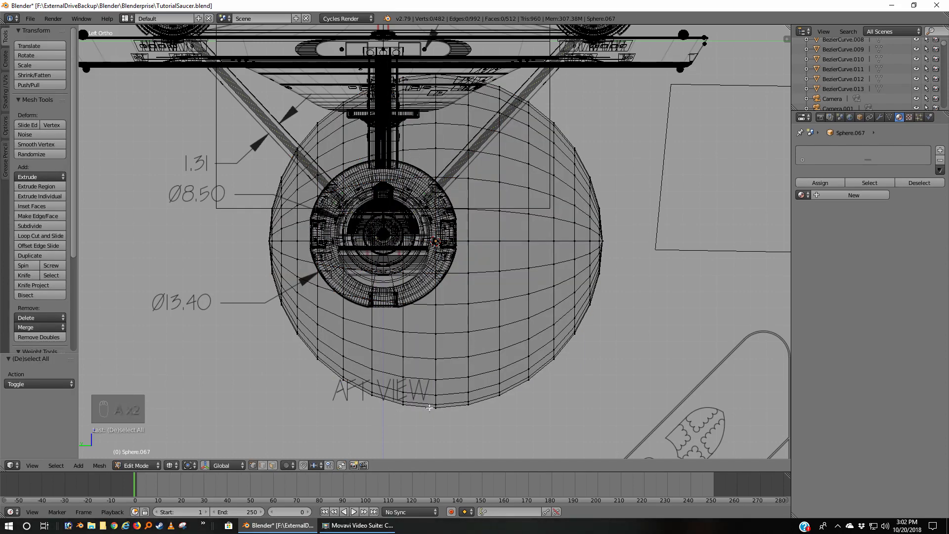
key(b)
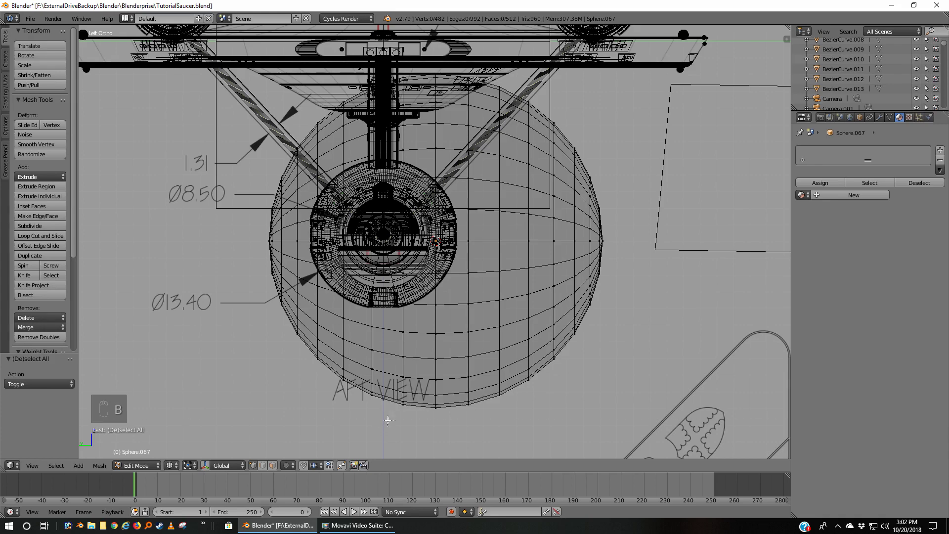
drag(388, 421, 198, 60)
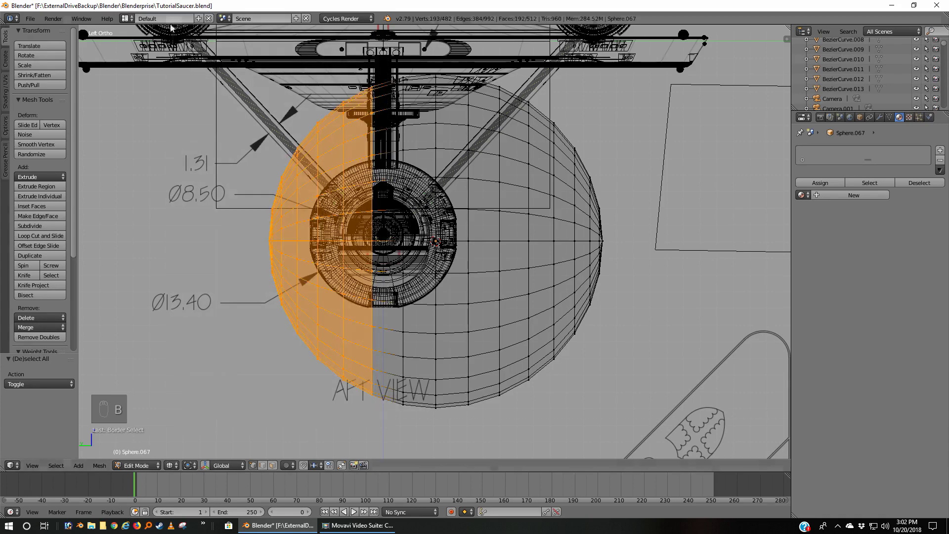
key(x)
click(204, 131)
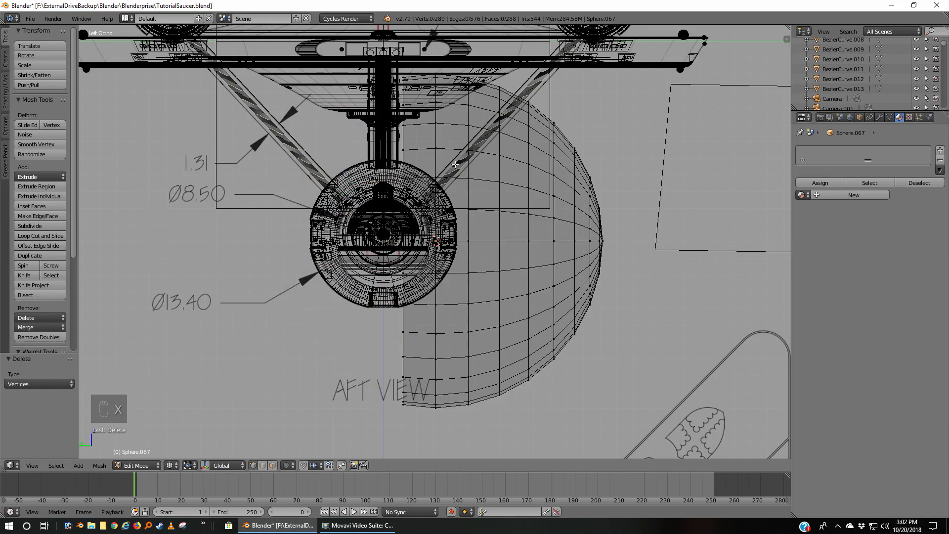
key(Tab)
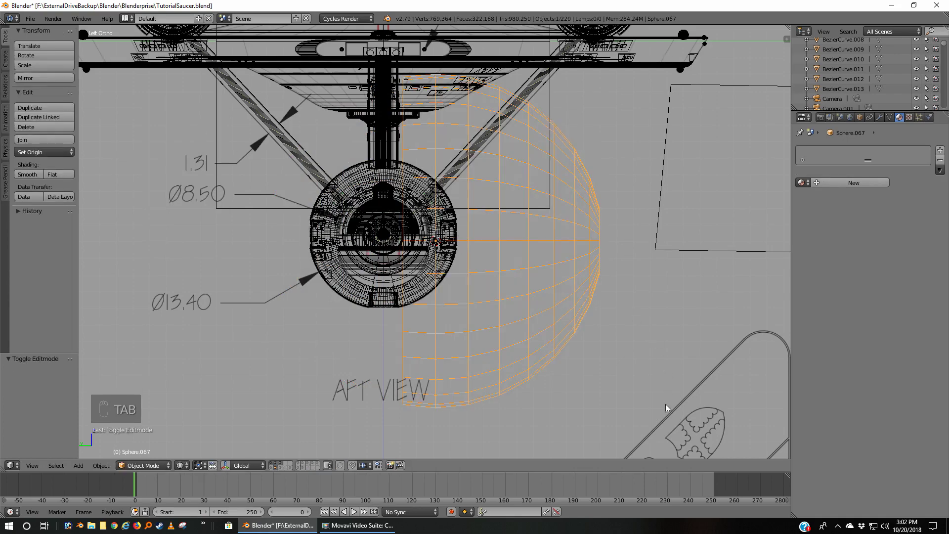
Step: Scale the half sphere down uniformly by successive factors of about 0.097, 0.162 and 0.568 so it fits just inside the frosted dome
key(s)
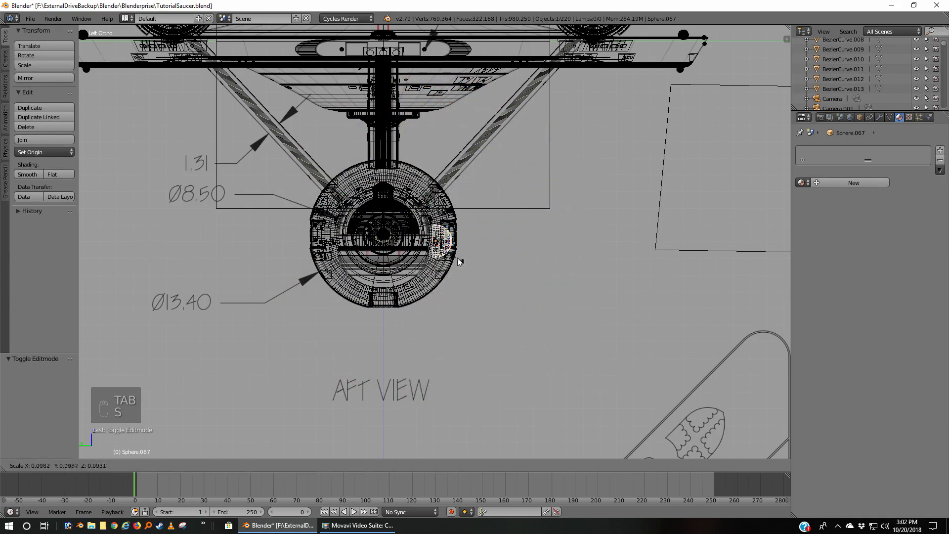
click(459, 259)
scroll(498, 318, up, 10)
key(s)
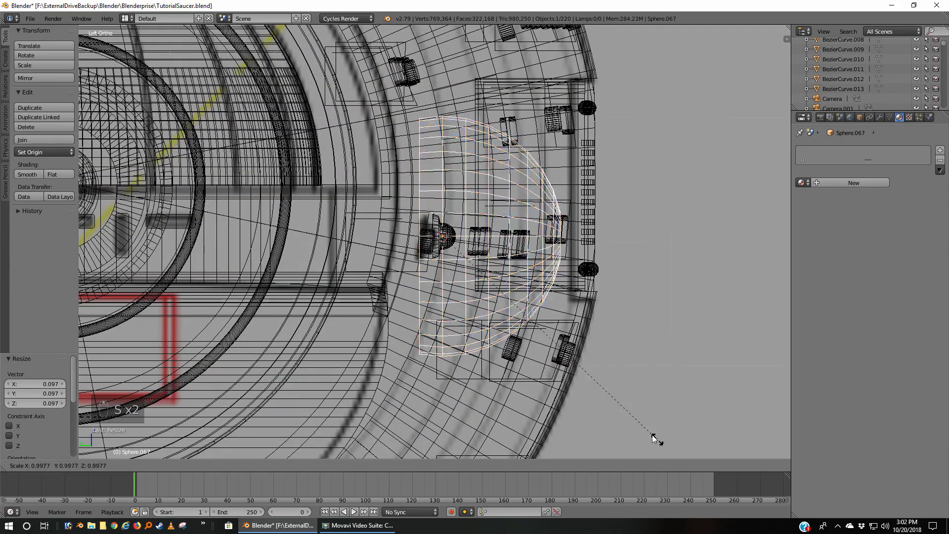
click(468, 276)
scroll(519, 349, up, 8)
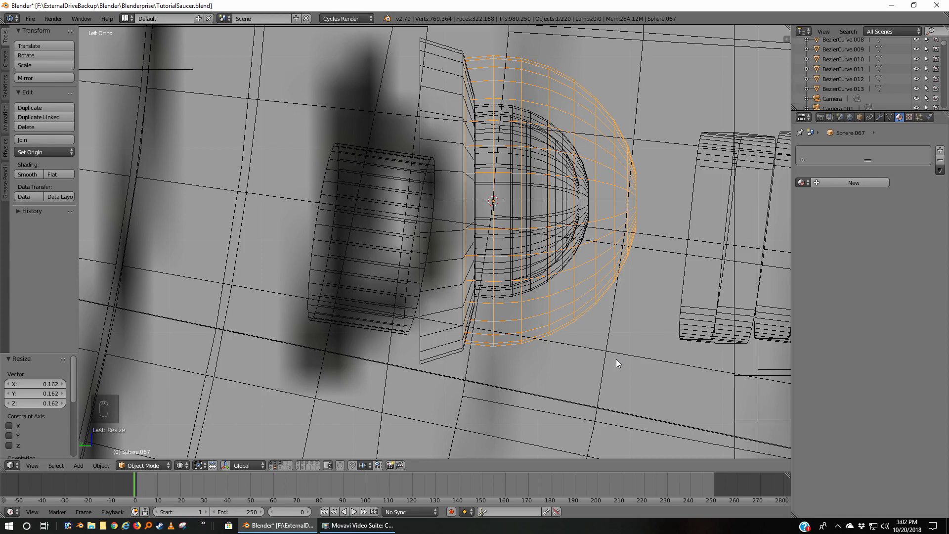
key(s)
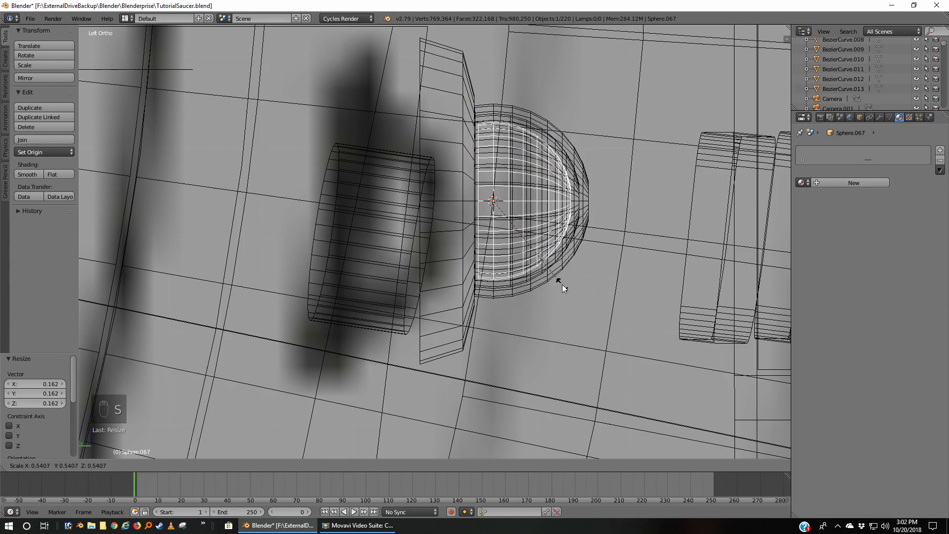
click(567, 291)
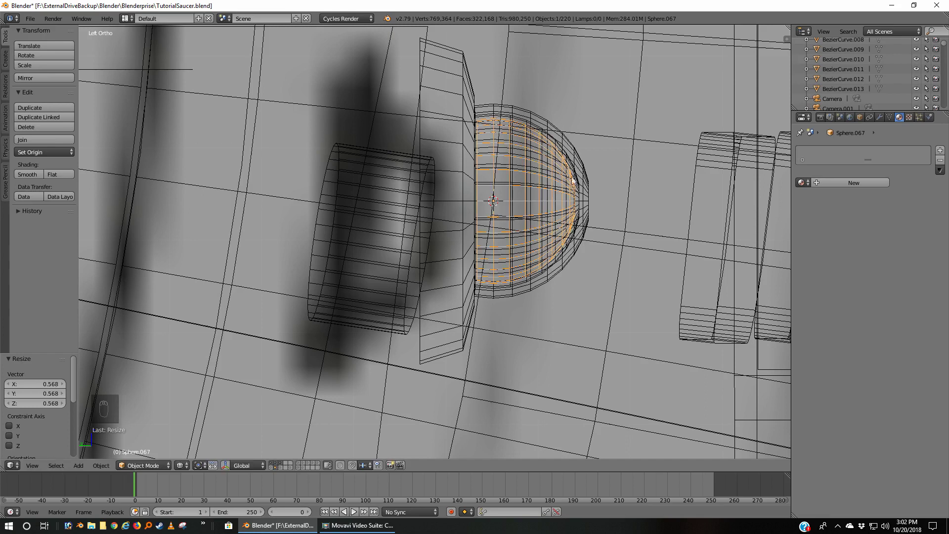
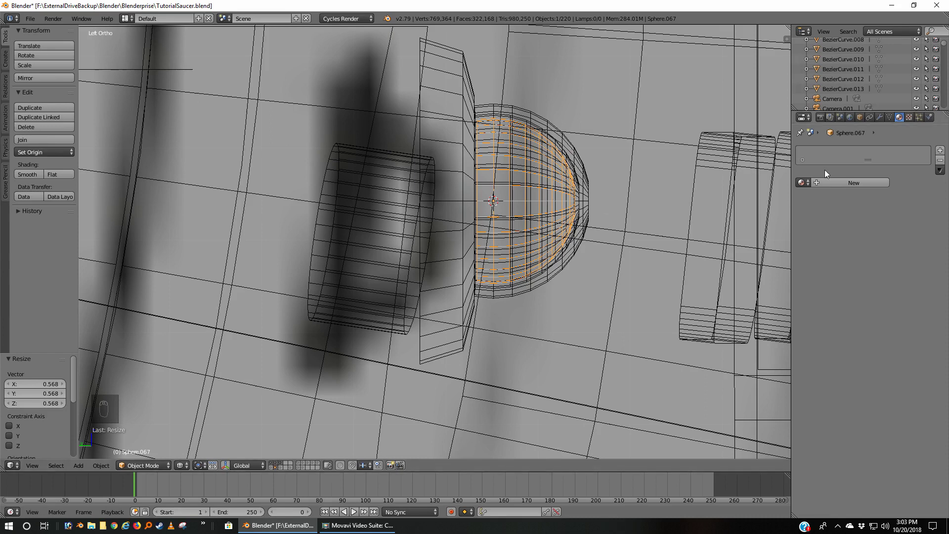
Step: Assign the existing NonFlashLight material to the inner half sphere and make it a single-user copy
click(801, 182)
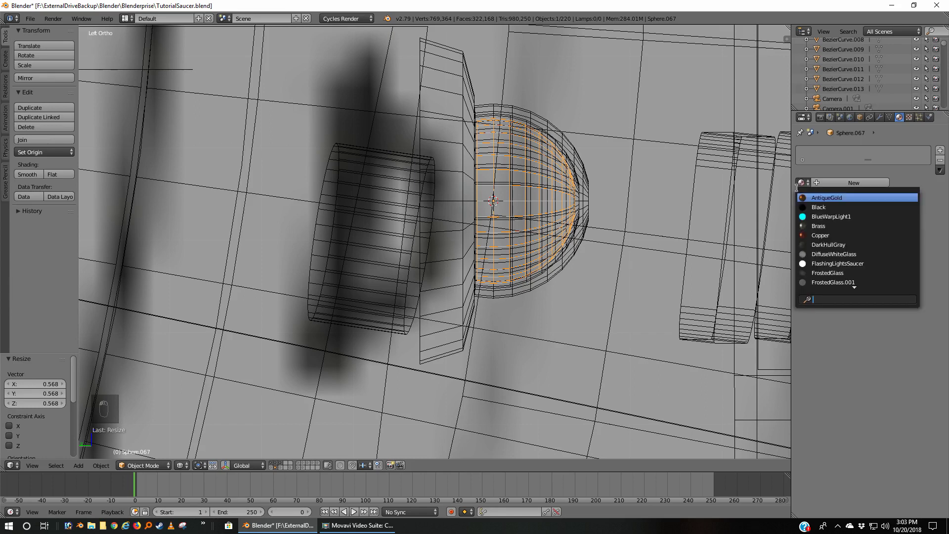
text(light)
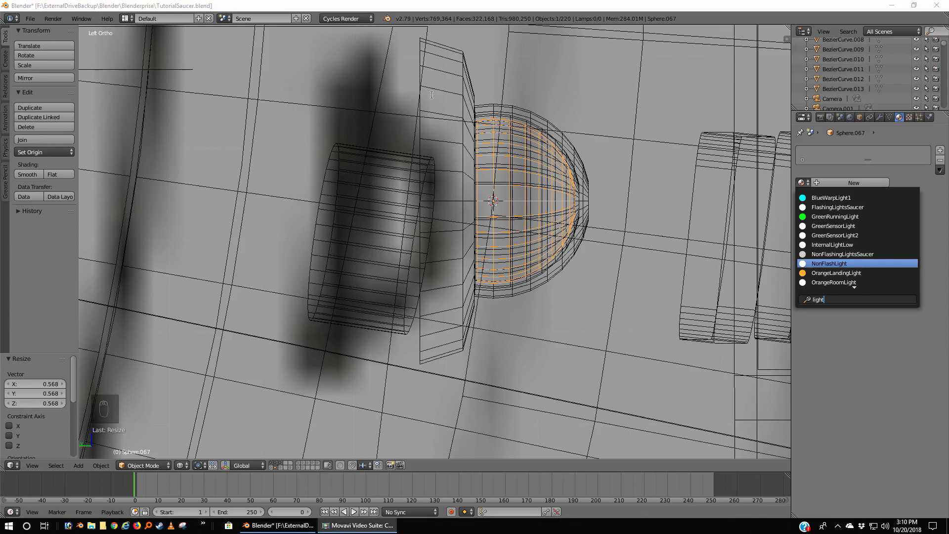
click(850, 264)
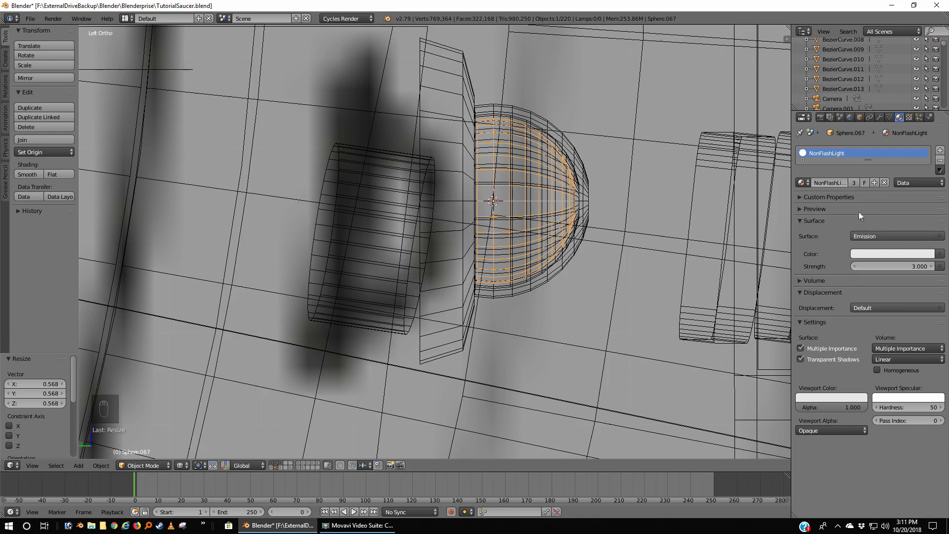
click(874, 183)
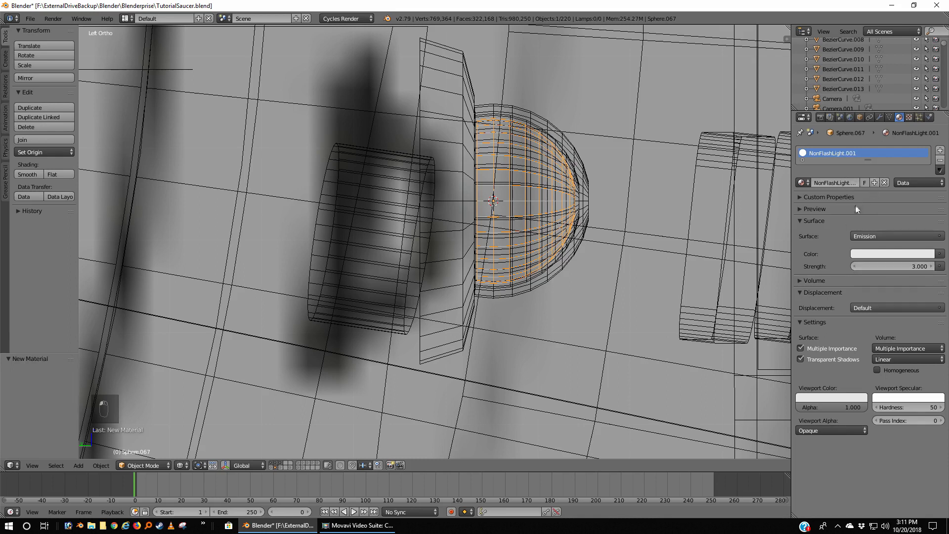
Step: Rename the copied material QuckFlashingLight and set its emission strength to 2
double_click(836, 183)
text(QuckFlashingLight)
key(Return)
click(909, 267)
text(2)
key(Return)
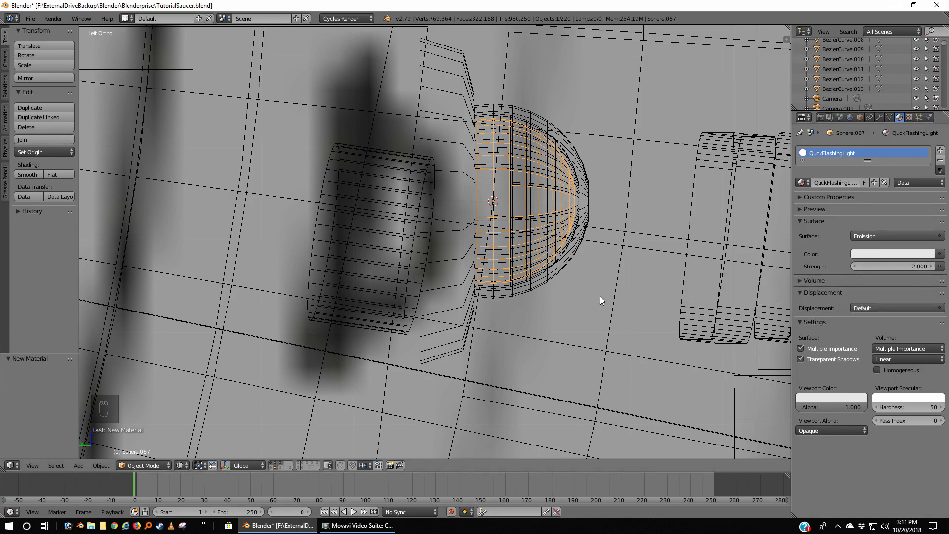
Step: Show the aft engineering hull in front view with Rendered shading and snap the 3D cursor to the scene center
key(KP_1)
scroll(547, 259, down, 4)
scroll(547, 259, down, 4)
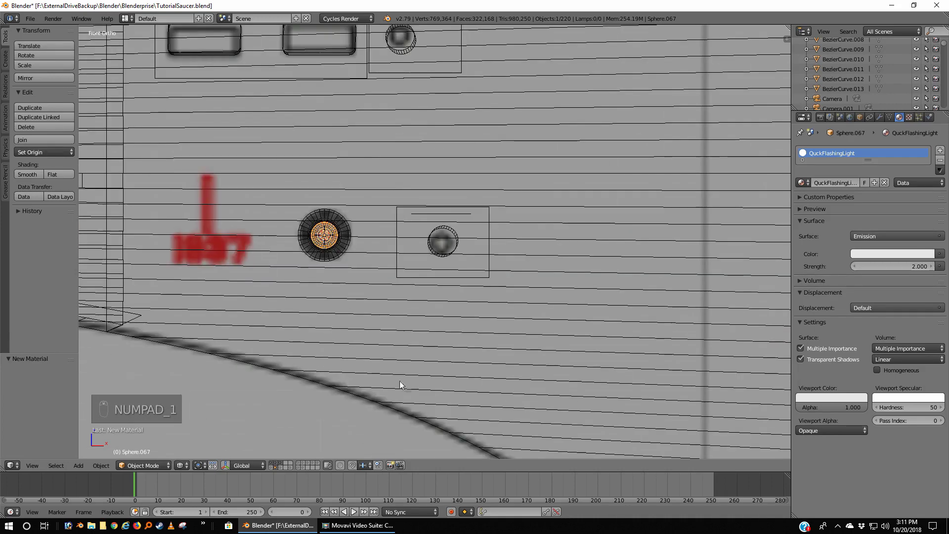
shift+middle_drag(341, 343, 496, 337)
scroll(494, 338, down, 5)
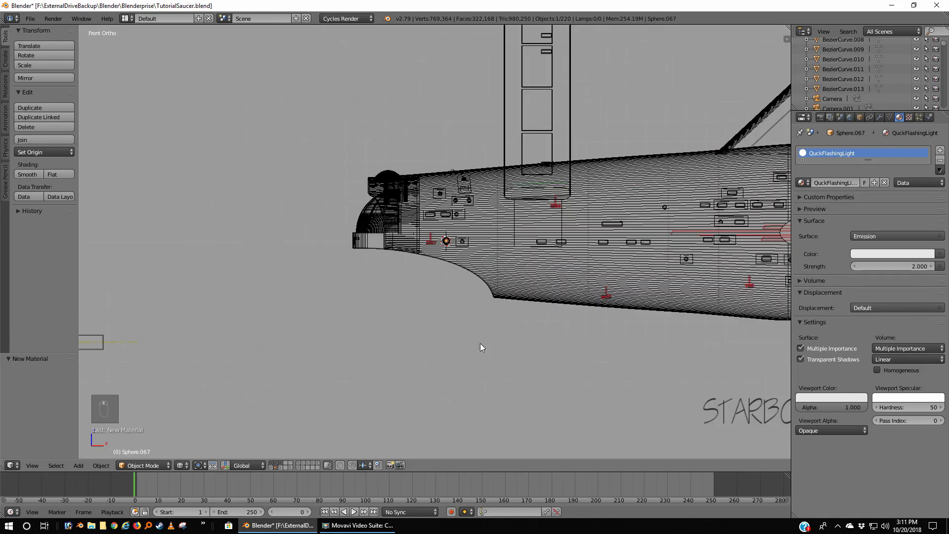
shift+middle_drag(494, 299, 438, 355)
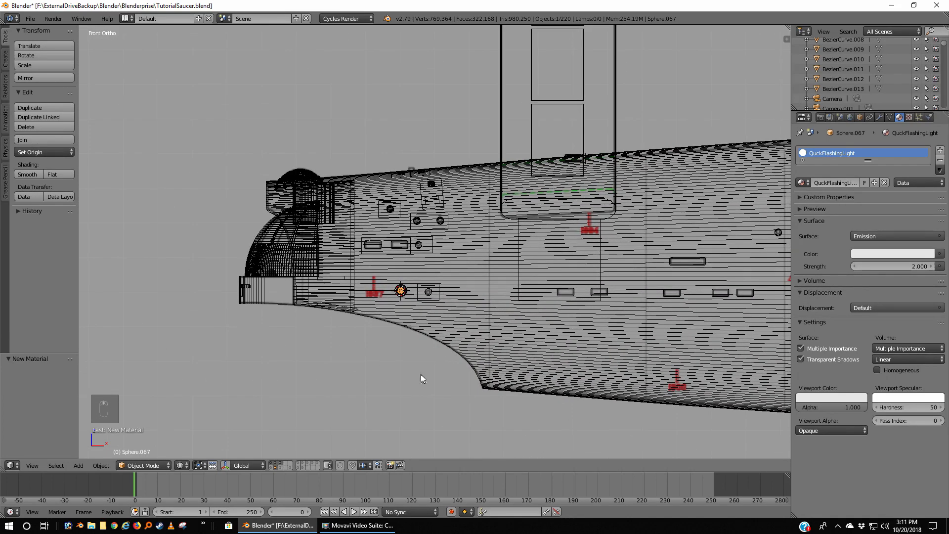
click(181, 466)
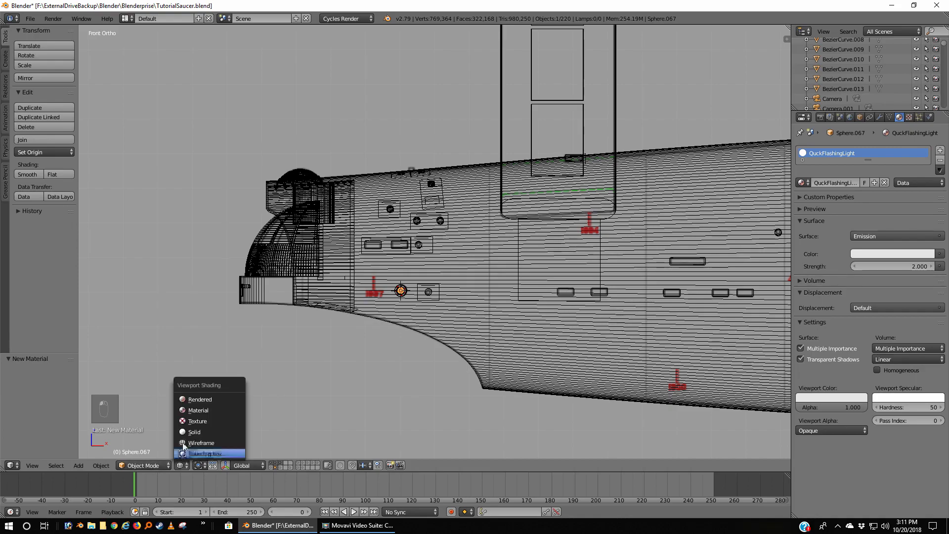
click(185, 400)
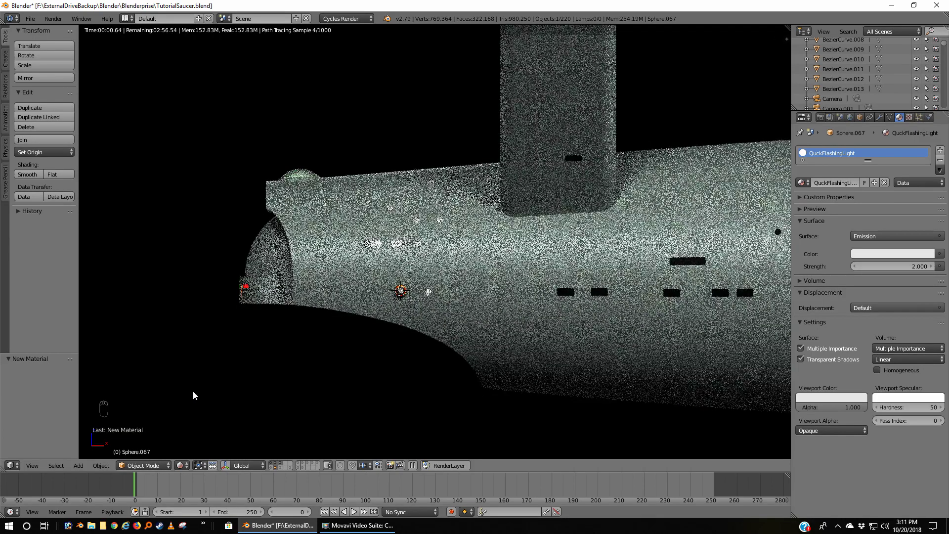
key(shift+s)
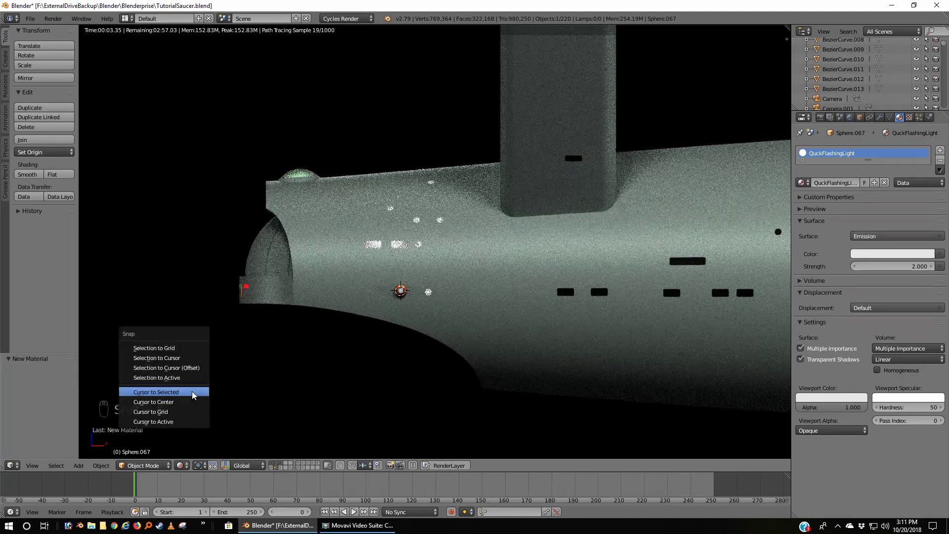
click(164, 402)
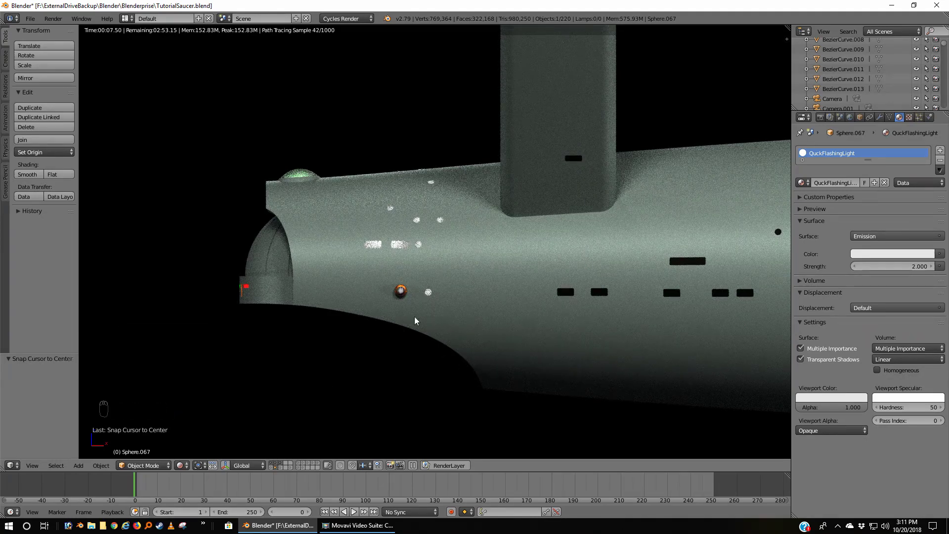
Step: Try emission strengths of 3 and 5 on the QuckFlashingLight material in the rendered preview
click(908, 267)
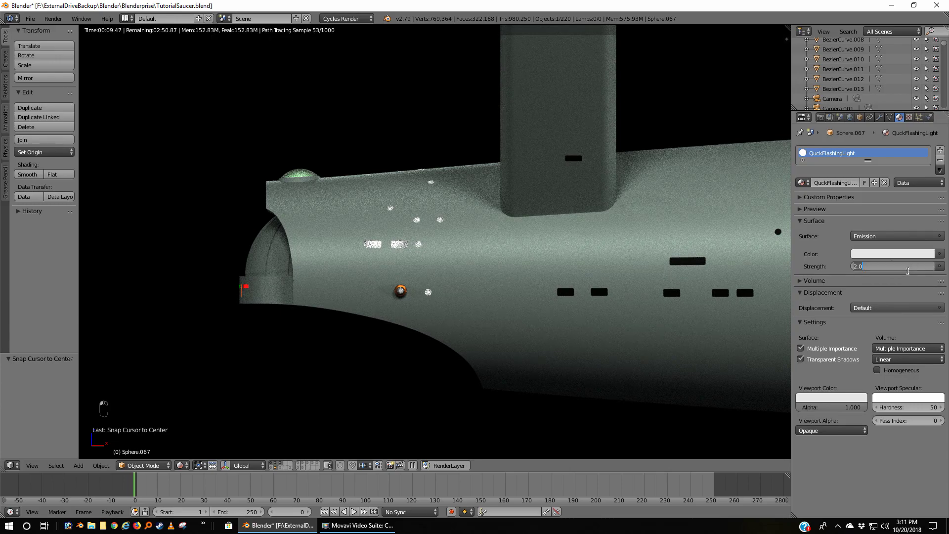
text(3)
key(Return)
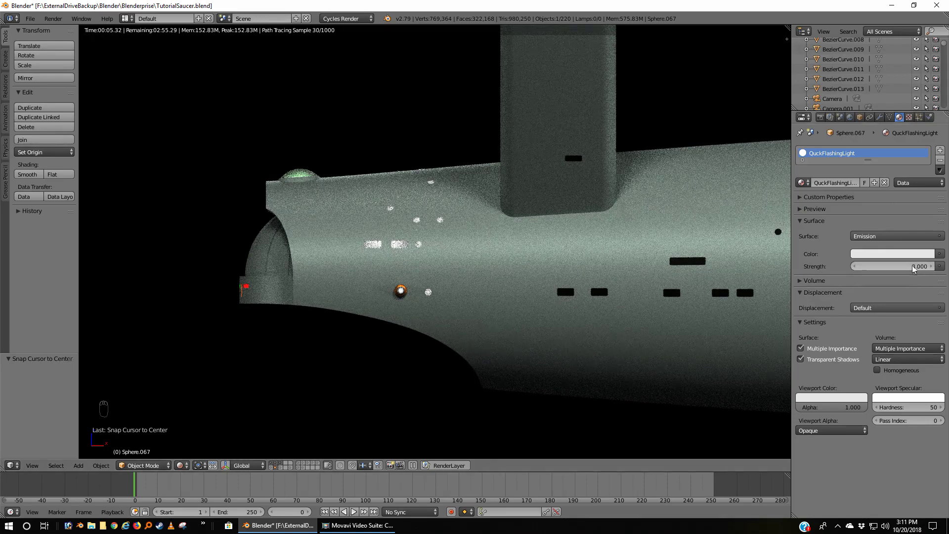
click(906, 266)
text(5)
key(Return)
Step: Set the QuckFlashingLight material's emission strength to 4
click(906, 266)
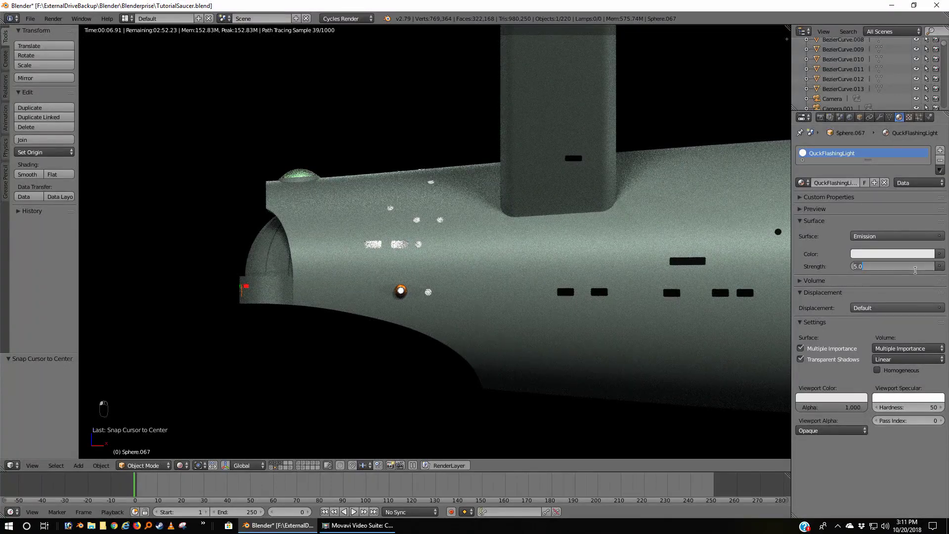
text(4)
key(Return)
click(913, 265)
text(4)
key(Return)
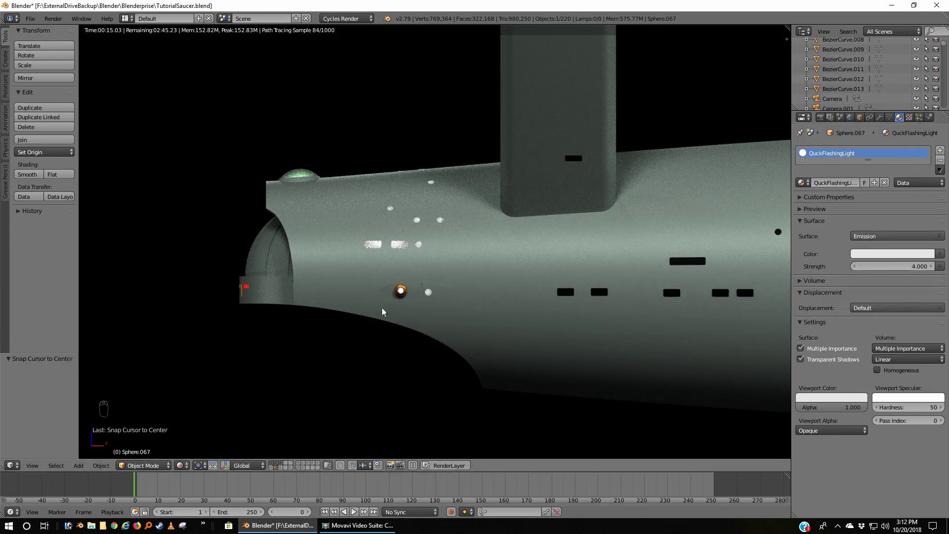
Step: Change the QuckFlashingLight material's surface to a Mix Shader whose first shader is Emission with strength 4
click(872, 237)
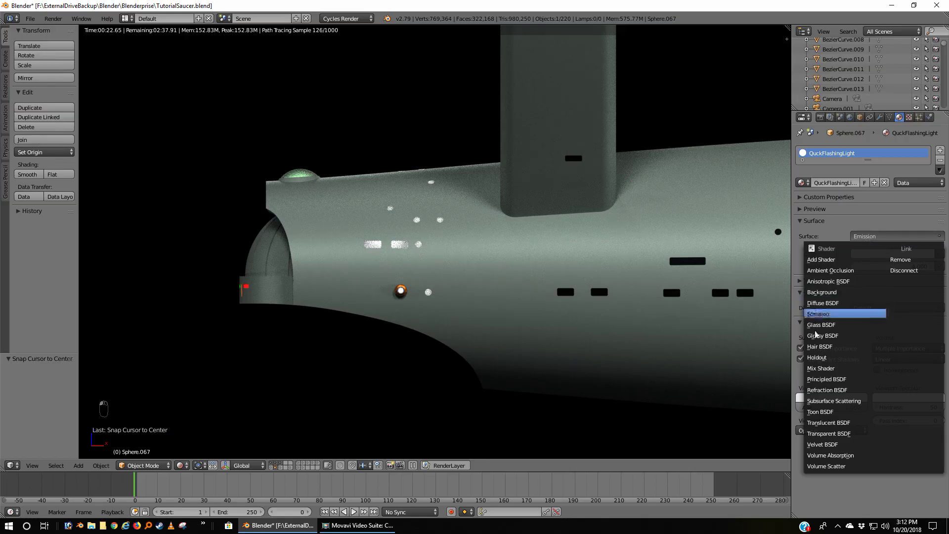
click(814, 368)
click(879, 263)
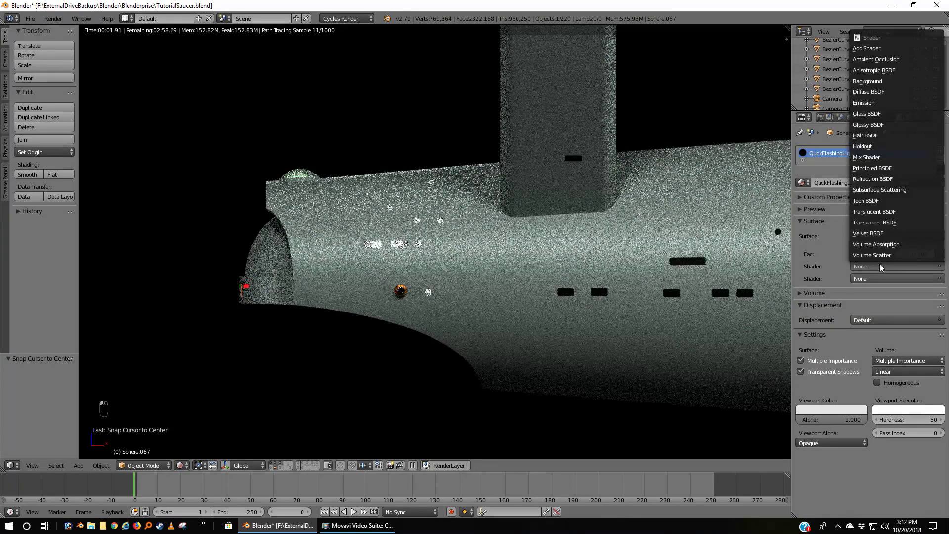
click(865, 106)
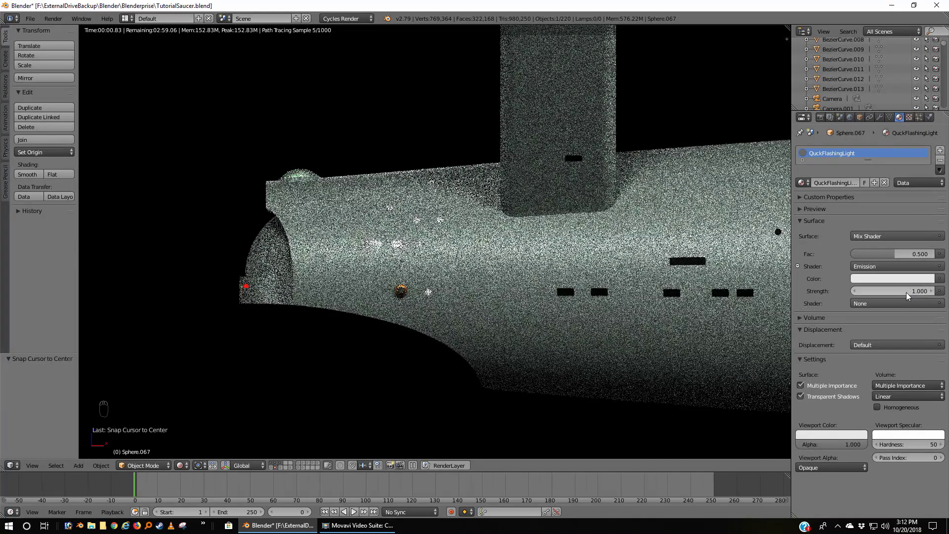
click(906, 292)
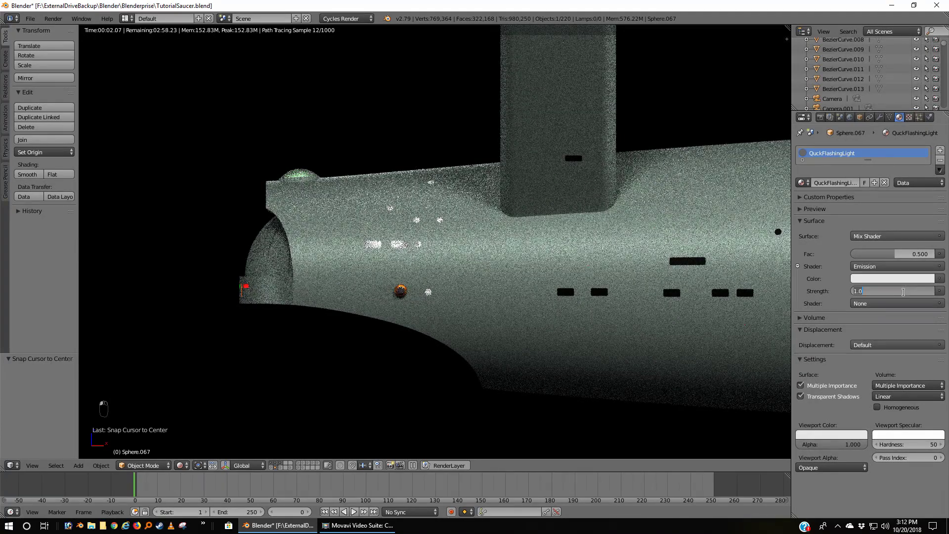
text(4)
key(Return)
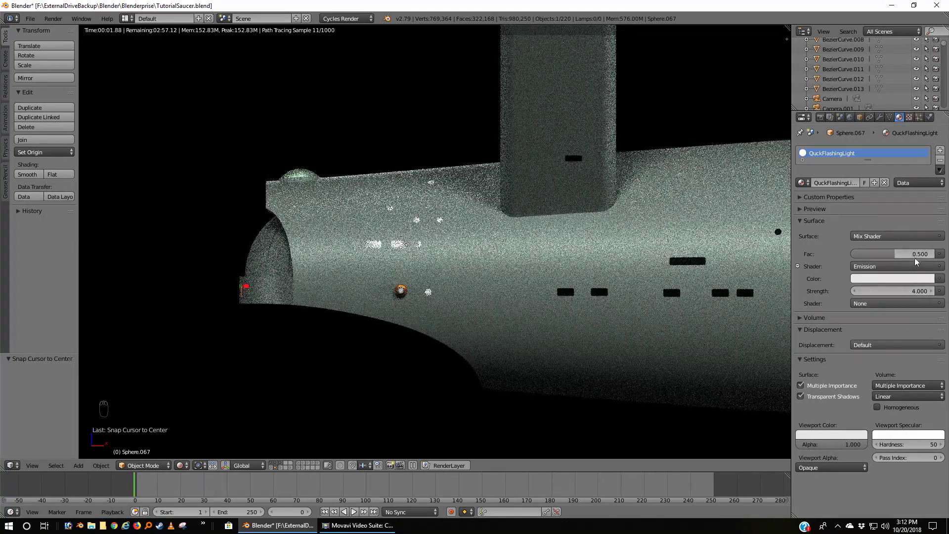
Step: Set the Mix Shader's factor to 0 and assign Transparent BSDF as its second shader
drag(897, 250, 937, 252)
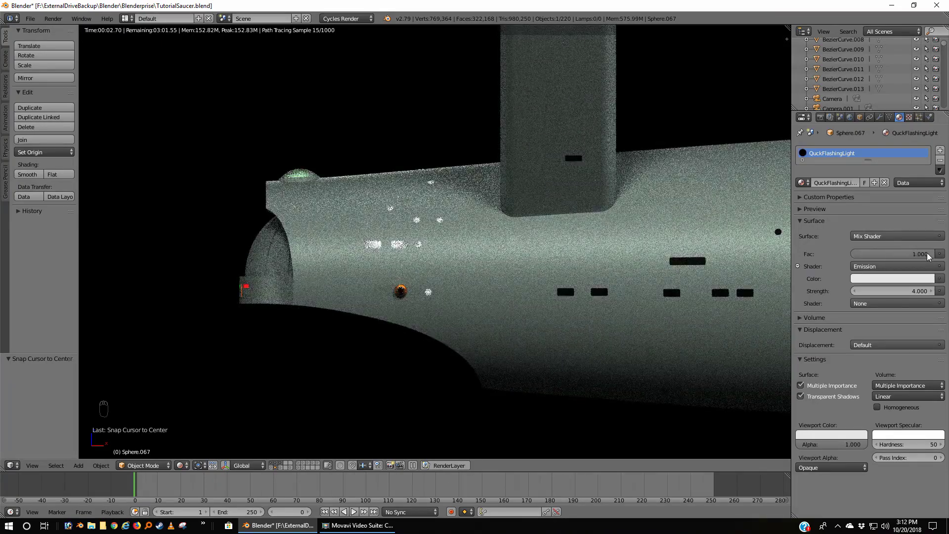
drag(927, 253, 852, 252)
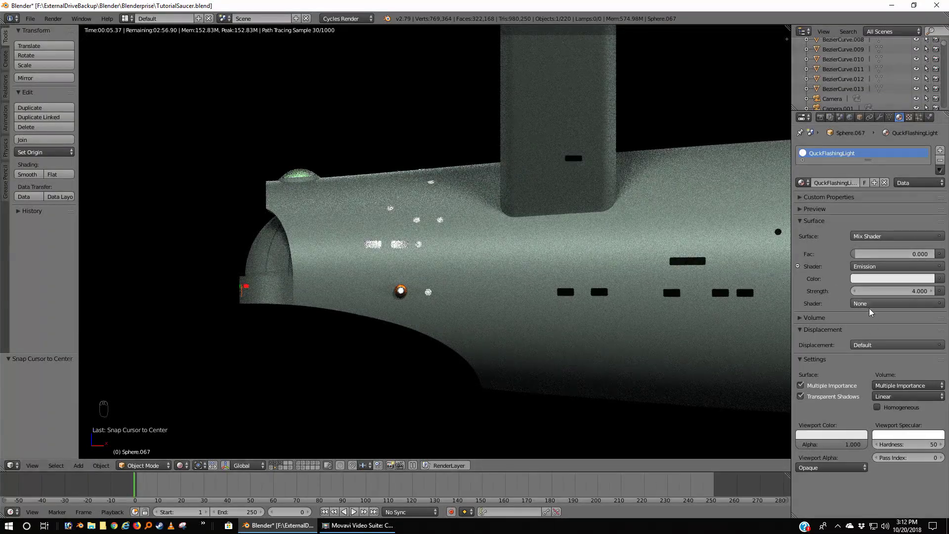
click(892, 304)
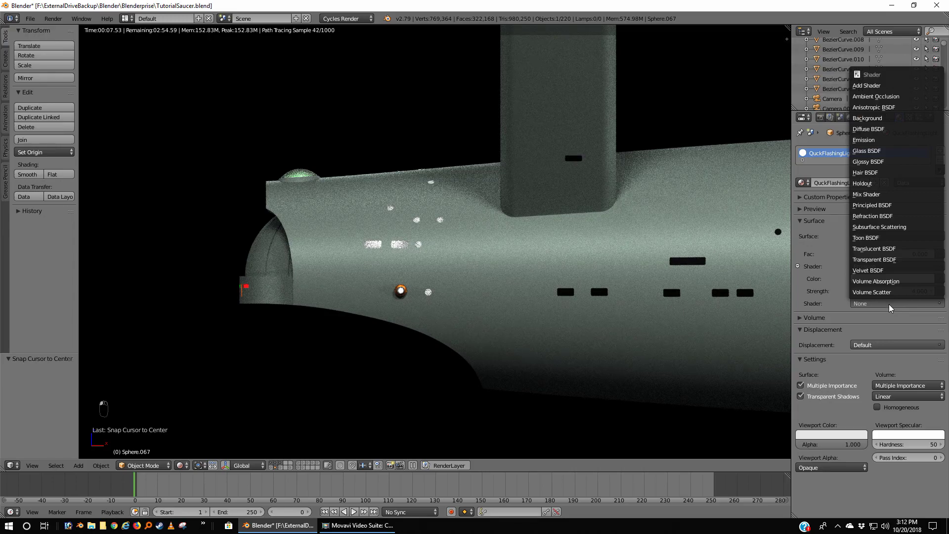
click(875, 260)
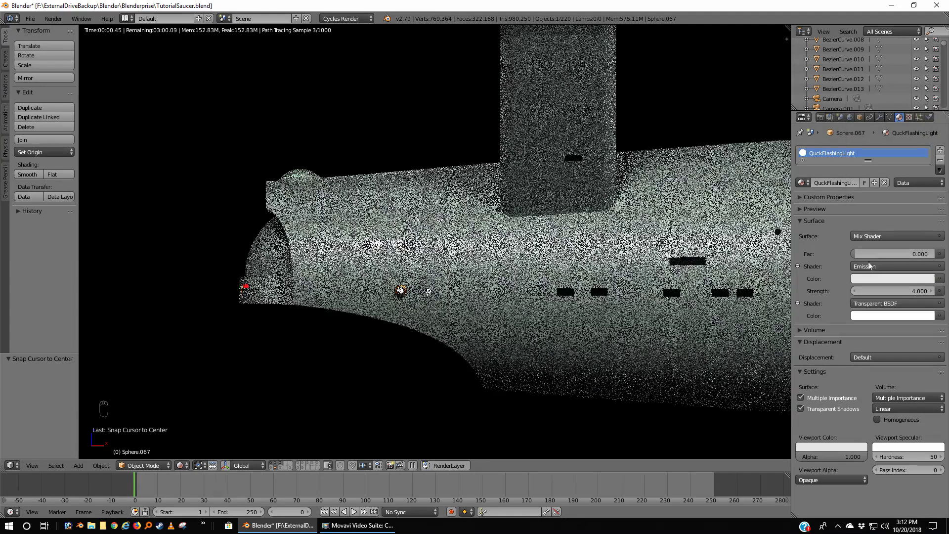
Step: Try the mix factor at 1 to preview the light switched off, and set it back to 0
click(898, 257)
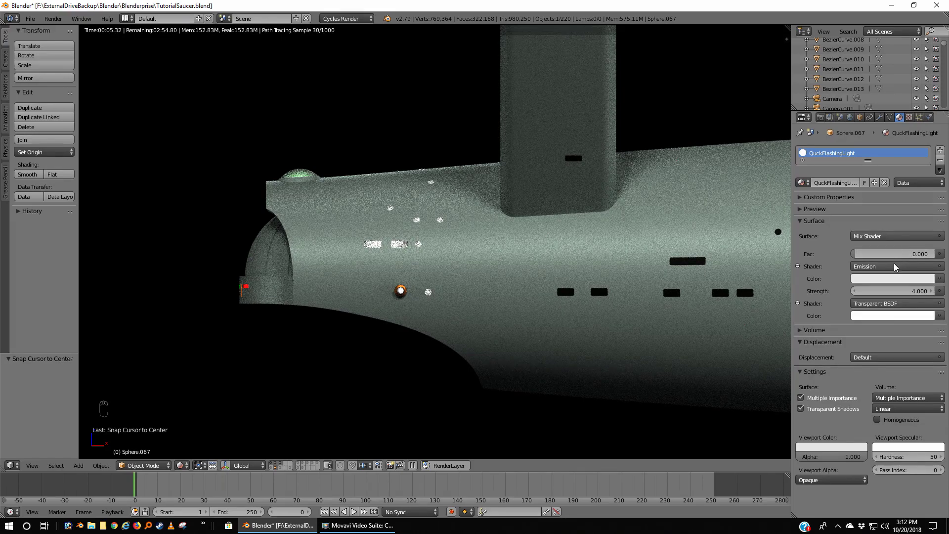
text(0.0)
key(Return)
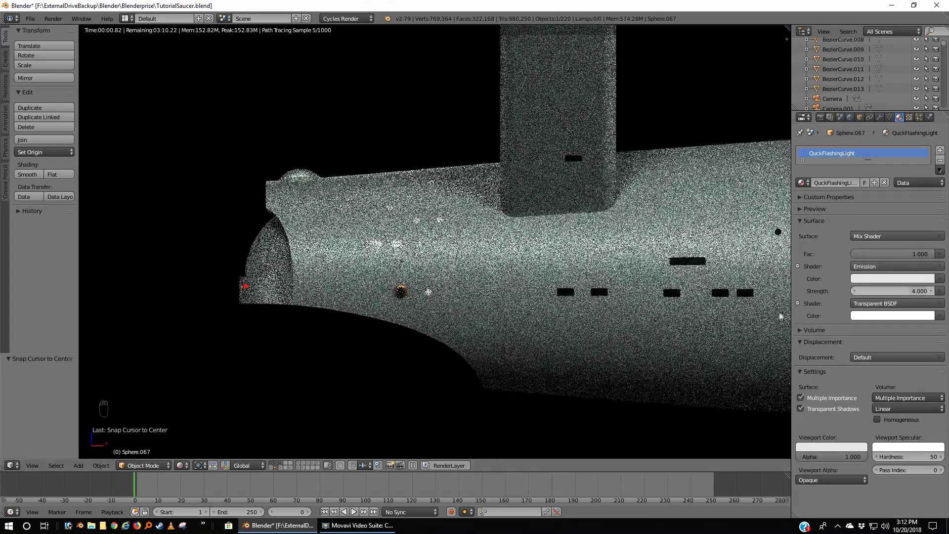
scroll(372, 347, up, 5)
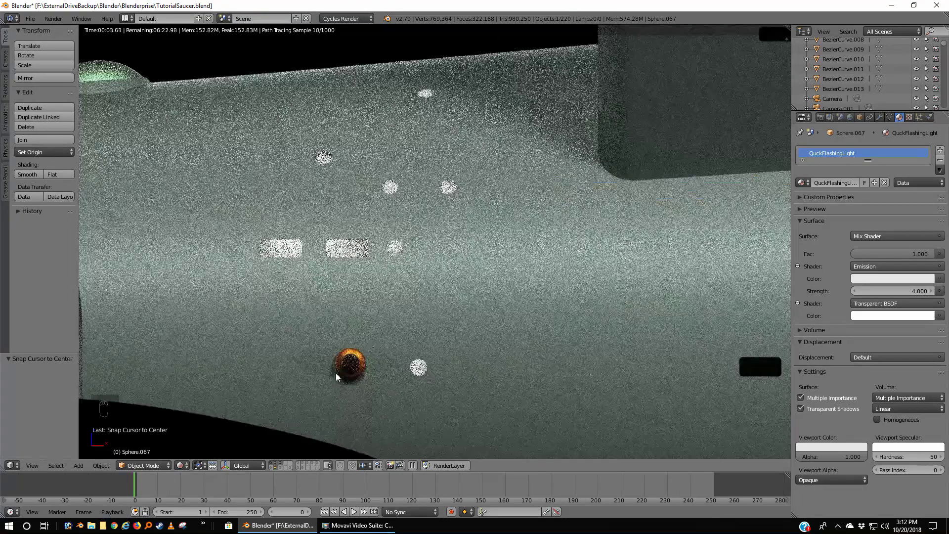
click(876, 254)
text(1)
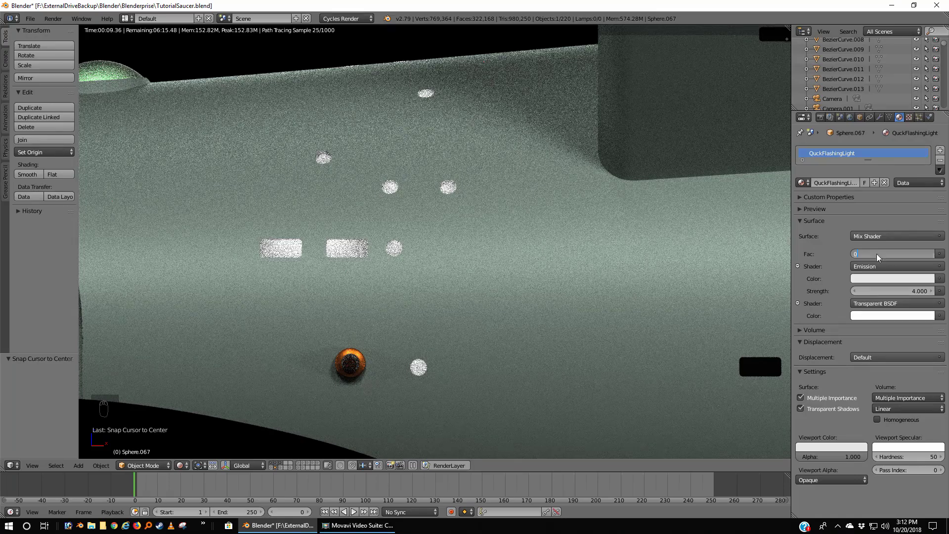
key(Return)
scroll(461, 353, down, 3)
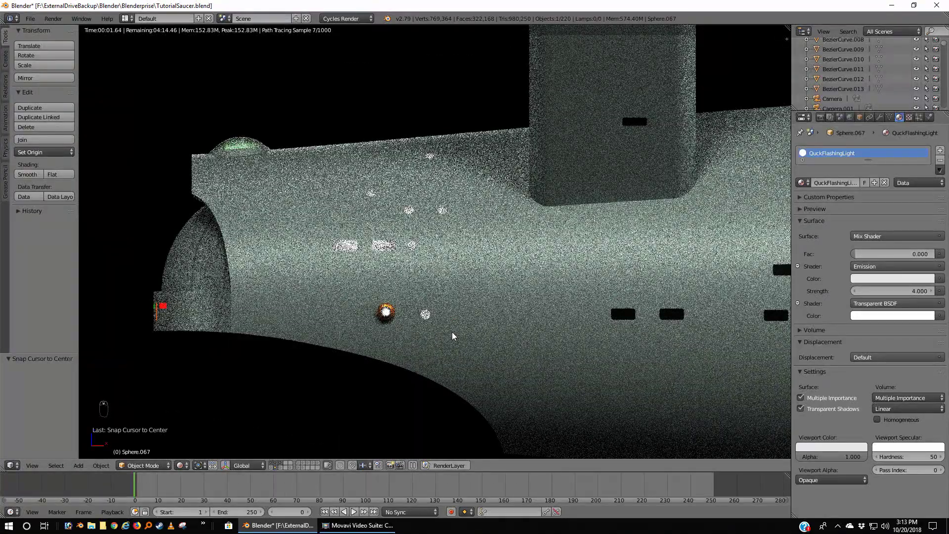
Step: Add the frosted glass dome and the gold base to the inner sphere's selection and move all three about 0.003 along global Y
key(z)
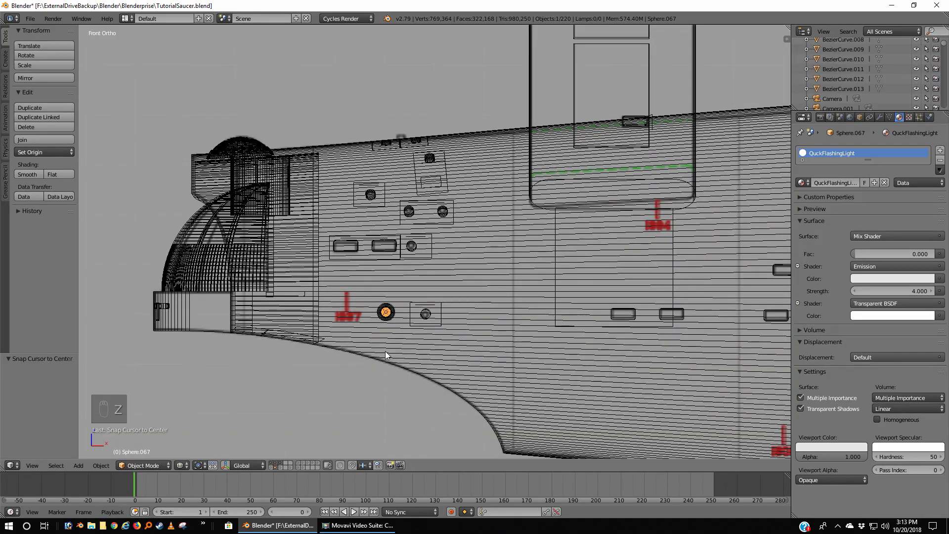
key(z)
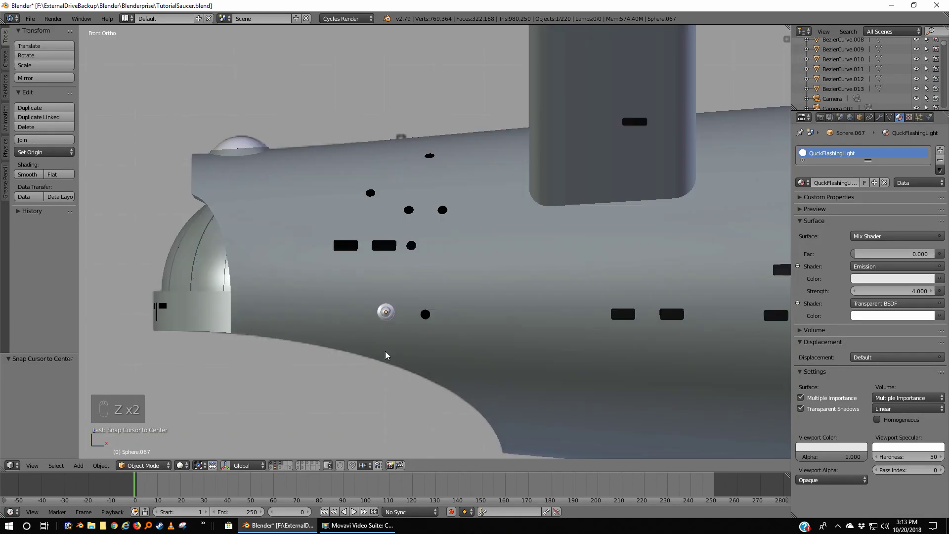
middle_drag(365, 356, 426, 363)
scroll(427, 364, up, 2)
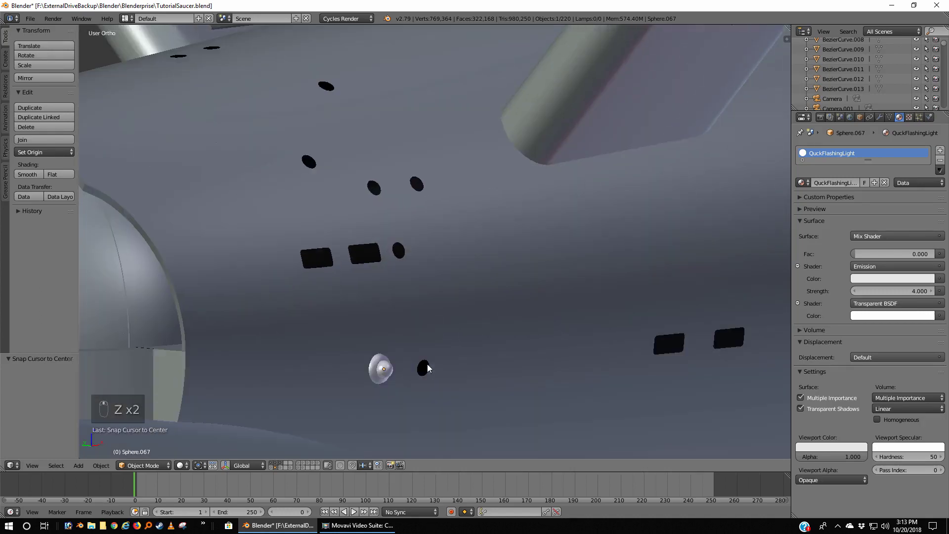
middle_drag(364, 403, 505, 247)
scroll(536, 314, up, 4)
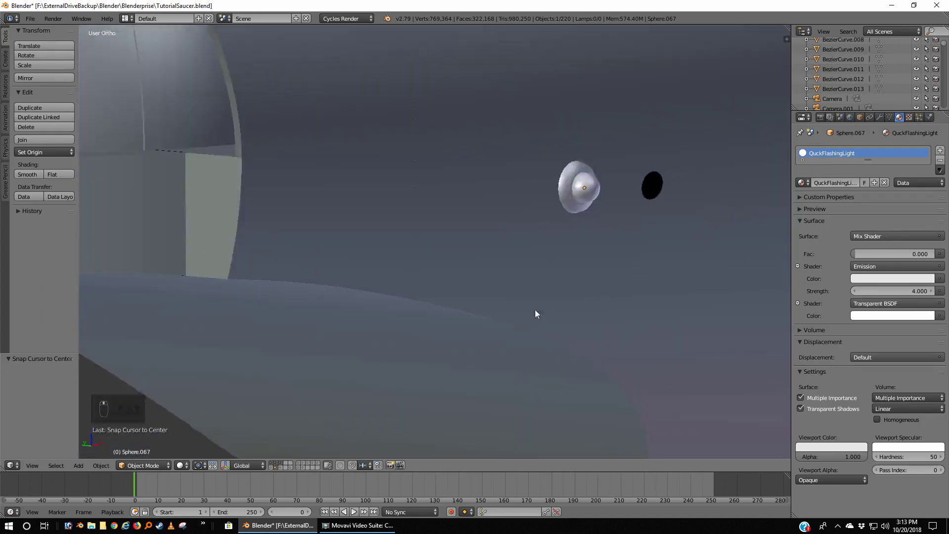
mouse_move(621, 278)
middle_down()
mouse_move(514, 336)
mouse_move(571, 319)
middle_up()
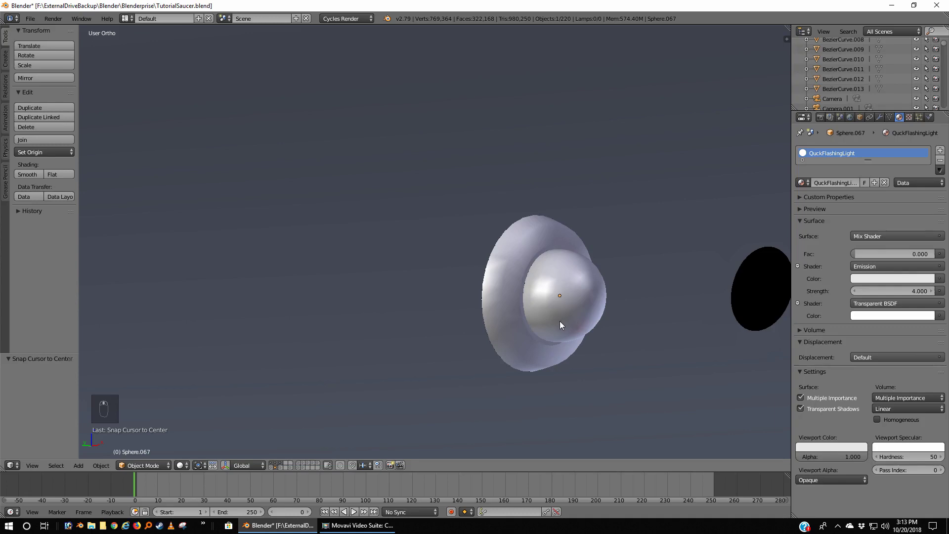
key(z)
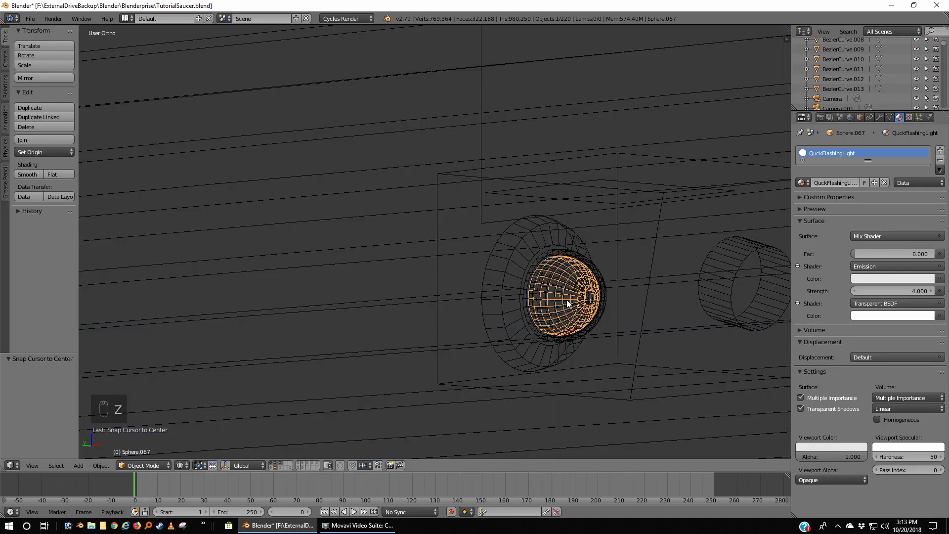
key(z)
key(z)
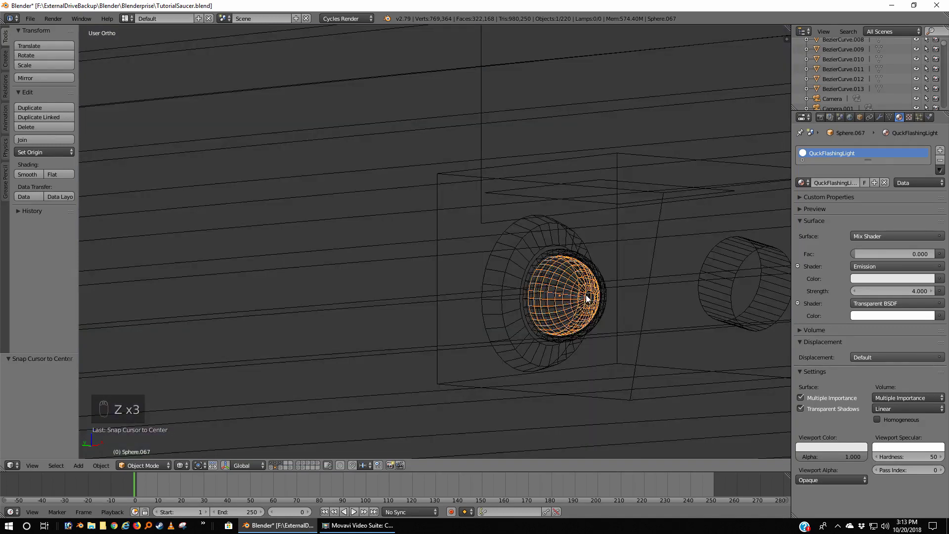
shift+right_click(600, 275)
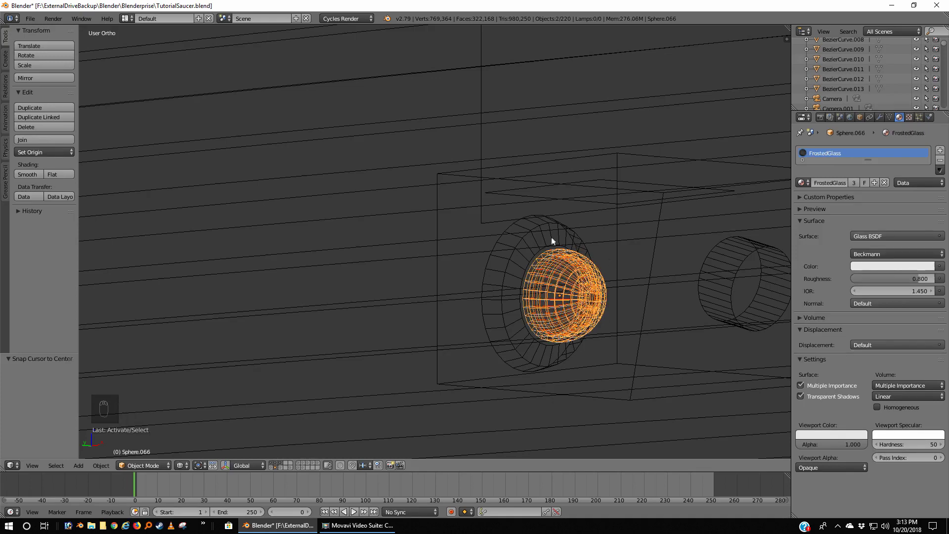
shift+right_click(505, 270)
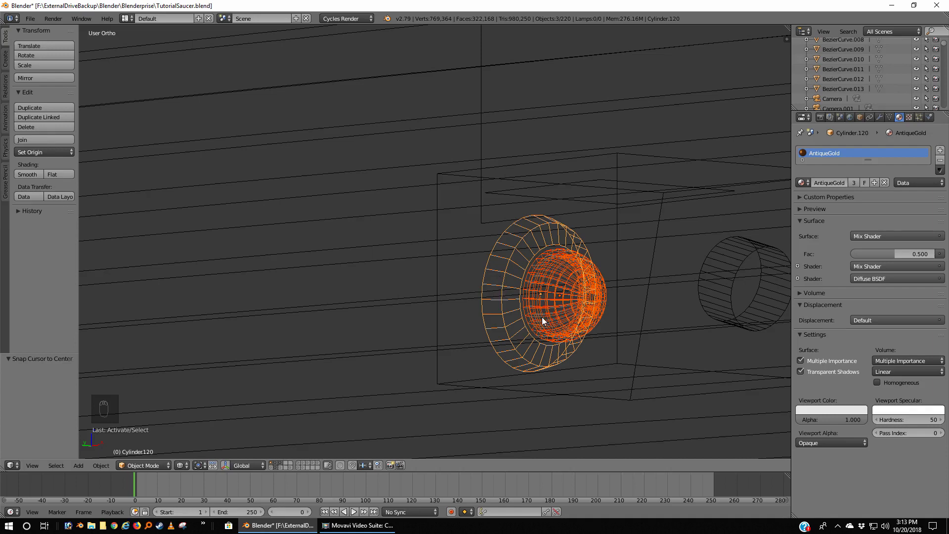
key(z)
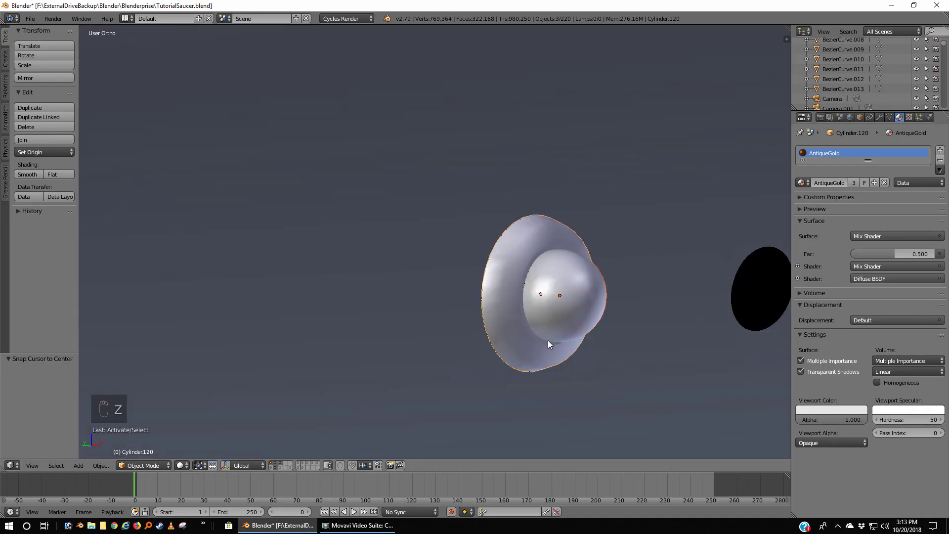
middle_drag(548, 341, 612, 265)
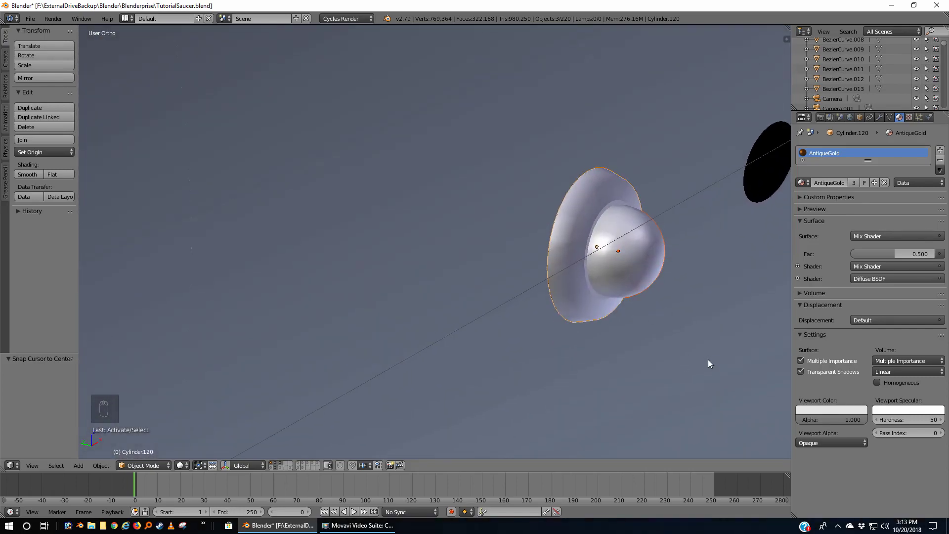
key(g)
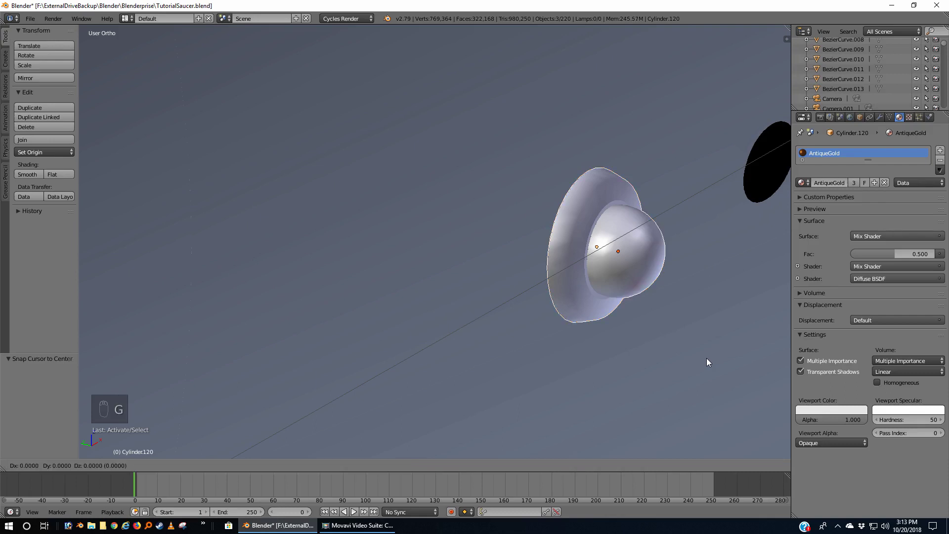
key(y)
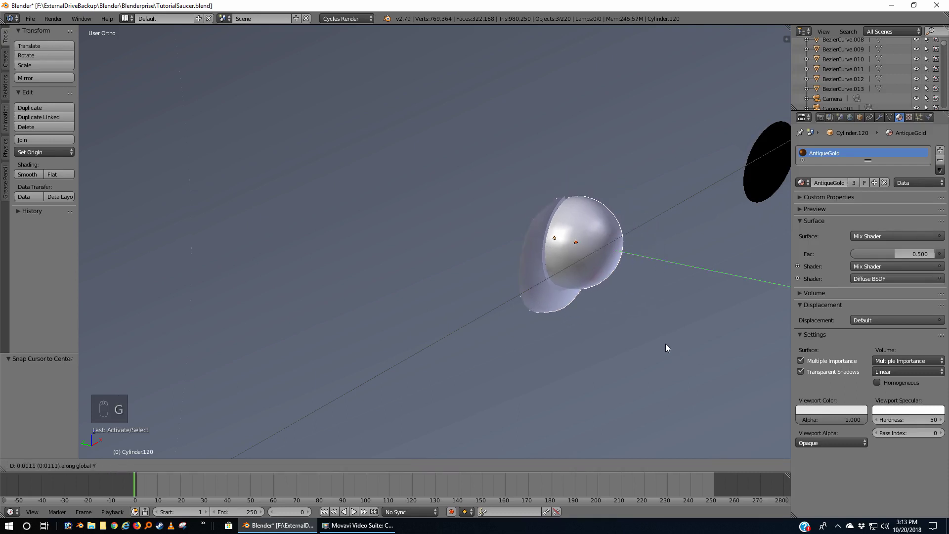
click(696, 357)
Step: Rotate the selected light assembly about 4.77° in the top view so its base aligns with the hull's edge
key(KP_7)
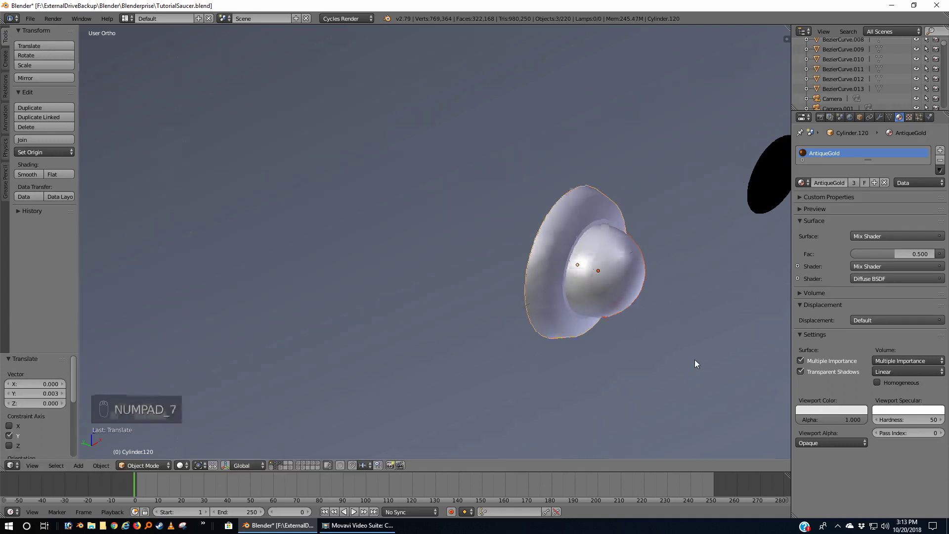
scroll(399, 369, up, 5)
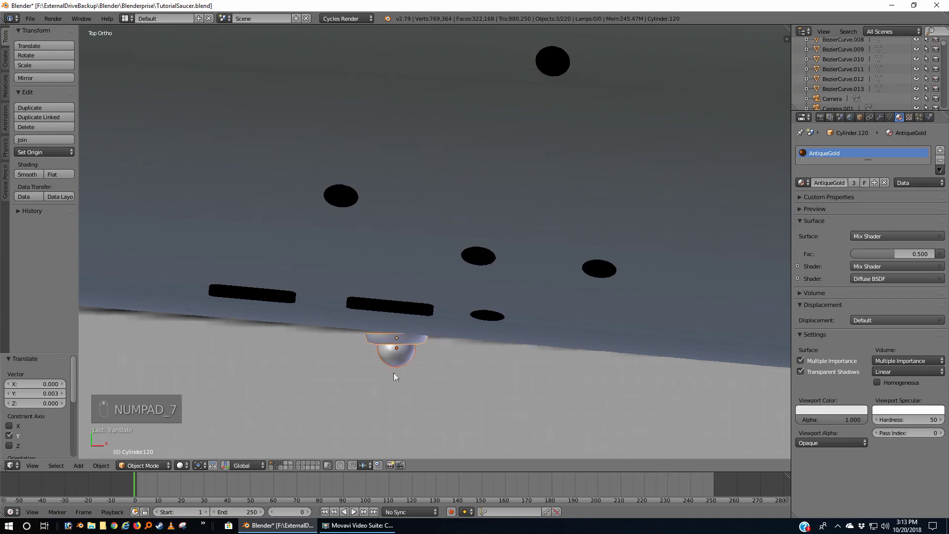
scroll(482, 331, up, 3)
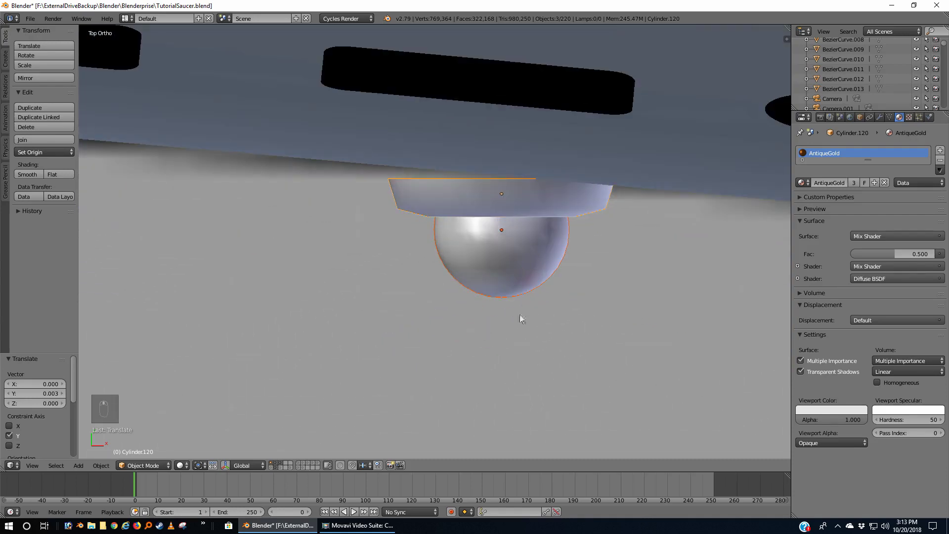
click(200, 466)
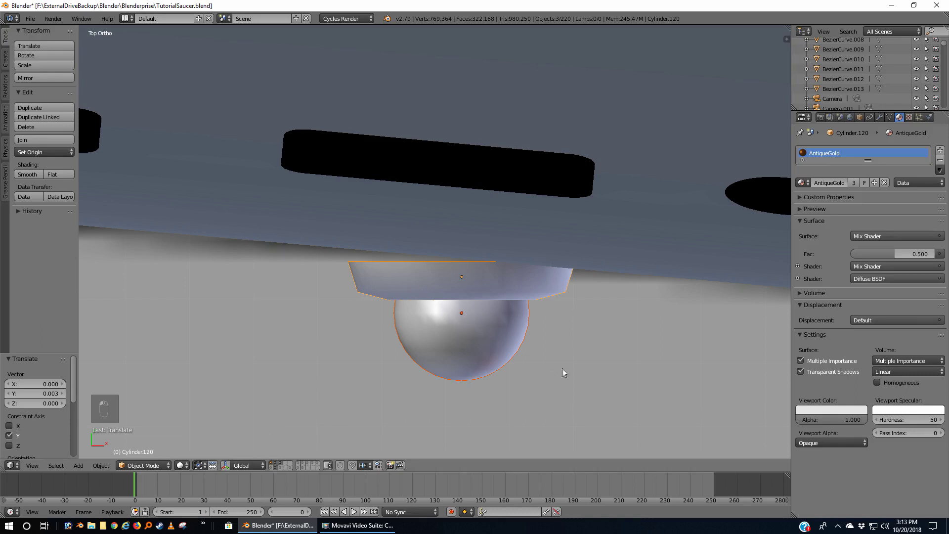
key(r)
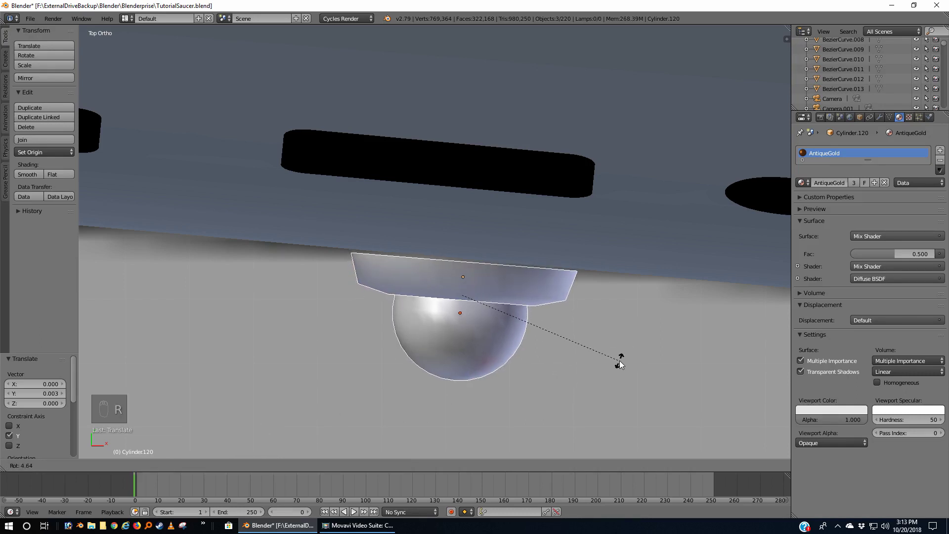
click(619, 364)
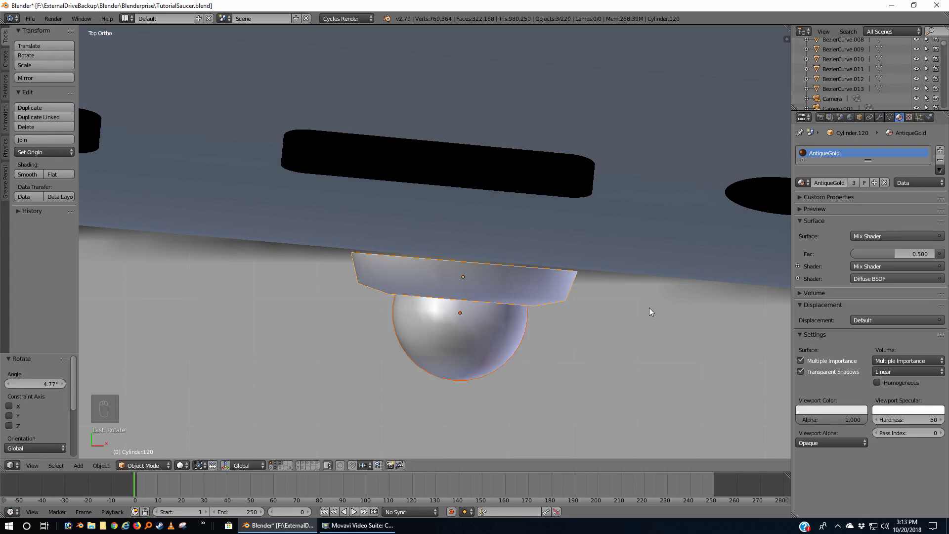
Step: Rotate the selected light assembly about 5.91° in a side view so its base follows the hull's curve
key(ctrl+KP_3)
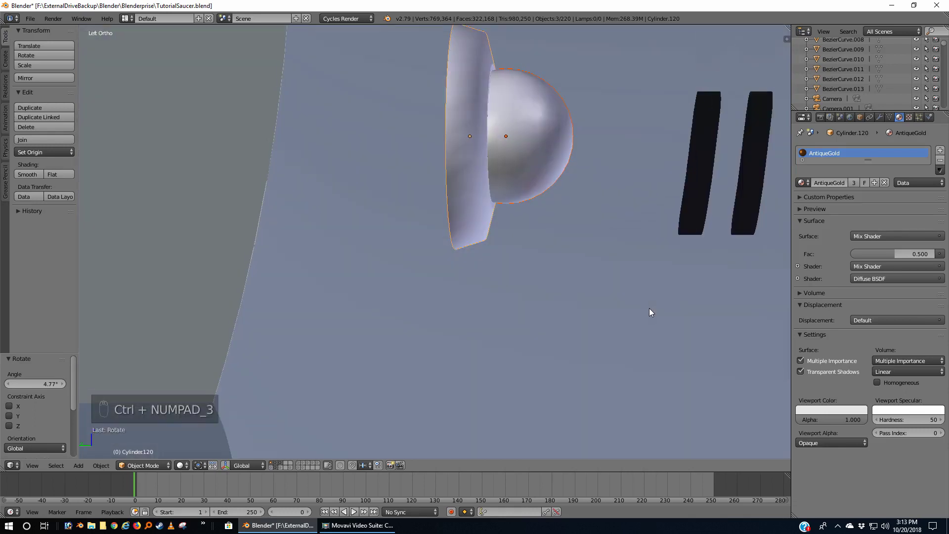
middle_drag(633, 303, 605, 235)
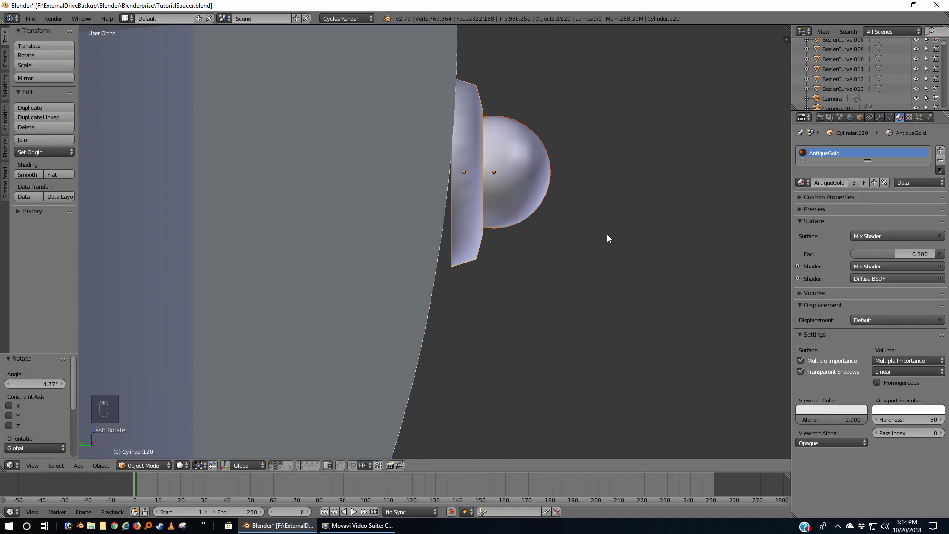
key(r)
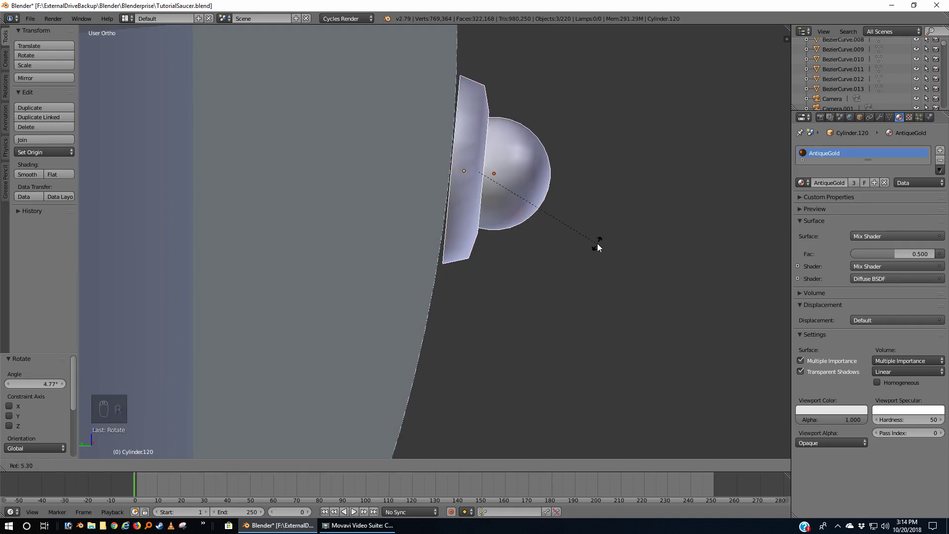
click(596, 245)
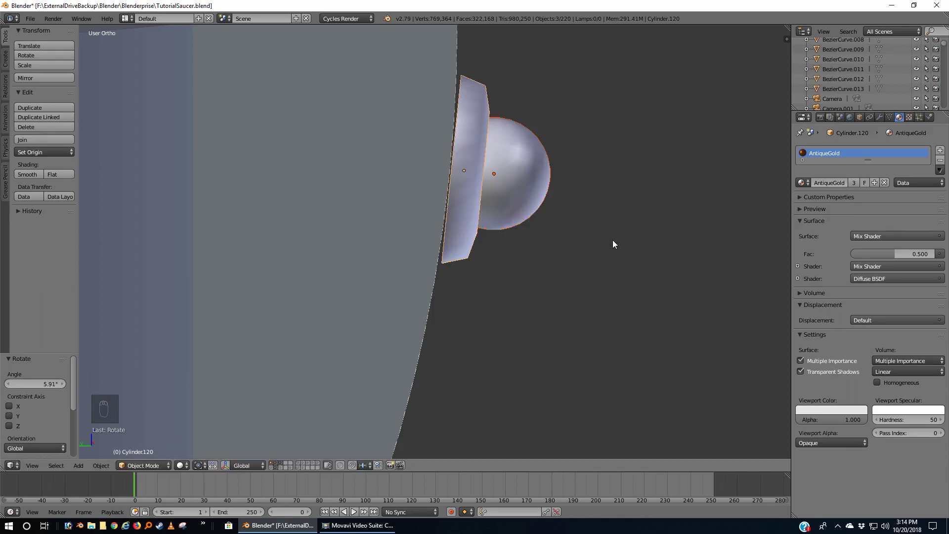
Step: Move the light assembly along global Y by about 0.001 and another 0.002 so its base sinks into the hull
key(g)
key(y)
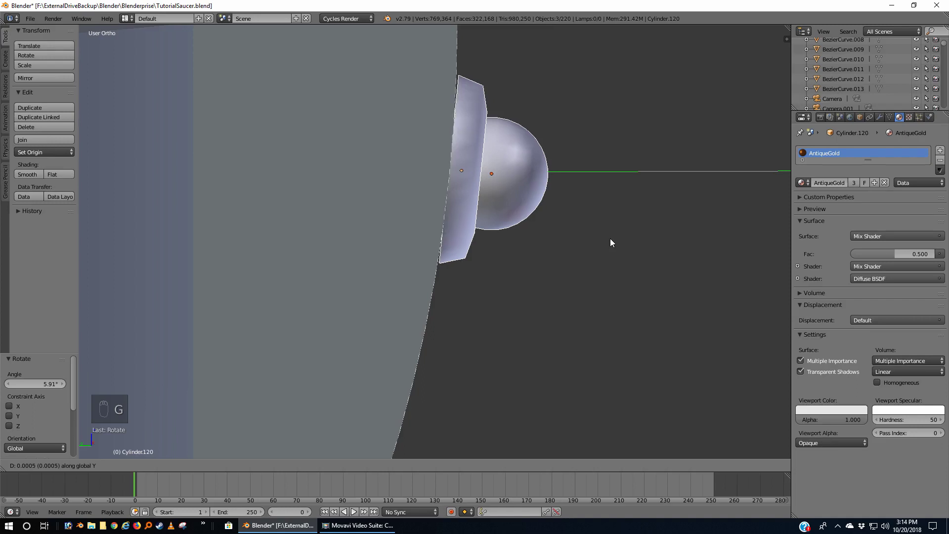
click(607, 238)
middle_drag(607, 239, 618, 267)
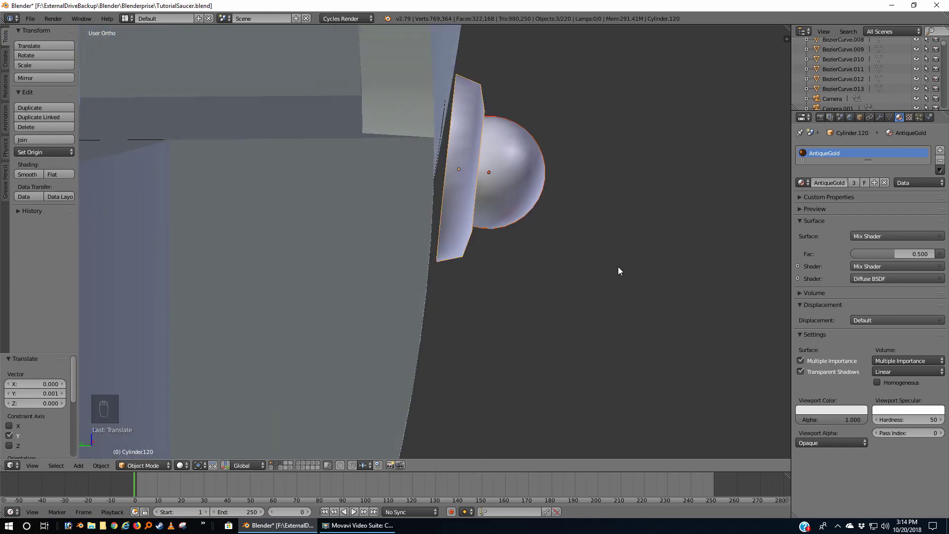
key(g)
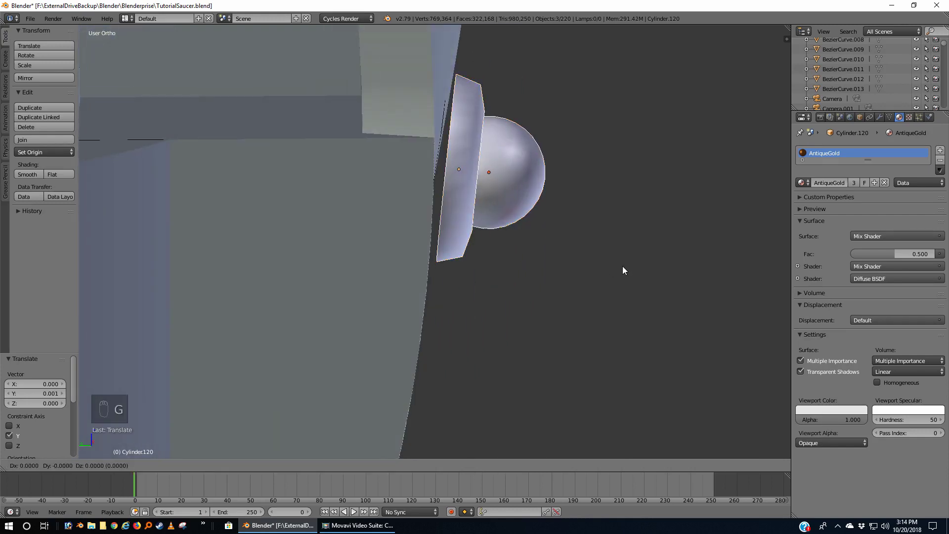
key(y)
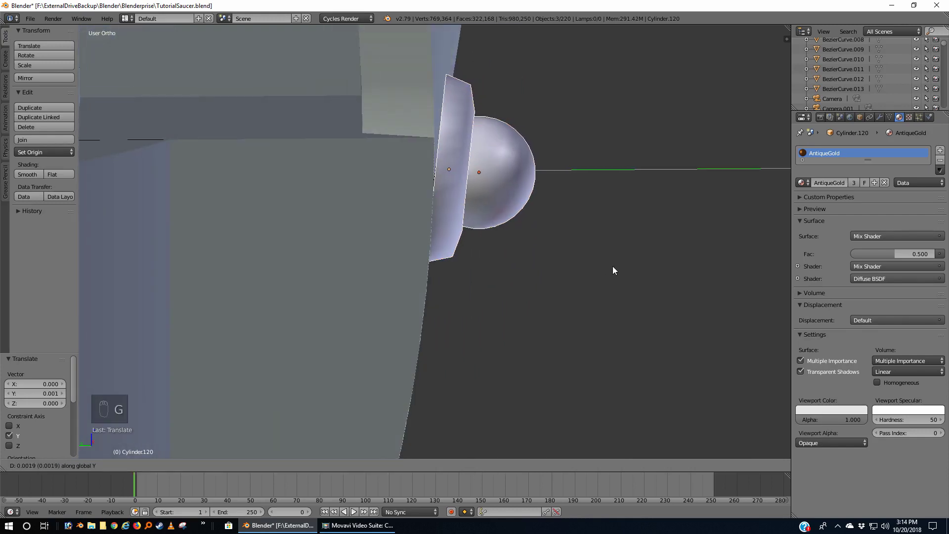
click(610, 270)
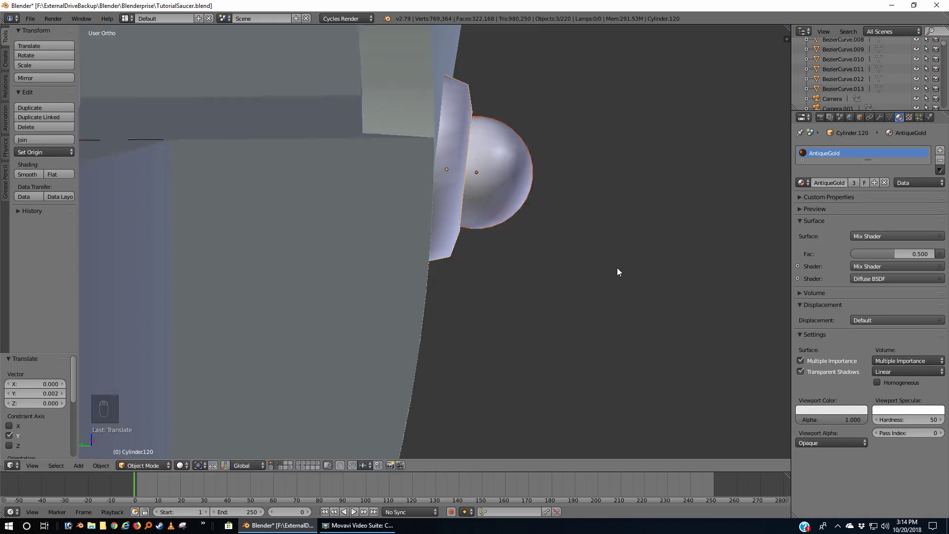
Step: Preview the scene in Rendered shading and examine how the light assembly sits on the hull from several angles
middle_drag(617, 268, 545, 235)
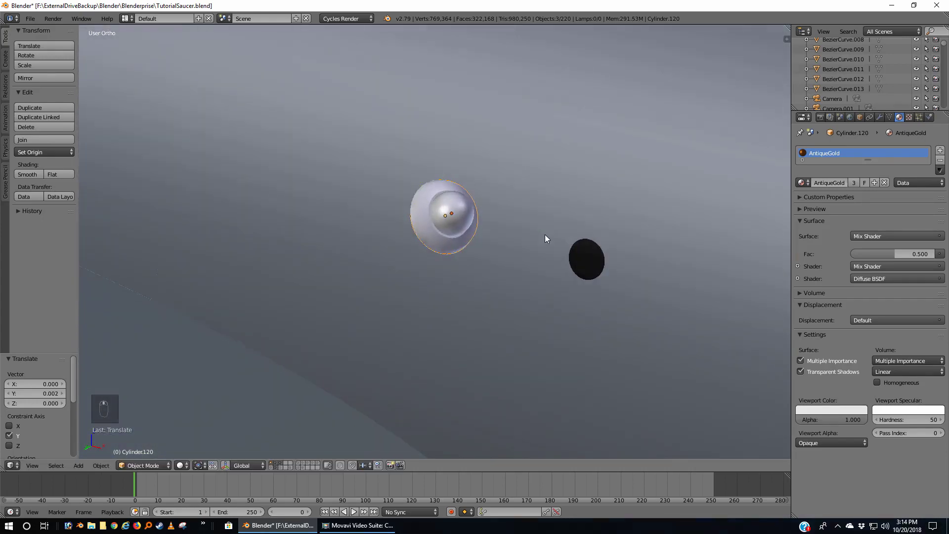
key(z)
key(z)
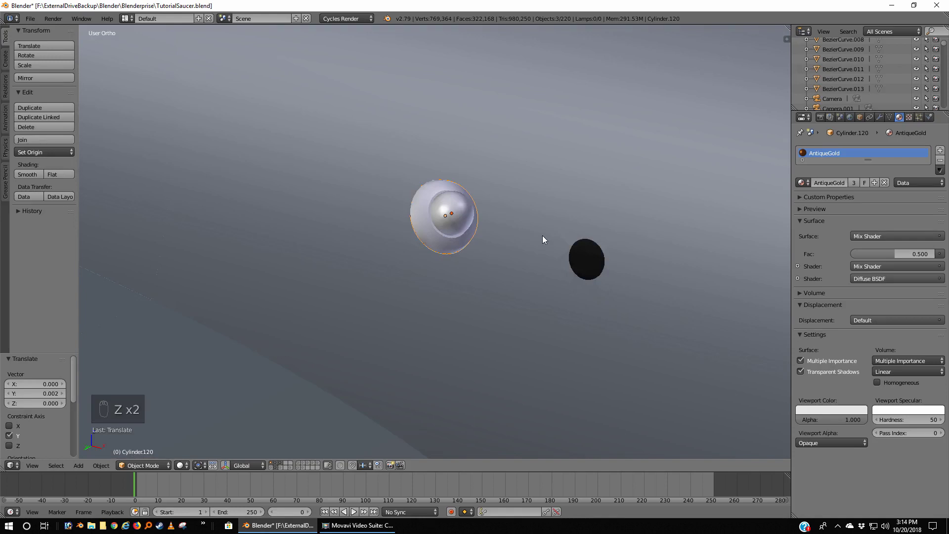
scroll(356, 306, down, 7)
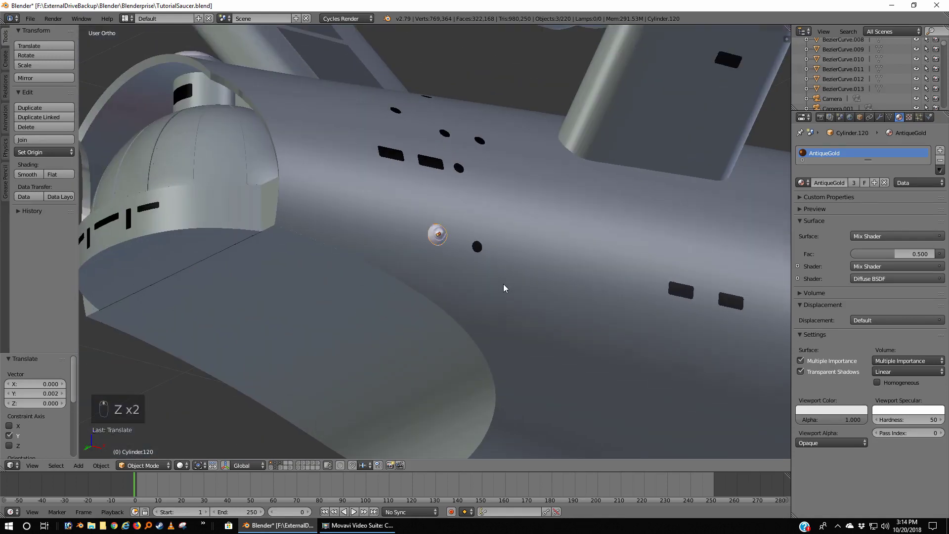
click(181, 466)
click(193, 399)
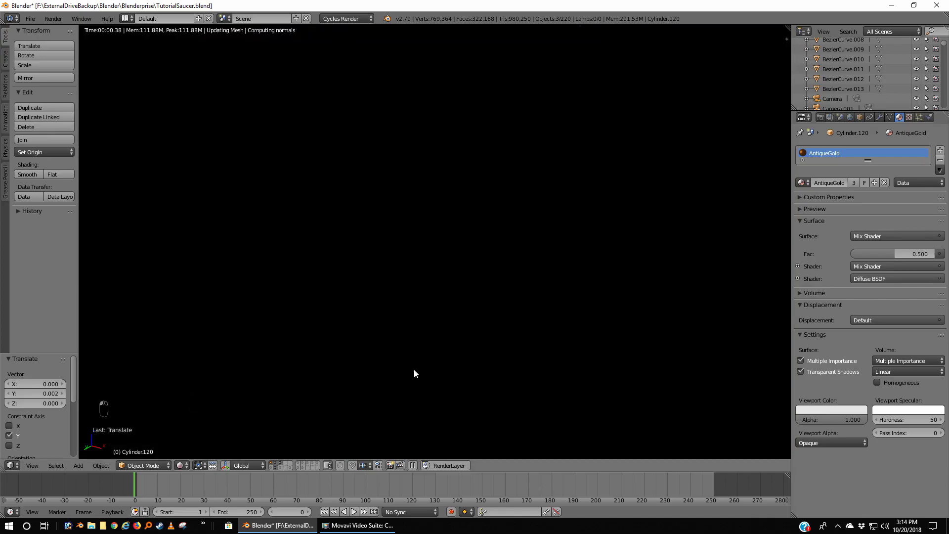
key(shift+z)
click(181, 465)
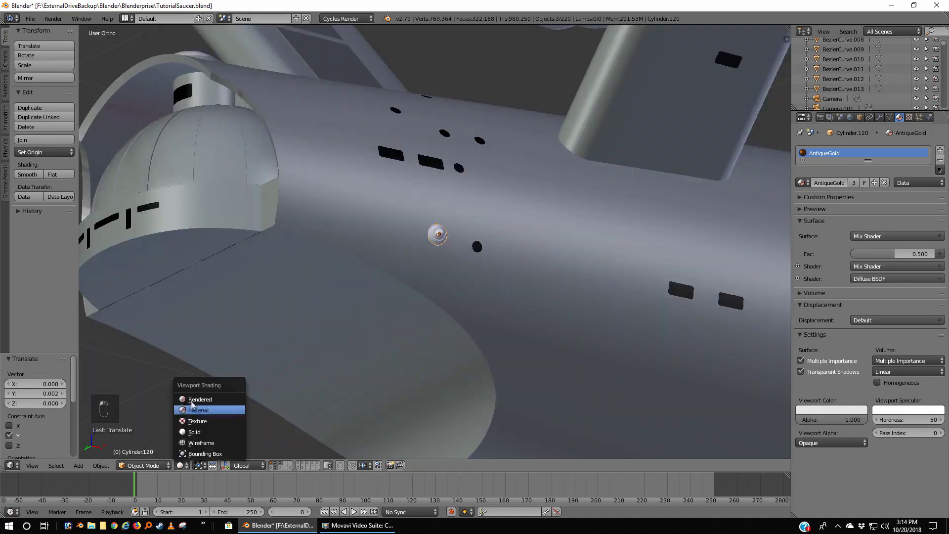
click(193, 400)
middle_drag(420, 359, 477, 361)
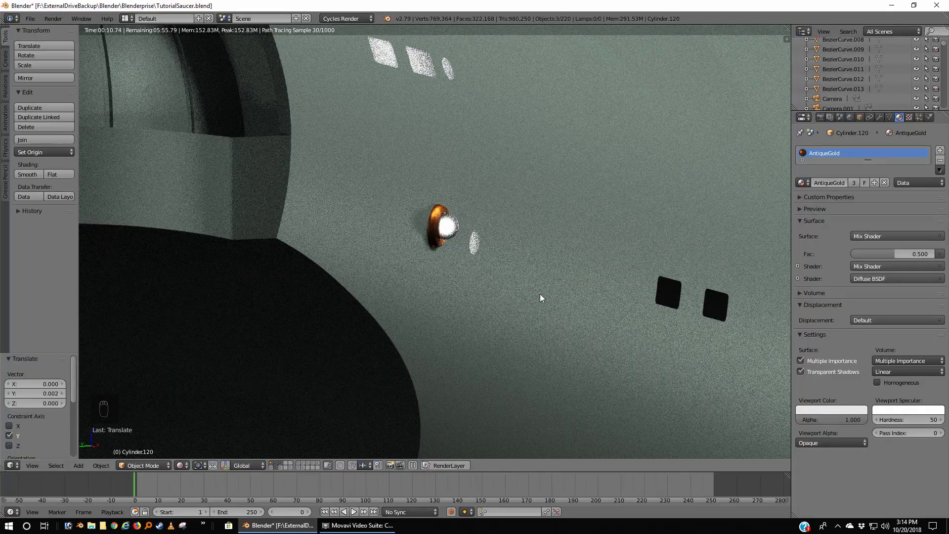
middle_drag(533, 301, 354, 298)
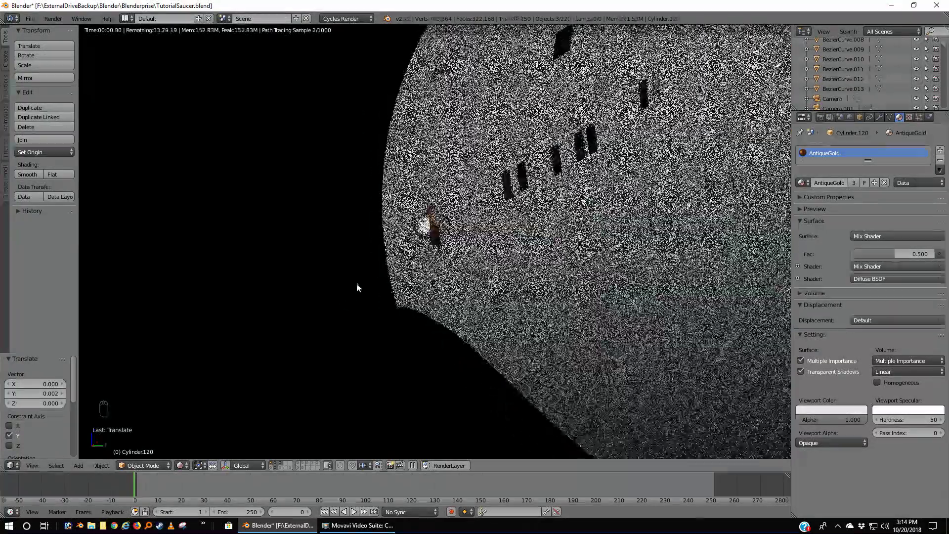
scroll(357, 283, up, 2)
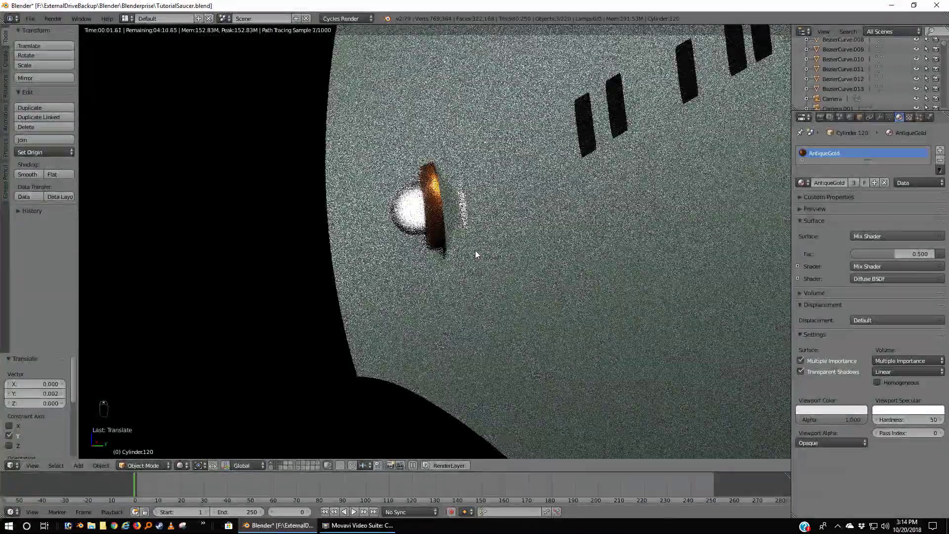
scroll(421, 256, down, 5)
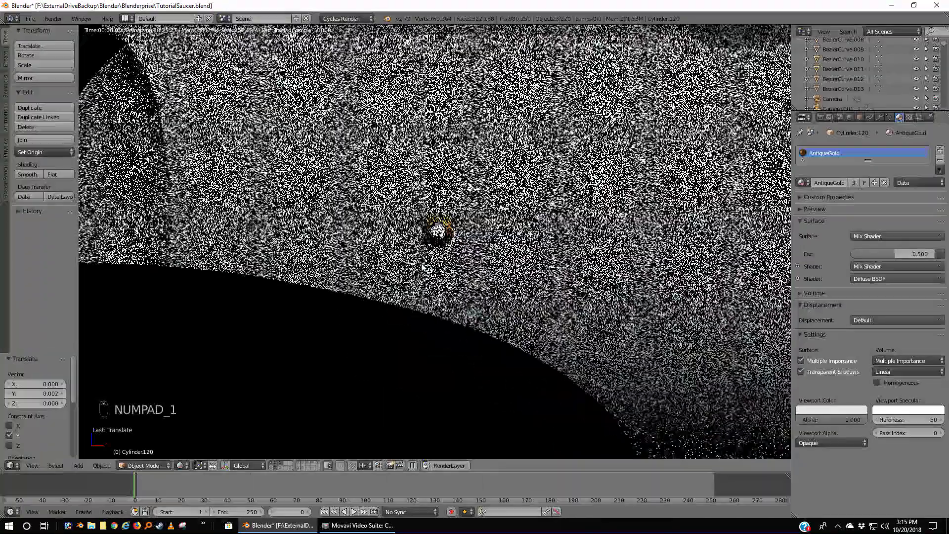
scroll(448, 195, up, 3)
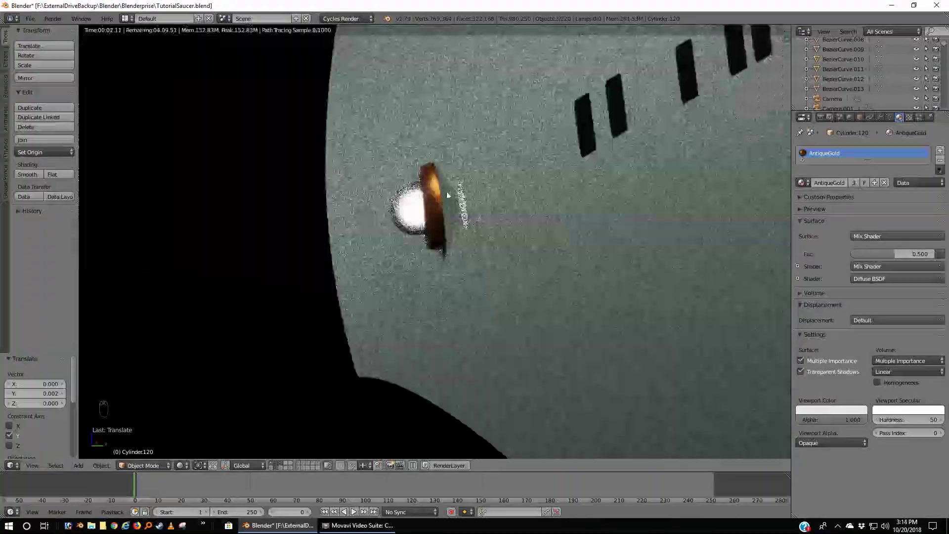
scroll(421, 256, down, 5)
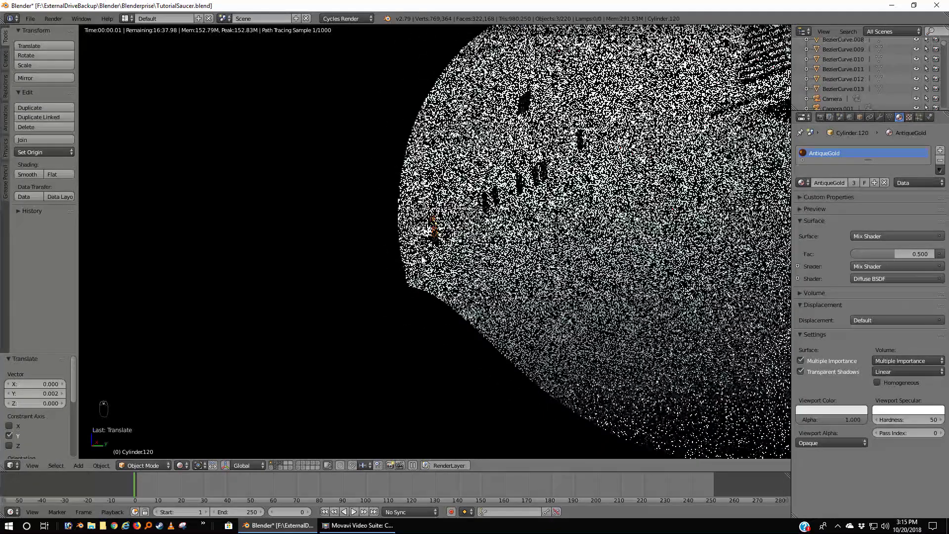
Step: Show the hull in wireframe from the front view and deselect the light assembly
key(KP_1)
key(z)
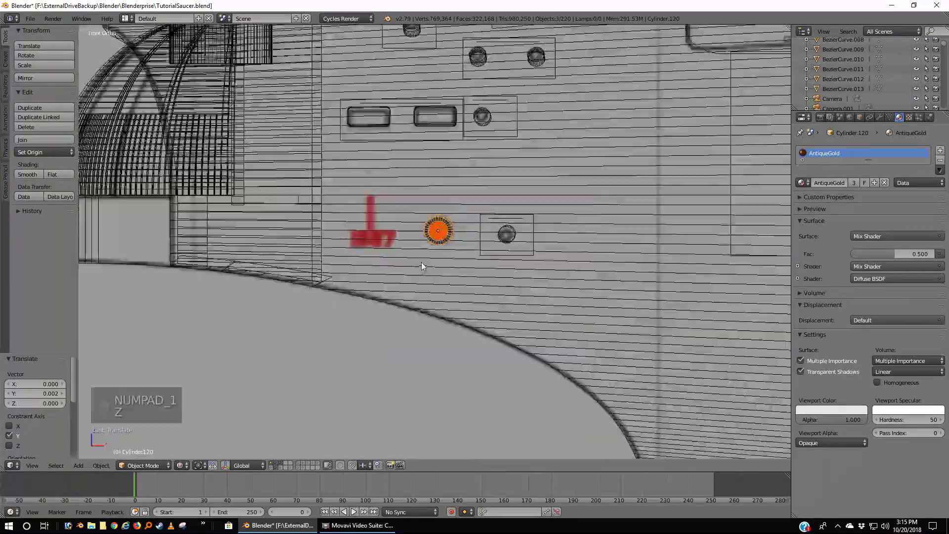
scroll(422, 266, down, 2)
key(a)
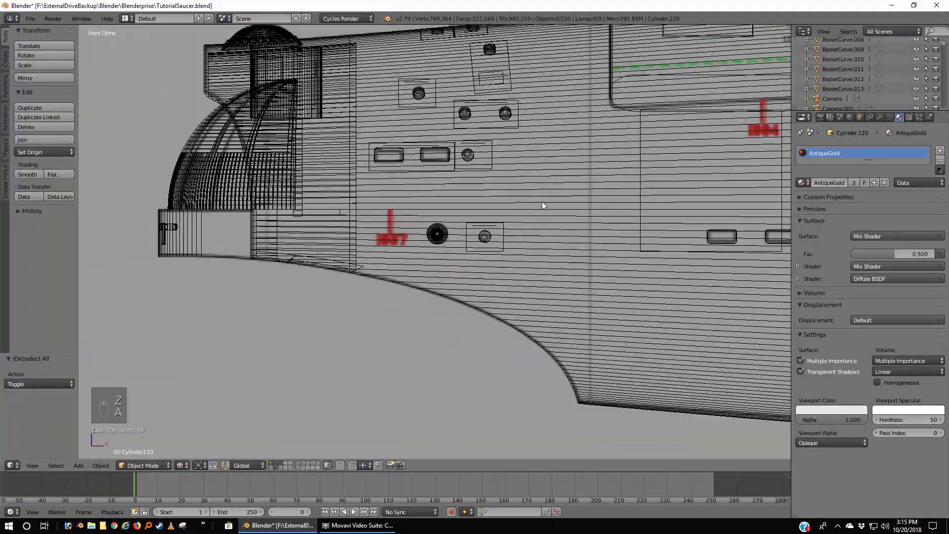
Step: Select the light's gold base and apply its location, rotation and scale
scroll(420, 258, up, 7)
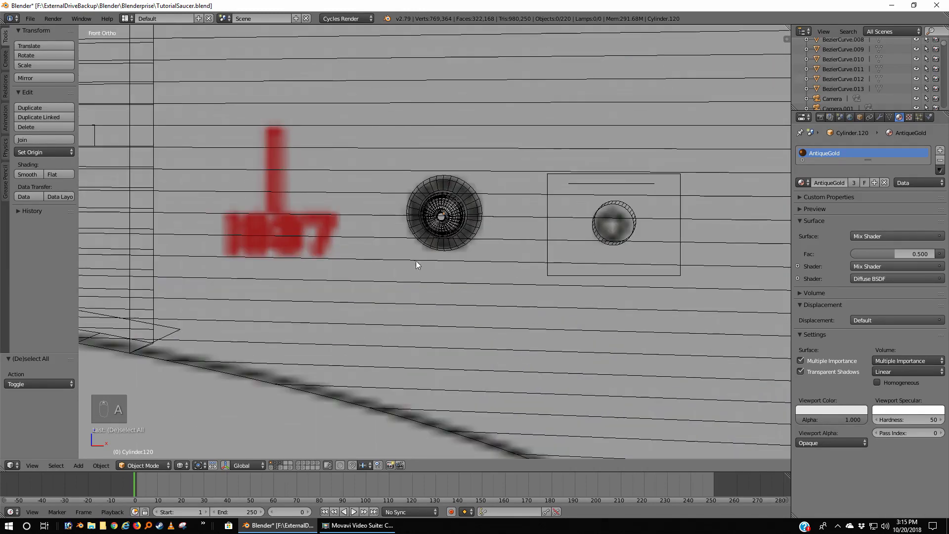
middle_drag(416, 264, 432, 208)
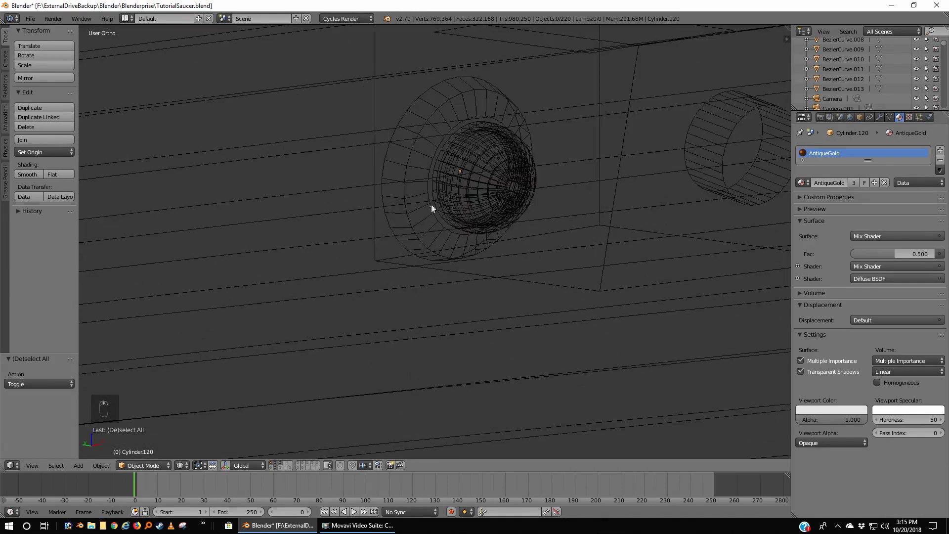
right_click(418, 168)
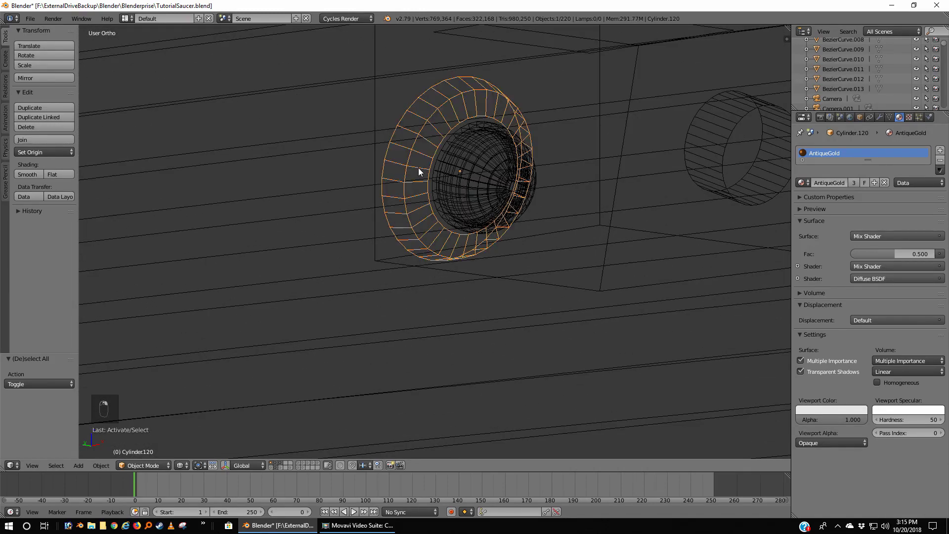
key(ctrl+a)
click(280, 294)
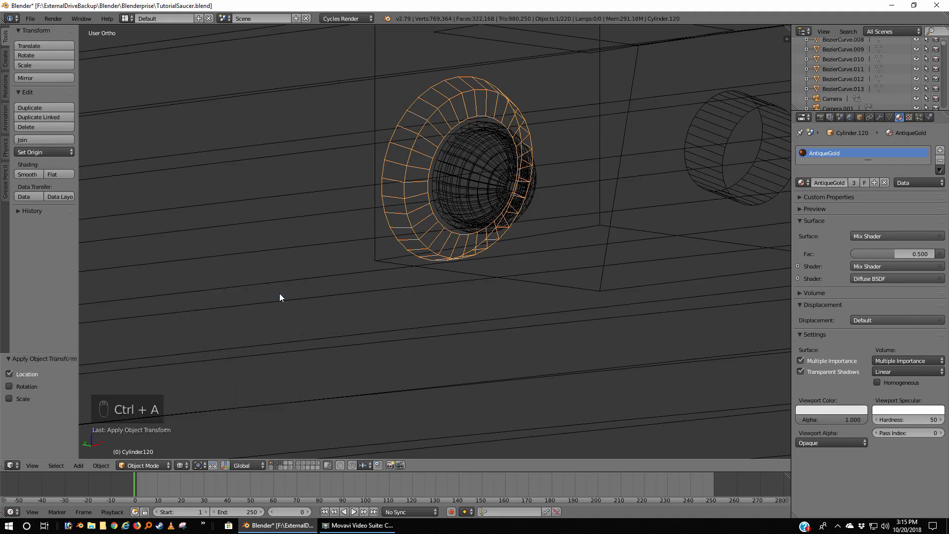
key(ctrl+a)
click(256, 305)
key(ctrl+a)
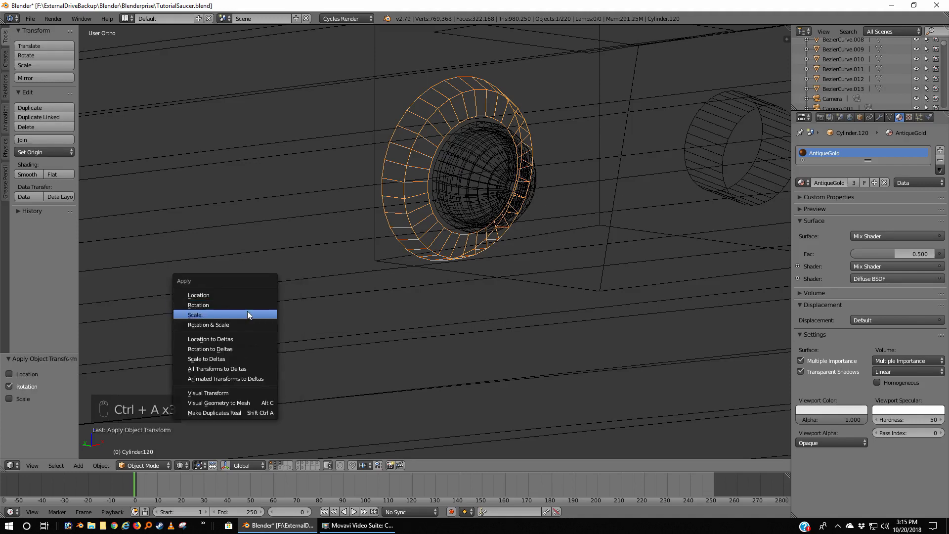
click(247, 312)
Step: Select the inner sphere with the flashing light material and apply its location, rotation and scale
right_click(461, 167)
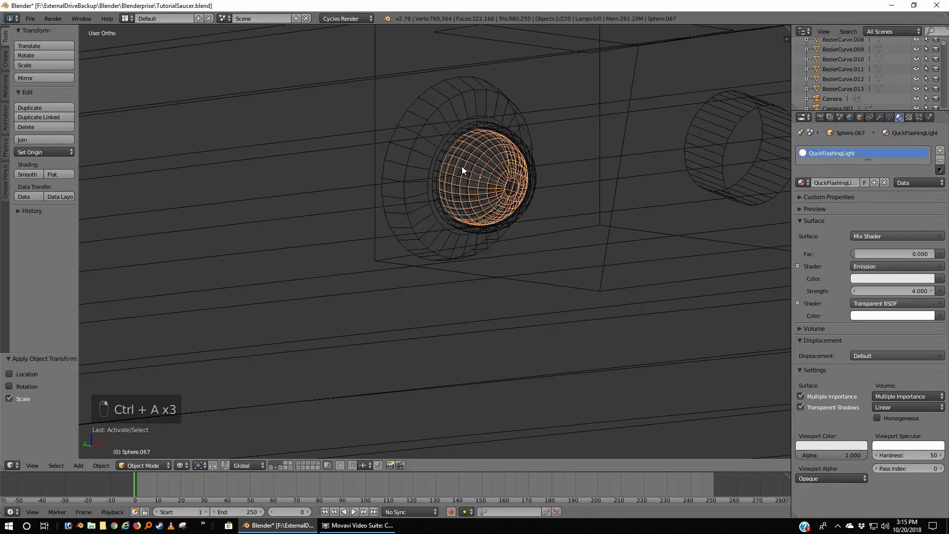
key(ctrl+a)
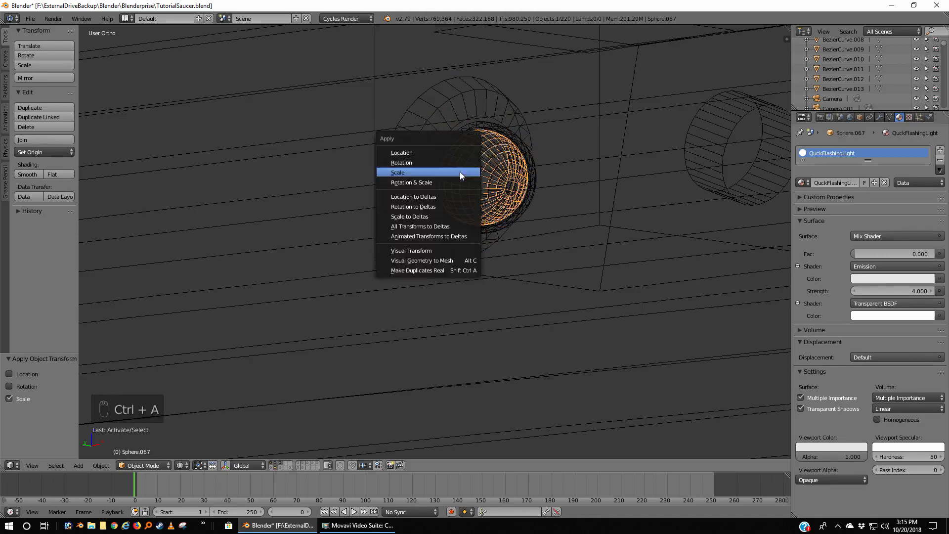
click(409, 156)
key(ctrl+a)
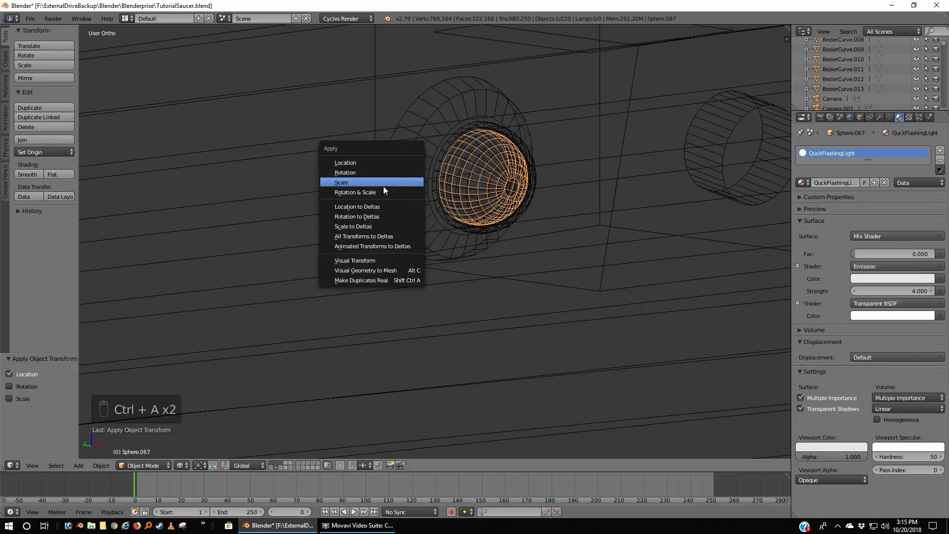
click(375, 192)
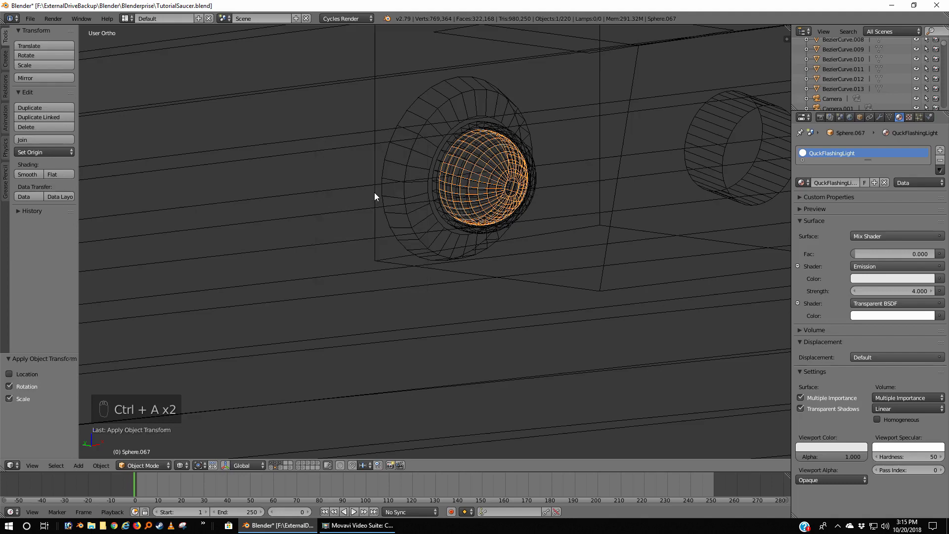
Step: Select the frosted glass dome and apply its location, rotation and scale
right_click(499, 142)
key(ctrl+a)
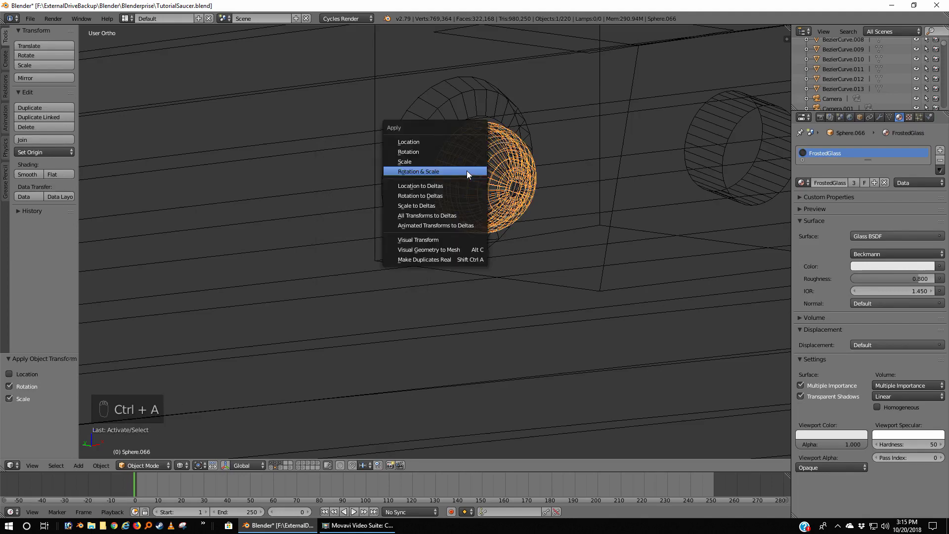
click(428, 141)
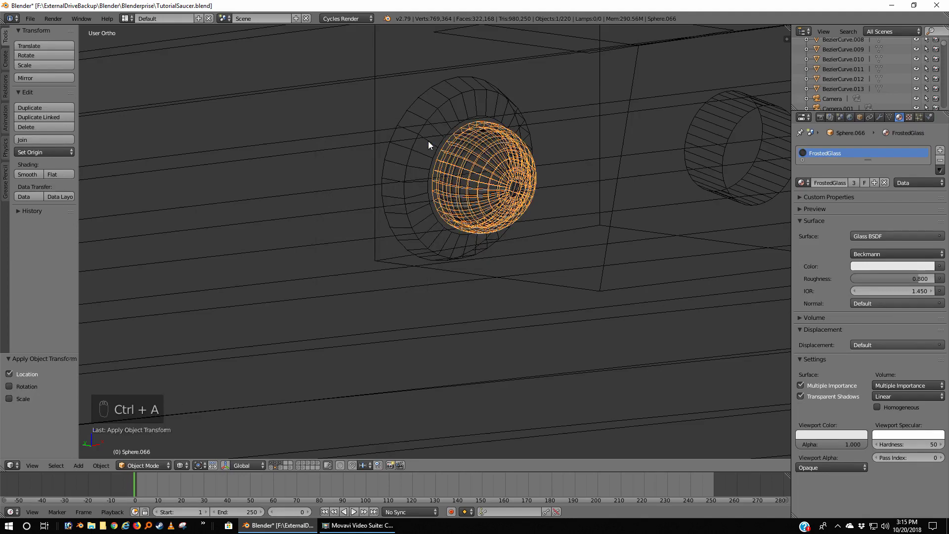
key(ctrl+a)
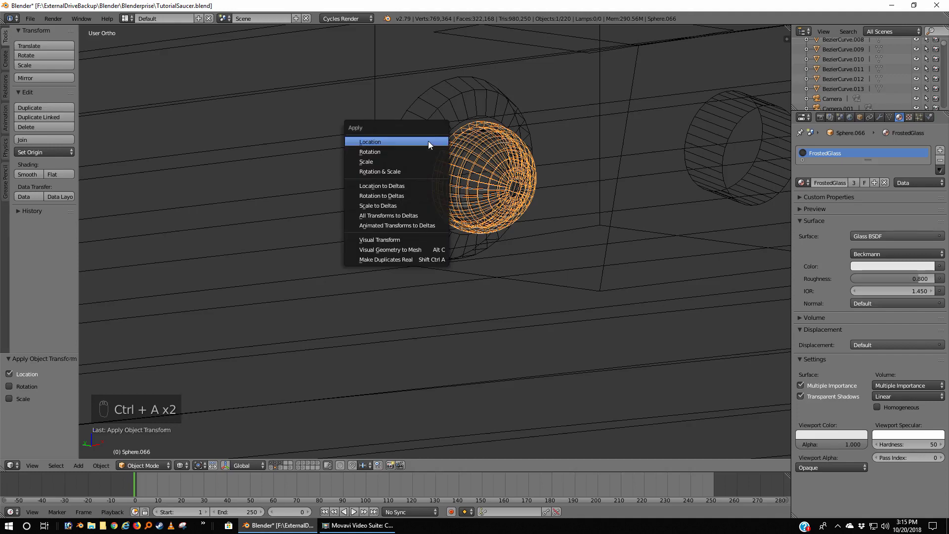
click(406, 171)
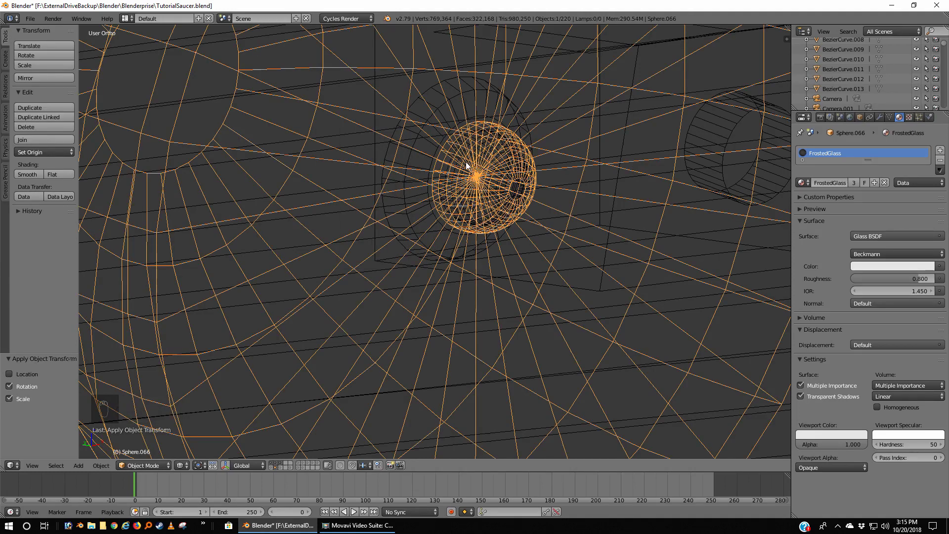
Step: Undo the frosted glass dome's combined rotation and scale application, and apply only its rotation
key(ctrl+z)
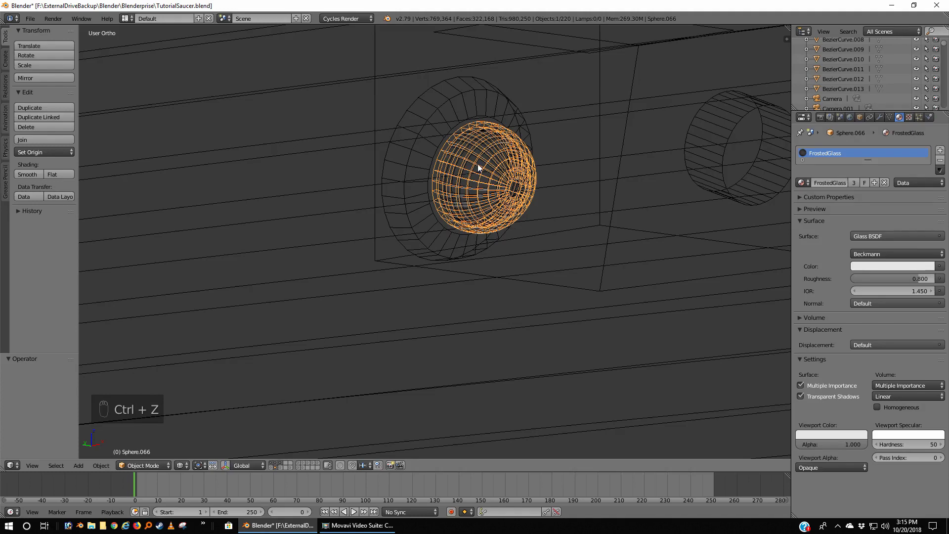
key(ctrl+a)
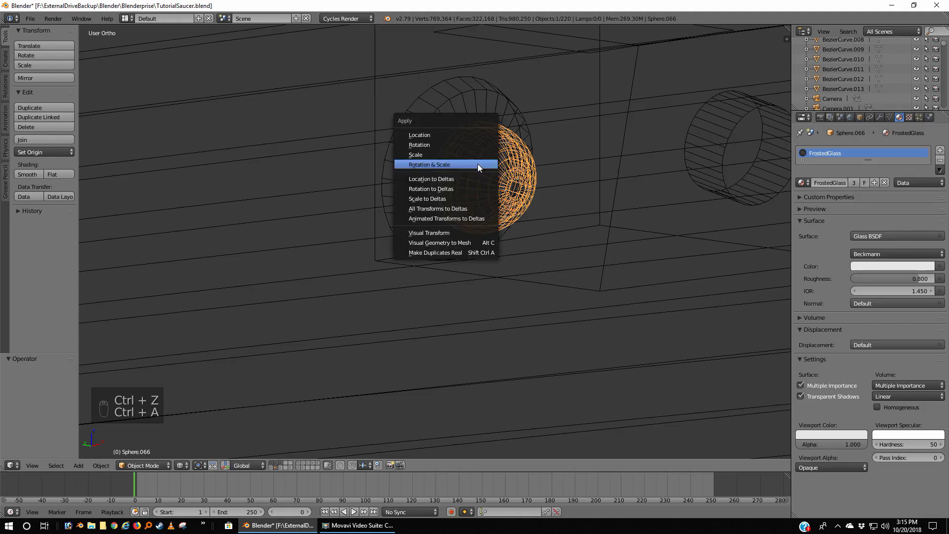
click(432, 146)
Step: Try applying the frosted glass dome's scale on its own, and undo it
key(ctrl+a)
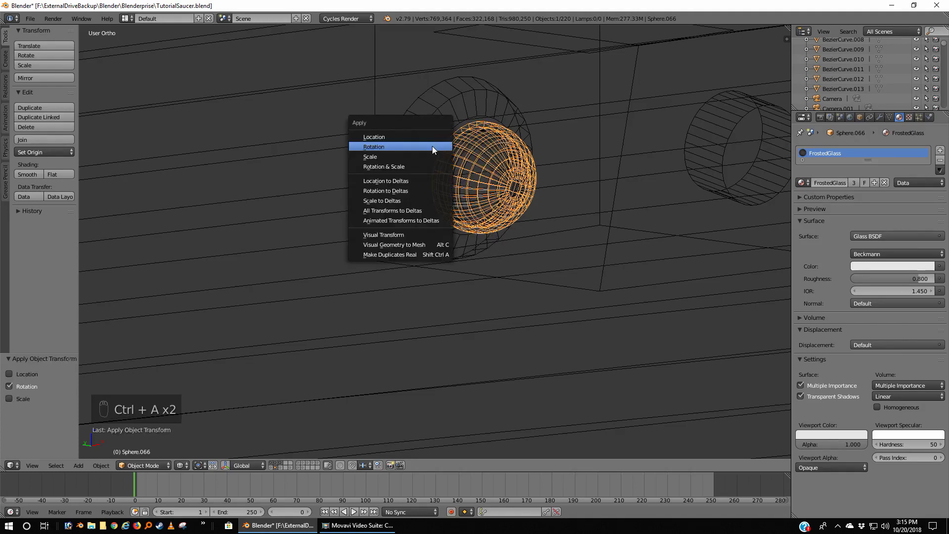
click(416, 153)
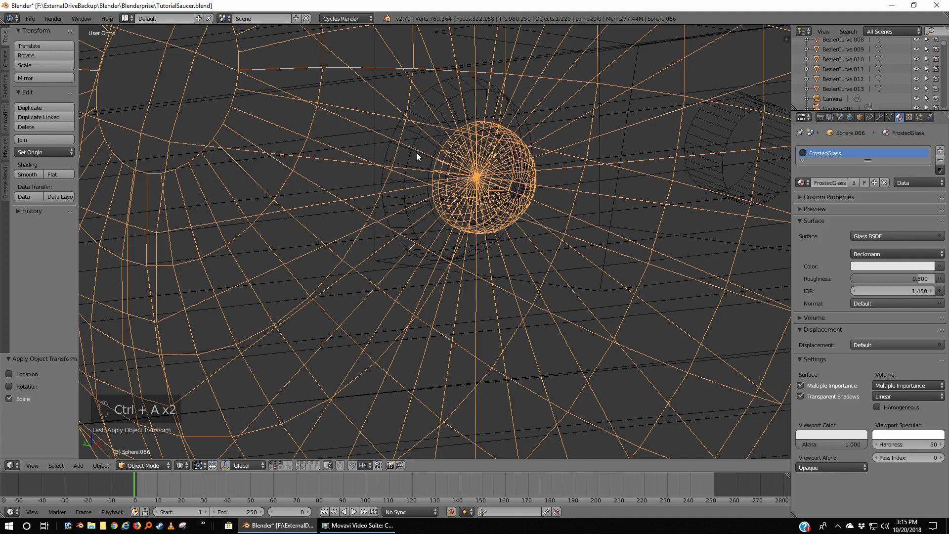
scroll(416, 163, down, 6)
scroll(416, 175, up, 2)
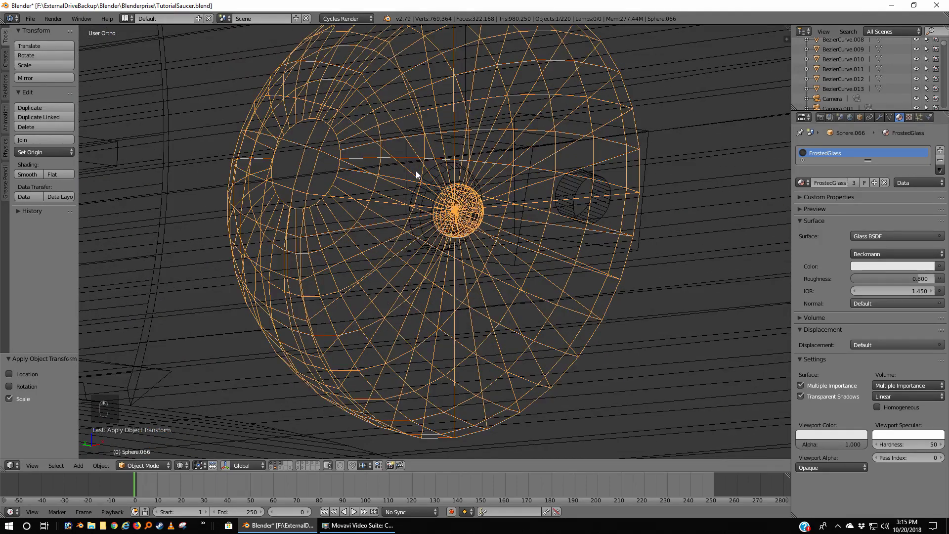
key(ctrl+z)
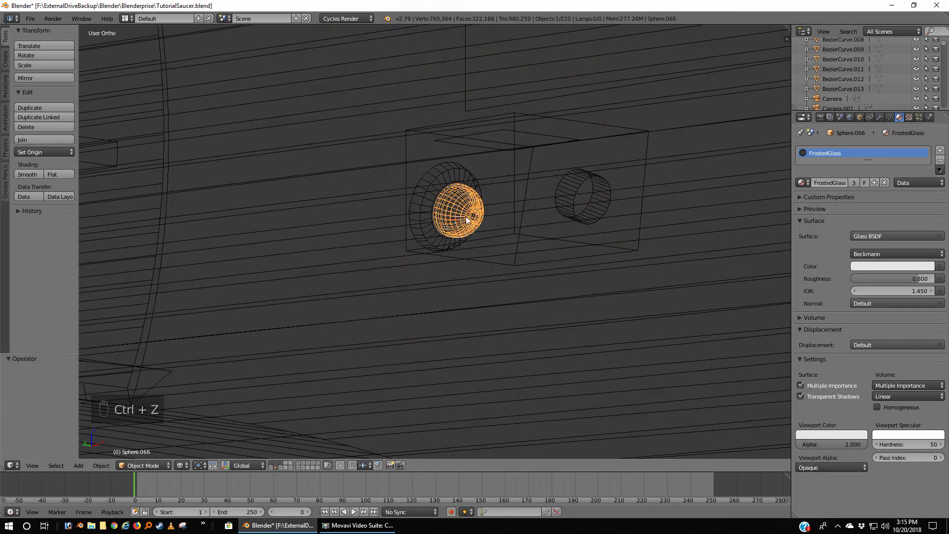
Step: Try applying the frosted glass dome's location followed by its scale, and undo the attempt
scroll(463, 223, up, 4)
scroll(463, 223, up, 1)
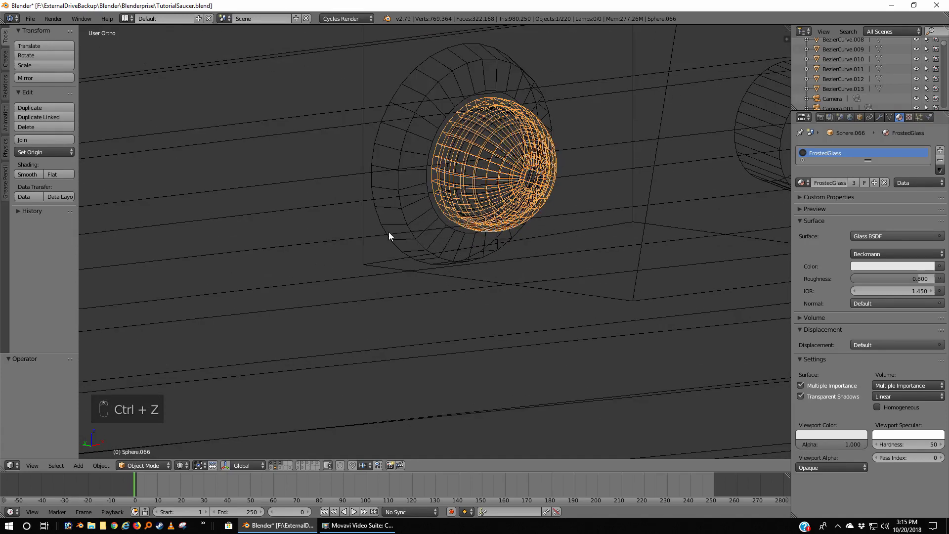
key(ctrl+a)
click(354, 214)
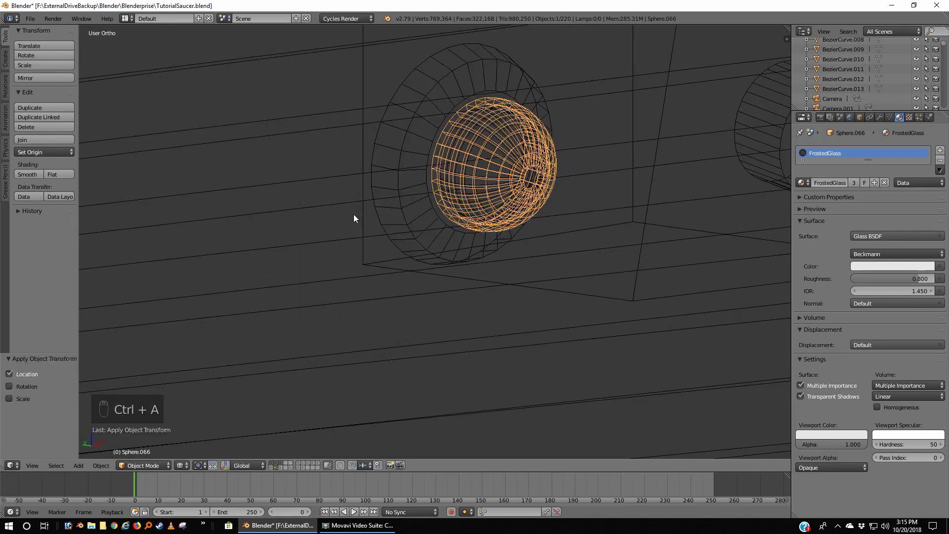
key(ctrl+a)
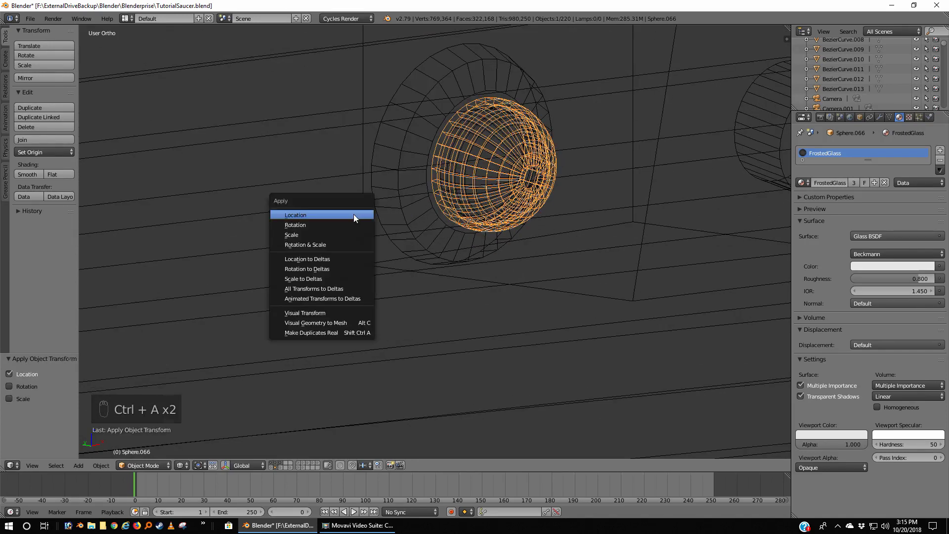
click(322, 233)
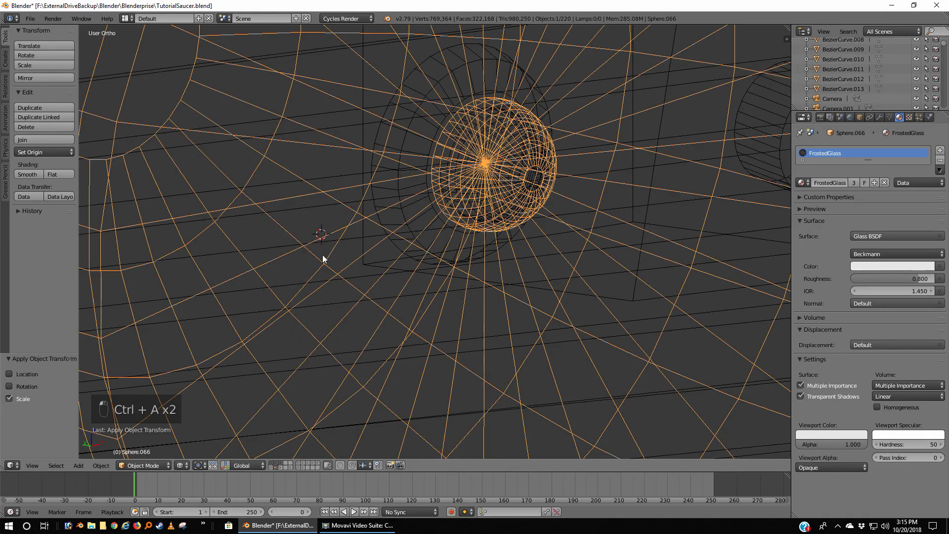
key(ctrl+a)
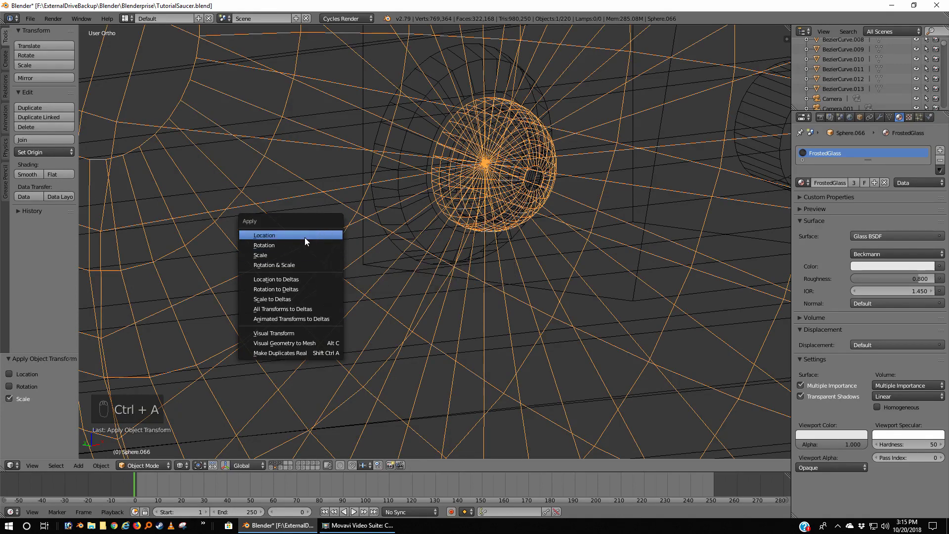
key(ctrl+z)
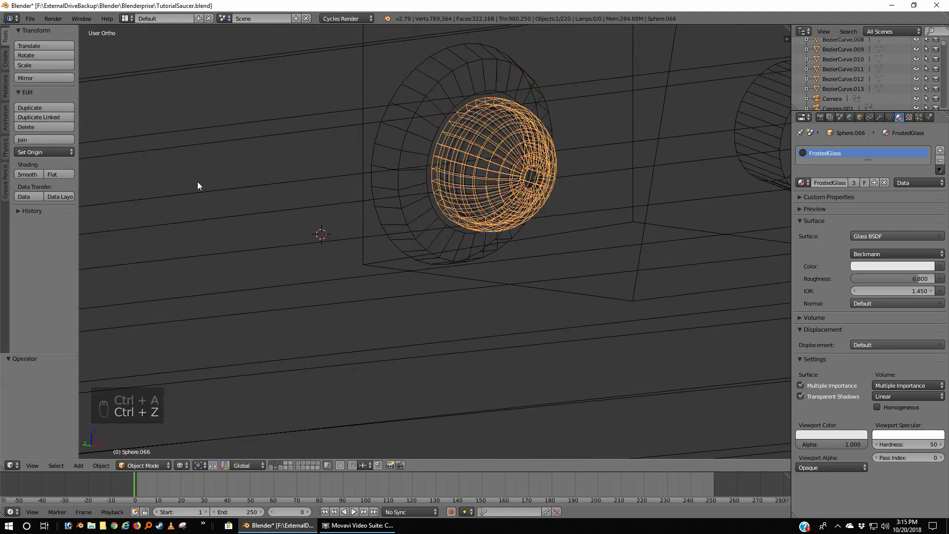
key(ctrl+z)
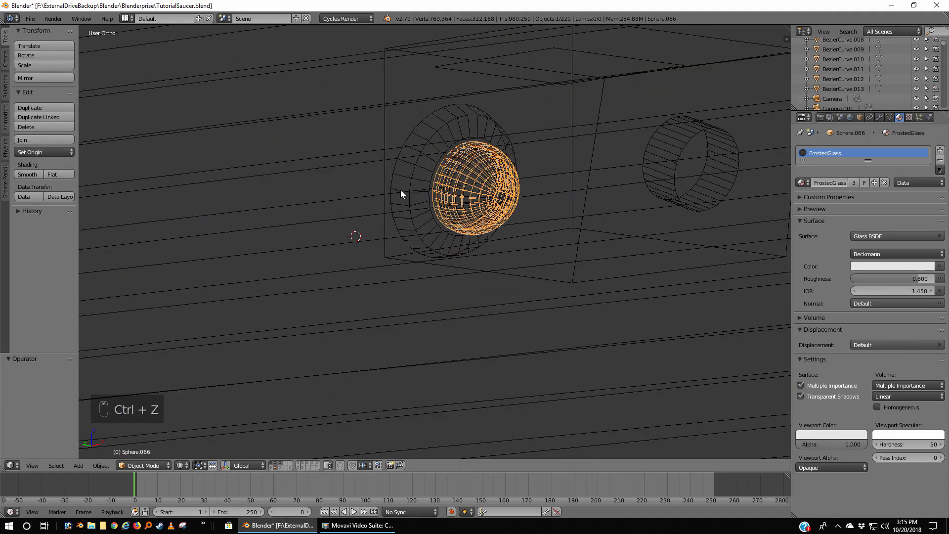
Step: Snap the 3D cursor to the scene center and set the frosted glass dome's origin to the 3D cursor
key(shift+a)
key(shift+s)
key(shift+s)
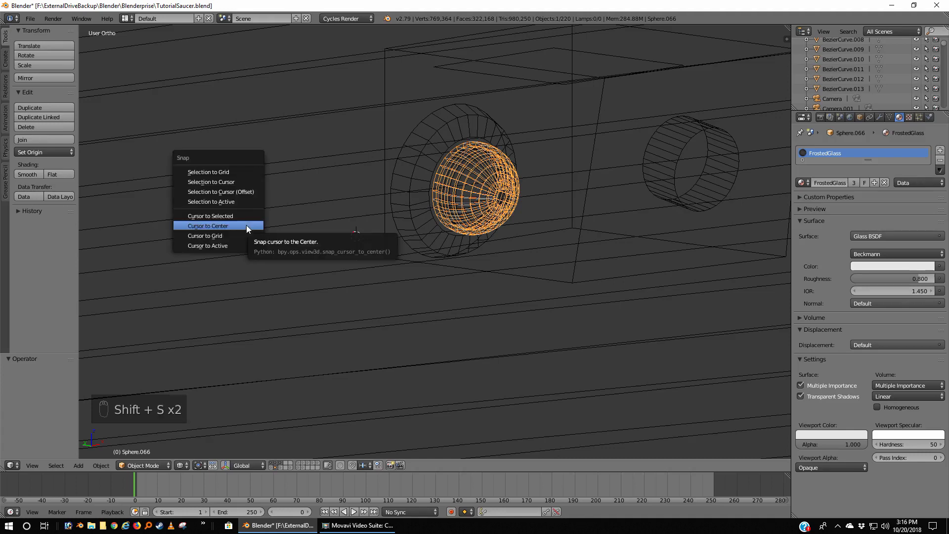
click(247, 226)
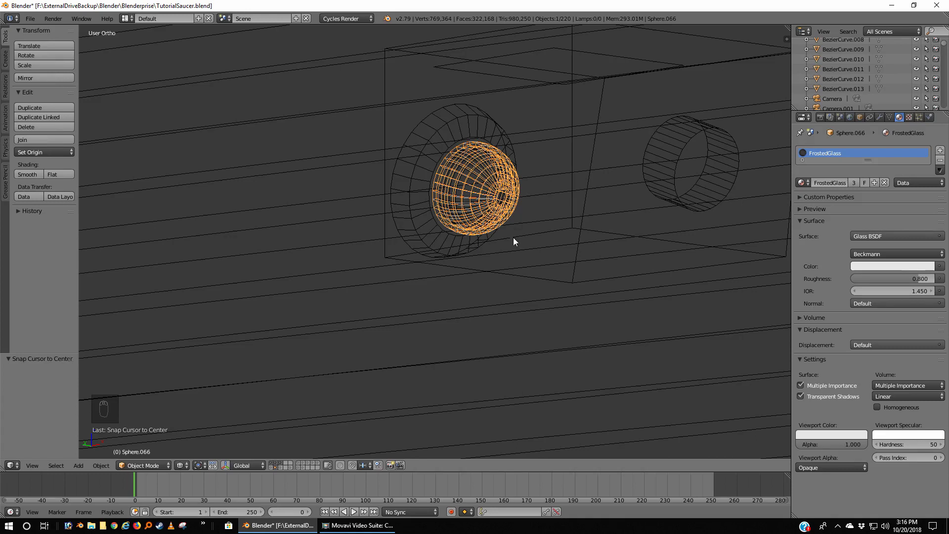
key(ctrl+alt+shift+c)
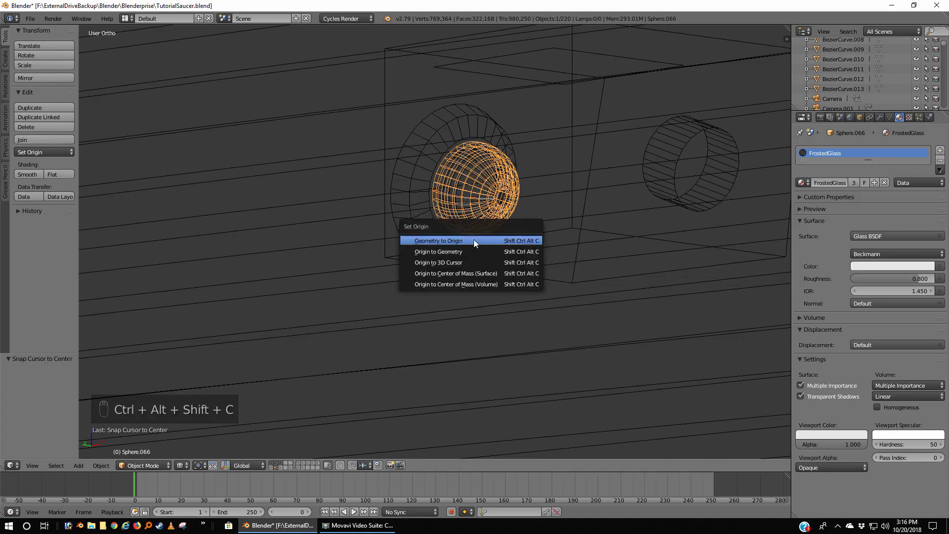
click(445, 263)
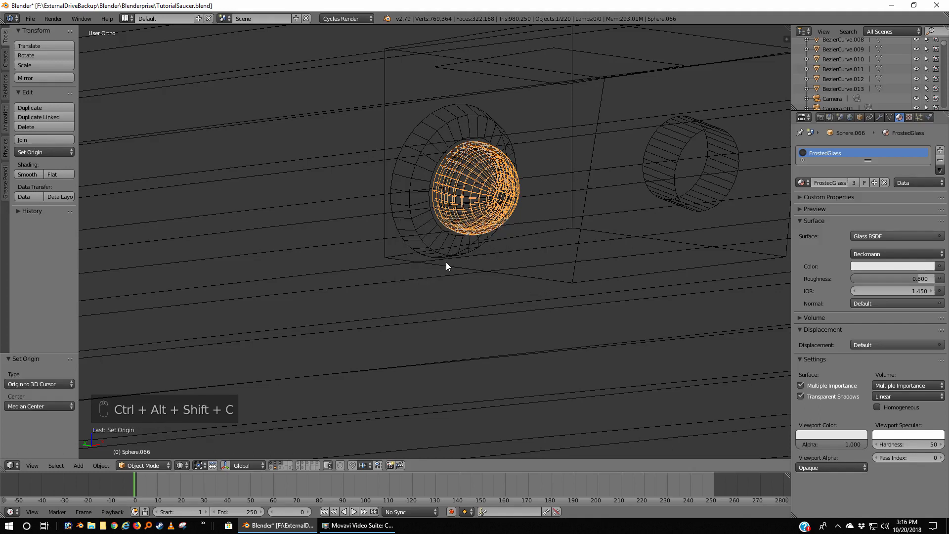
Step: Set the origins of the inner flashing light sphere and the gold base to the 3D cursor
right_click(466, 193)
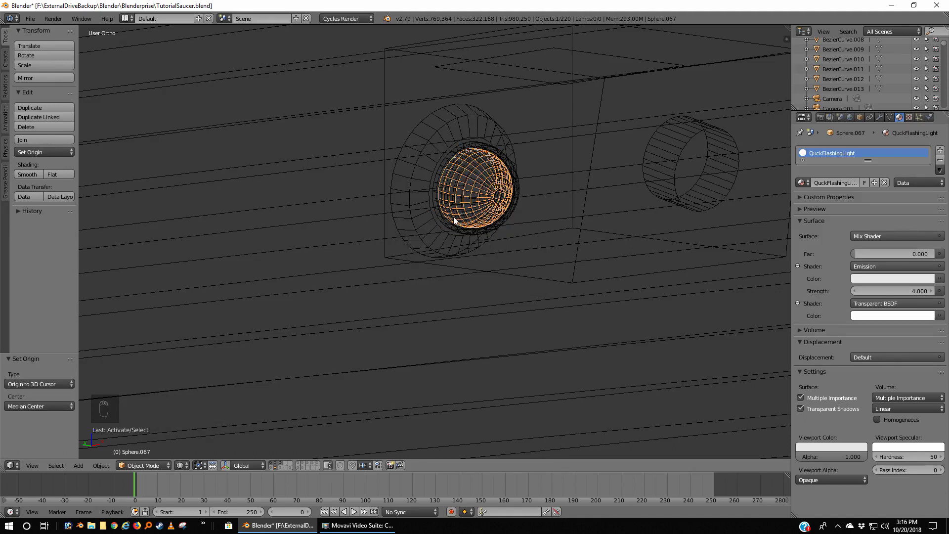
key(ctrl+alt+shift+c)
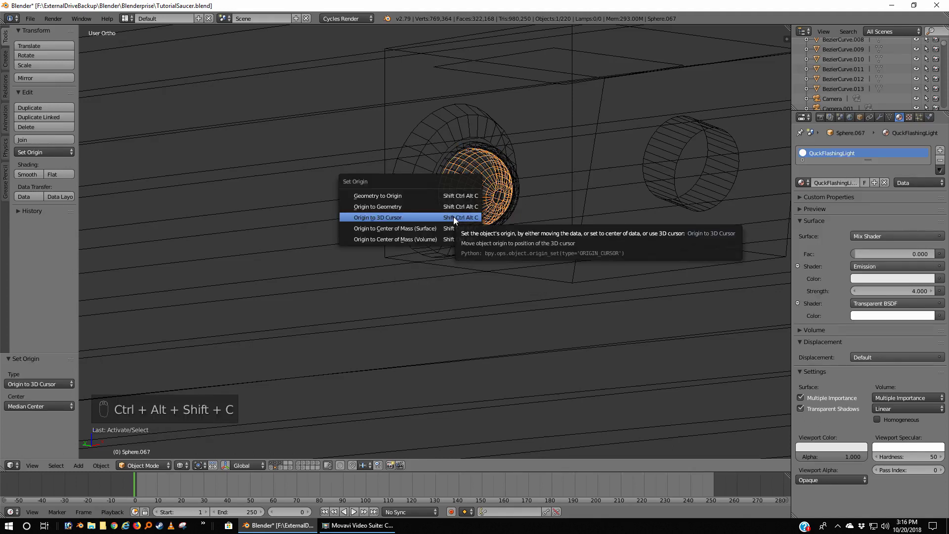
click(453, 218)
right_click(423, 164)
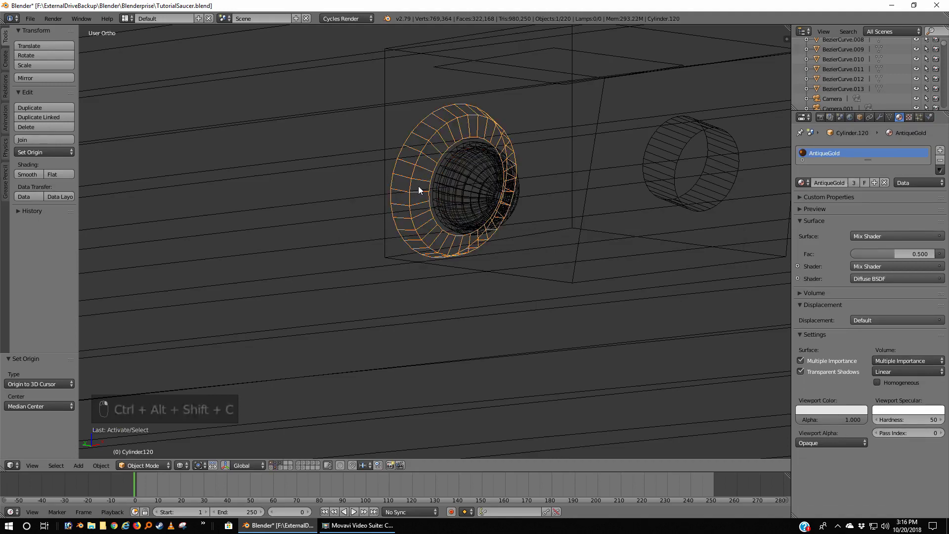
key(ctrl+alt+shift+c)
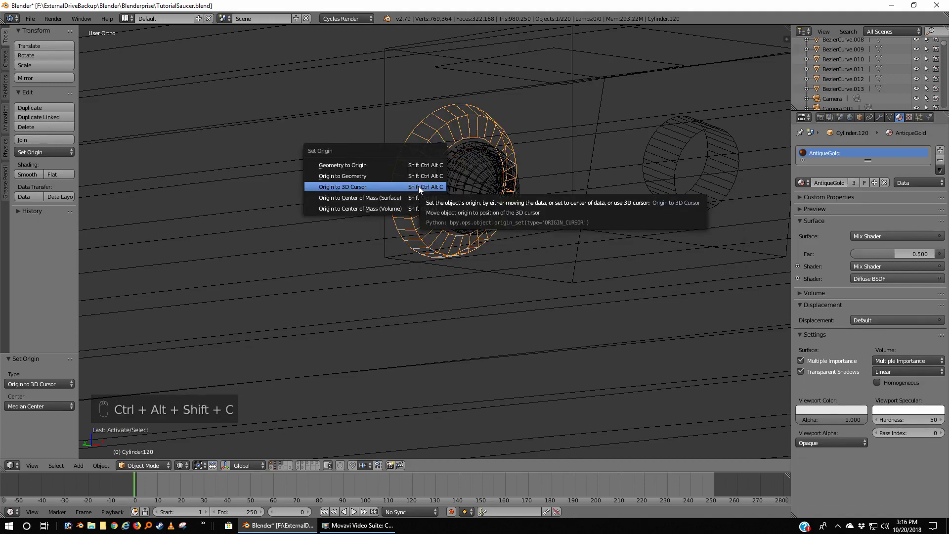
click(418, 187)
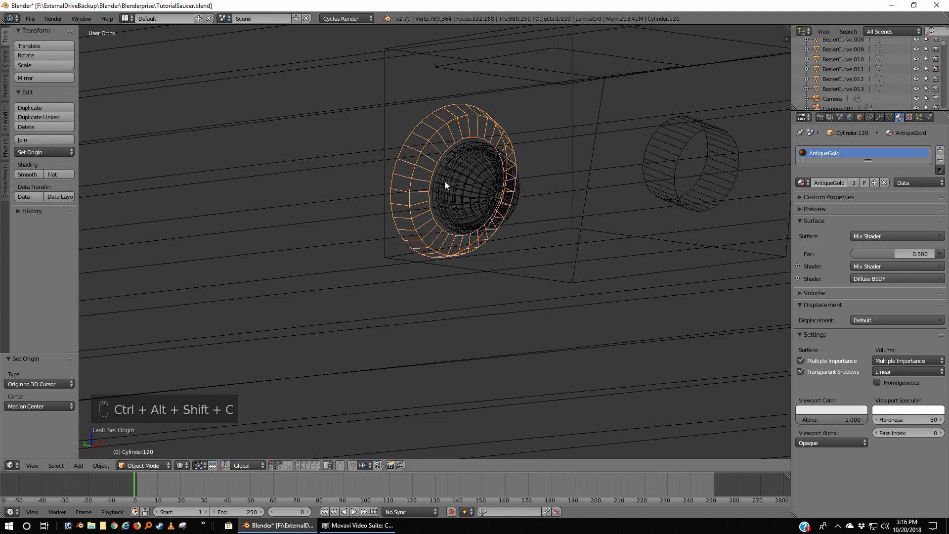
Step: Select the gold base, inner sphere and frosted glass dome together and duplicate them in place
shift+right_click(468, 165)
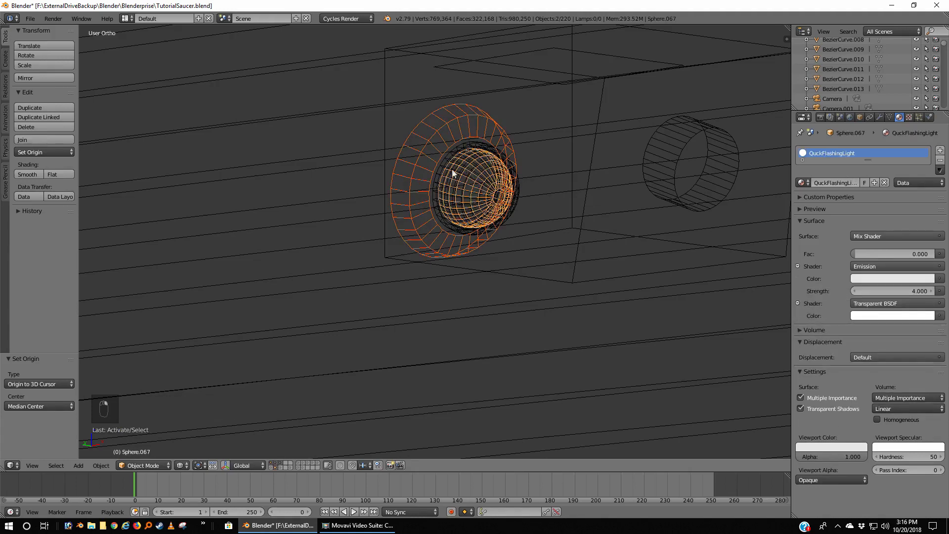
shift+right_click(459, 166)
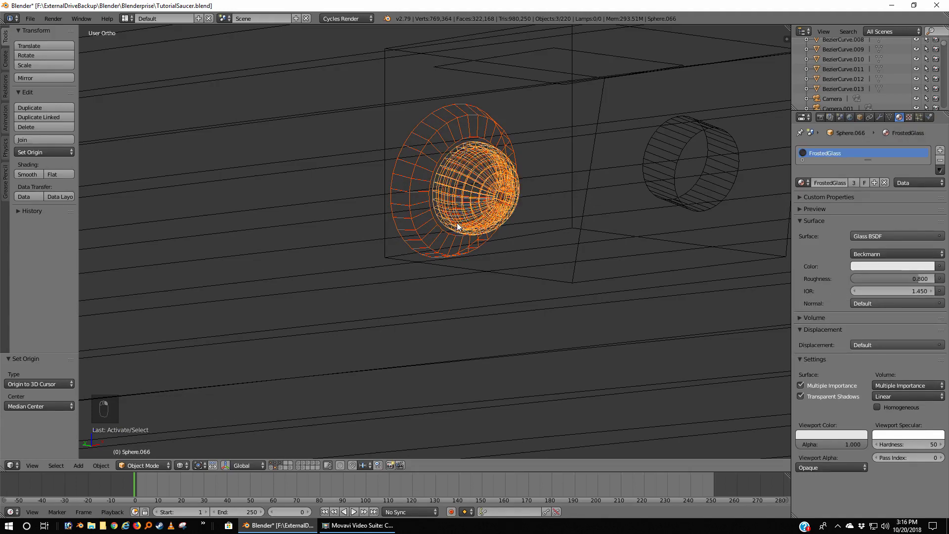
key(shift+d)
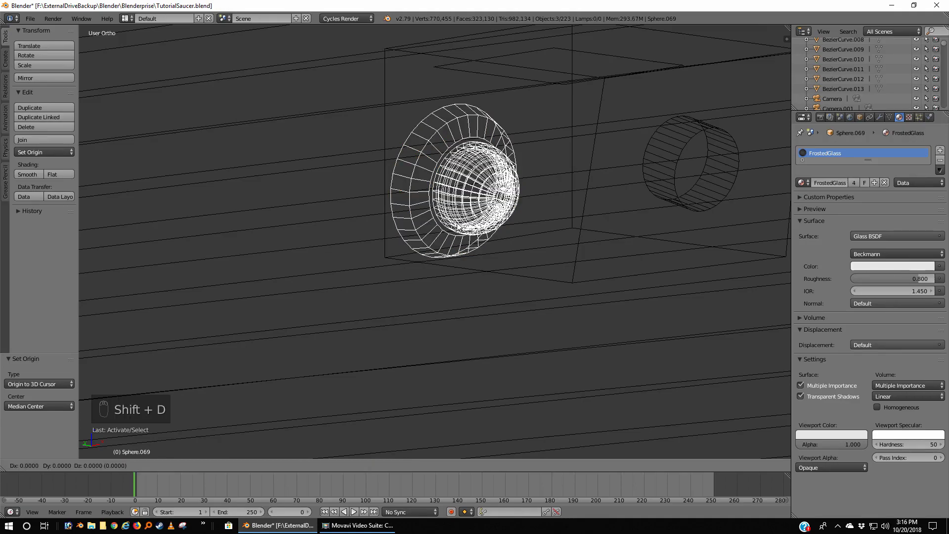
right_click(457, 225)
Step: In top view, add a Mirror modifier on only the Y axis to the duplicated dome and move it above the Solidify modifier
key(KP_1)
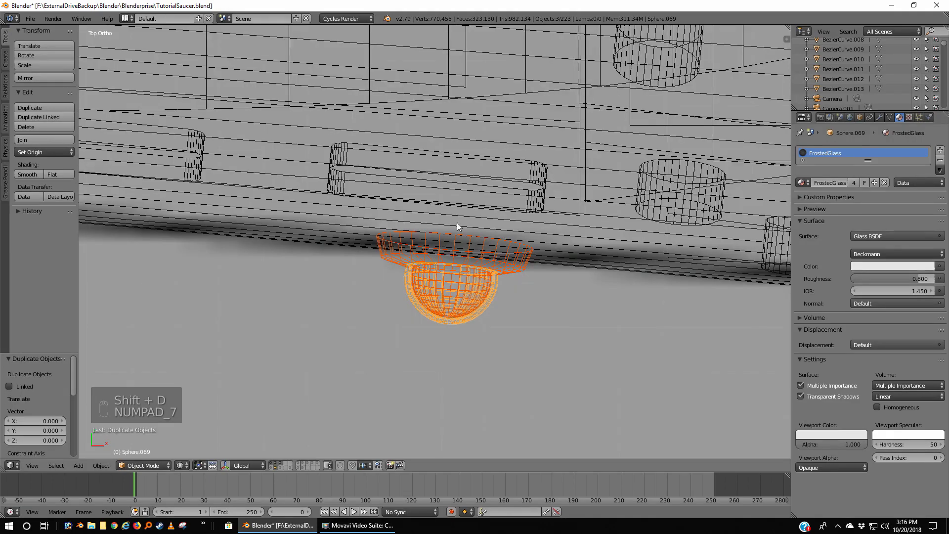
key(KP_7)
scroll(574, 196, down, 5)
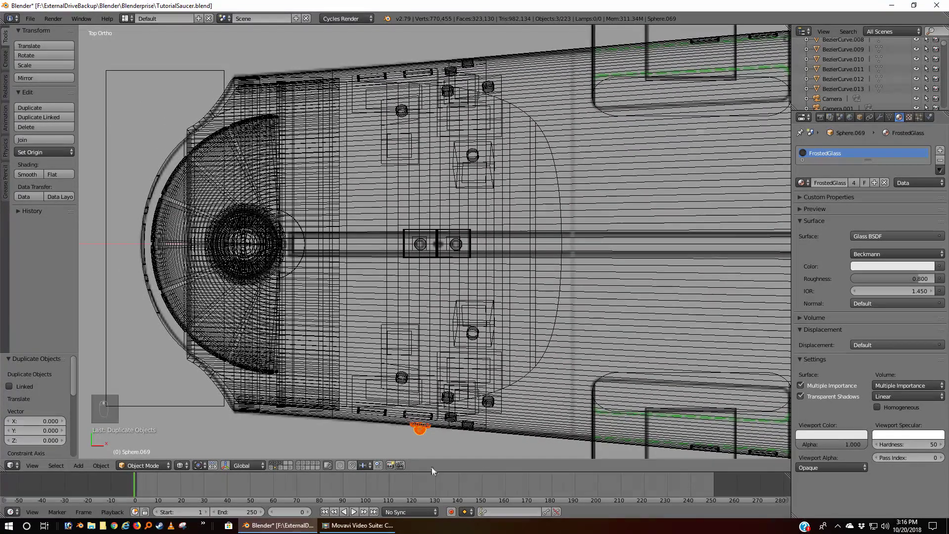
click(880, 117)
click(832, 148)
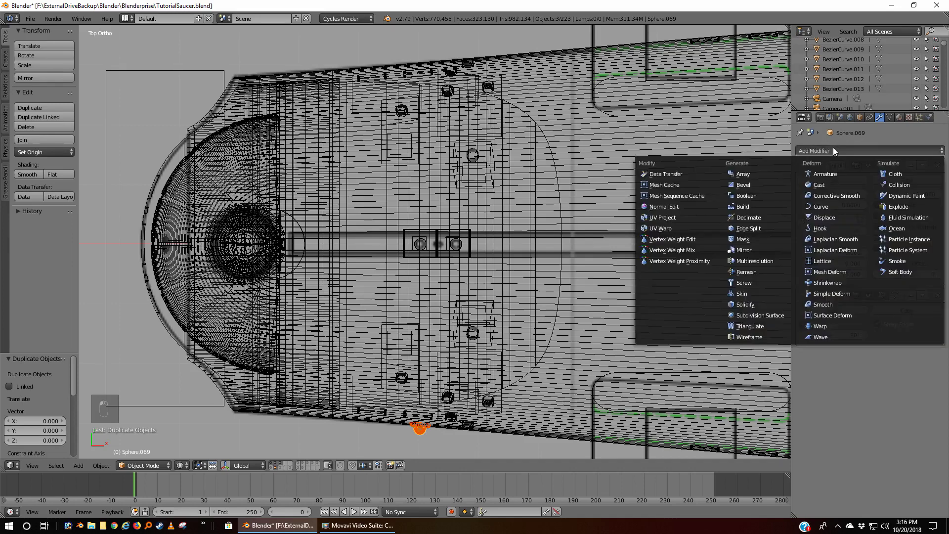
click(743, 249)
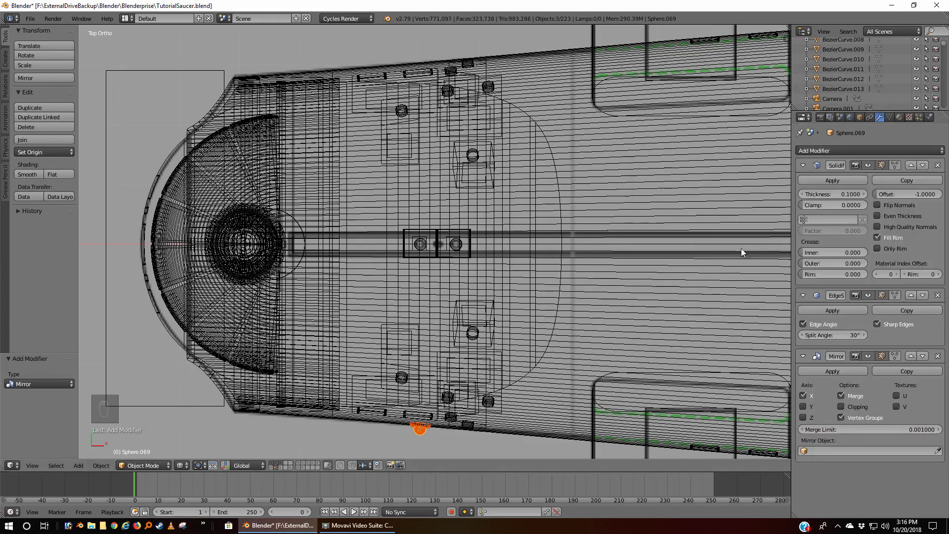
click(803, 395)
click(803, 407)
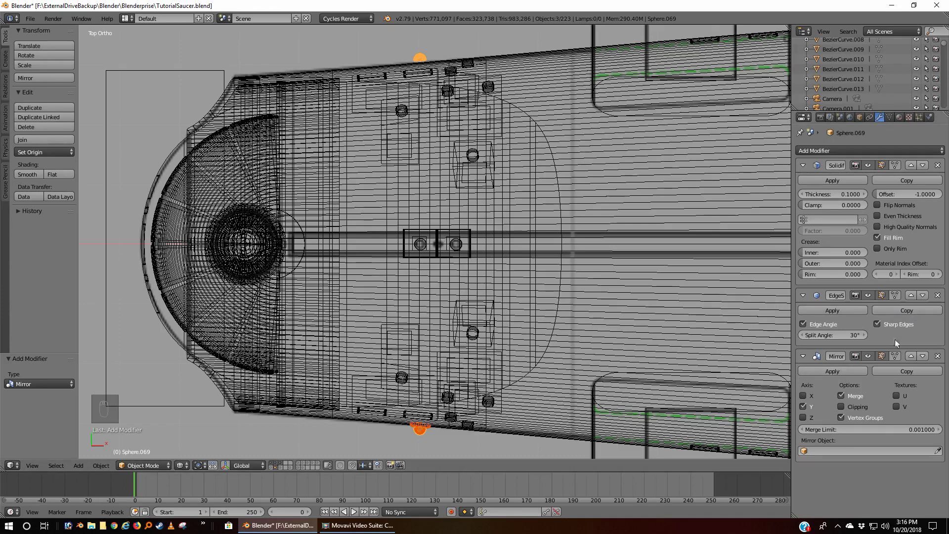
click(911, 356)
click(911, 296)
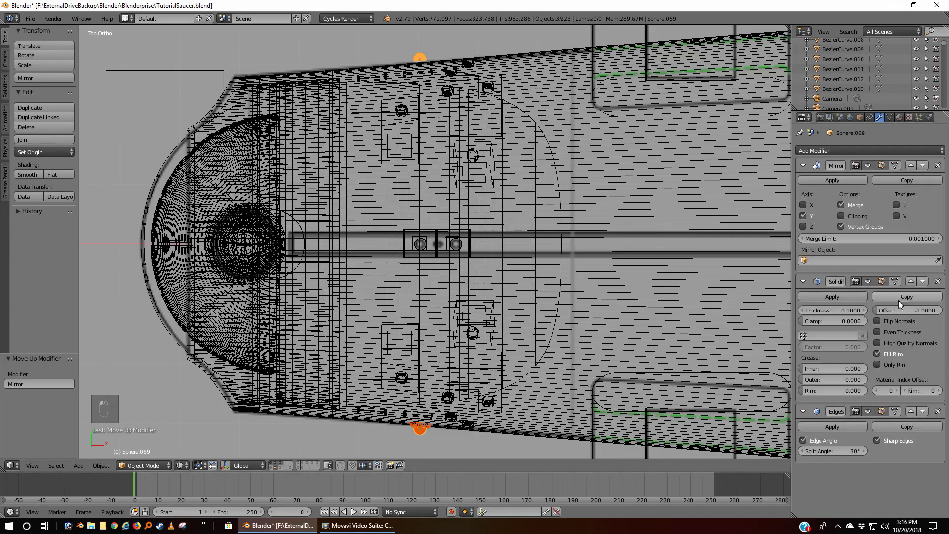
Step: Add a Mirror modifier on only the Y axis to the duplicated inner flashing light sphere
scroll(394, 434, up, 6)
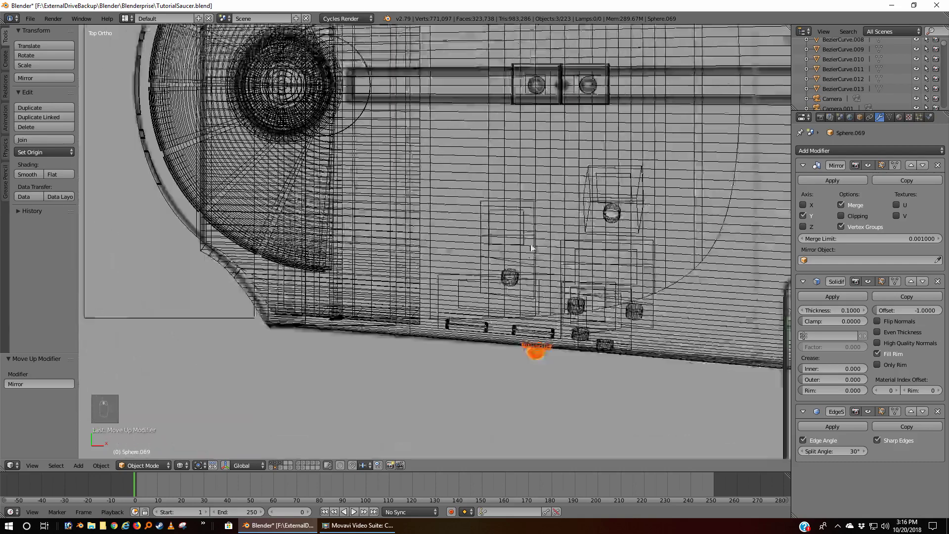
ctrl+scroll(546, 374, up, 2)
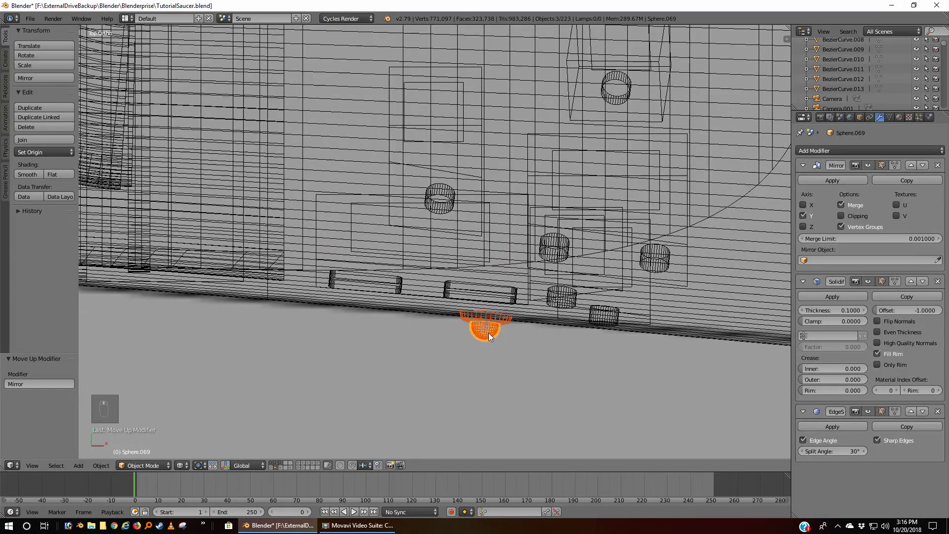
right_click(489, 333)
scroll(592, 310, down, 7)
shift+middle_drag(678, 206, 641, 303)
click(841, 150)
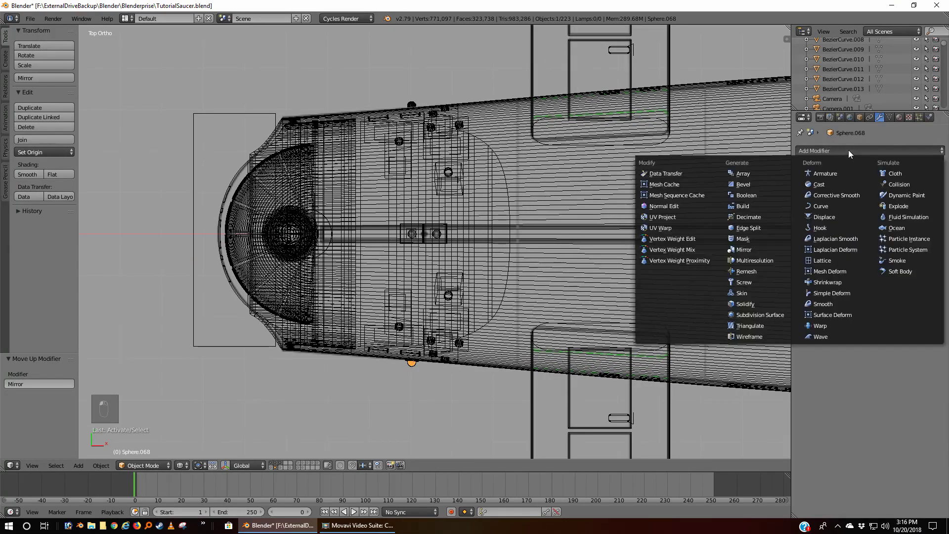
click(745, 250)
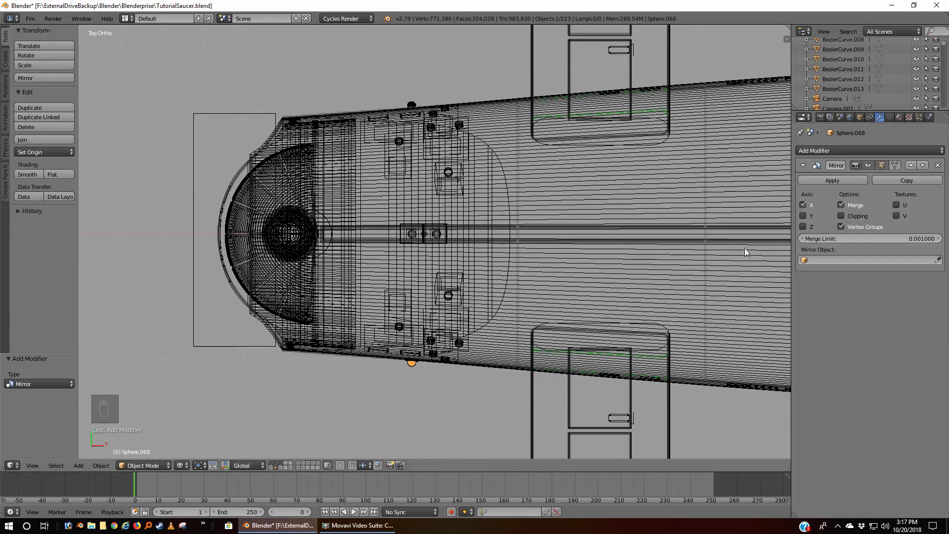
click(804, 204)
click(803, 216)
Step: Add a Mirror modifier on only the Y axis to the duplicated gold base and move it above the Edge Split modifier
scroll(397, 376, up, 5)
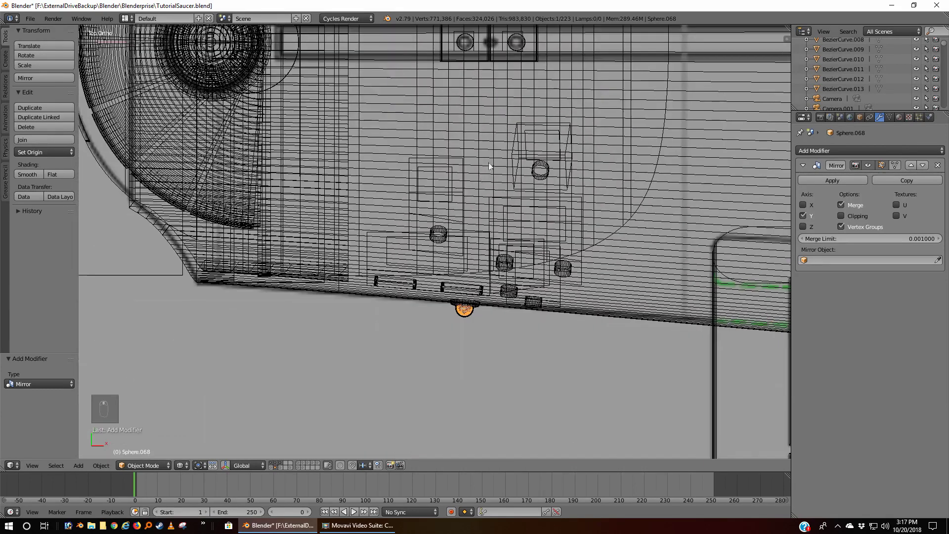
right_click(461, 304)
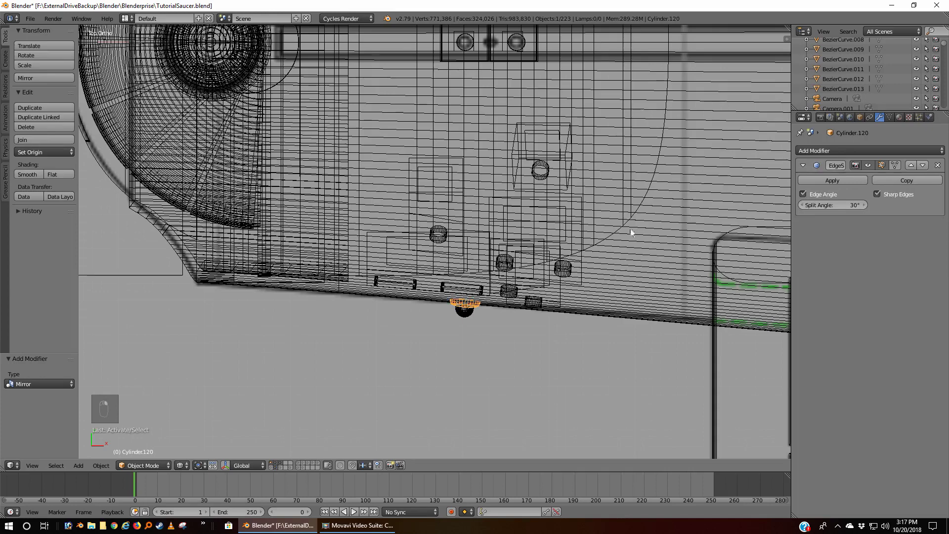
scroll(631, 231, down, 2)
scroll(701, 174, down, 3)
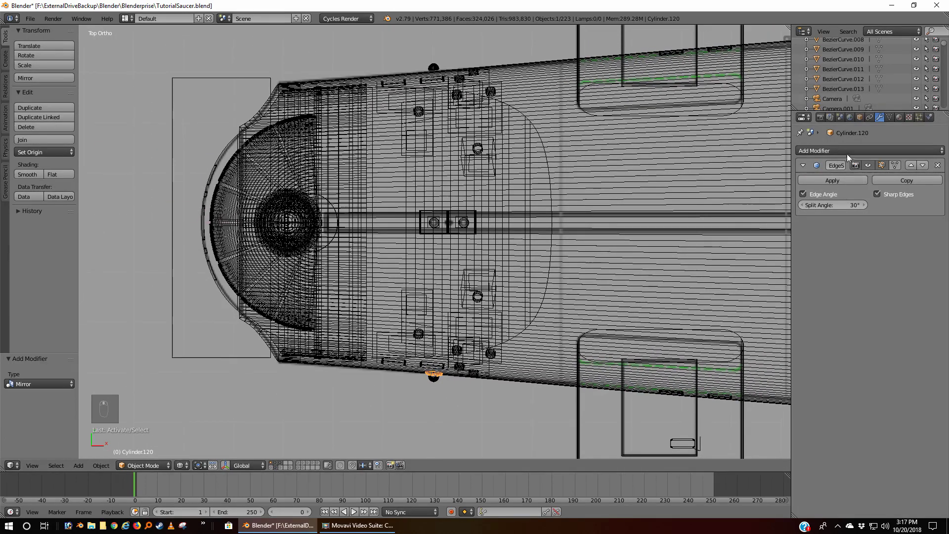
click(848, 151)
click(753, 250)
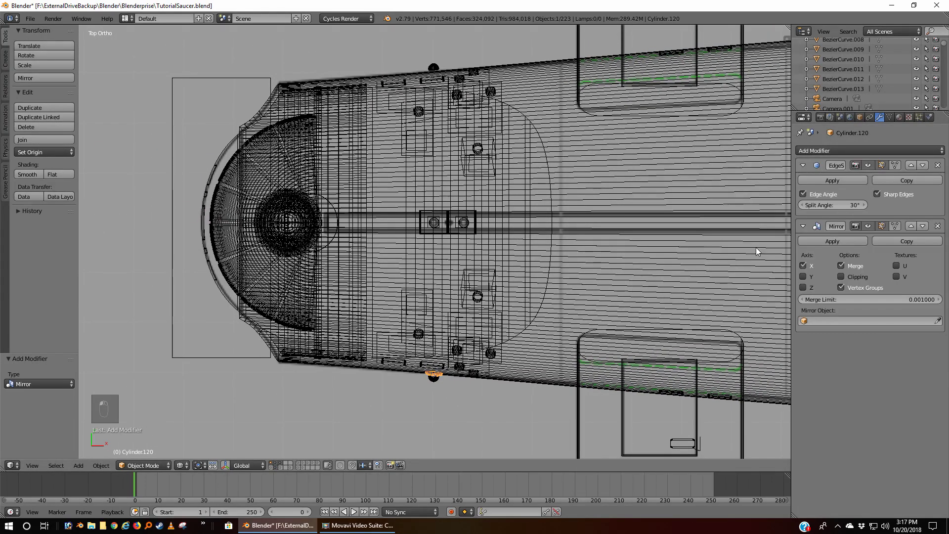
click(911, 226)
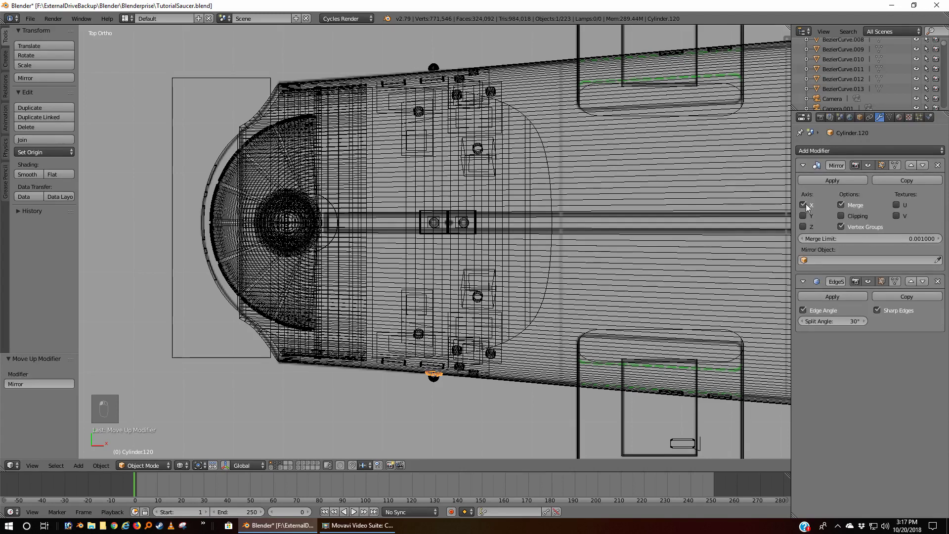
click(803, 204)
click(803, 216)
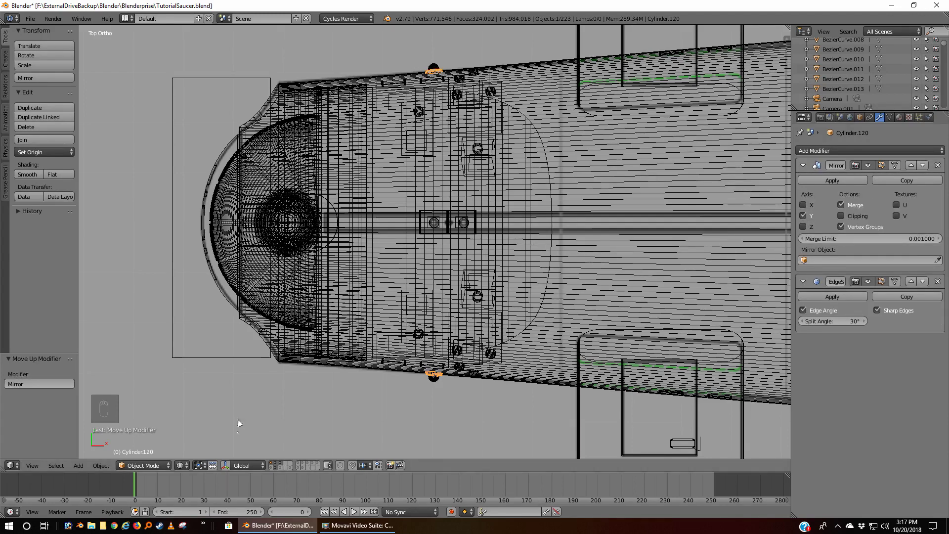
Step: Examine the mirrored flashing lights on the rear hull in solid and wireframe shading, leaving nothing selected in front view
key(z)
mouse_move(395, 364)
middle_down()
mouse_move(369, 394)
mouse_move(467, 340)
mouse_move(497, 277)
mouse_move(364, 275)
mouse_move(514, 289)
mouse_move(381, 285)
mouse_move(500, 297)
mouse_move(533, 288)
mouse_move(415, 300)
middle_up()
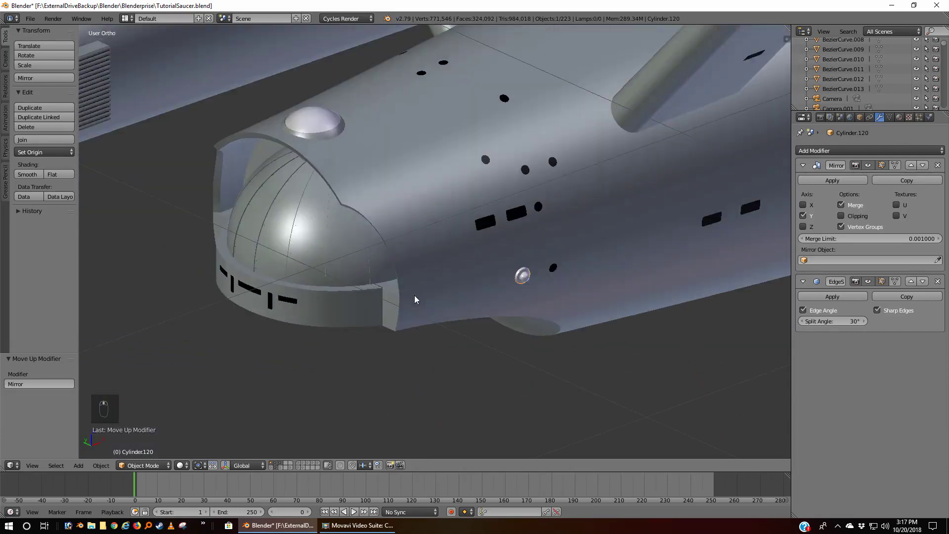
key(KP_1)
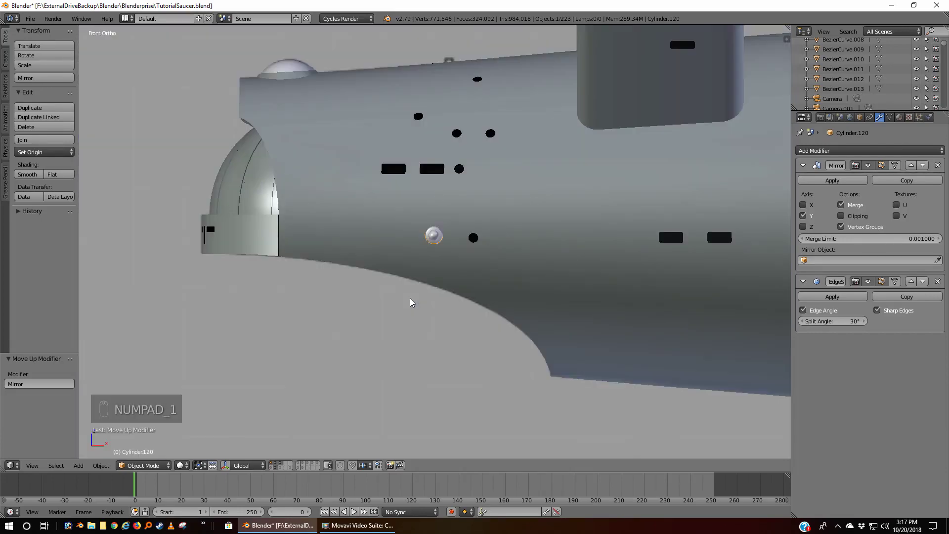
key(z)
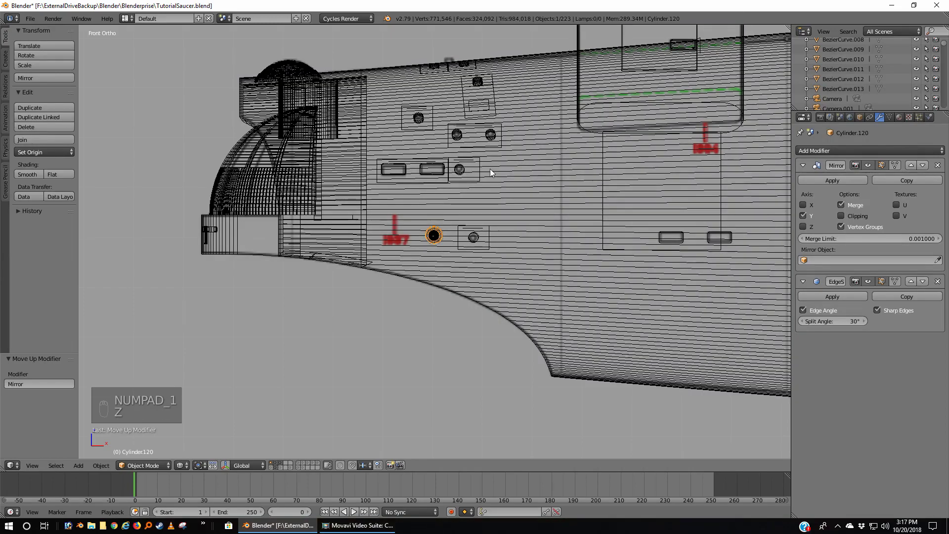
key(a)
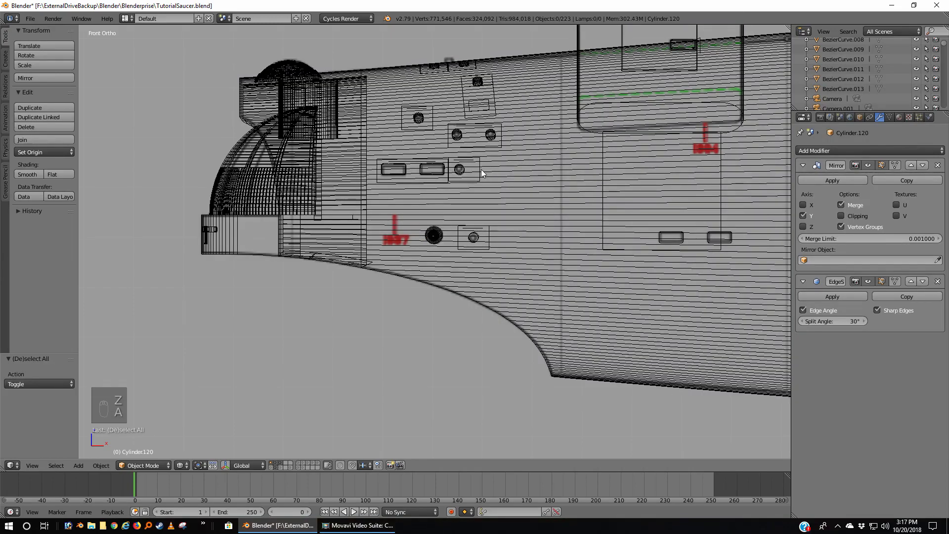
shift+middle_drag(482, 169, 546, 225)
right_click(559, 183)
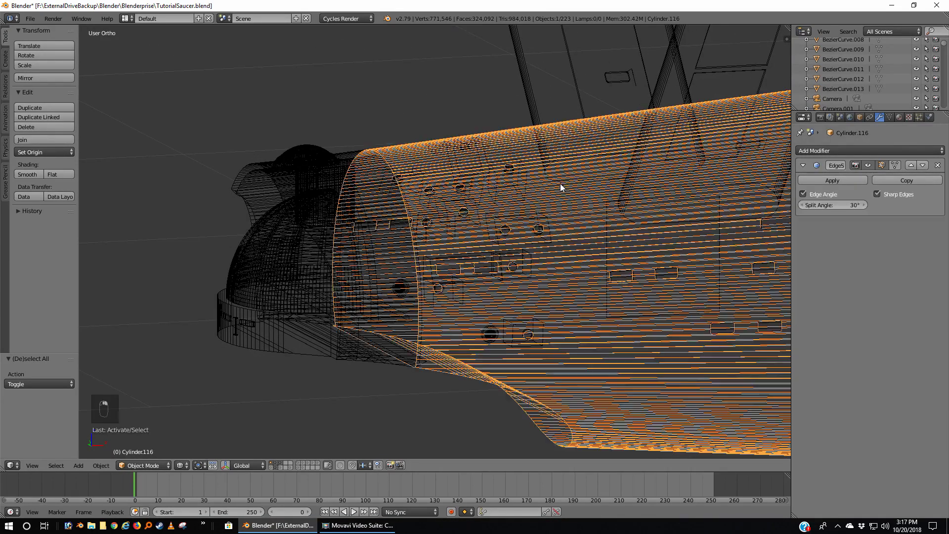
key(a)
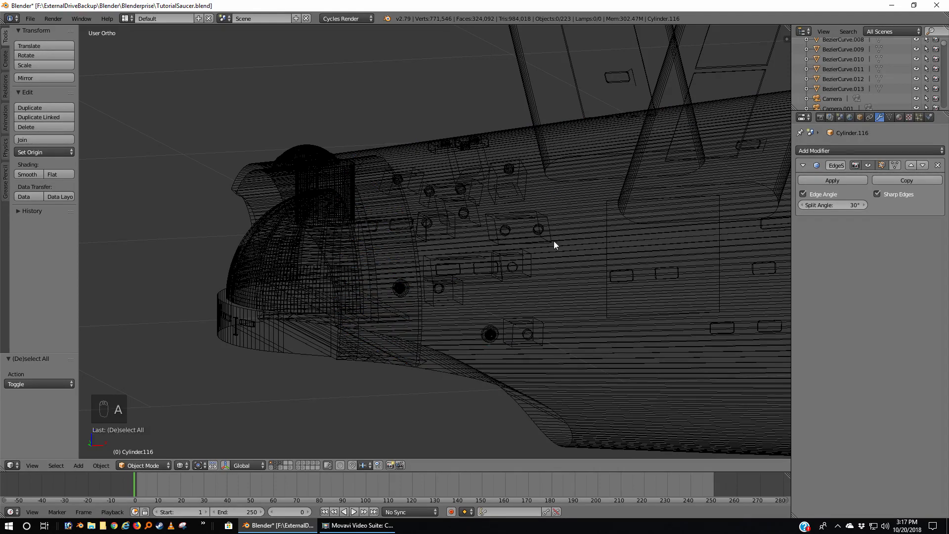
key(KP_1)
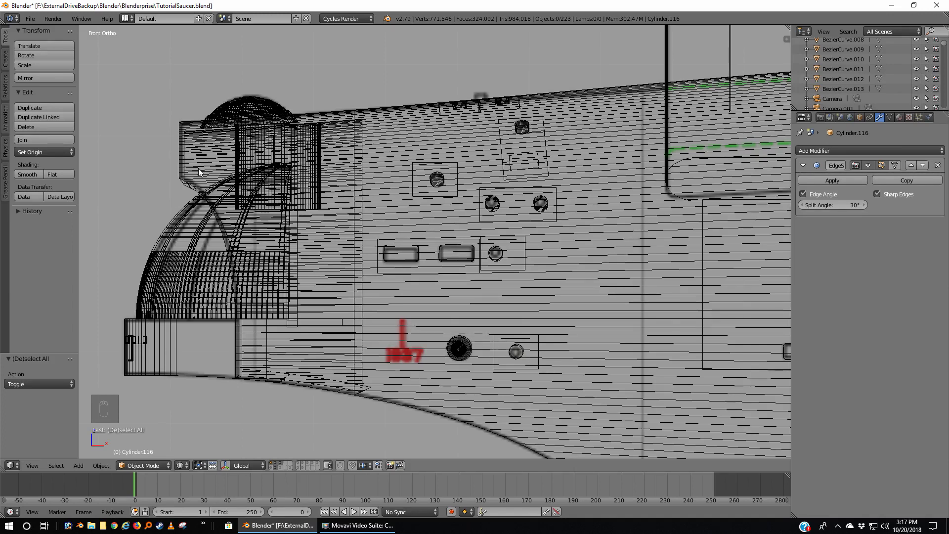
Step: In front view, add a UV sphere with 33 segments and 16 rings and rotate it 90 degrees
key(shift+a)
mouse_move(199, 171)
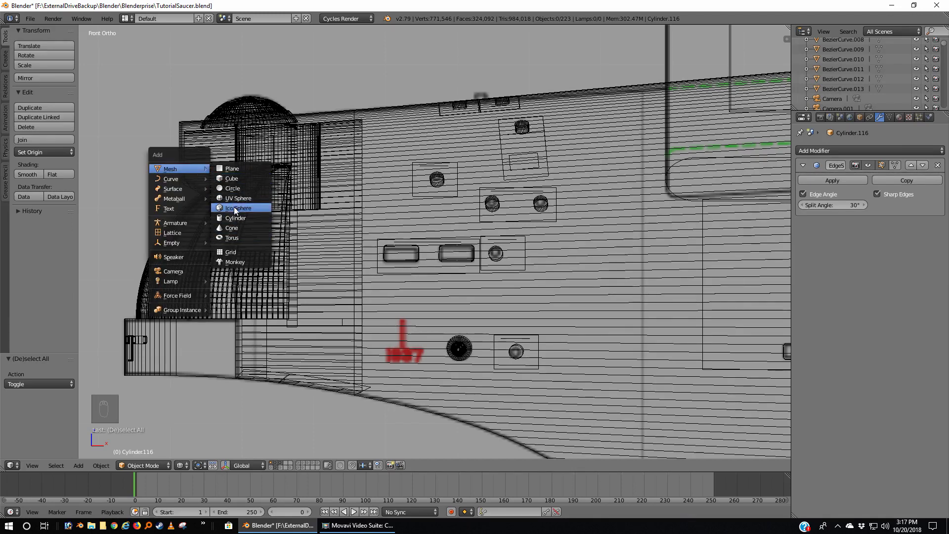
click(233, 199)
scroll(345, 178, down, 14)
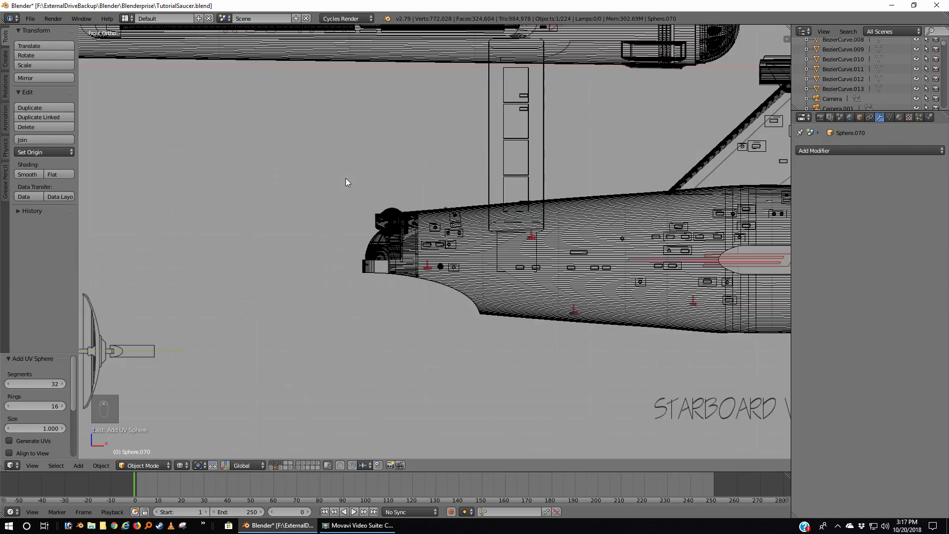
scroll(659, 212, up, 6)
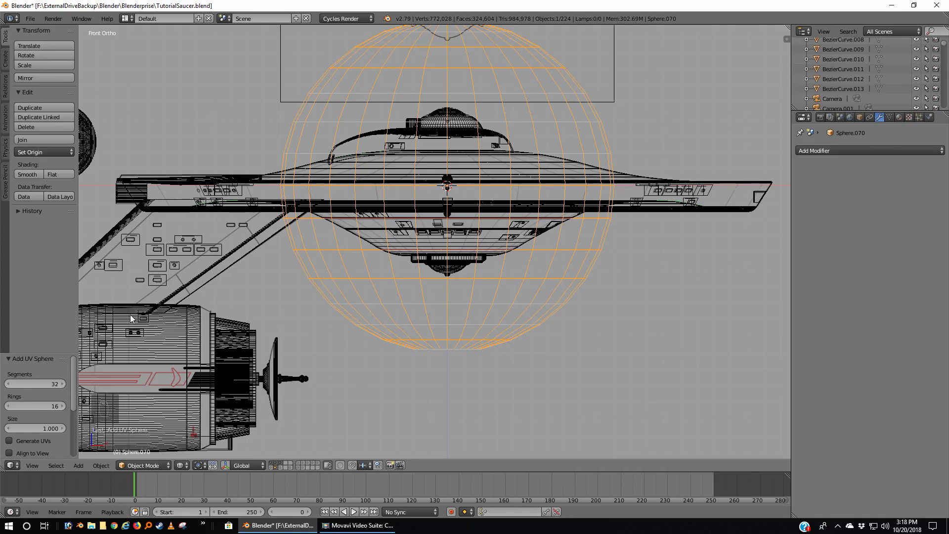
click(63, 384)
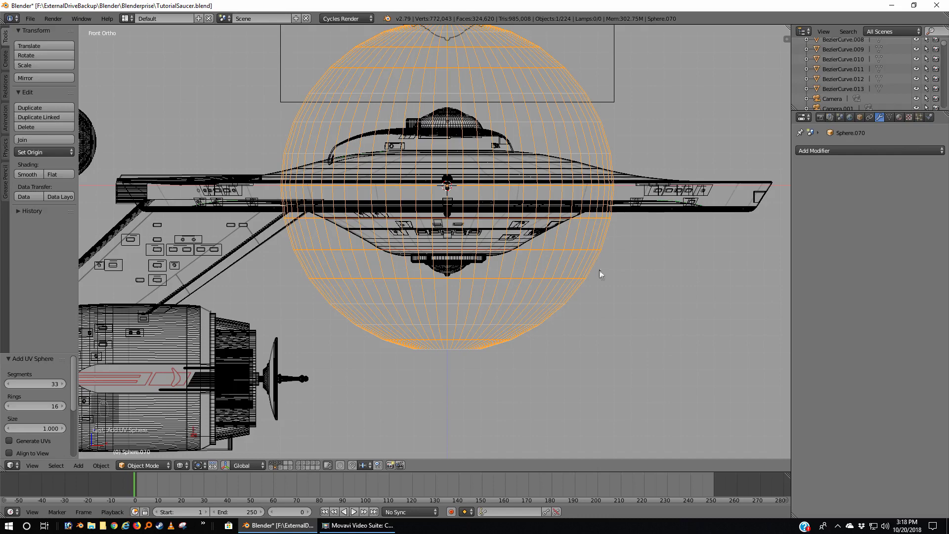
scroll(597, 295, down, 1)
text(r)
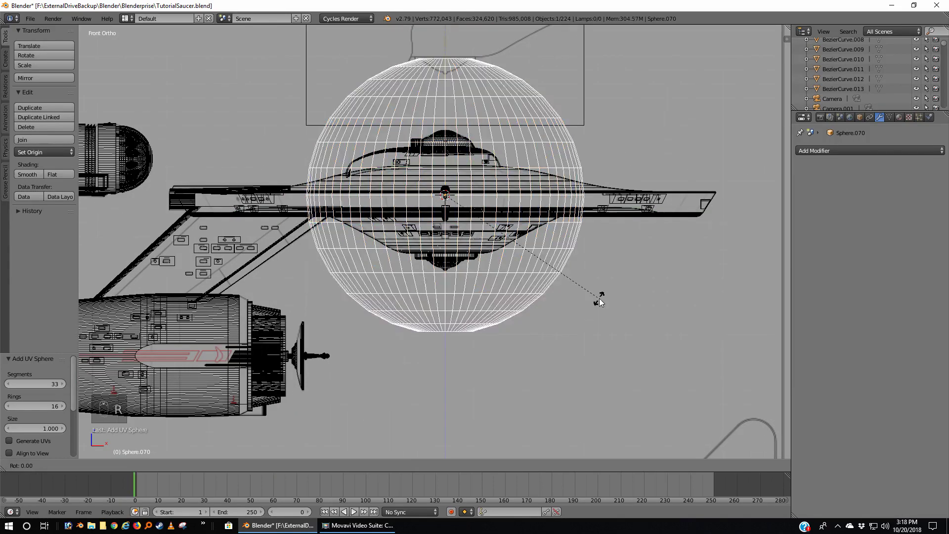
text(90)
key(Return)
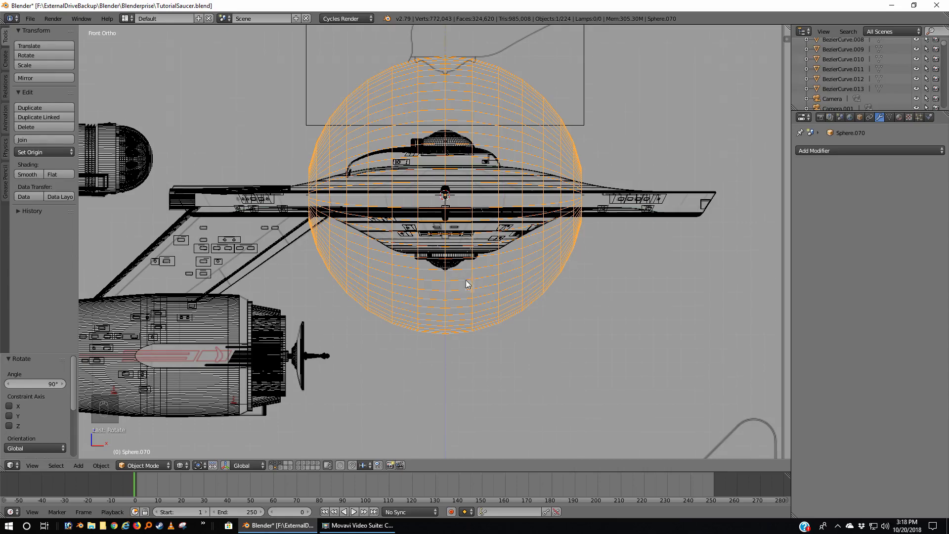
Step: Move the new sphere about -3.865 in X and -0.850 in Z to the rear hull's upper edge and scale it to about 0.028
shift+middle_drag(465, 280, 714, 262)
key(g)
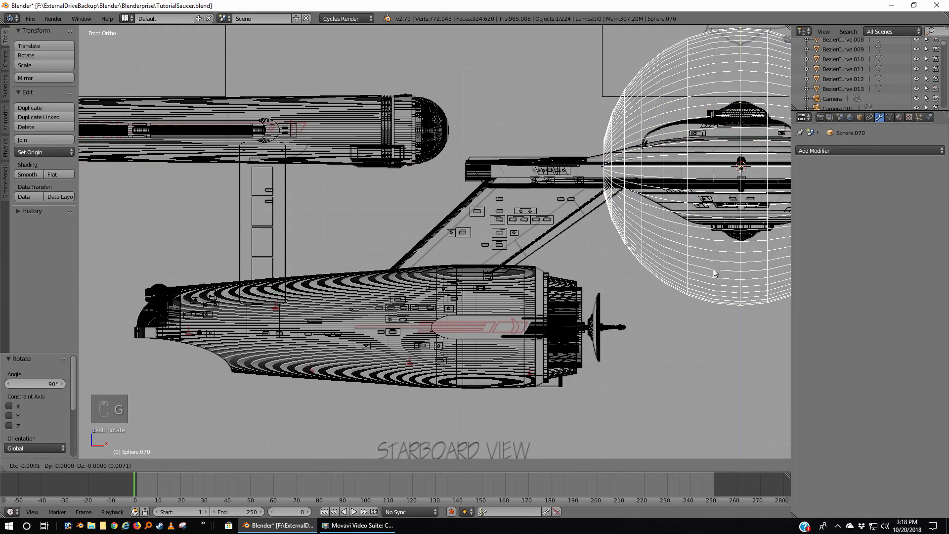
click(185, 385)
scroll(231, 394, up, 4)
shift+middle_drag(231, 394, 710, 324)
key(s)
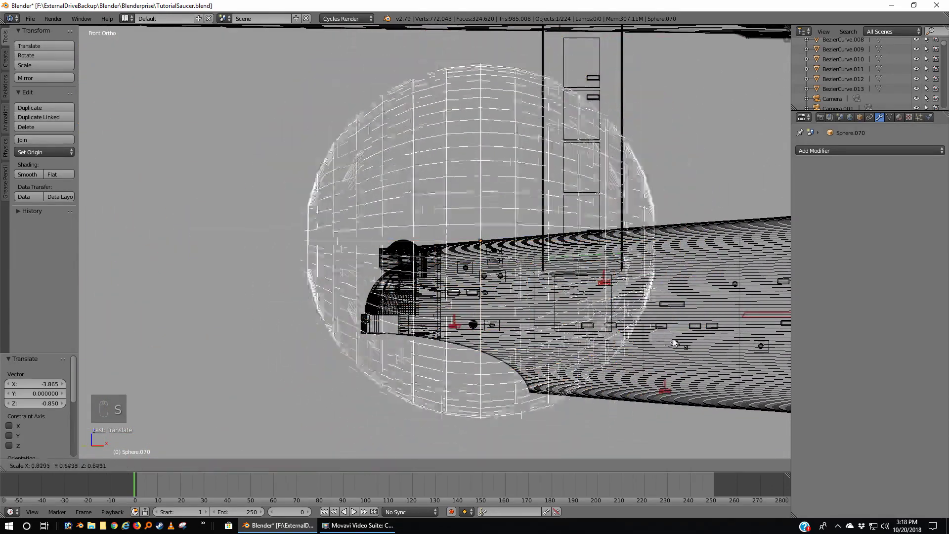
click(484, 252)
Step: Scale the sphere on the hull's upper edge down further by a factor of about 0.175
scroll(485, 252, up, 7)
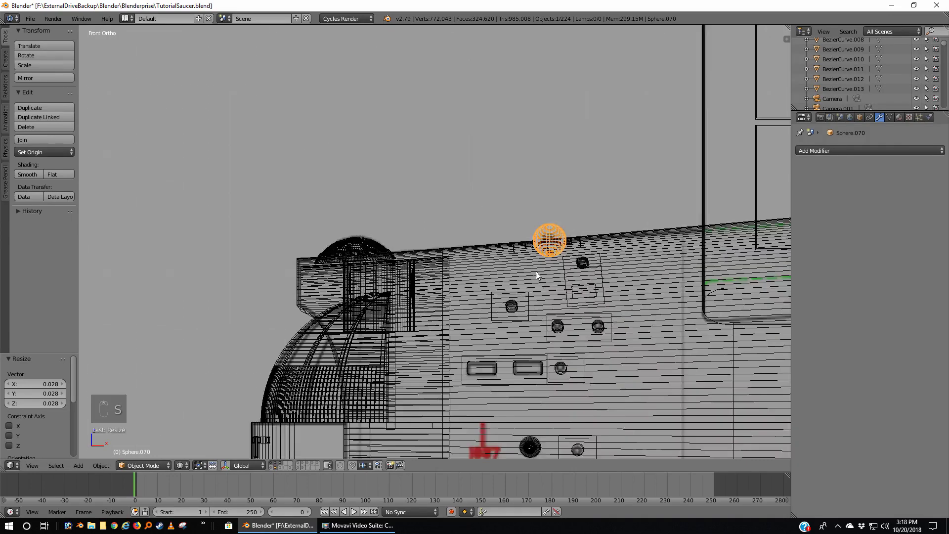
shift+middle_drag(747, 323, 488, 301)
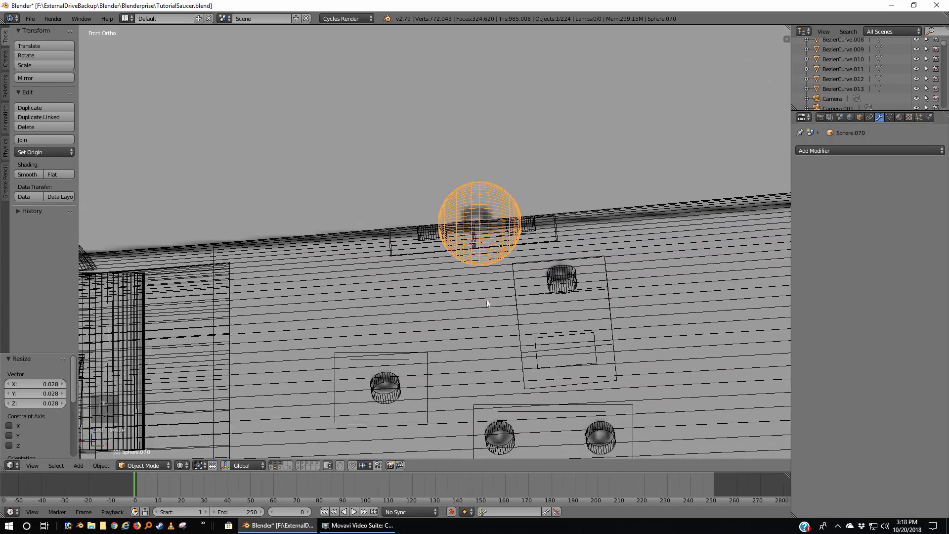
scroll(669, 239, up, 4)
shift+middle_drag(669, 239, 599, 297)
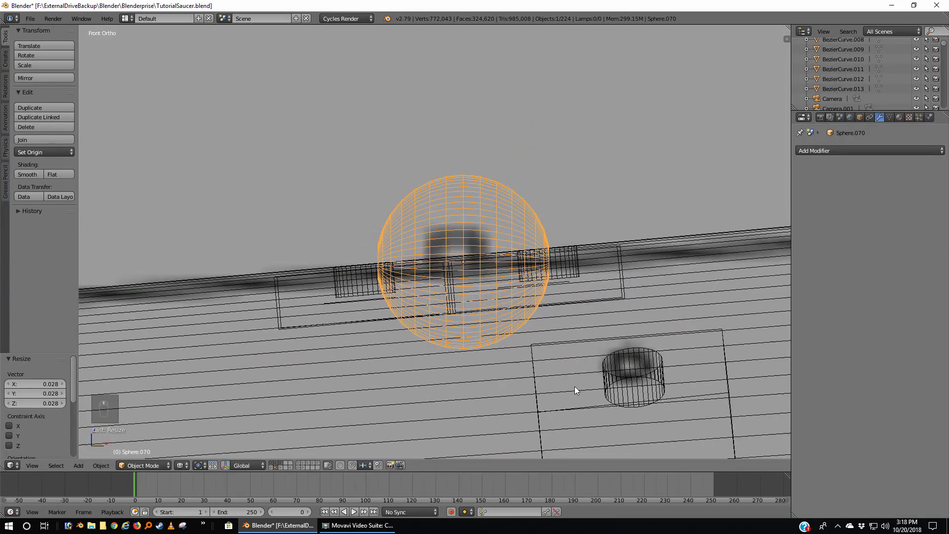
key(s)
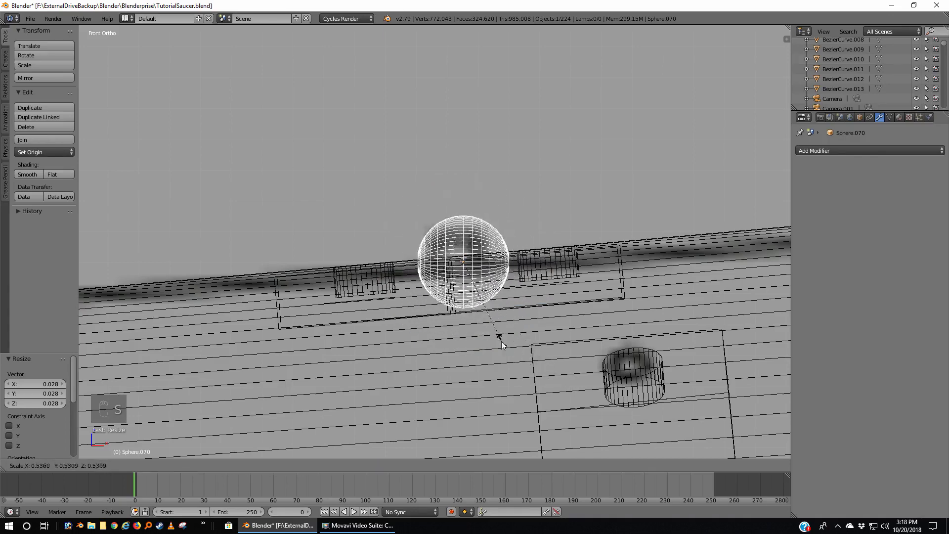
click(467, 291)
Step: Examine the small sphere's position in top view against the blueprint marking between the two round windows
scroll(470, 316, up, 2)
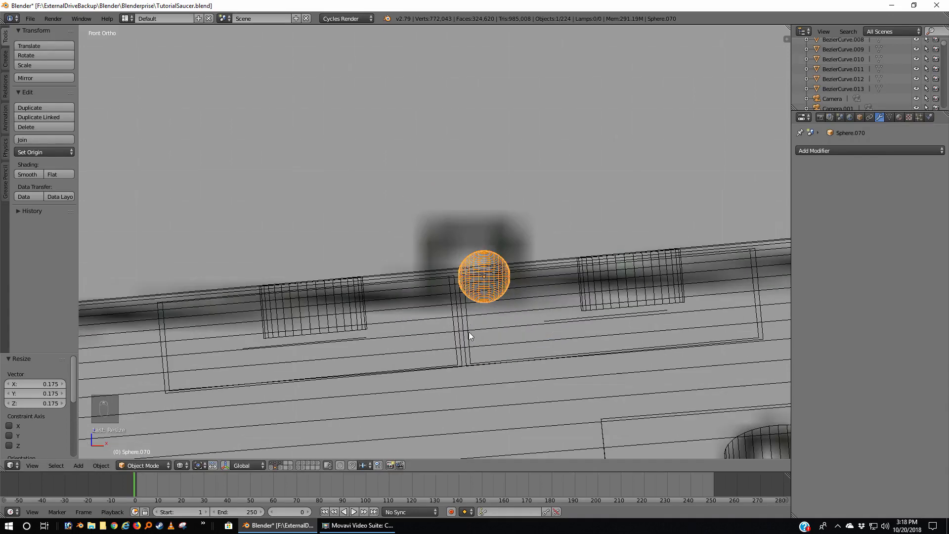
scroll(469, 332, up, 2)
key(KP_7)
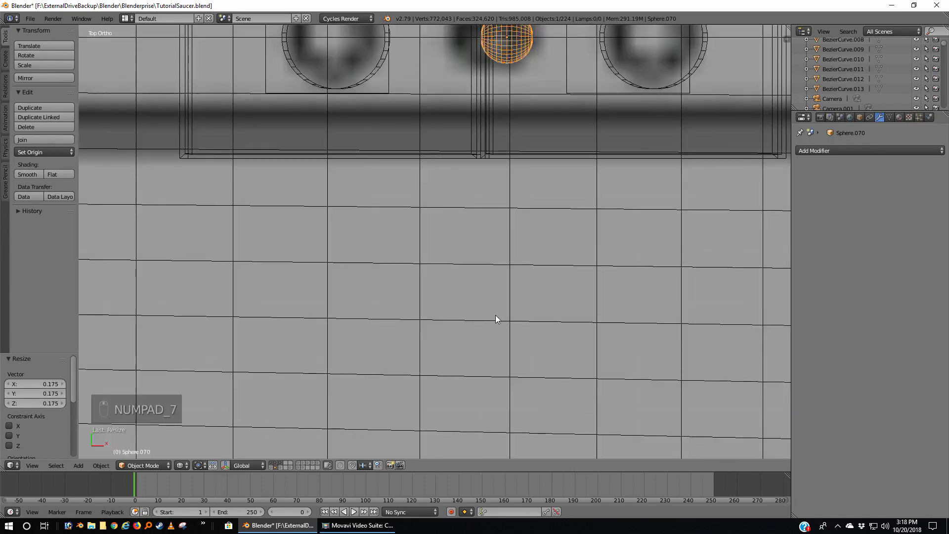
scroll(496, 316, down, 4)
scroll(491, 275, up, 2)
shift+middle_drag(520, 191, 505, 307)
scroll(497, 307, up, 2)
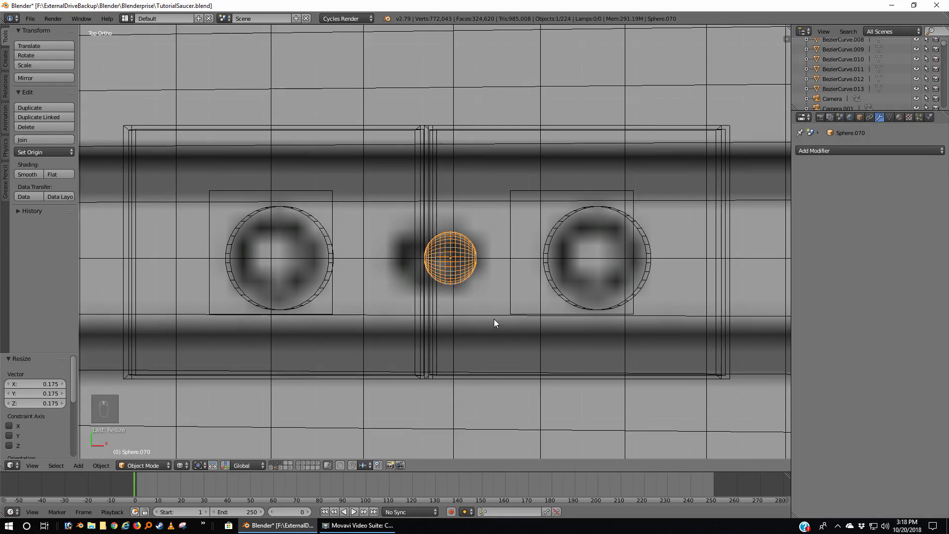
scroll(494, 319, down, 3)
scroll(492, 317, up, 6)
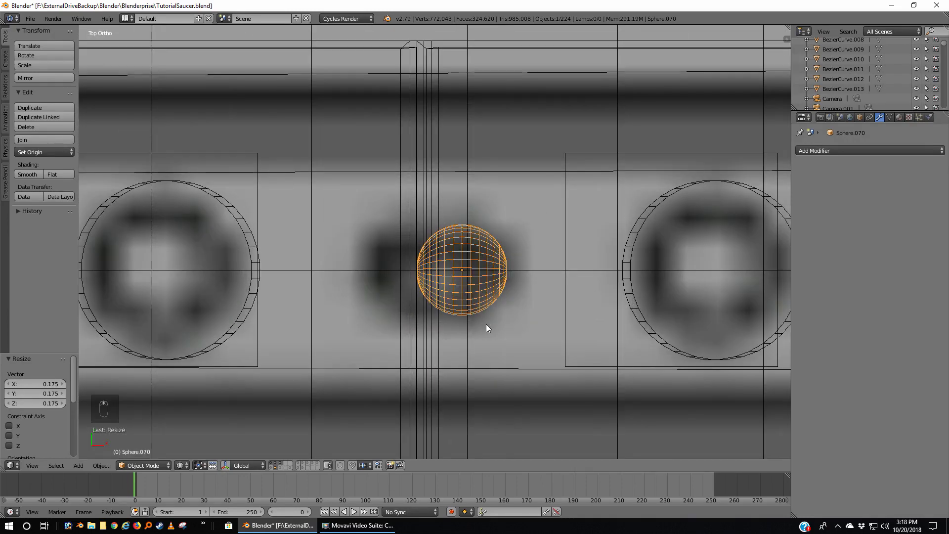
key(Tab)
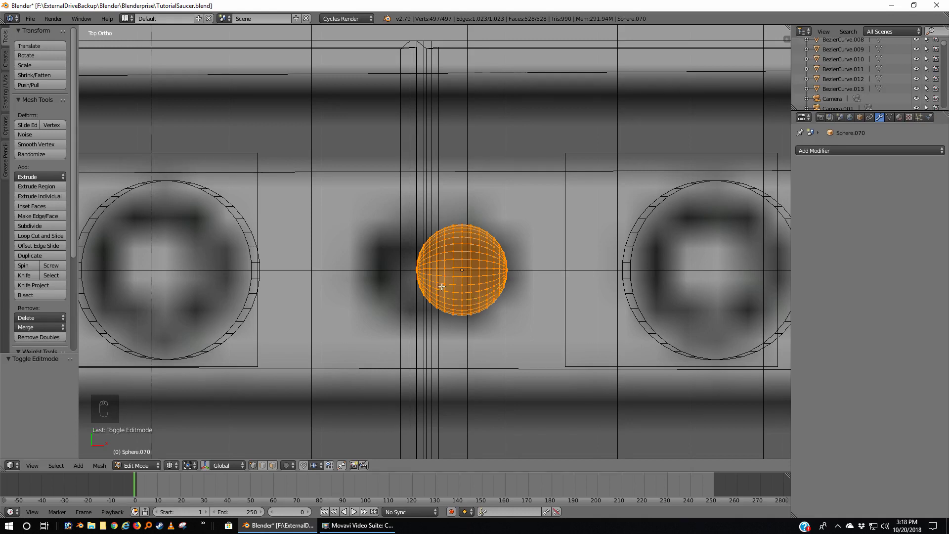
key(Tab)
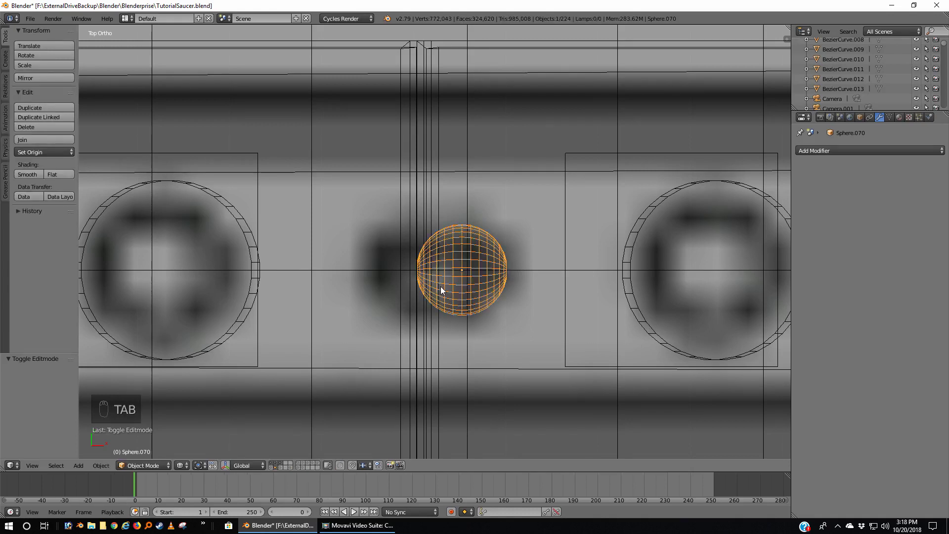
Step: Delete the small sphere between the two round windows and add a new UV sphere
key(x)
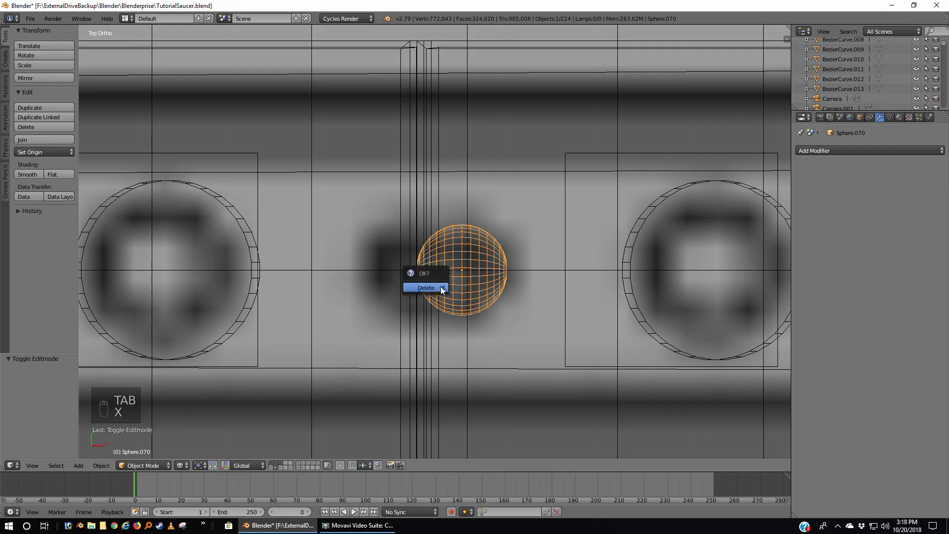
click(441, 286)
scroll(443, 280, down, 6)
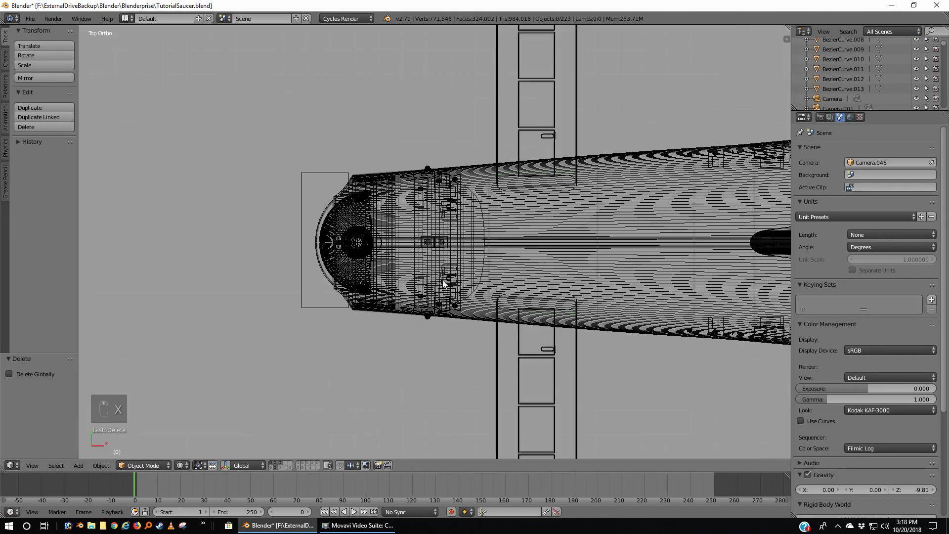
key(shift+a)
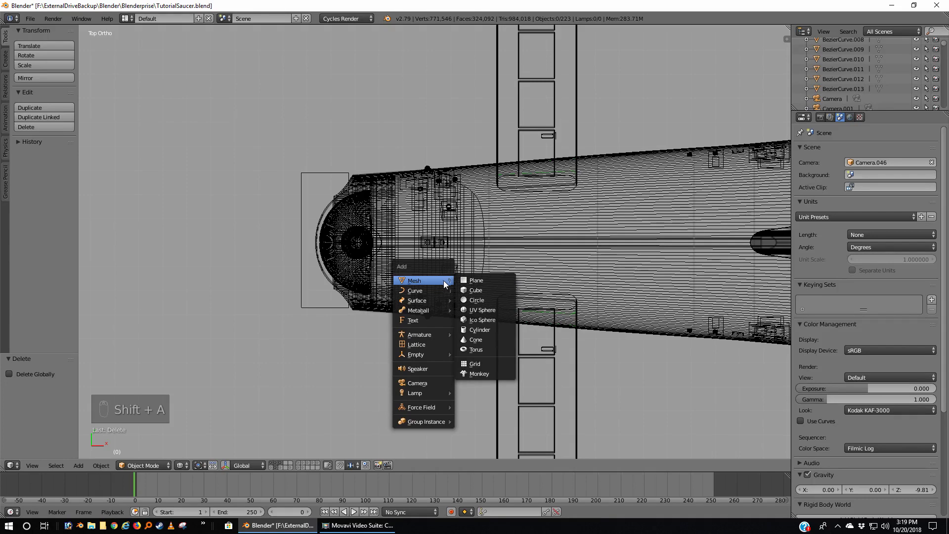
click(485, 311)
scroll(467, 321, down, 3)
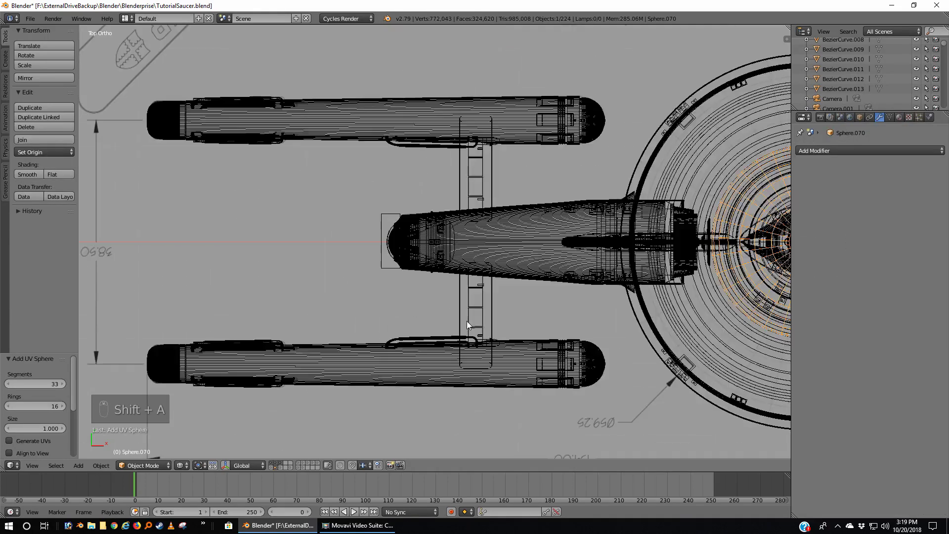
scroll(467, 322, down, 3)
Step: In front view, set the new sphere to 32 segments and 17 rings and rotate it 90 degrees
key(KP_1)
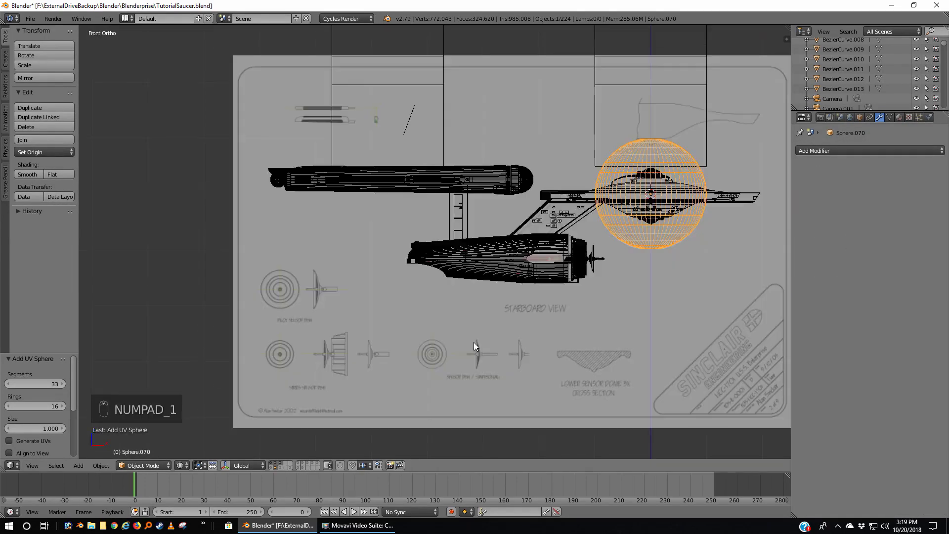
scroll(474, 342, up, 3)
shift+middle_drag(771, 262, 463, 300)
scroll(464, 302, up, 3)
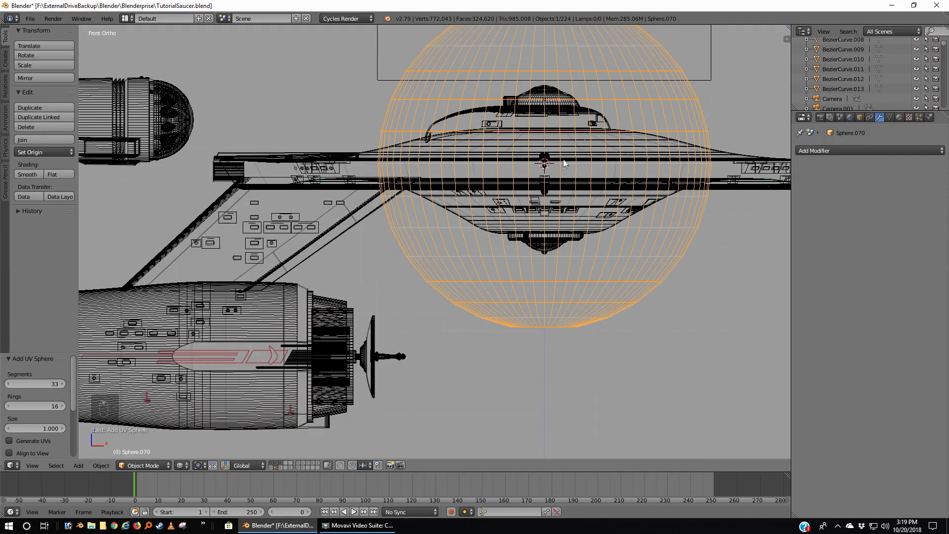
click(62, 383)
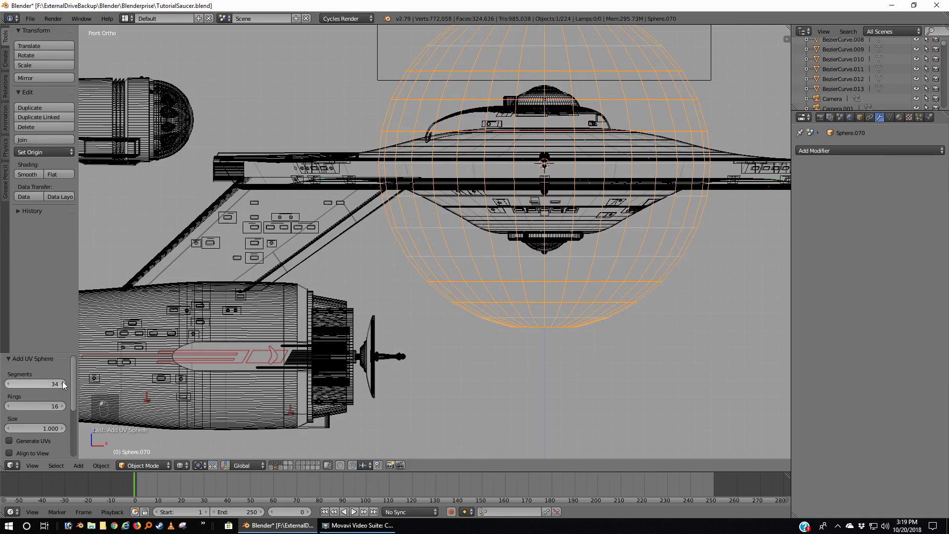
click(8, 386)
click(8, 386)
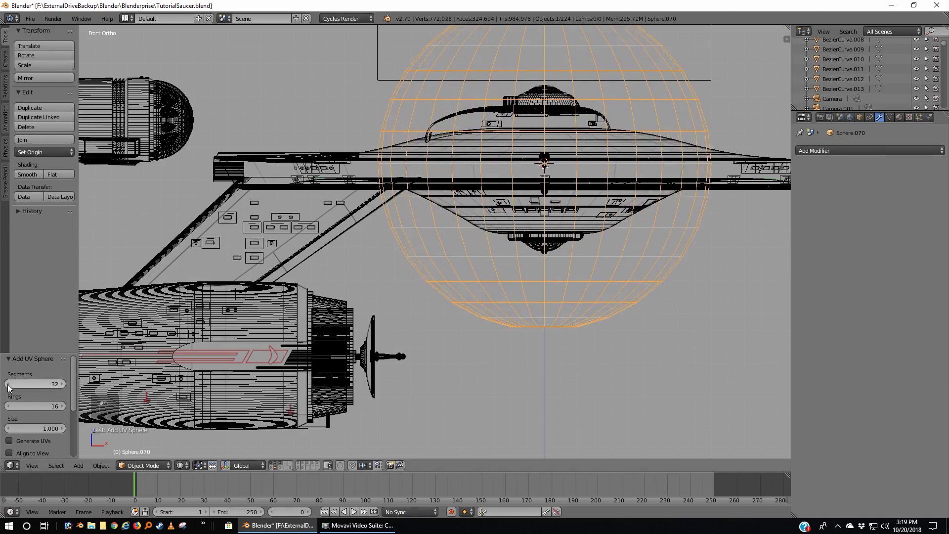
click(63, 406)
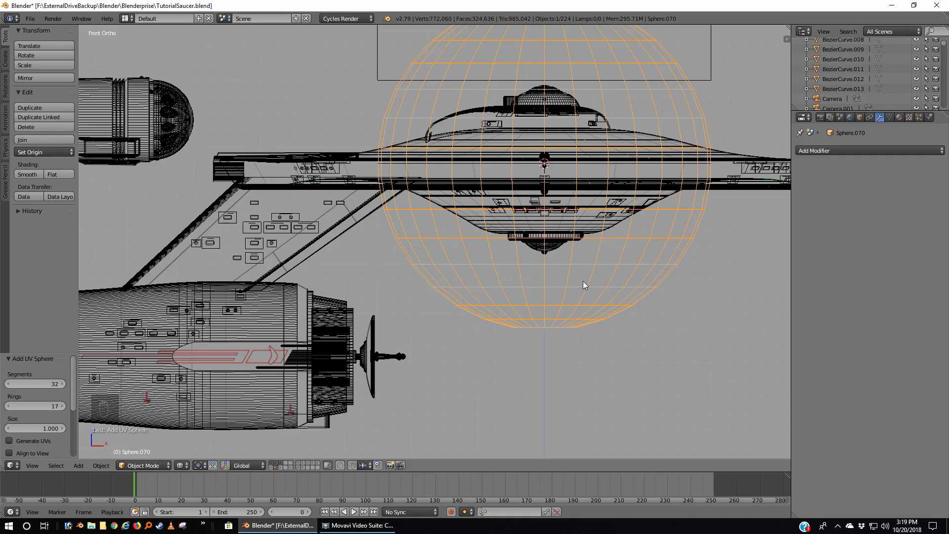
text(r90)
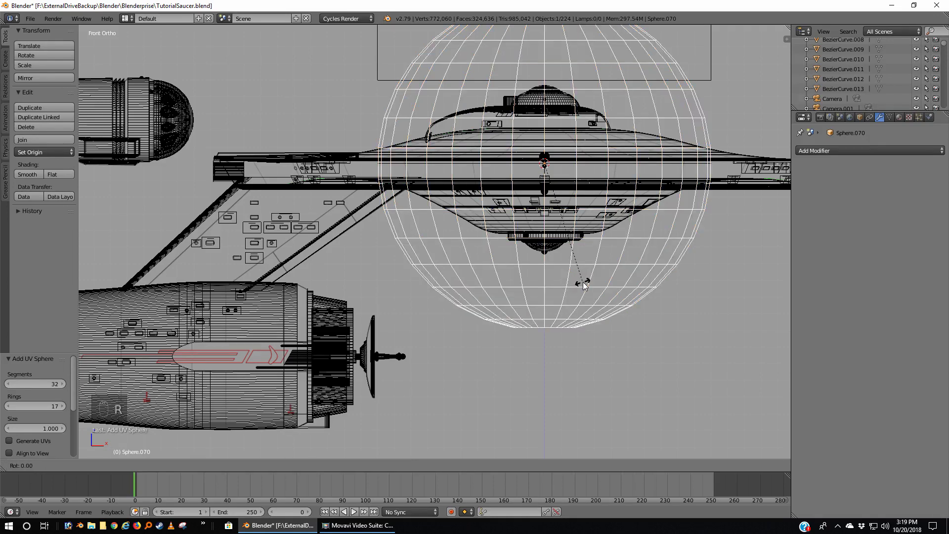
key(Return)
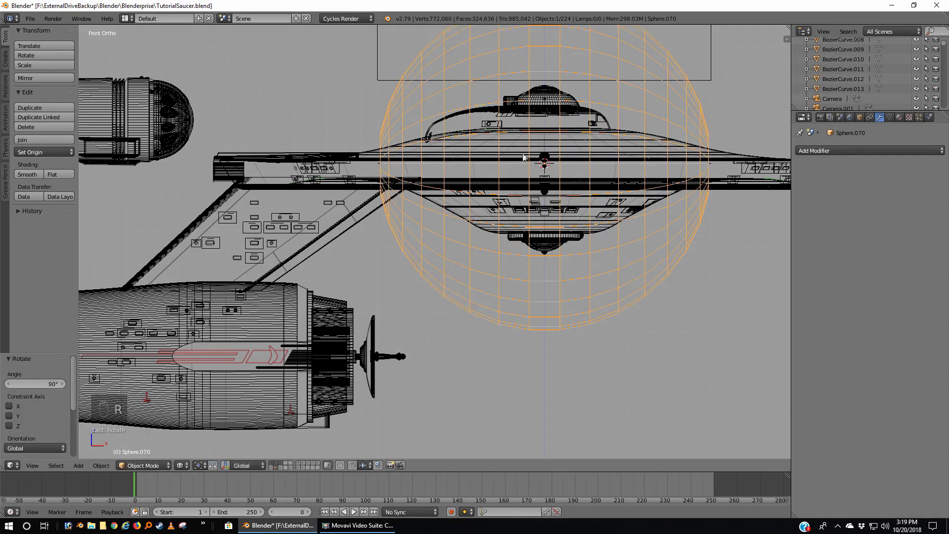
Step: Move the sphere about -3.972 in X and -0.876 in Z to the rear hull and scale it to about 0.056
scroll(588, 272, down, 6)
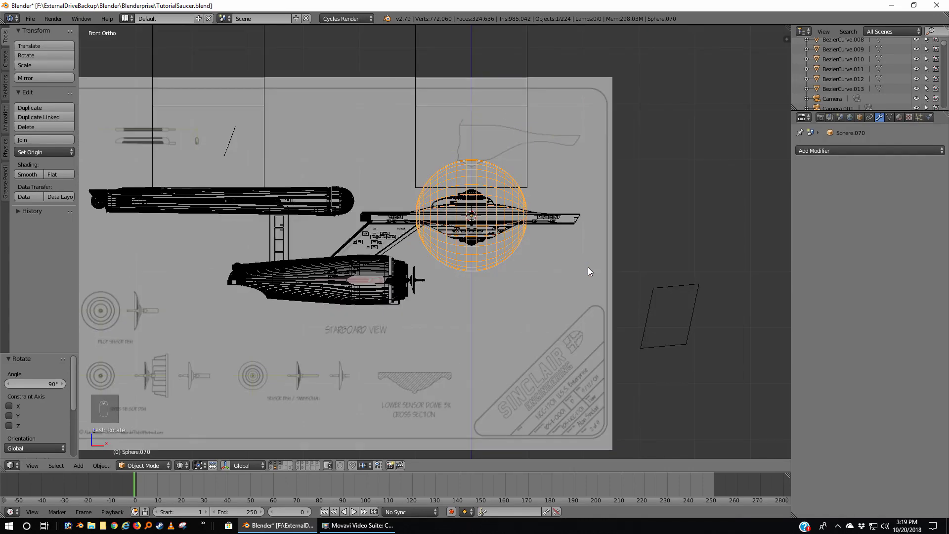
key(g)
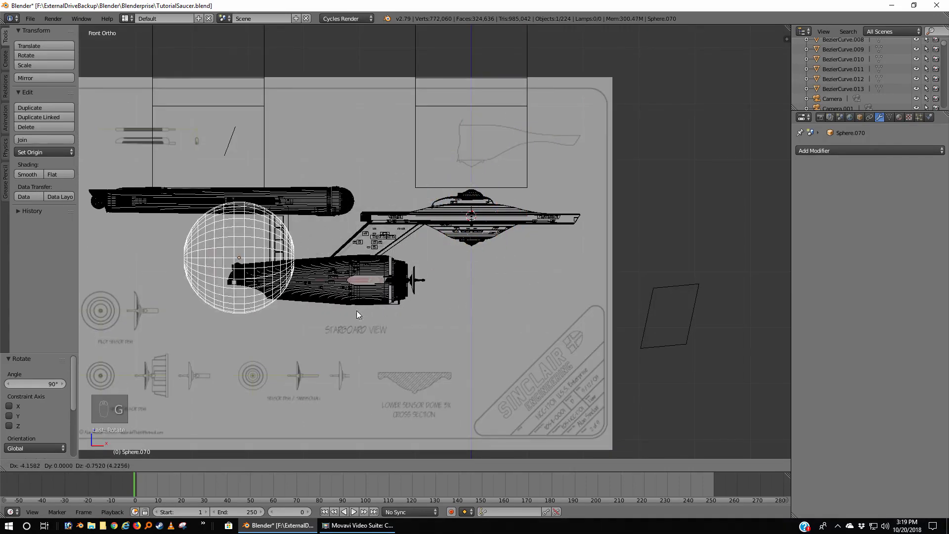
click(367, 317)
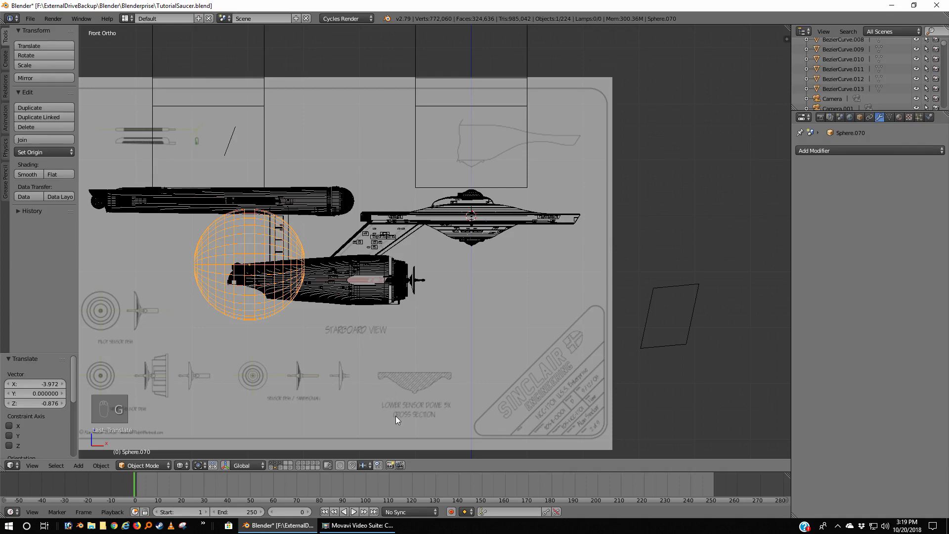
key(s)
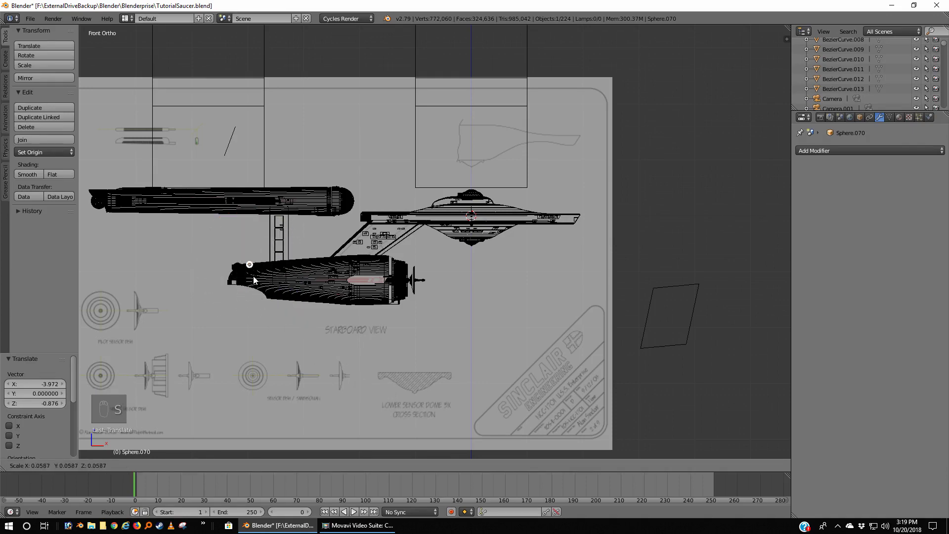
click(254, 280)
Step: Move the sphere about 0.106 in X and 0.032 in Z onto the blueprint marking at the hull's upper edge and scale it by about 0.064
middle_drag(253, 279, 508, 340)
key(KP_1)
scroll(428, 352, up, 10)
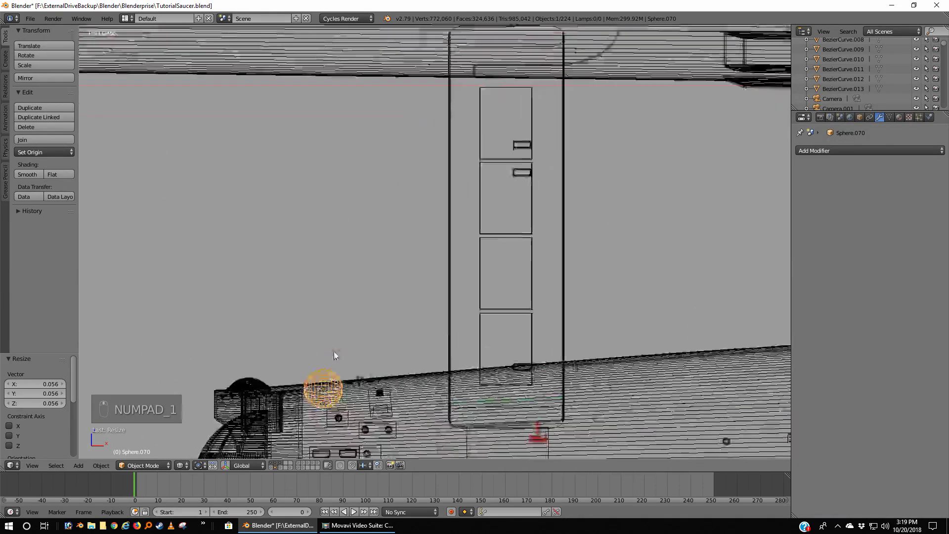
scroll(435, 325, up, 3)
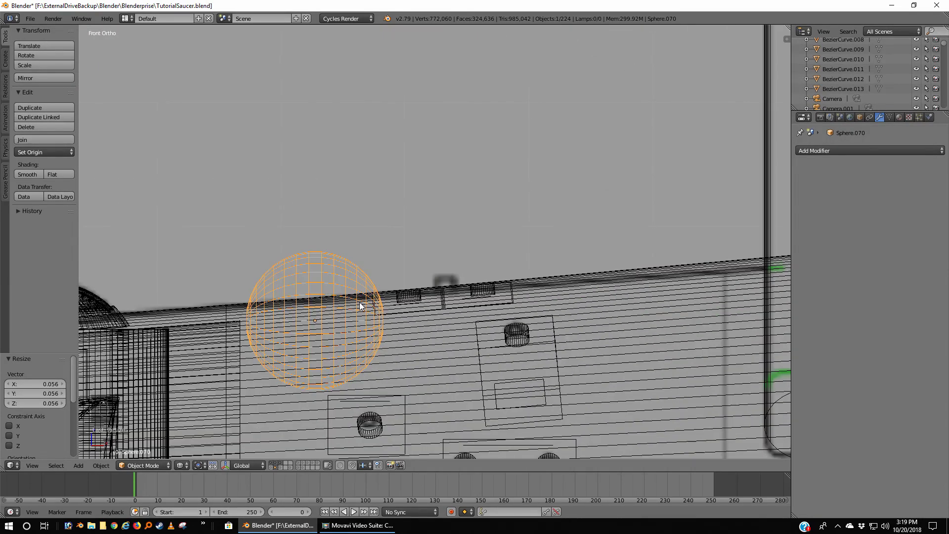
key(g)
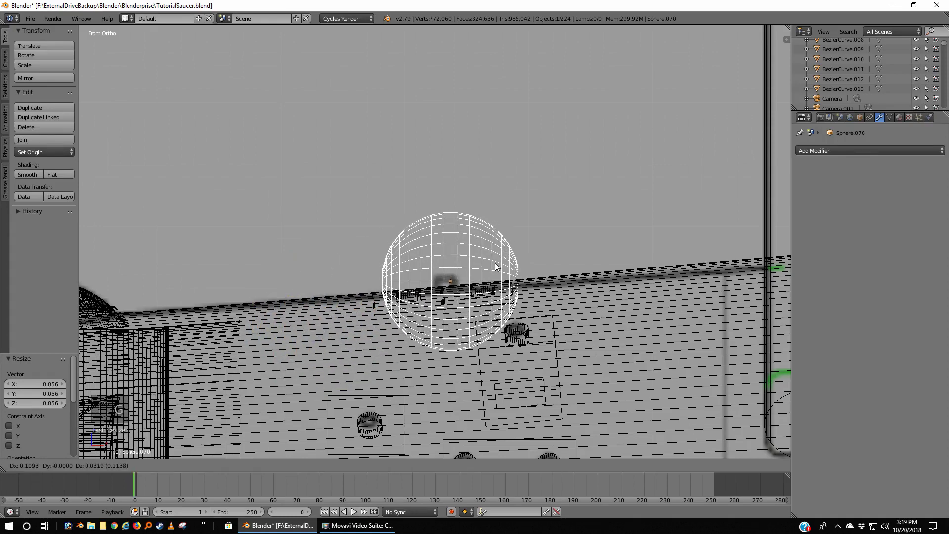
click(491, 267)
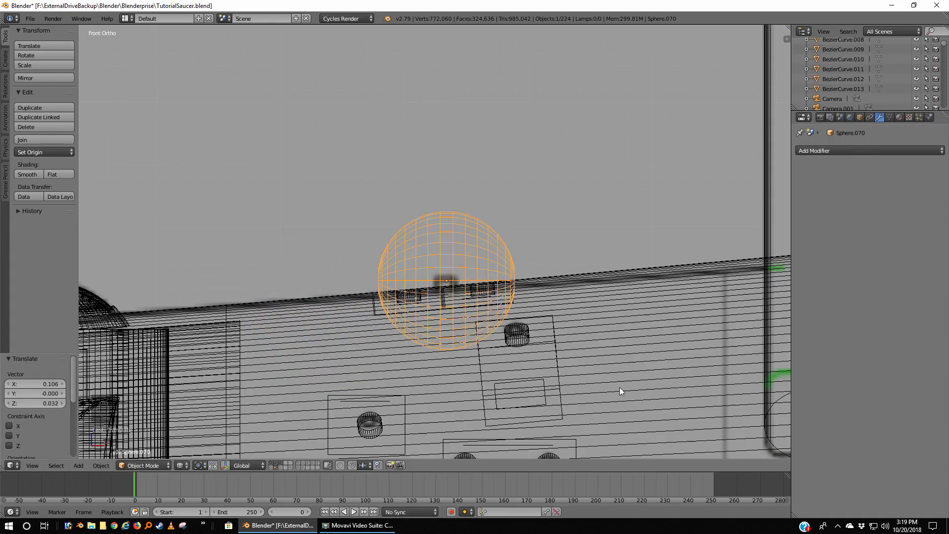
key(s)
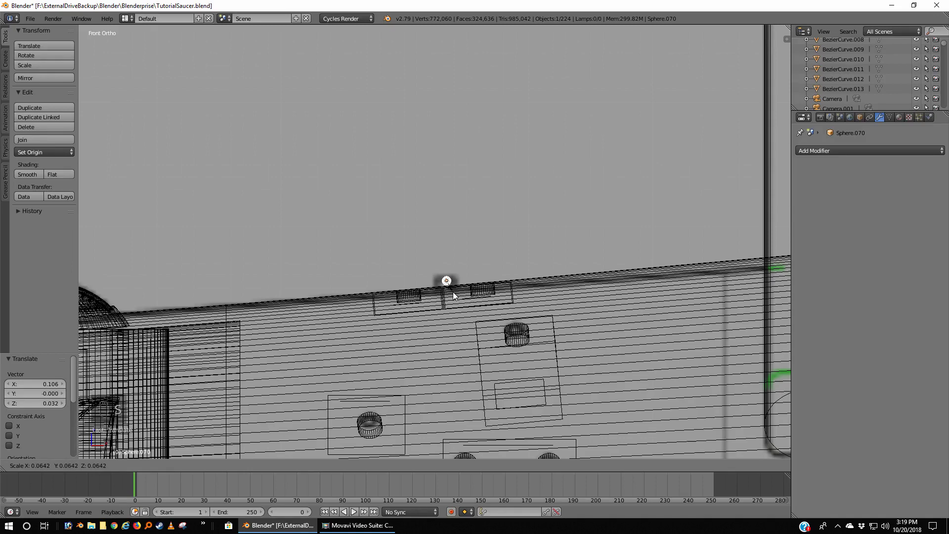
click(453, 292)
Step: Nudge the tiny sphere about -0.001 in X and 0.001 in Z within the blueprint marking above the hull
scroll(464, 309, up, 4)
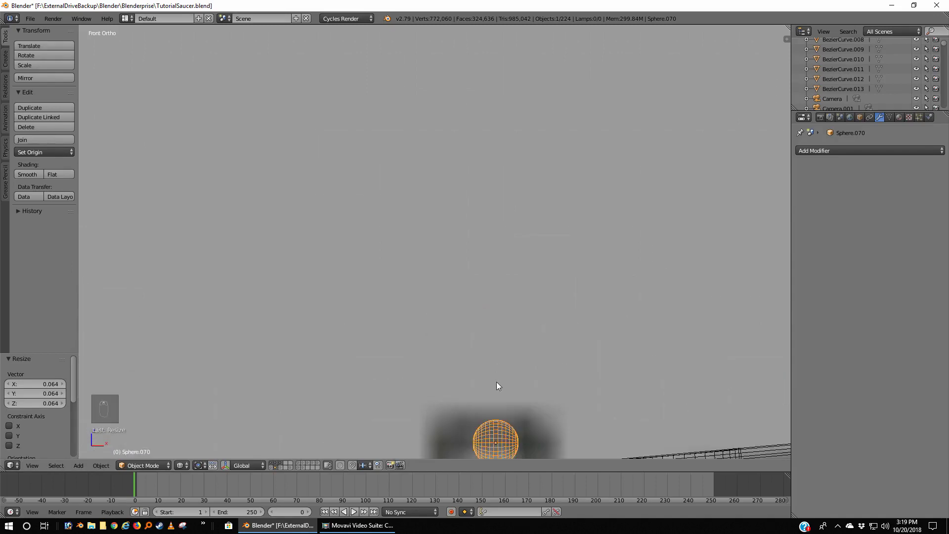
shift+middle_drag(497, 381, 479, 220)
key(g)
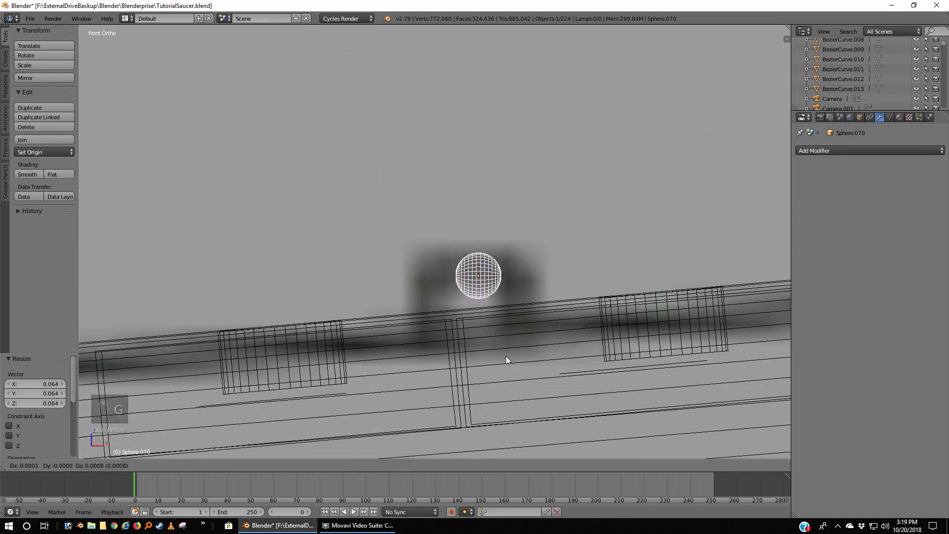
click(500, 354)
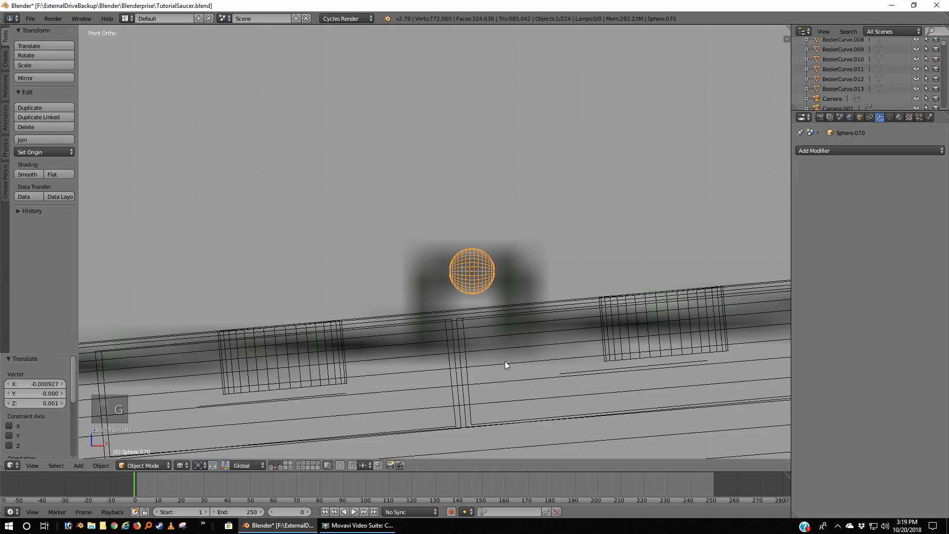
Step: In top view, select the sphere's +X half of vertices and move it about 0.005 along X to stretch the mesh
key(KP_7)
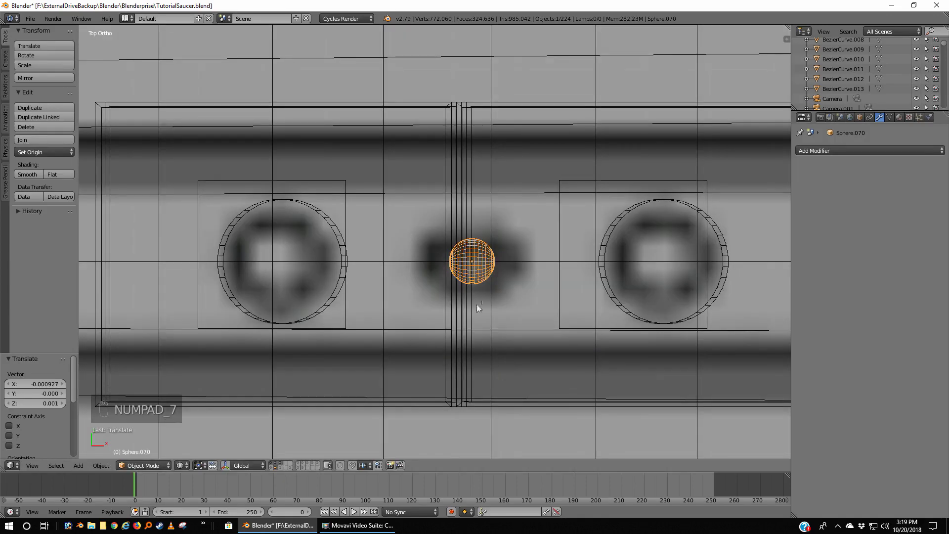
scroll(494, 293, up, 3)
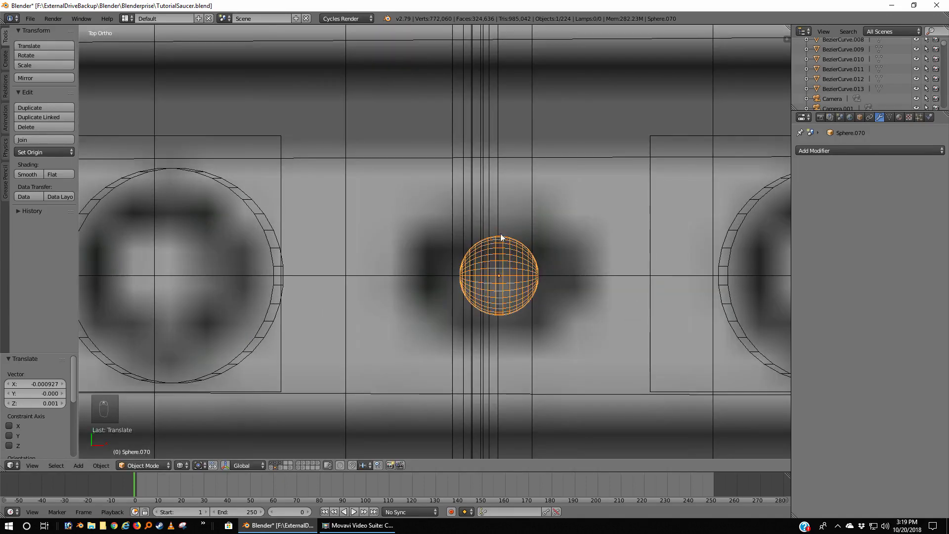
key(Tab)
key(a)
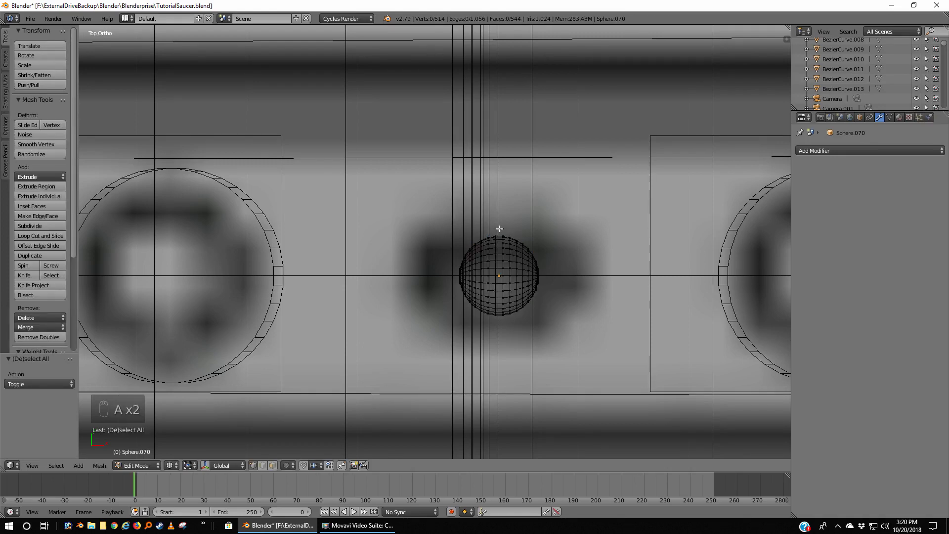
key(b)
drag(499, 229, 567, 347)
key(g)
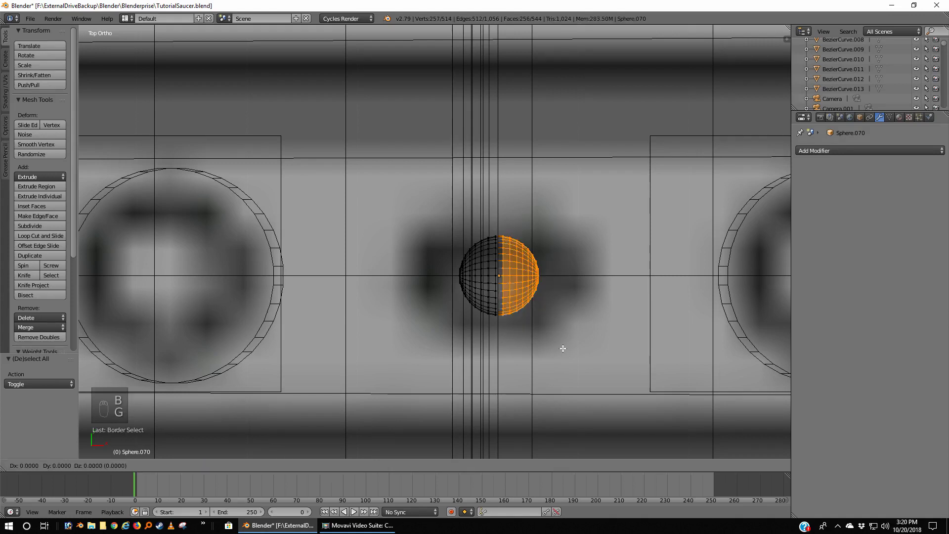
key(x)
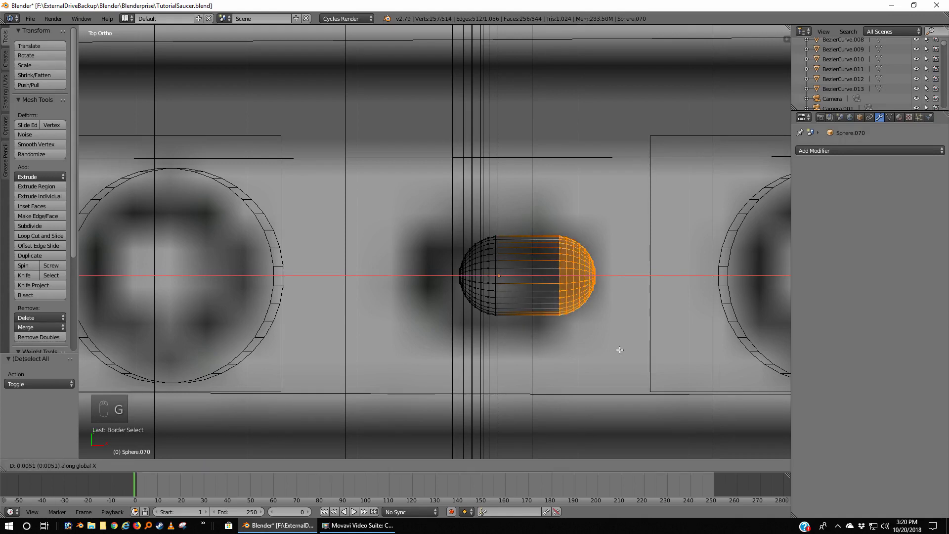
click(613, 350)
Step: Move the -X half of the sphere's vertices about -0.005 along X to form a capsule, and return to Object Mode in front view
key(a)
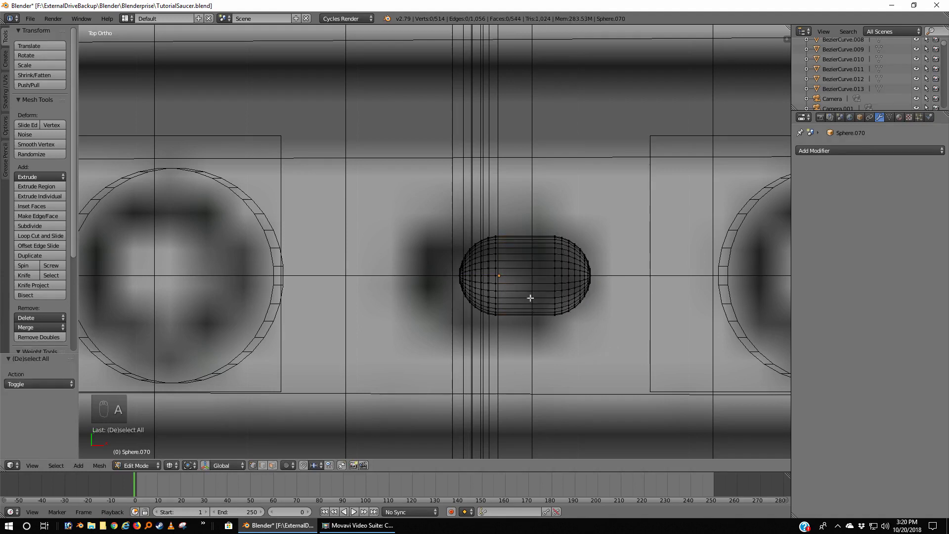
key(b)
drag(510, 222, 404, 328)
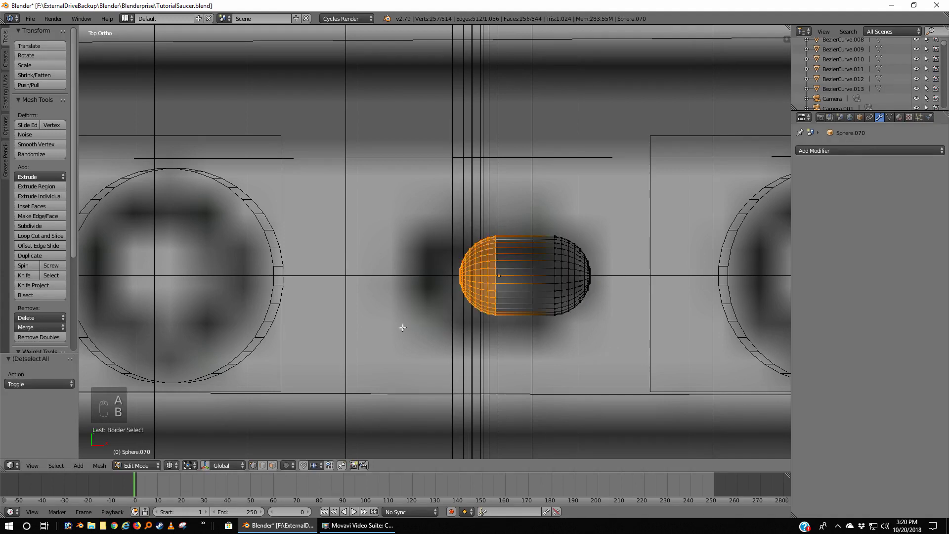
key(g)
key(x)
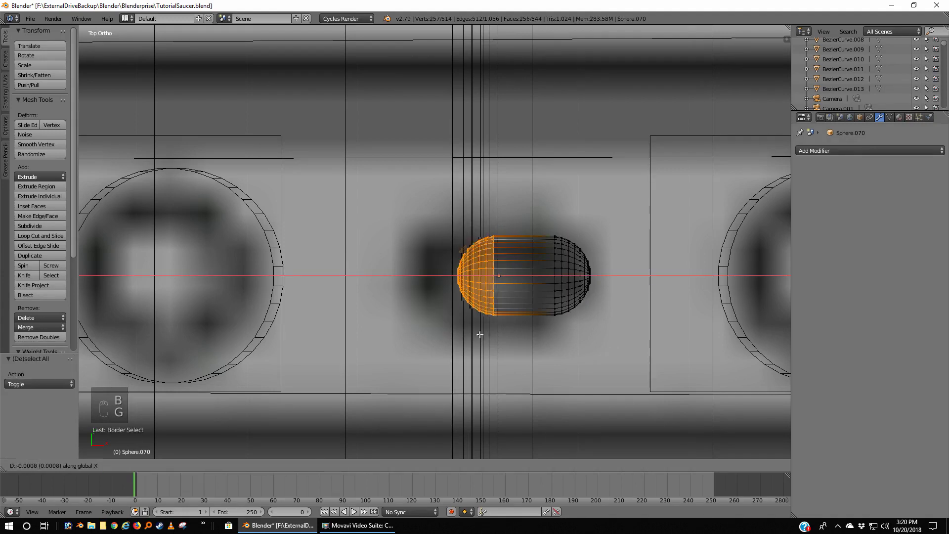
click(435, 334)
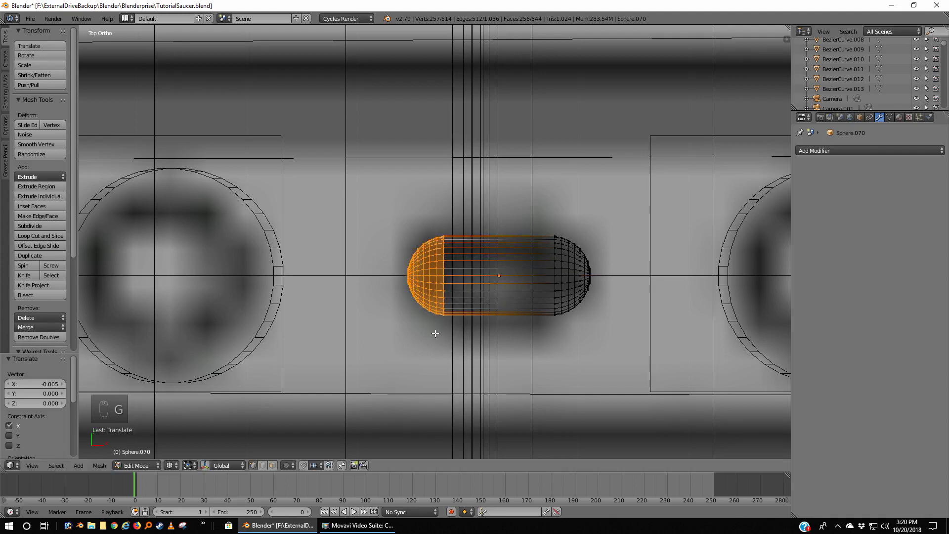
key(a)
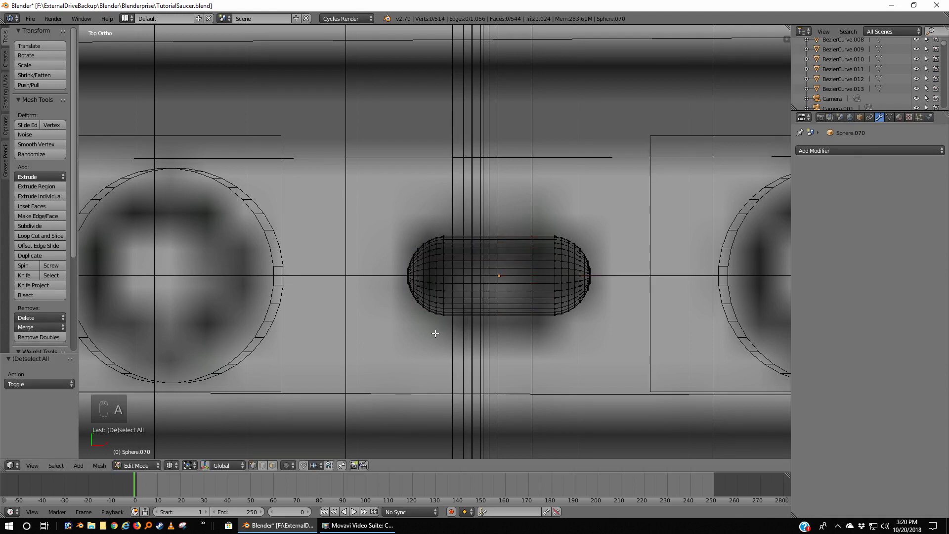
key(Tab)
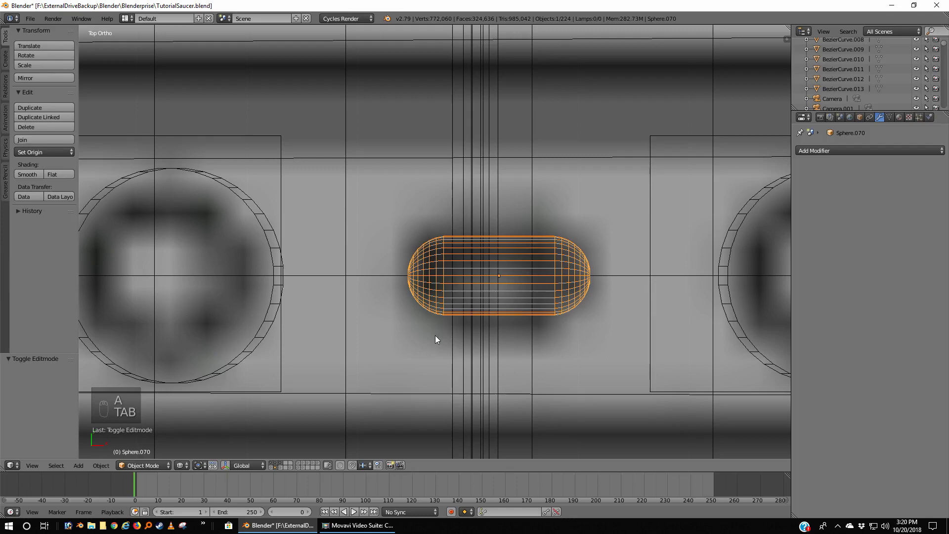
key(KP_1)
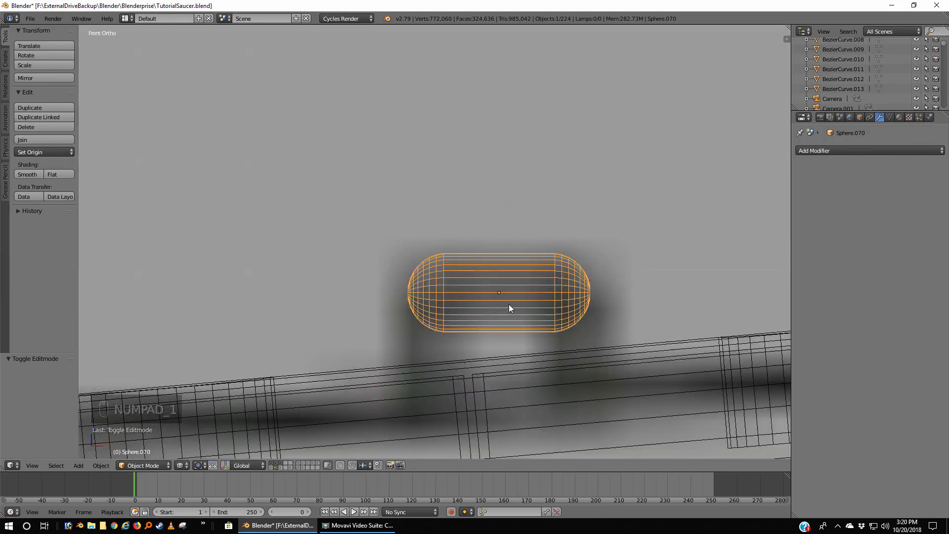
Step: Select all vertices of the capsule below its horizontal centre line and delete them, leaving the upper half
key(Tab)
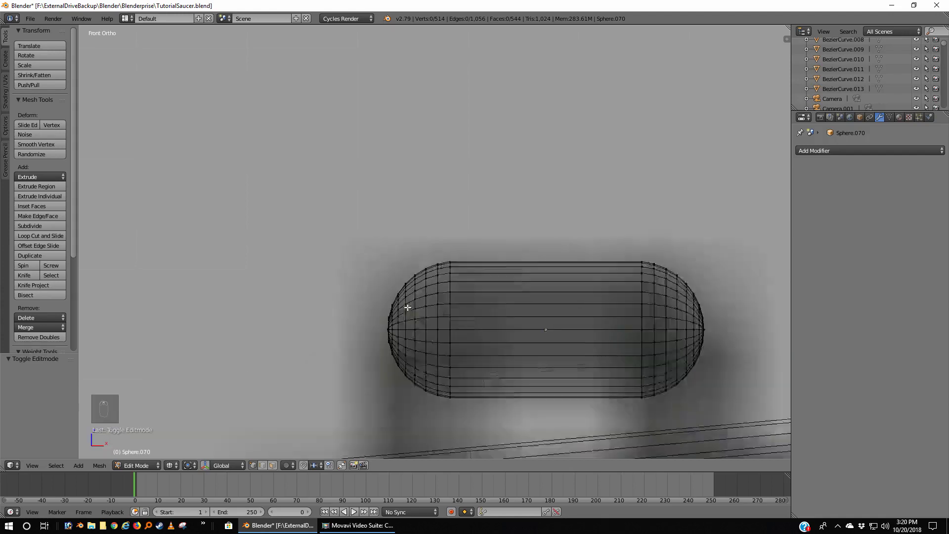
scroll(403, 305, up, 4)
shift+middle_drag(463, 335, 438, 282)
scroll(434, 288, up, 1)
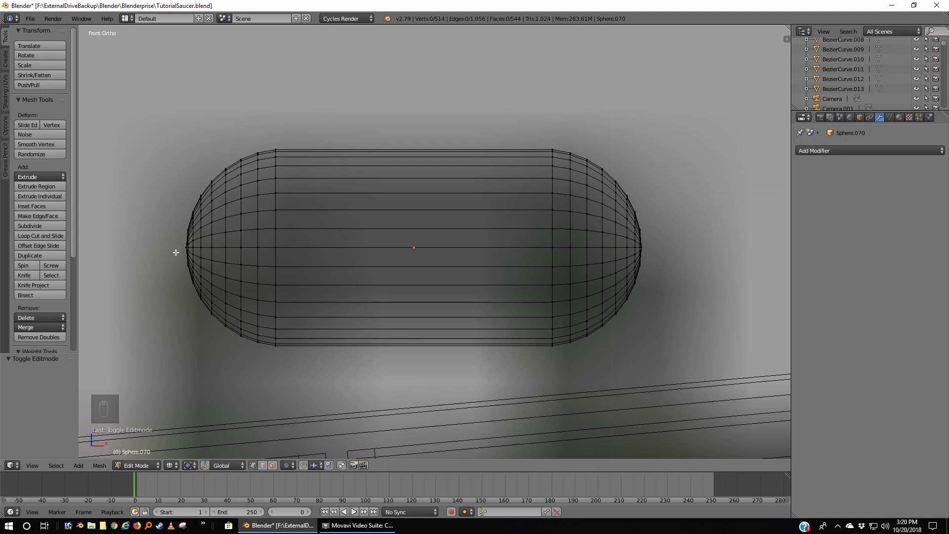
key(b)
drag(175, 251, 694, 354)
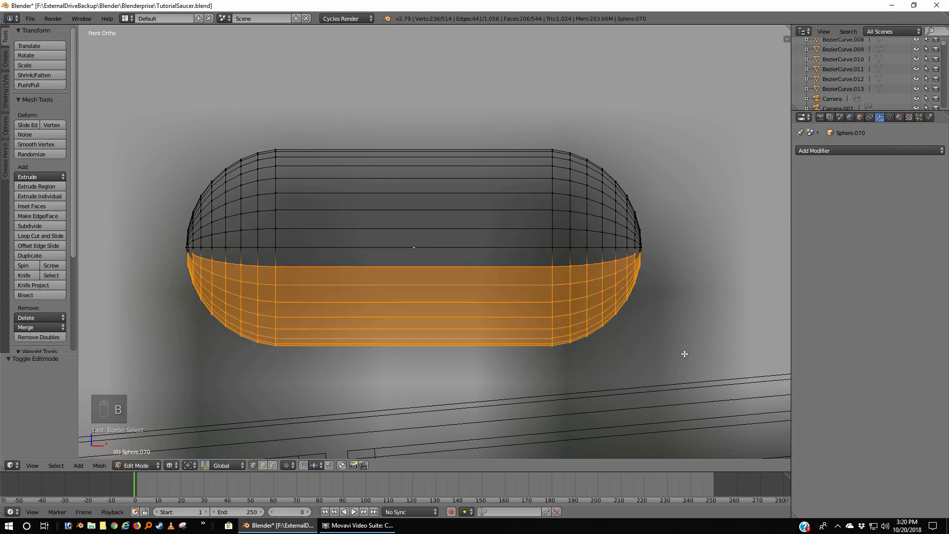
key(x)
click(673, 354)
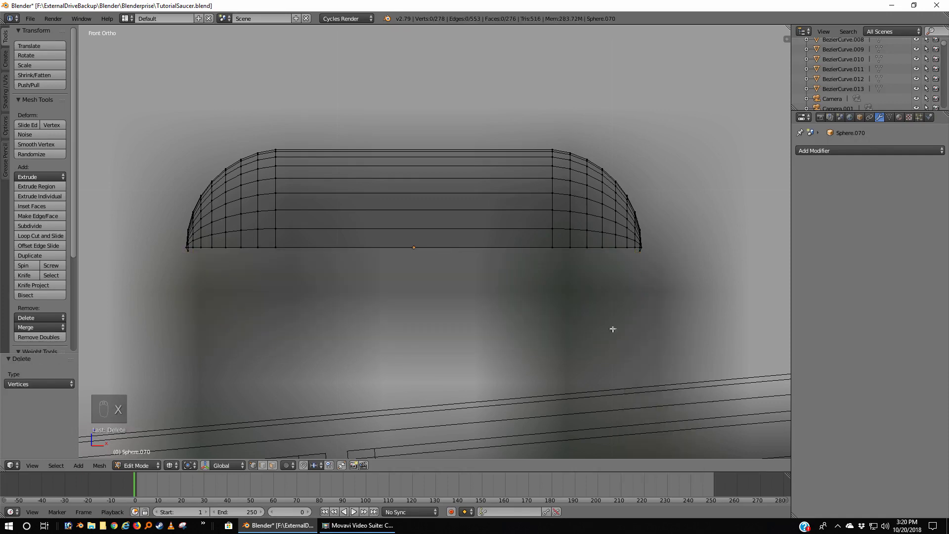
Step: Delete the two stray vertices left below the cut edge at one end of the half capsule
middle_drag(612, 329, 396, 318)
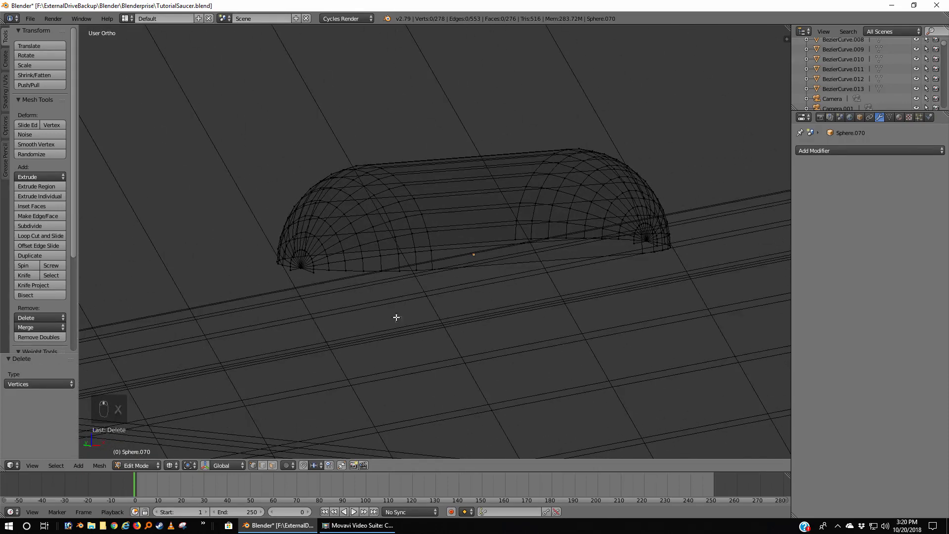
right_click(313, 275)
shift+right_click(283, 277)
shift+right_click(278, 271)
key(a)
right_click(290, 271)
shift+right_click(316, 275)
key(x)
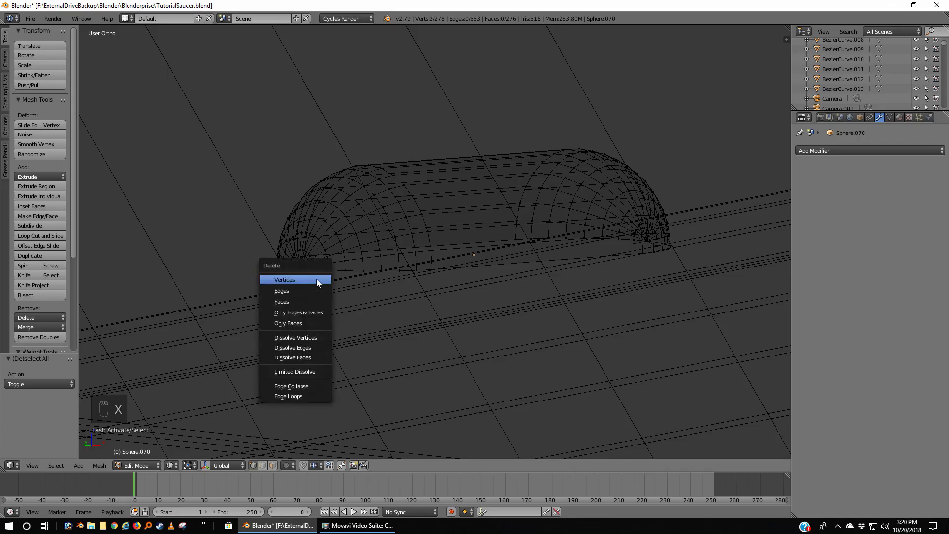
click(316, 276)
Step: Delete the stray vertices left below the cut edge at the half capsule's other end
middle_drag(566, 286, 471, 287)
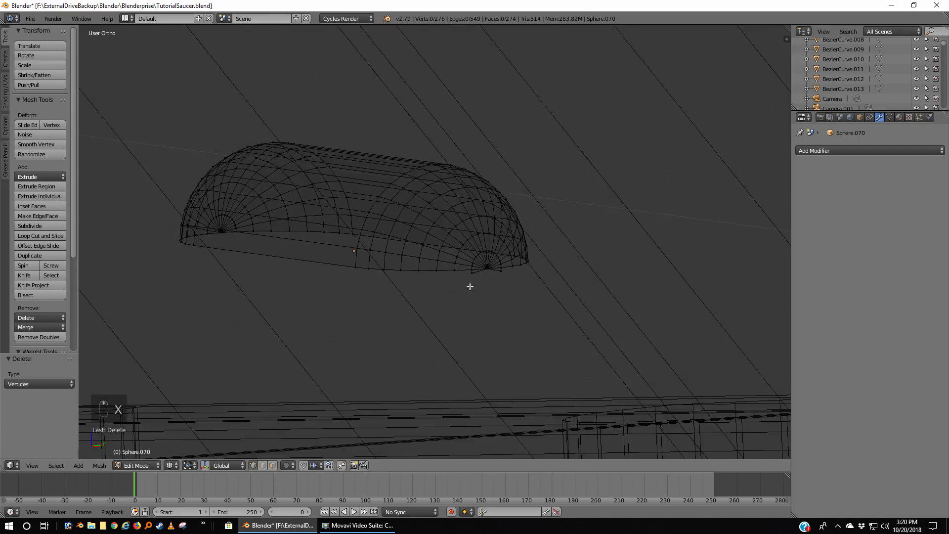
right_click(469, 277)
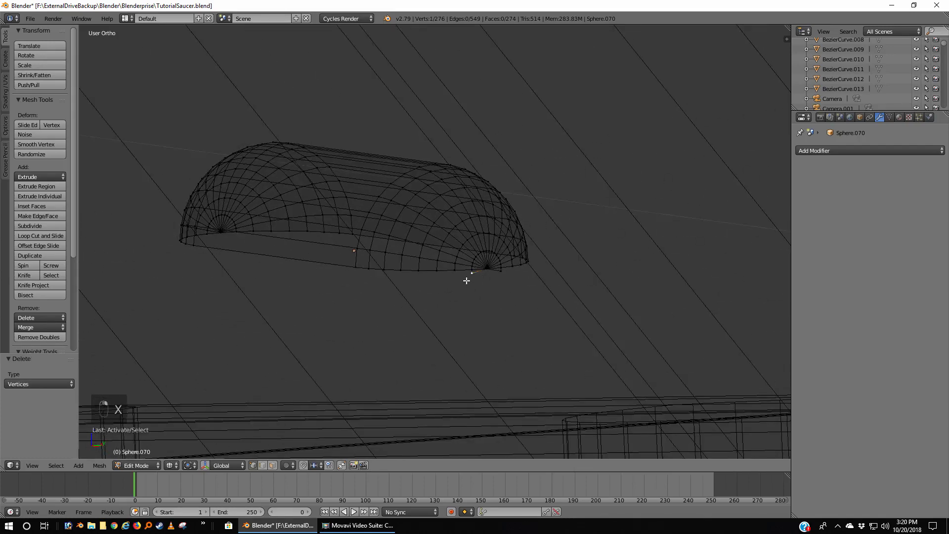
key(x)
click(495, 305)
Step: Select the open bottom edge loop and, in front view, extrude it about -0.008 along Z into the hull surface
right_click(455, 274)
alt+right_click(439, 279)
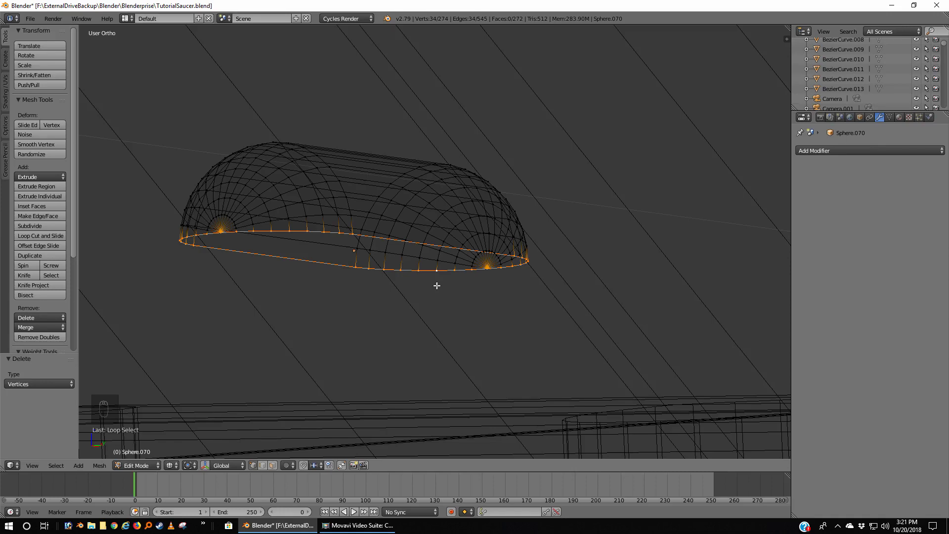
key(KP_1)
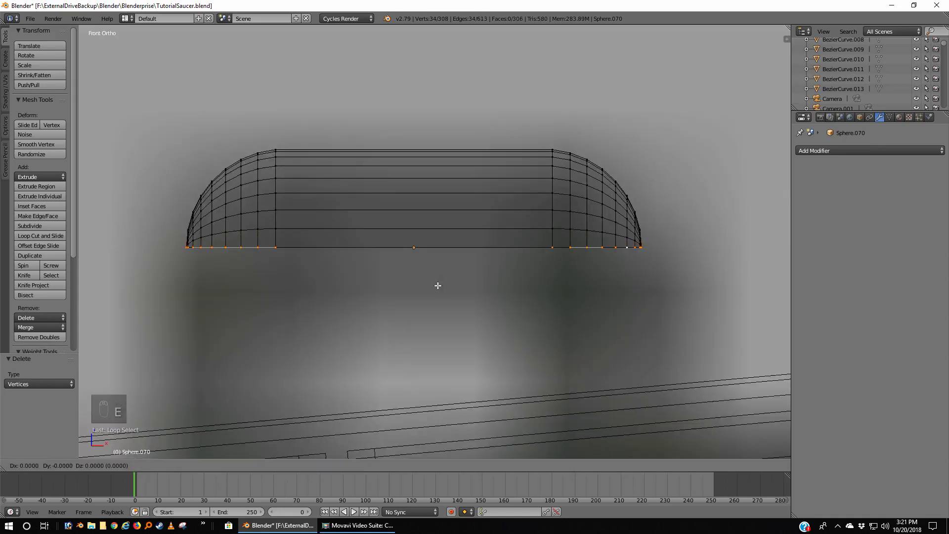
key(e)
key(z)
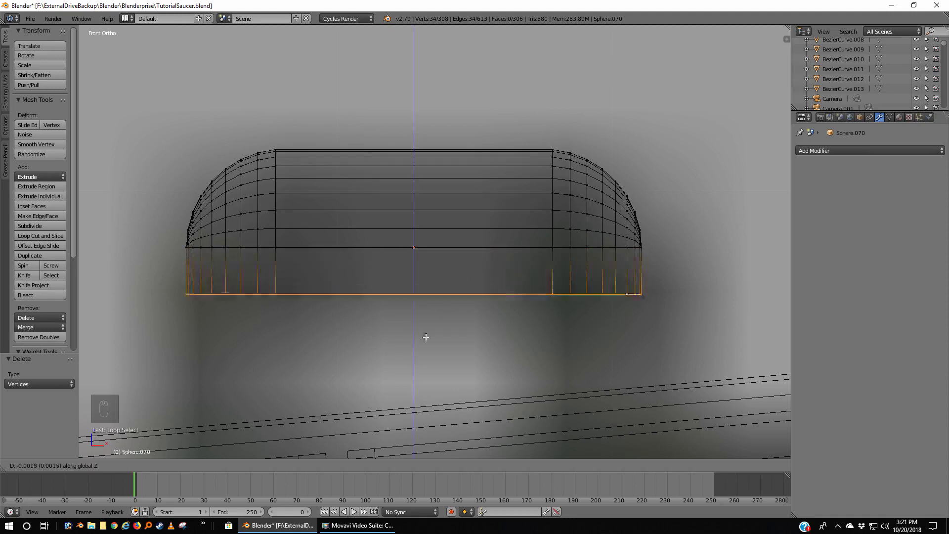
click(433, 65)
scroll(470, 193, down, 5)
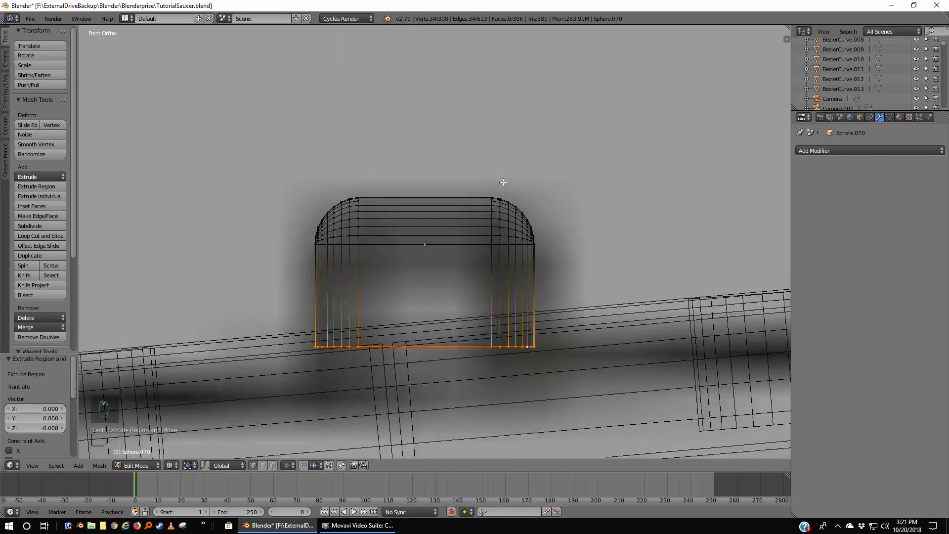
Step: Switch to solid display, return to Object Mode and shade the capsule housing smooth
key(z)
middle_drag(432, 267, 490, 290)
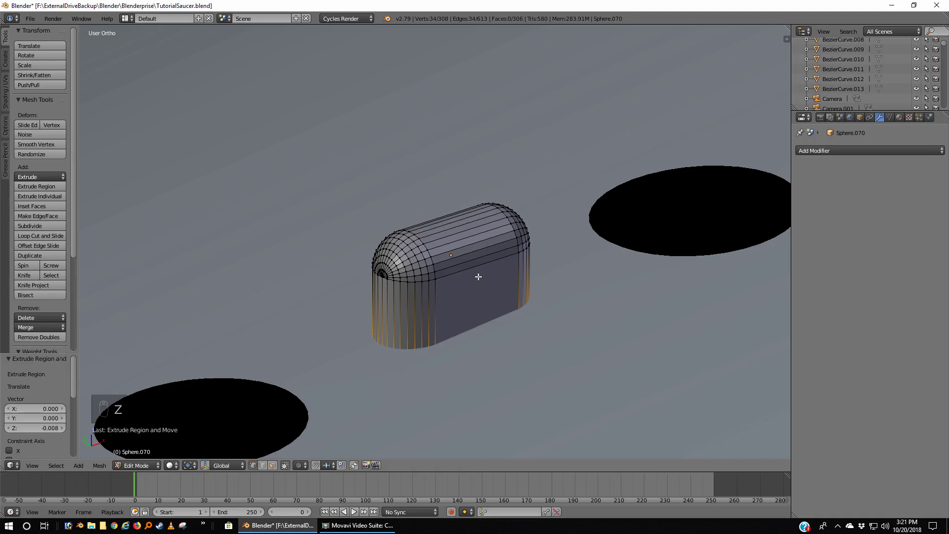
key(a)
key(Tab)
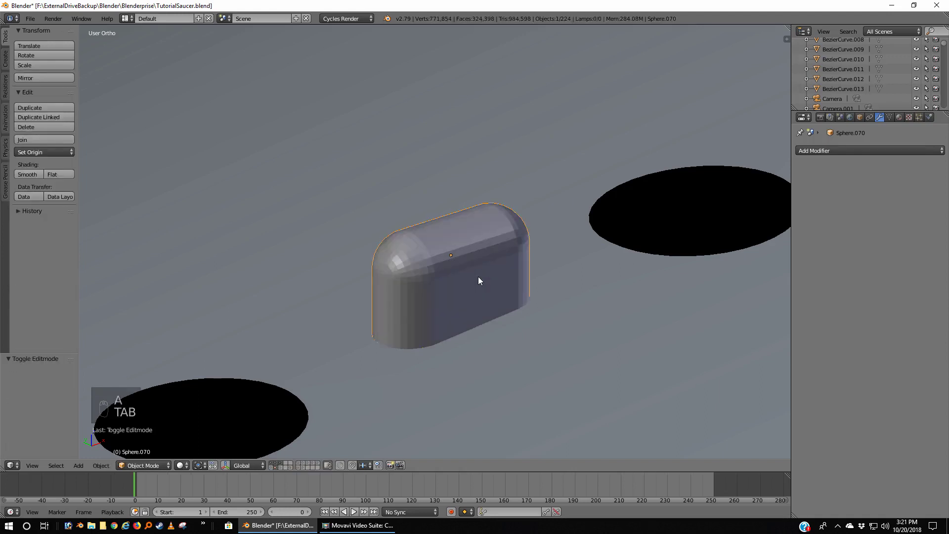
click(32, 173)
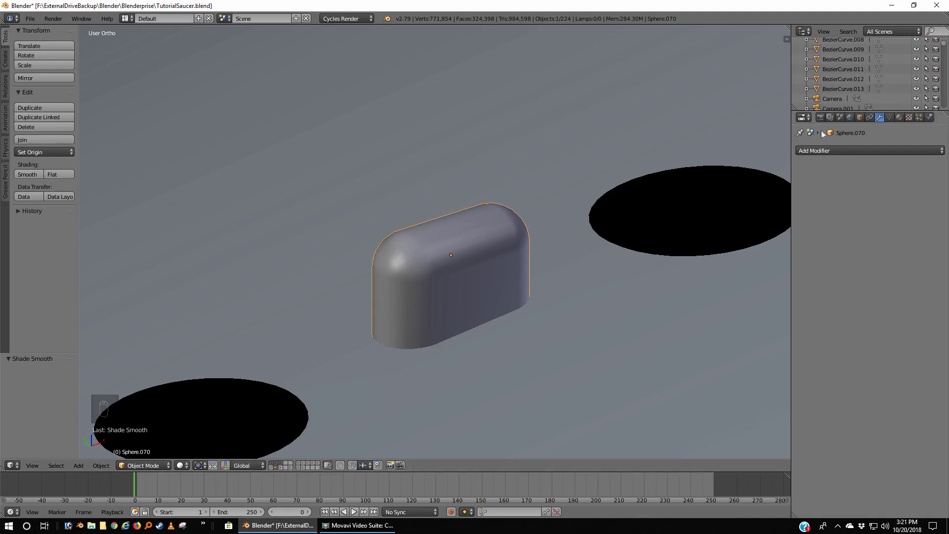
Step: Assign the existing RedGlass material to the capsule housing
click(804, 151)
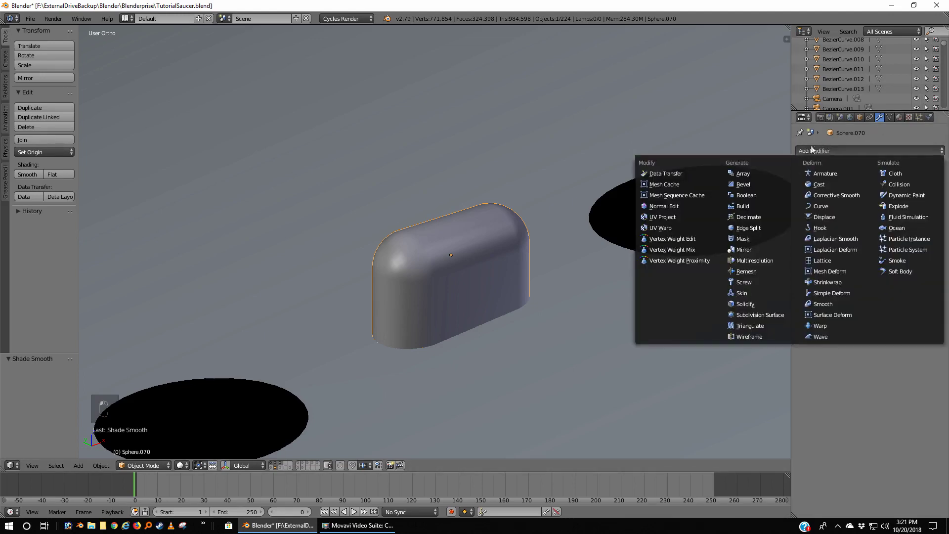
click(899, 117)
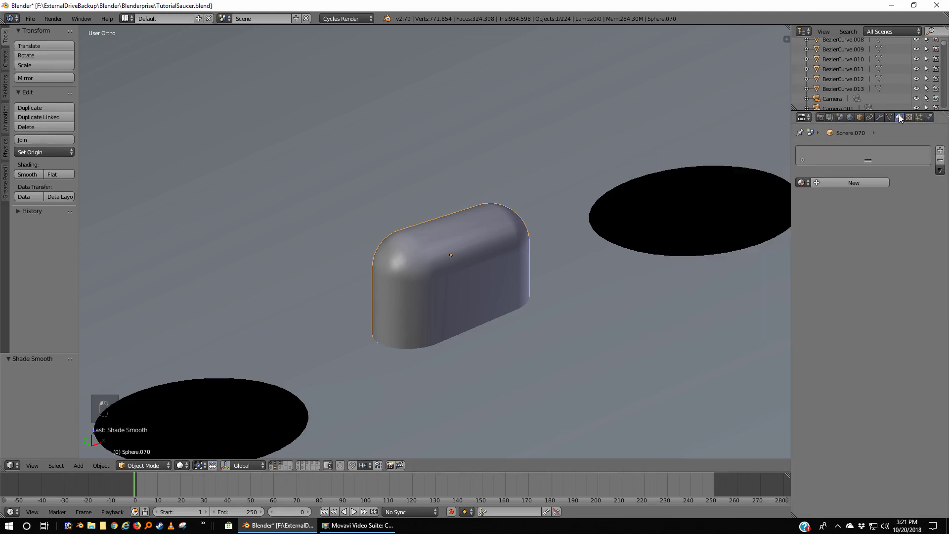
click(801, 183)
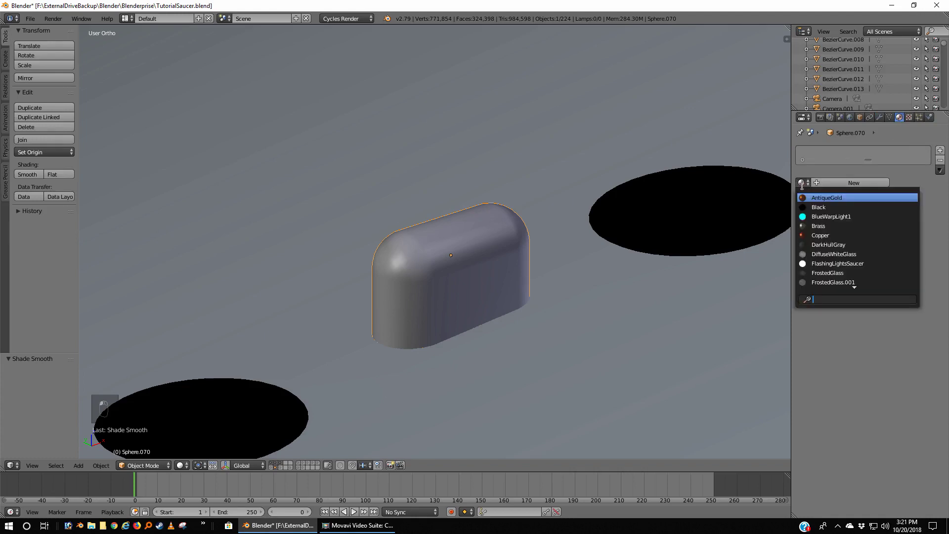
text(red)
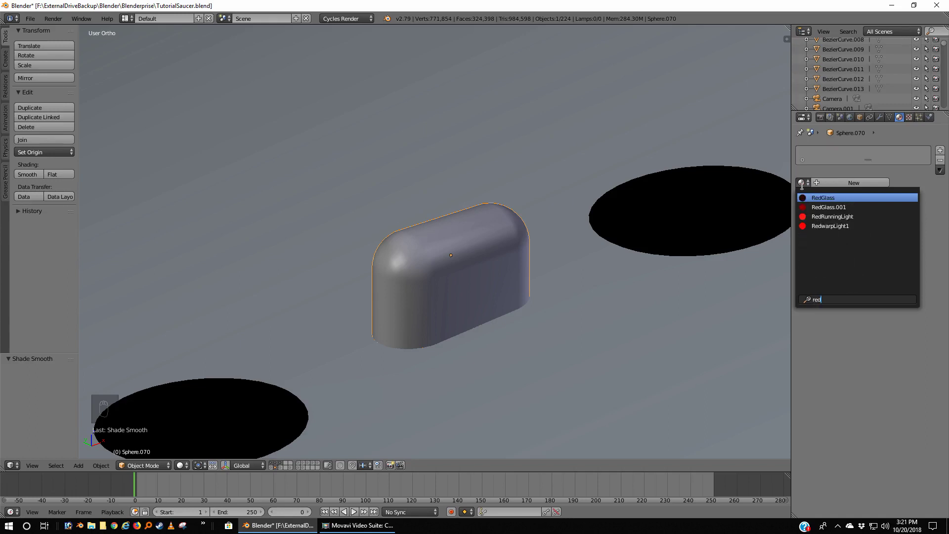
click(830, 197)
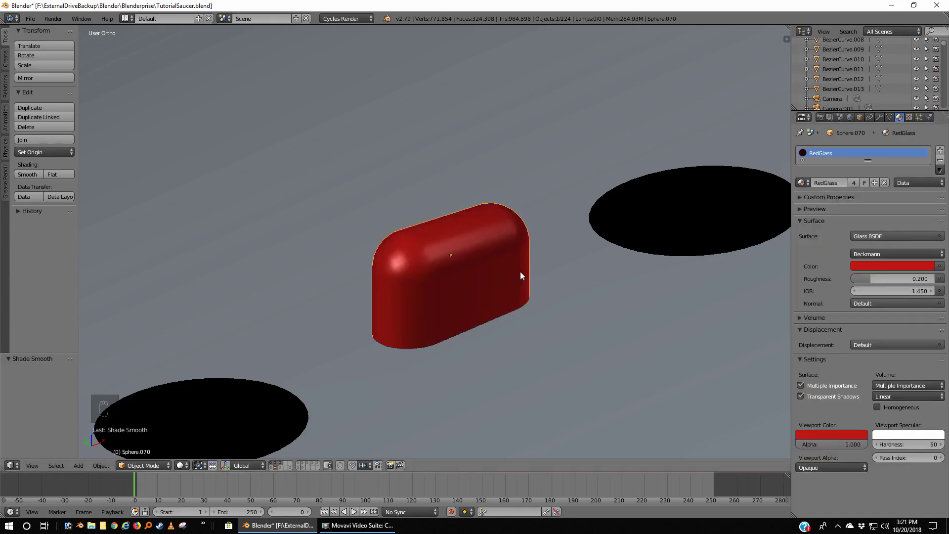
Step: Duplicate the red capsule in place and, in wireframe, scale the copy to about 0.859
scroll(520, 272, down, 5)
scroll(526, 268, up, 5)
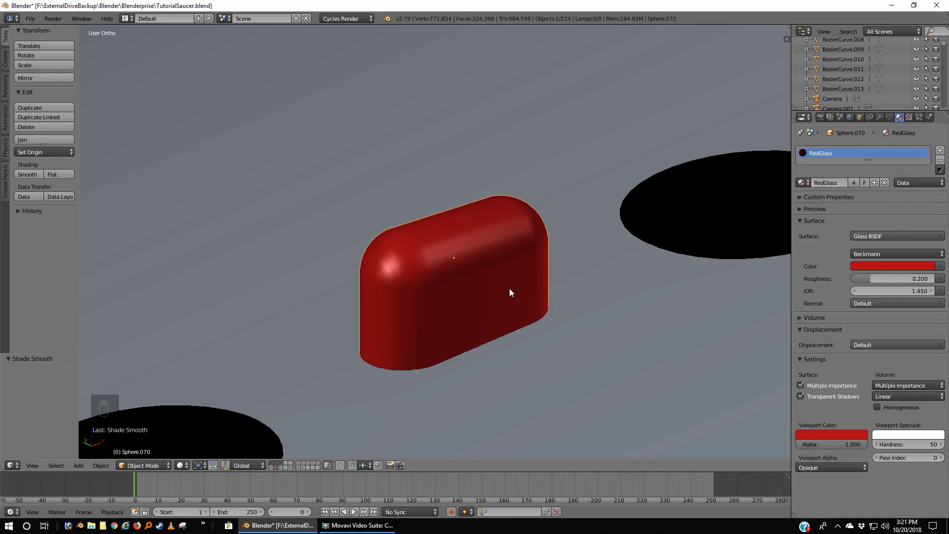
key(shift+d)
right_click(510, 289)
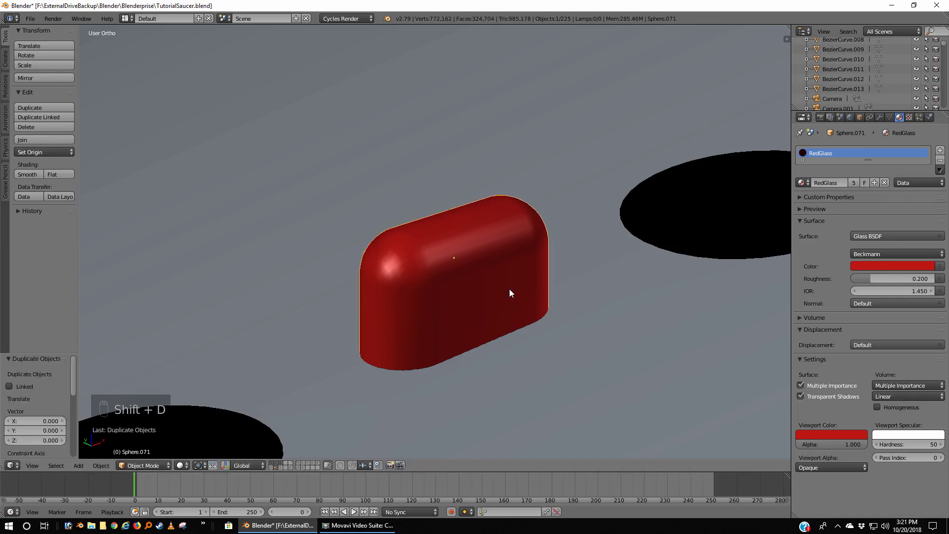
key(z)
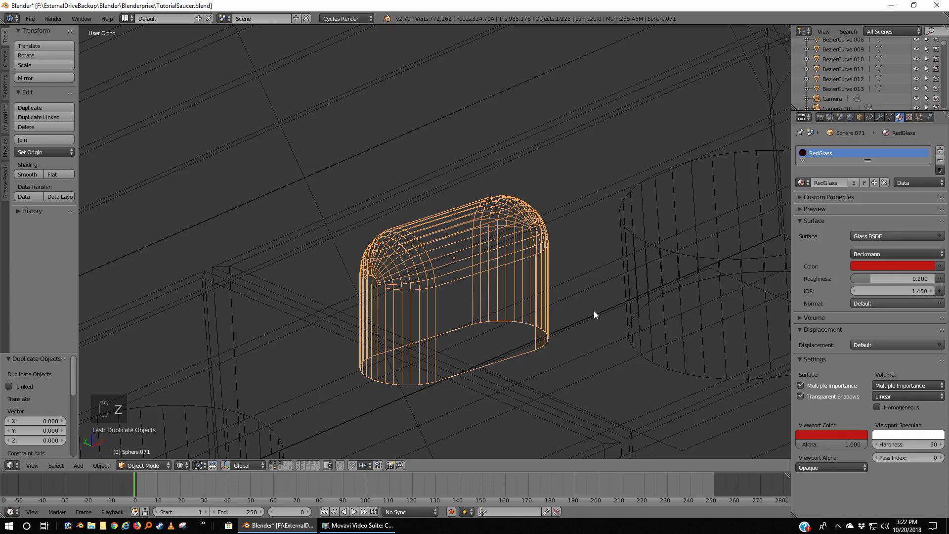
key(s)
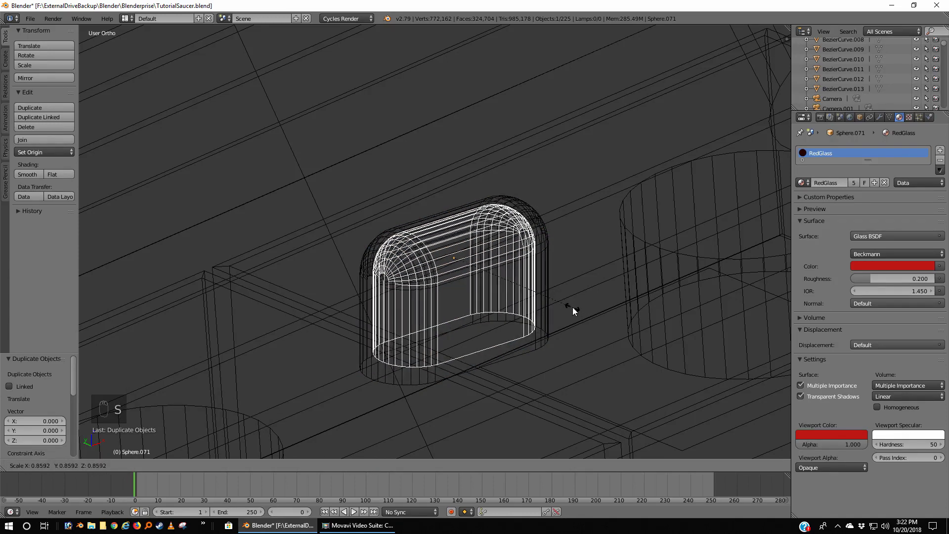
click(573, 307)
Step: In front view, move the smaller copy about -0.001 along Z to align its base with the outer capsule's base
key(KP_1)
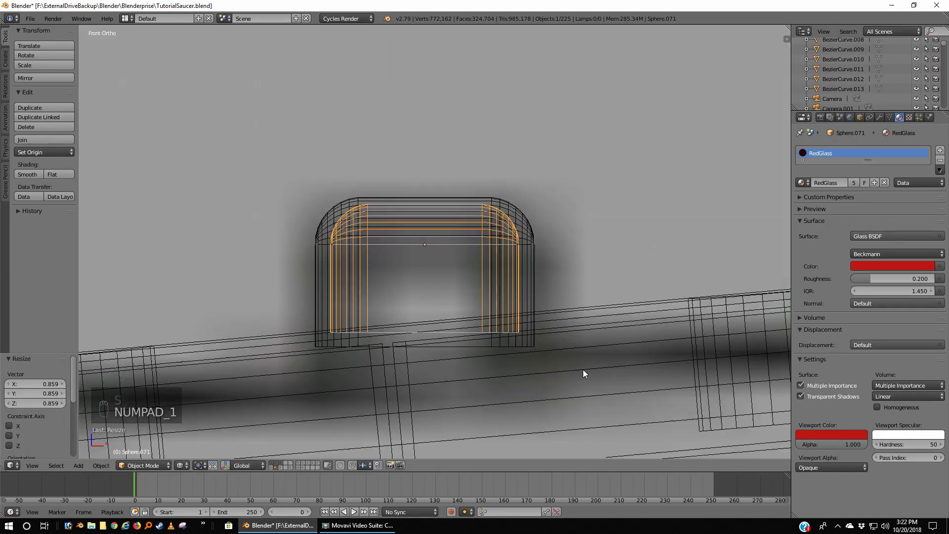
key(g)
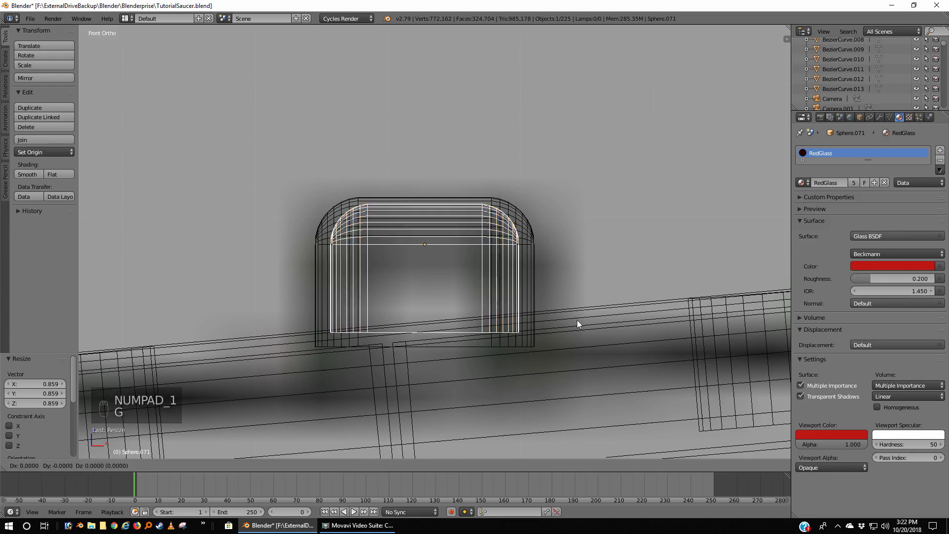
key(z)
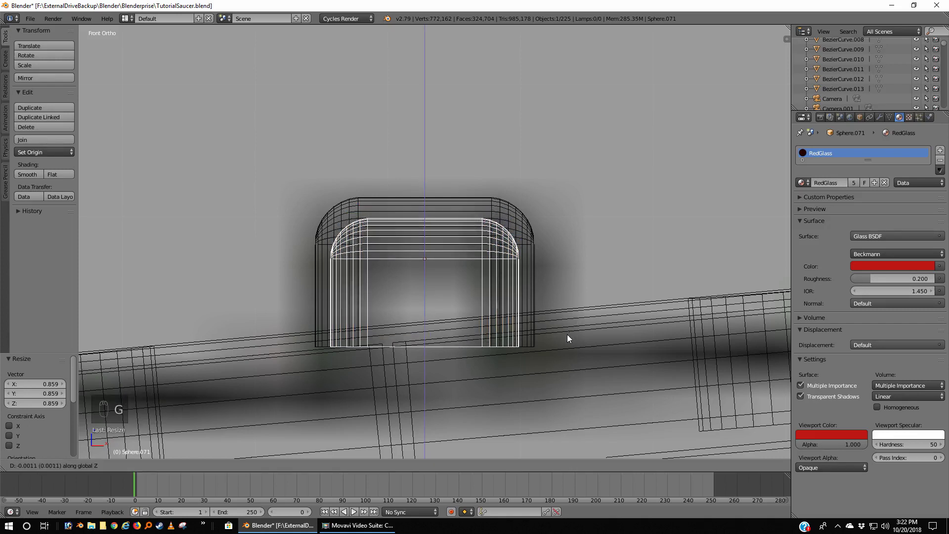
click(568, 334)
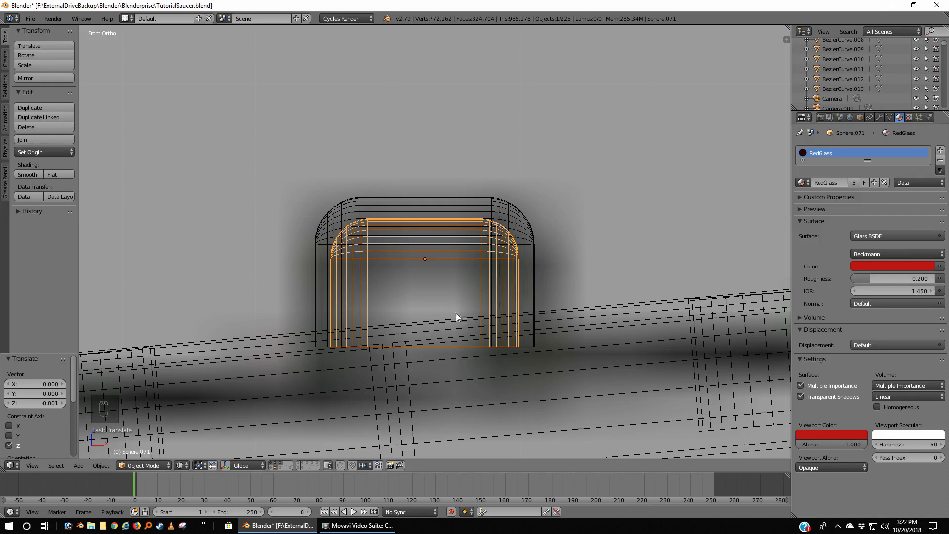
Step: Add a Solidify modifier to the outer capsule with a thickness of 0.1
right_click(519, 220)
middle_drag(556, 297, 618, 293)
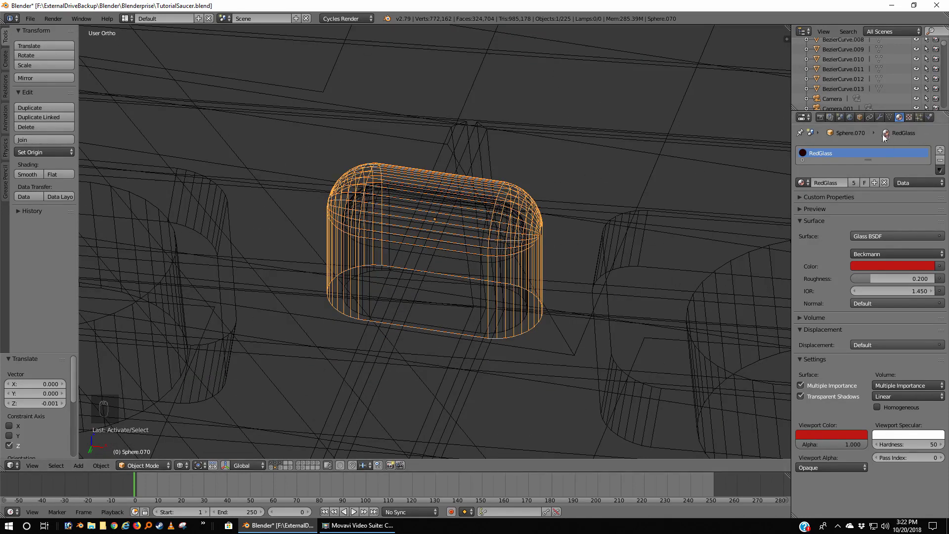
click(880, 117)
click(831, 150)
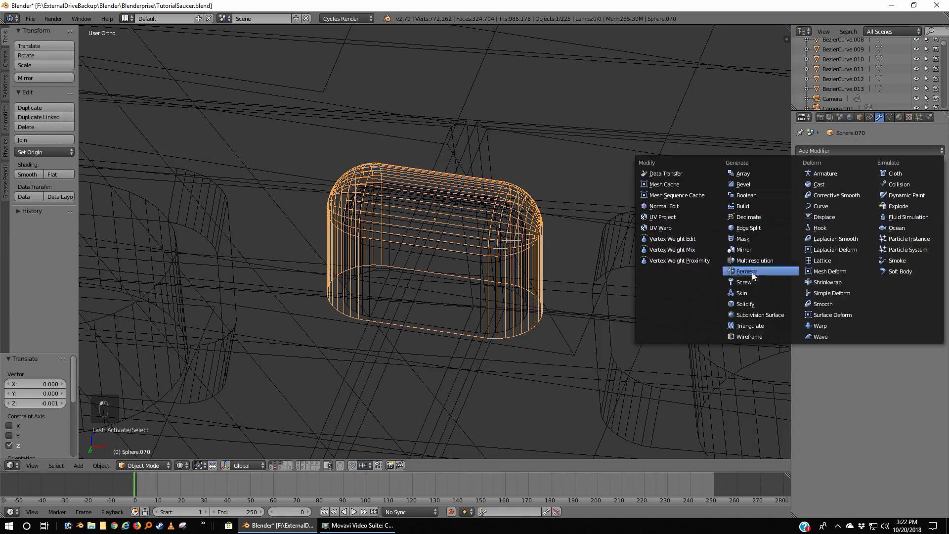
click(753, 304)
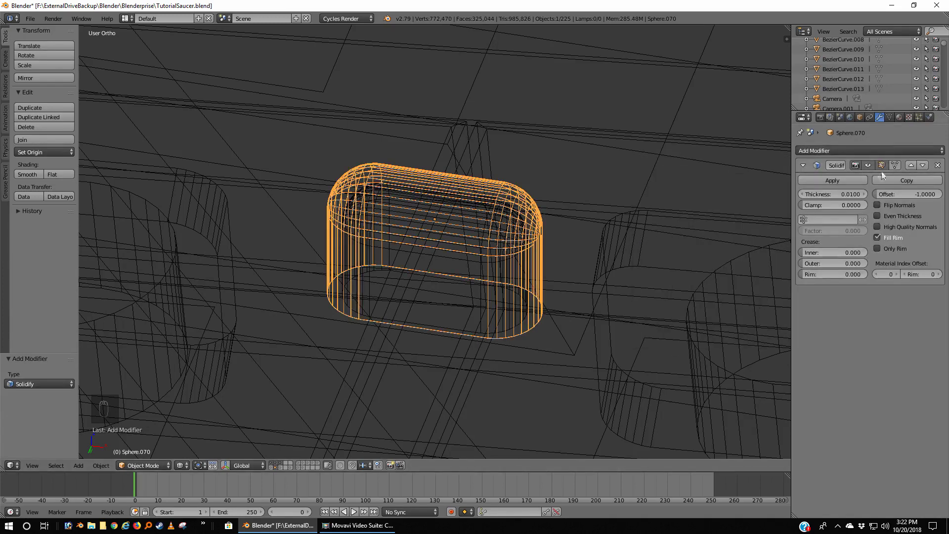
click(850, 196)
text(0.1)
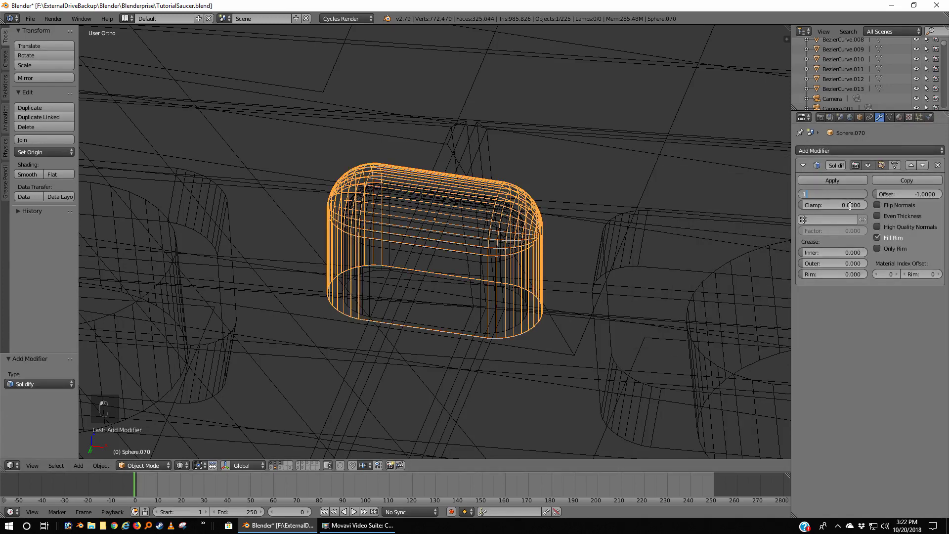
key(Return)
Step: Replace the RedGlass material on the inner capsule with the existing NonFlashLight material
middle_drag(700, 242, 569, 301)
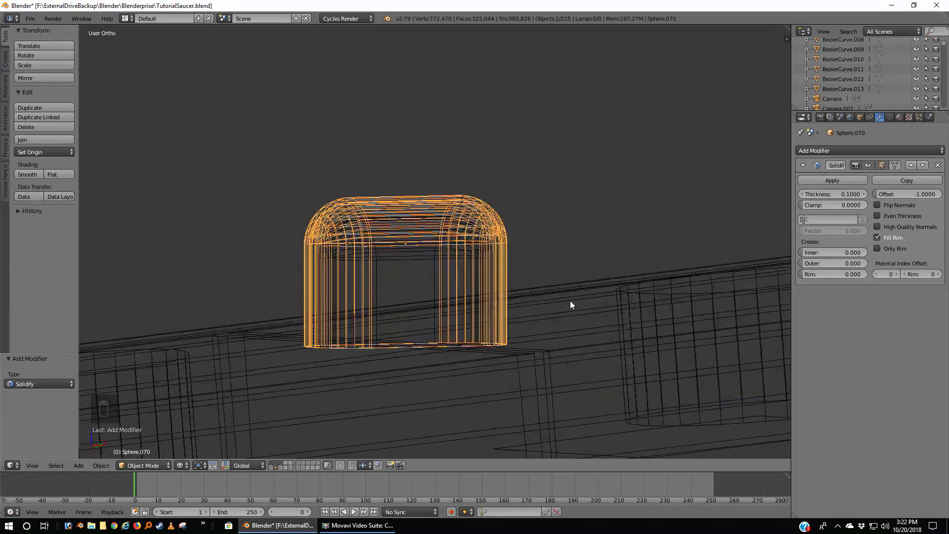
right_click(423, 236)
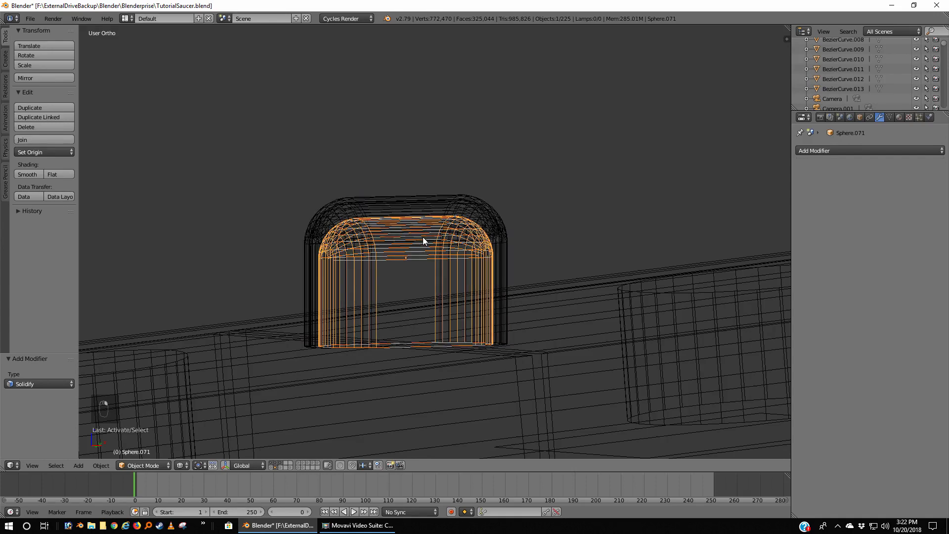
click(899, 118)
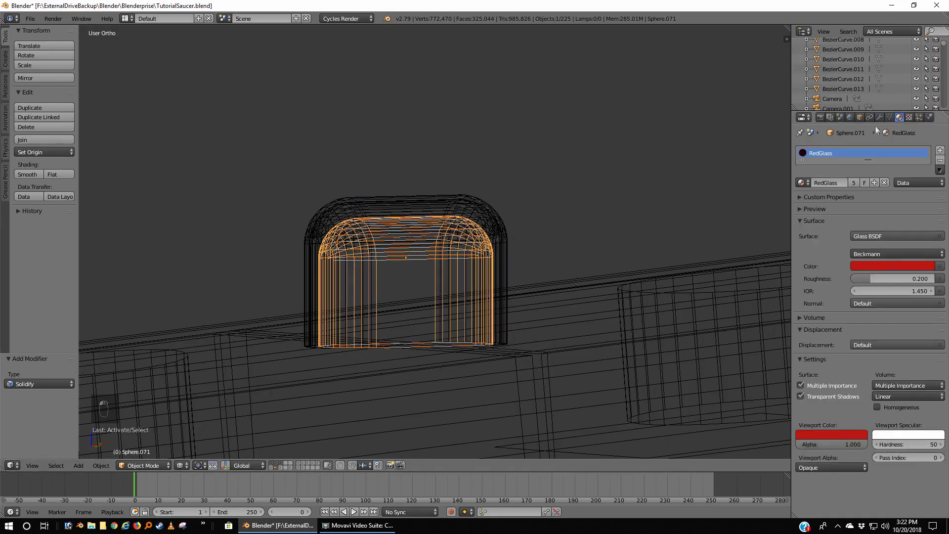
click(940, 162)
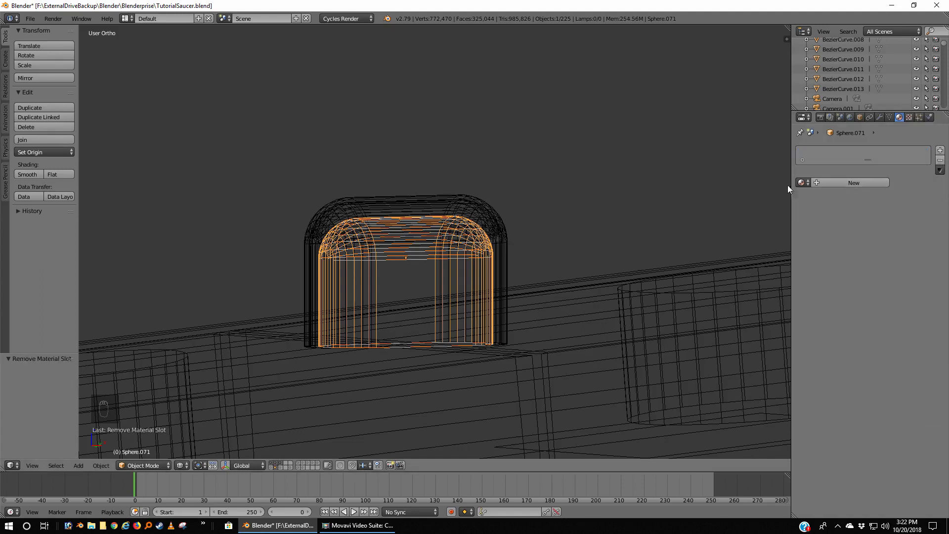
click(803, 182)
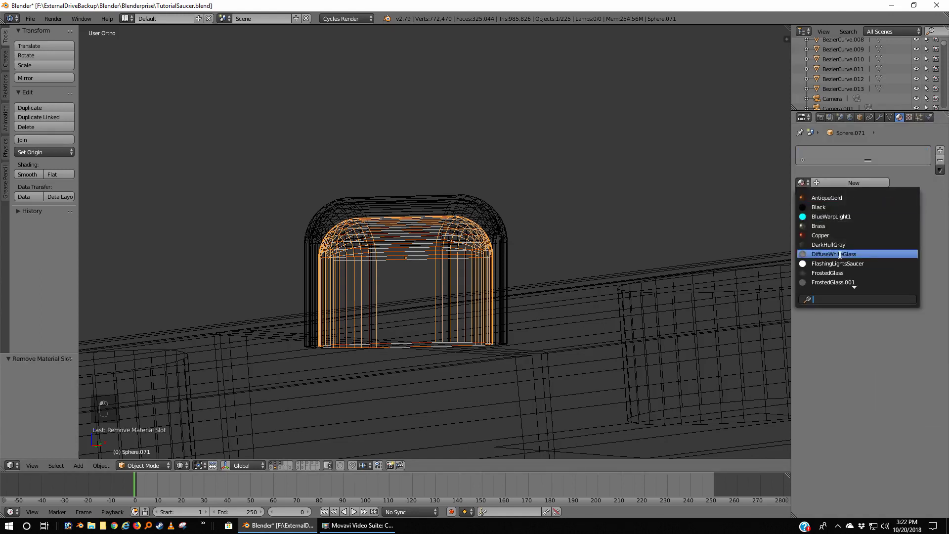
text(light)
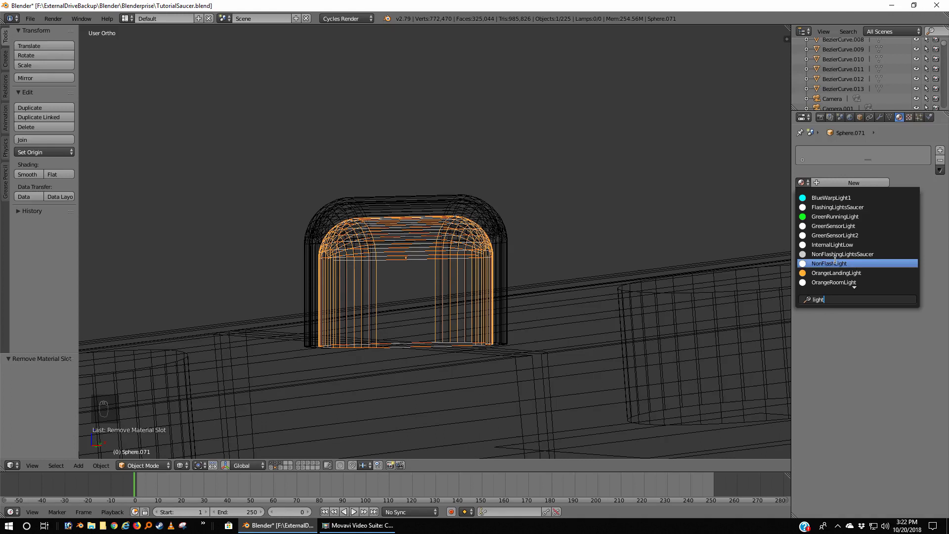
click(833, 263)
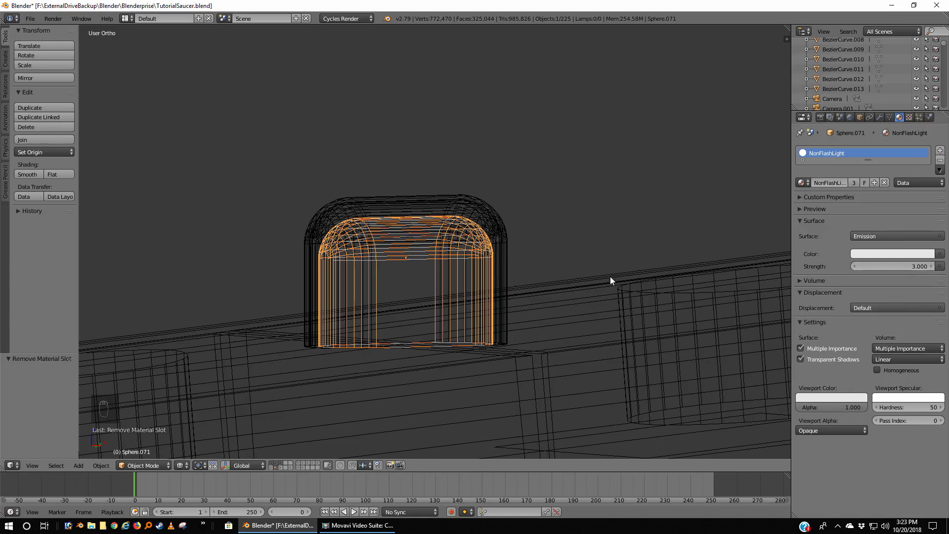
Step: Preview the ship in rendered shading from the front view, examining the new red light and the complete model
key(KP_1)
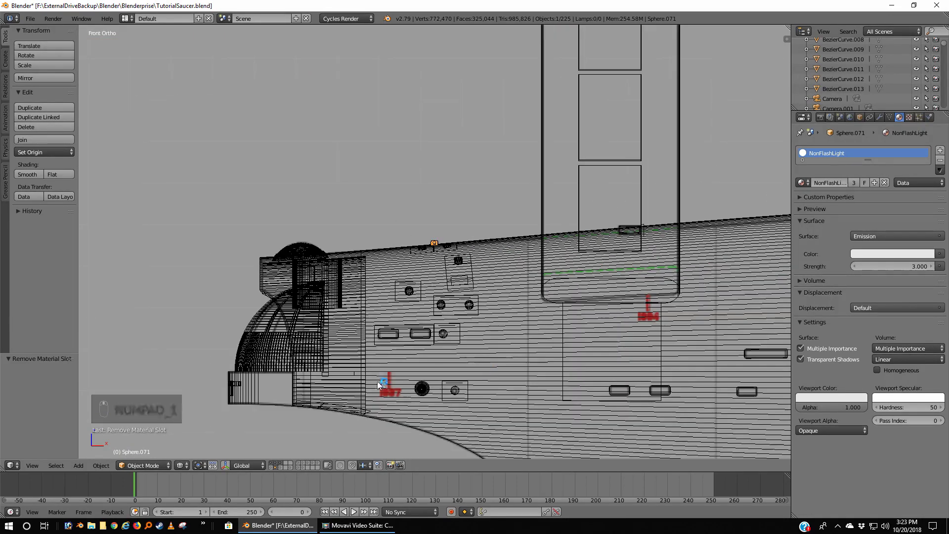
click(181, 465)
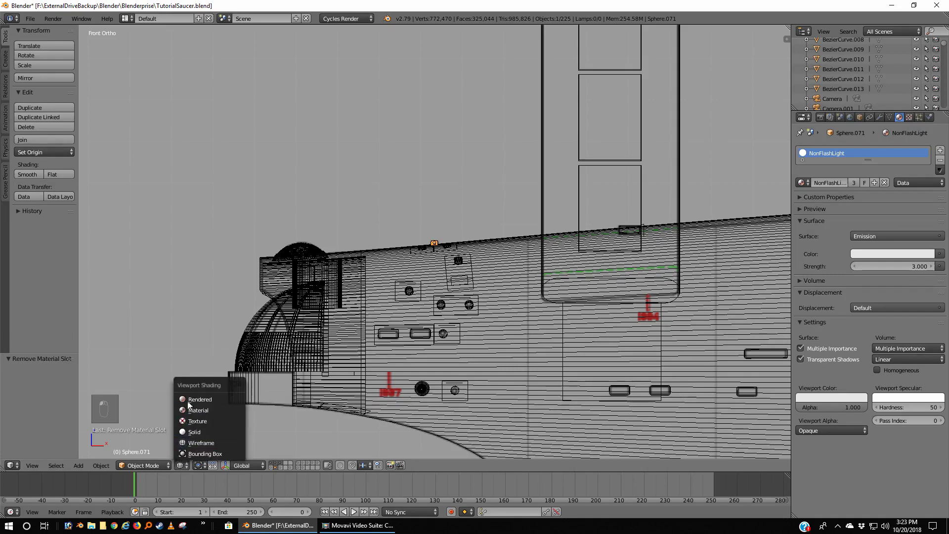
click(191, 397)
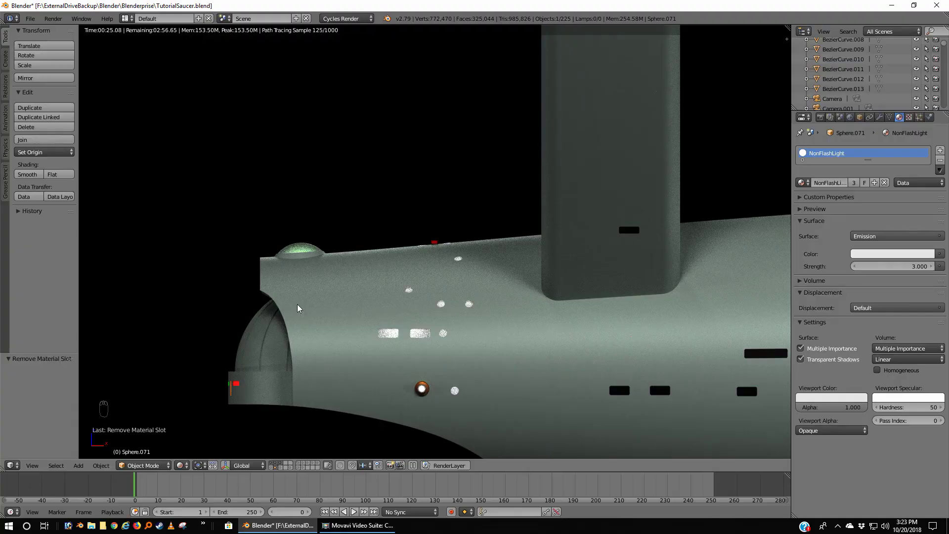
scroll(298, 304, down, 8)
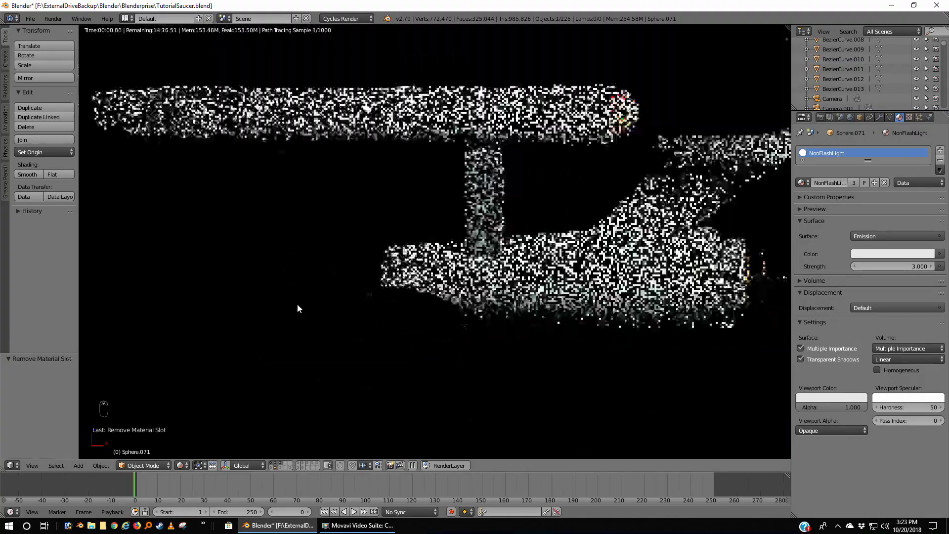
scroll(298, 303, up, 1)
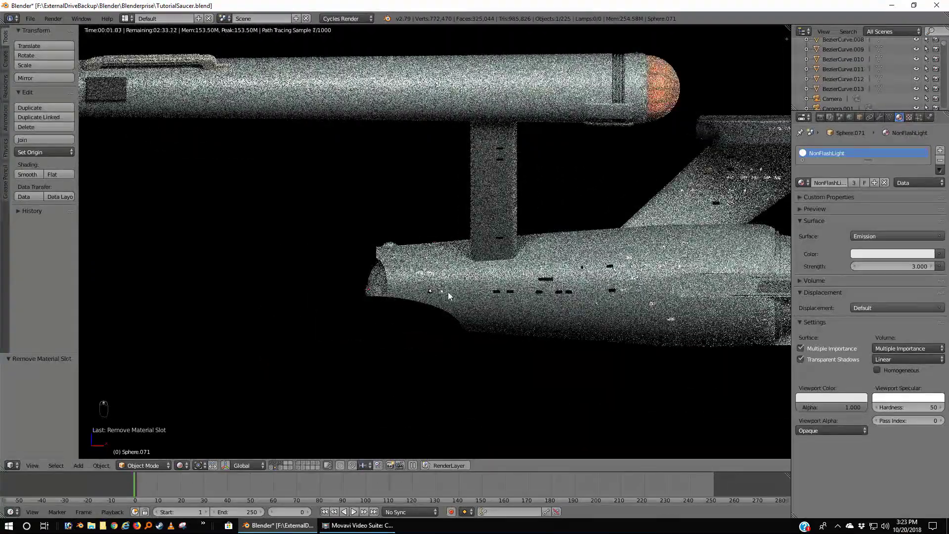
shift+middle_drag(448, 292, 229, 318)
scroll(260, 306, down, 2)
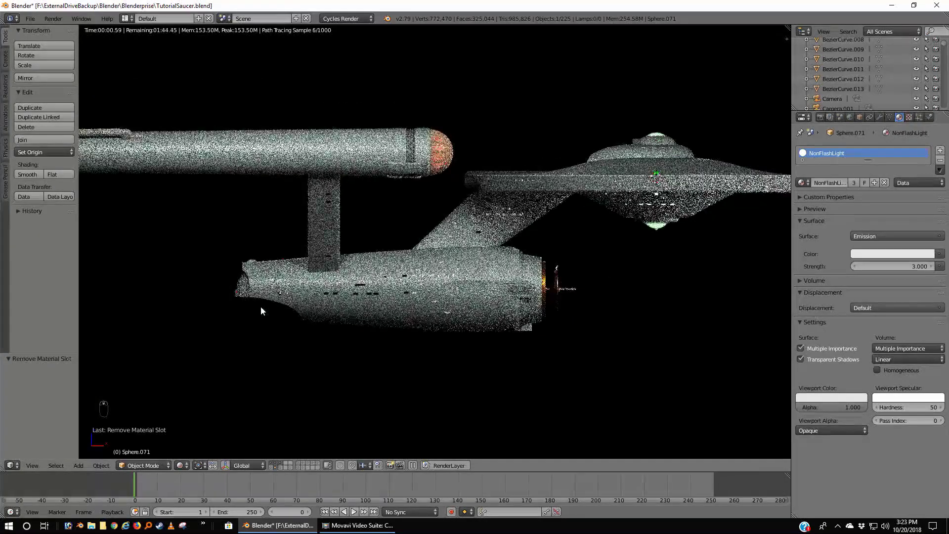
scroll(261, 310, down, 1)
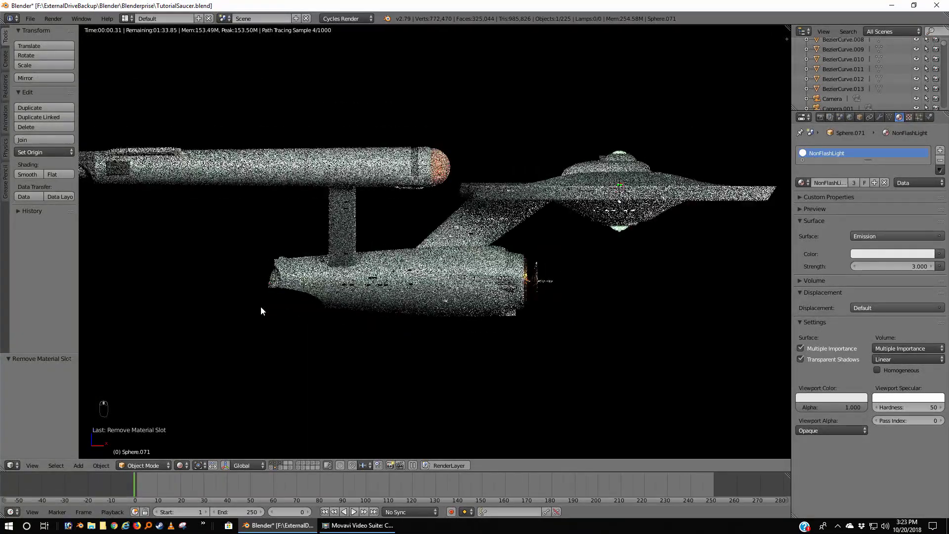
shift+middle_drag(256, 309, 263, 309)
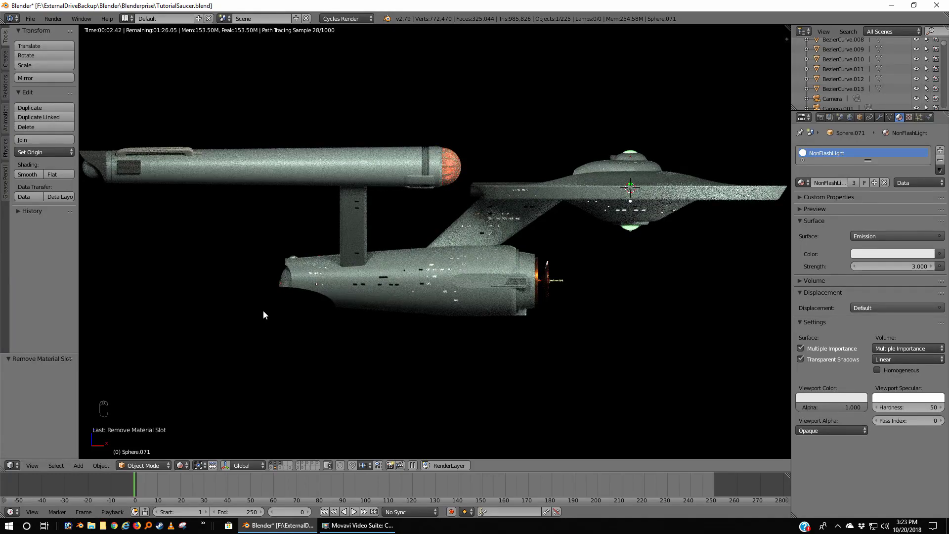
shift+middle_drag(263, 309, 265, 309)
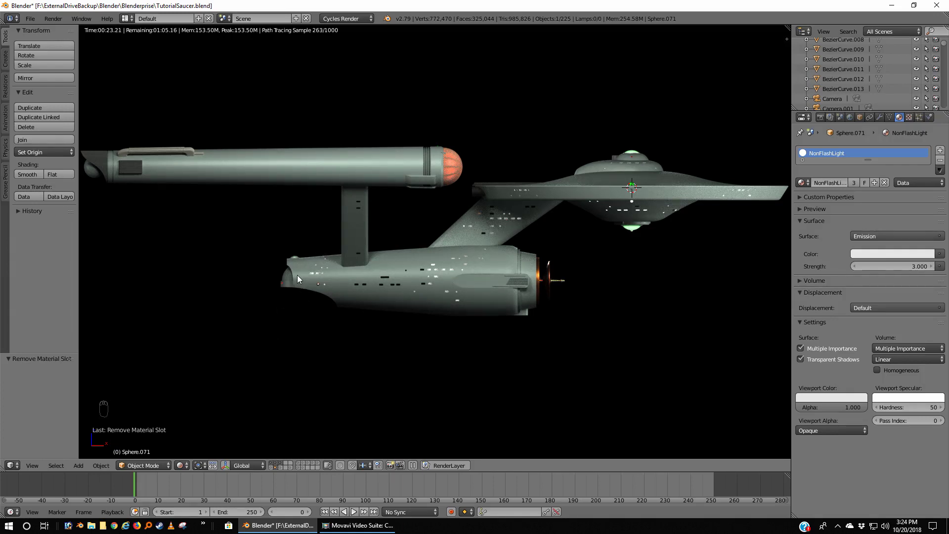
Step: Examine the rendered rear hull from above in perspective, checking the capsule light and the round windows beside it
middle_drag(298, 275, 376, 353)
key(KP_5)
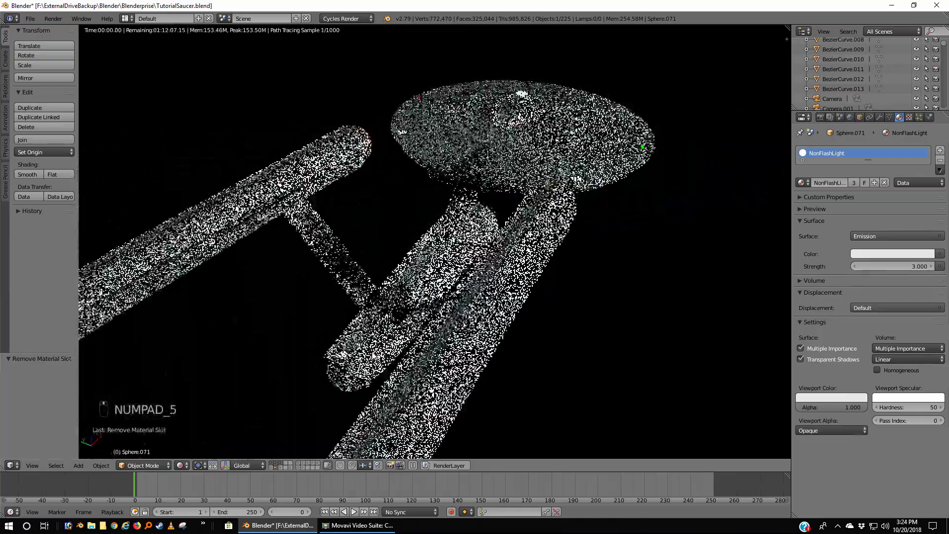
scroll(360, 404, up, 6)
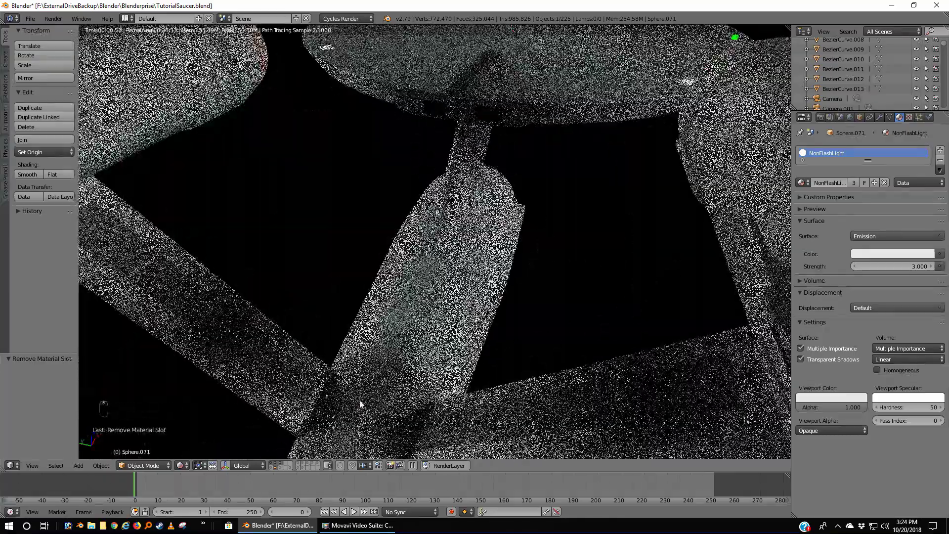
scroll(360, 404, up, 5)
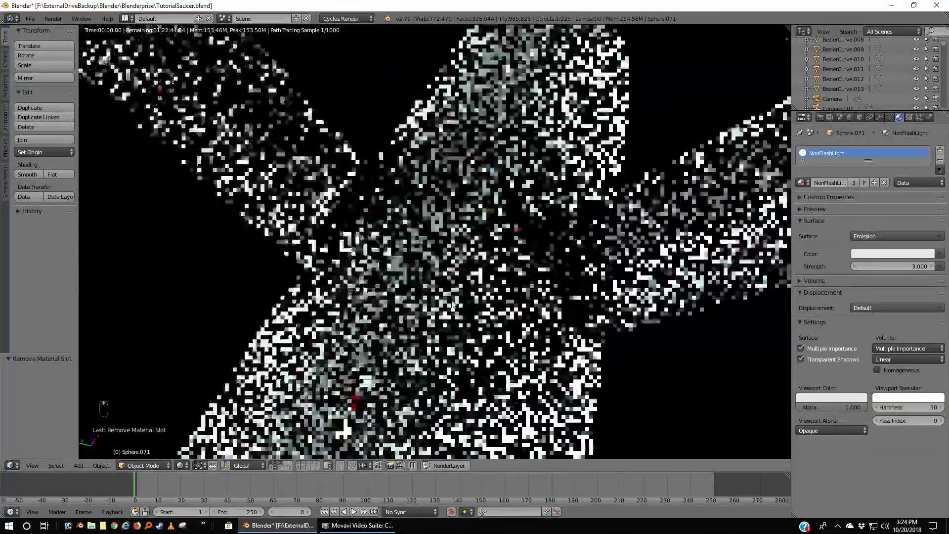
scroll(452, 303, down, 5)
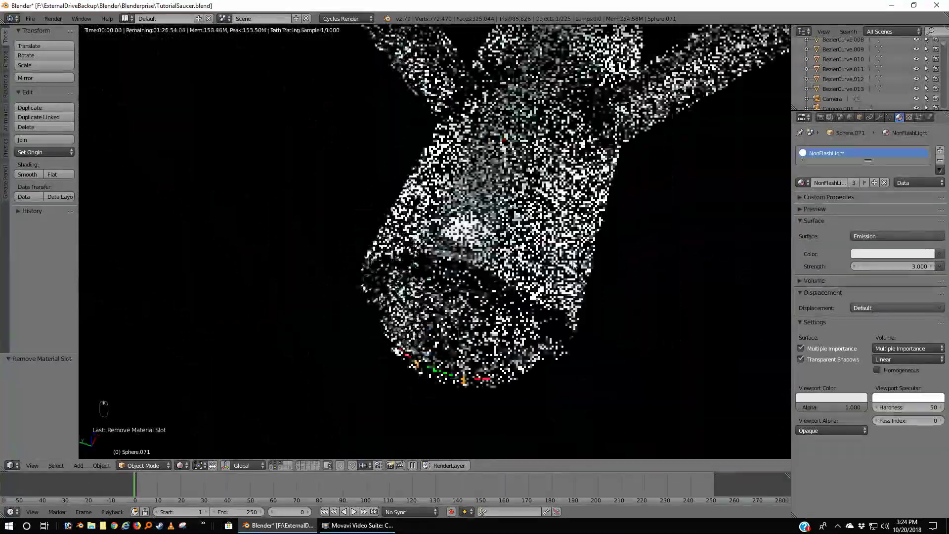
scroll(600, 262, up, 1)
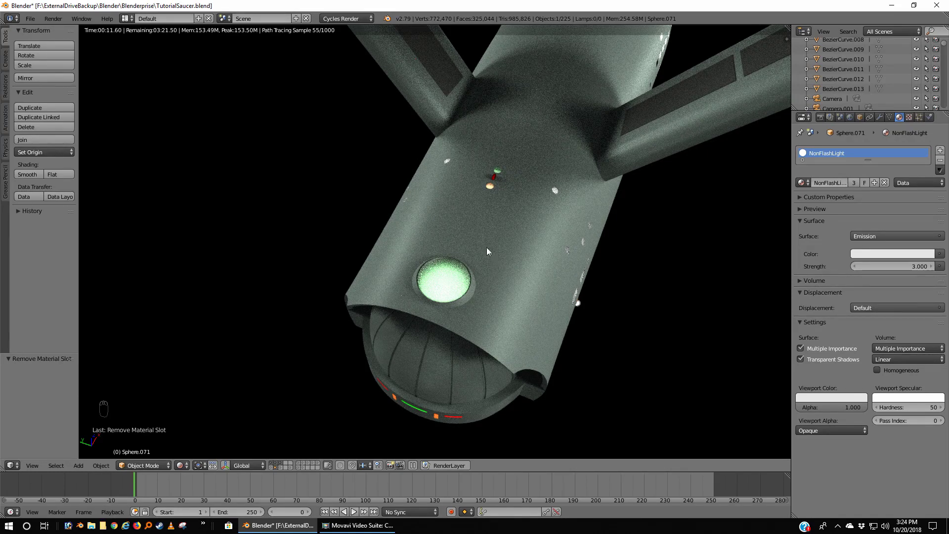
Step: Return to wireframe shading in an orthographic view framing the capsule light and its two neighbouring round windows
key(z)
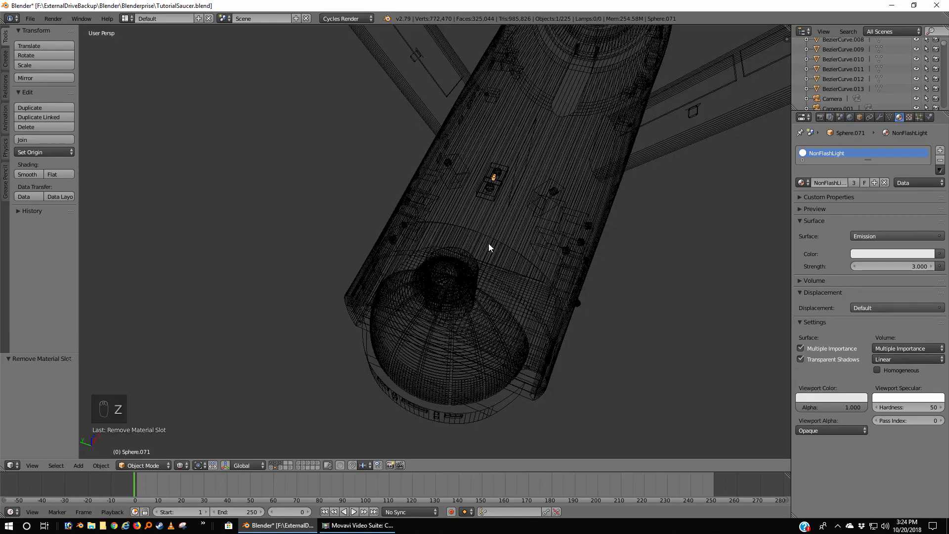
scroll(496, 186, up, 5)
scroll(538, 178, down, 4)
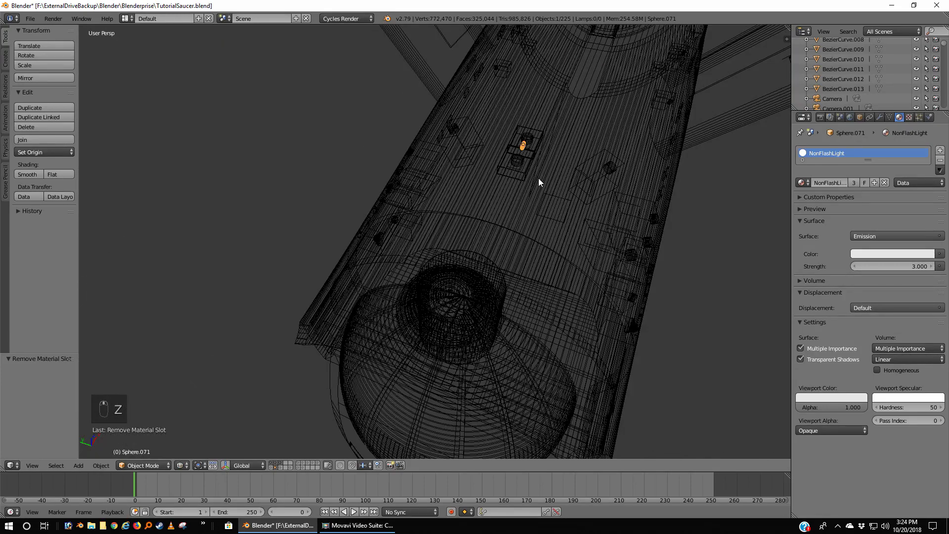
key(KP_5)
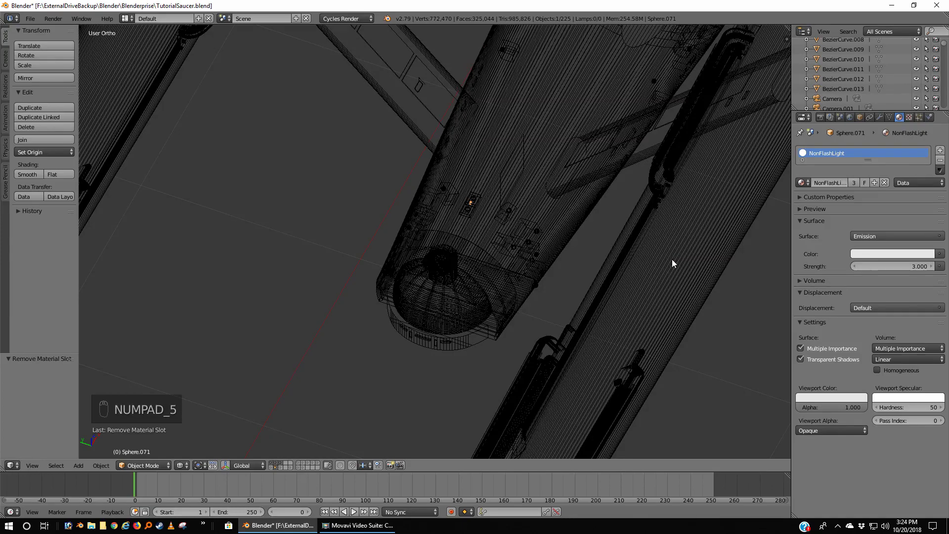
scroll(498, 205, up, 7)
shift+middle_drag(583, 206, 442, 384)
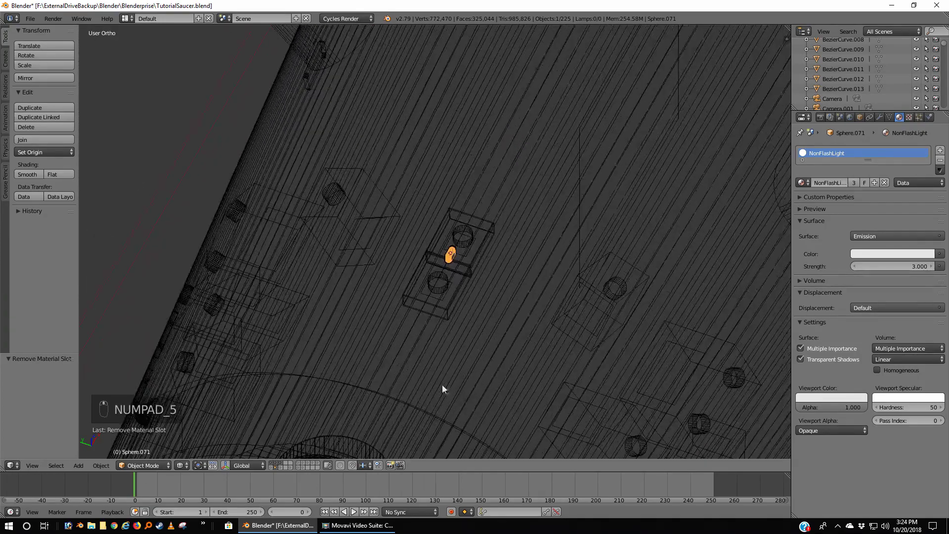
scroll(440, 371, up, 4)
scroll(439, 358, up, 1)
middle_drag(458, 352, 458, 351)
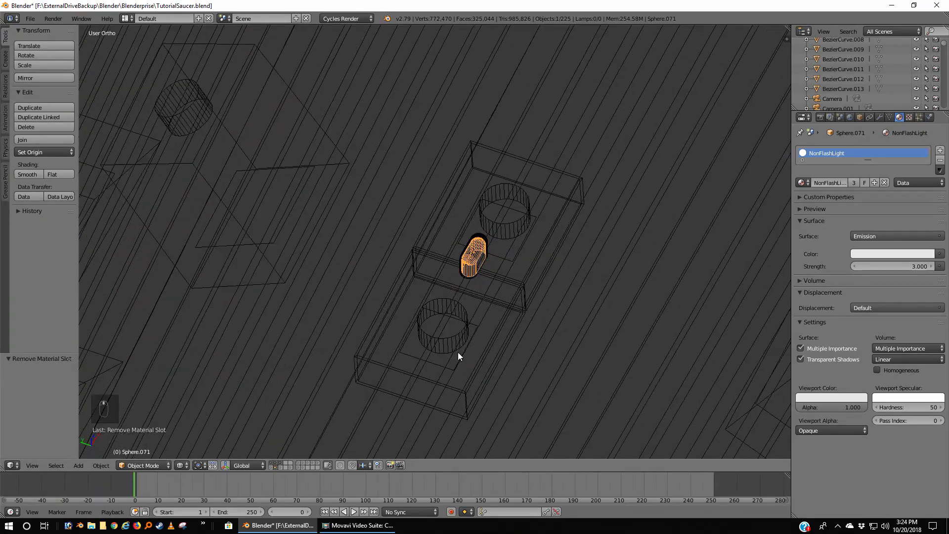
Step: Replace the OrangeRoomLight material on the plane beneath the aft round window with GreenSensorLight2
right_click(452, 367)
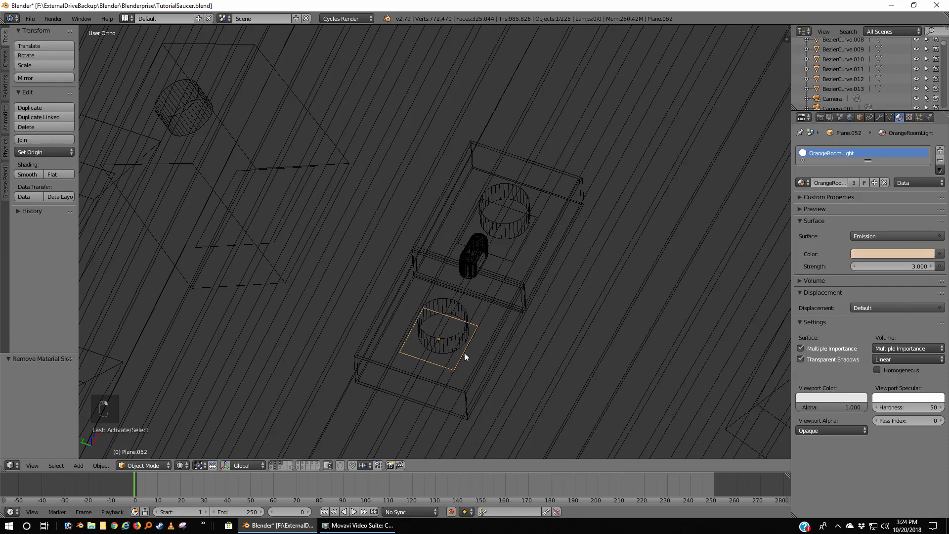
click(885, 183)
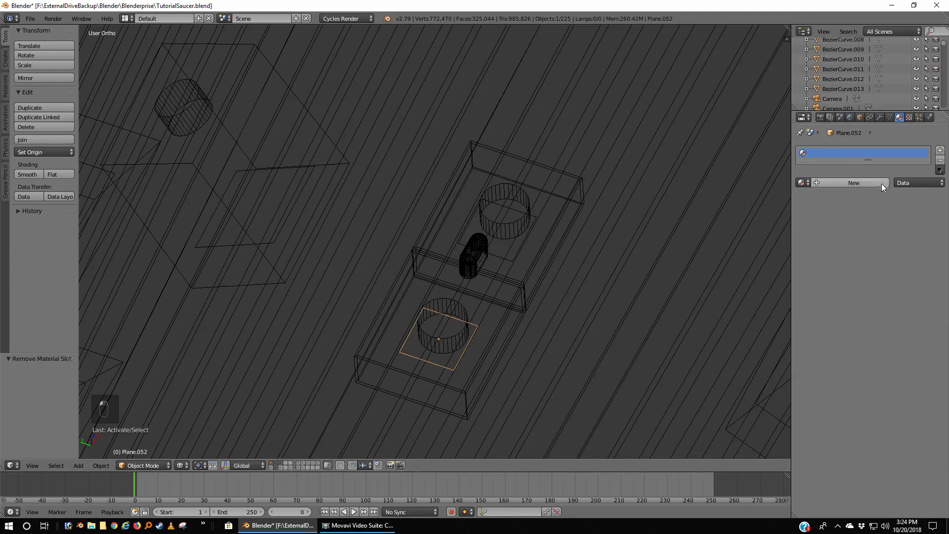
click(802, 183)
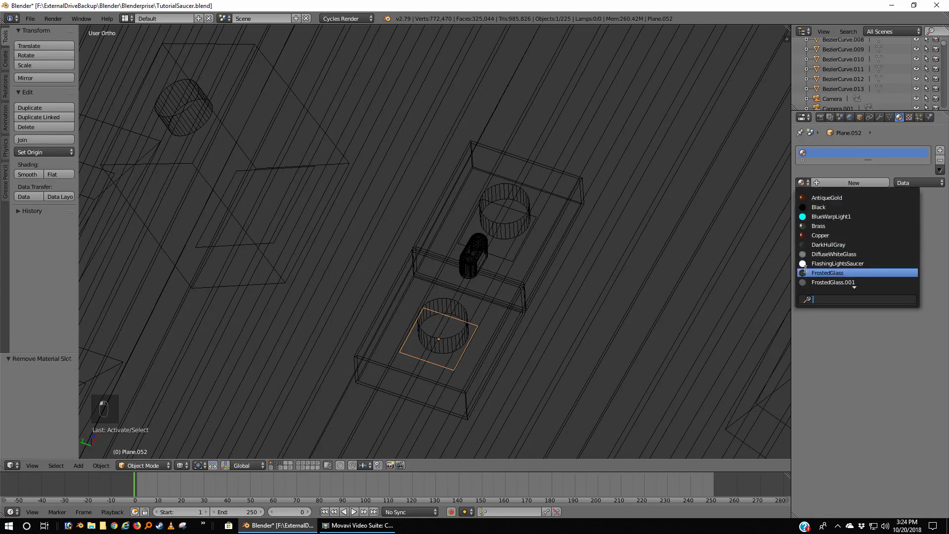
text(green)
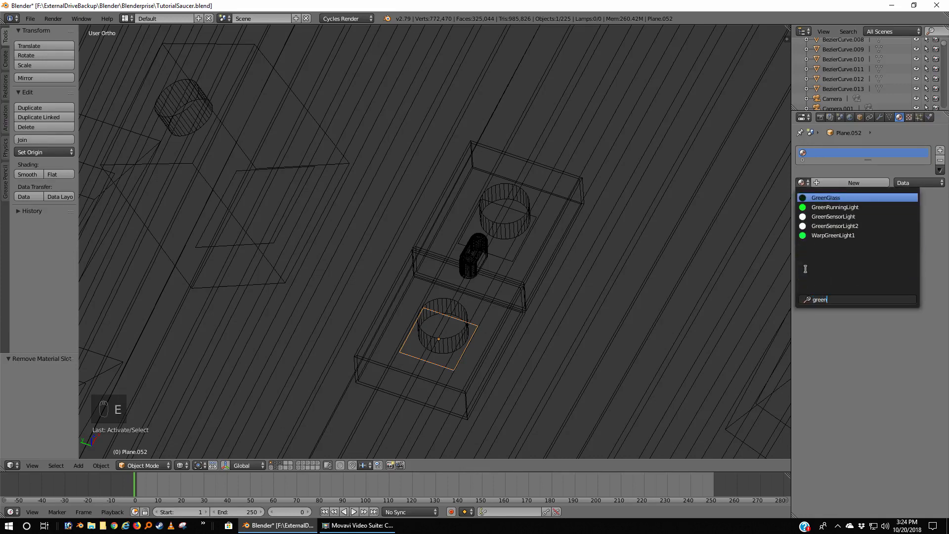
click(829, 226)
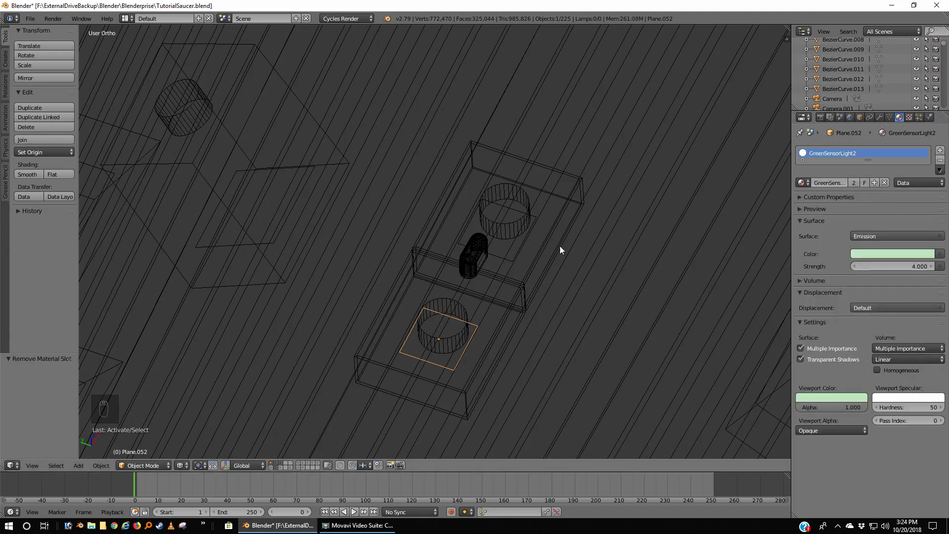
Step: Replace the material on the plane beneath the aft round window with GreenSensorLight, matching the plane under the neighbouring window
right_click(500, 256)
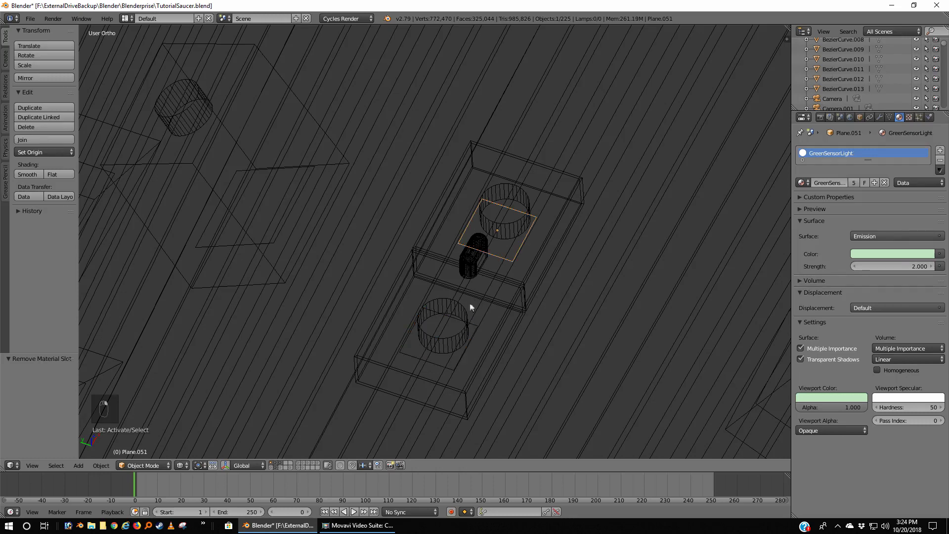
right_click(433, 359)
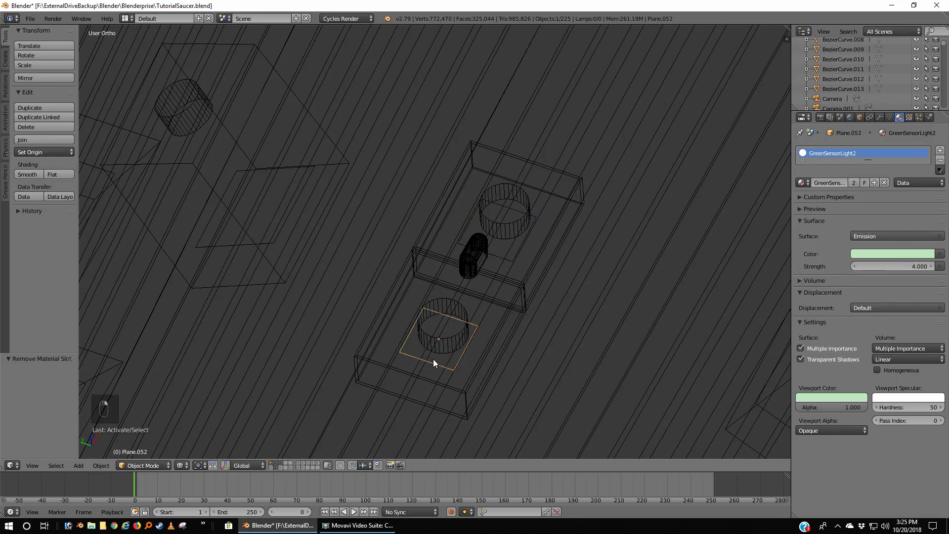
click(885, 182)
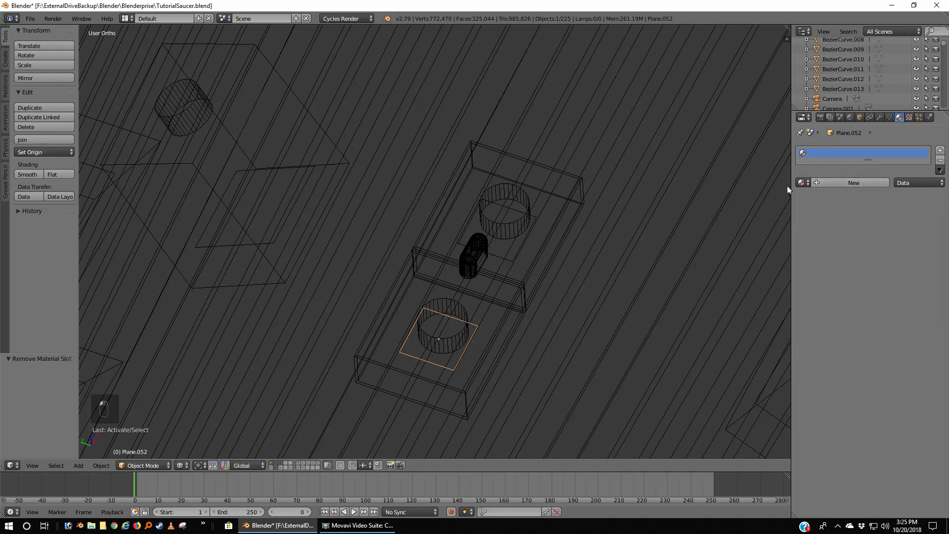
click(800, 183)
text(fre)
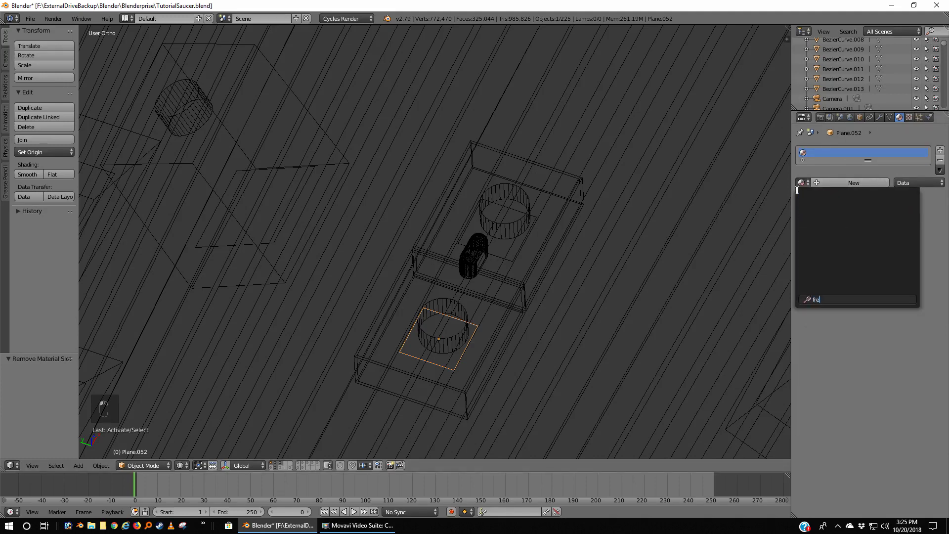
key(BackSpace)
key(BackSpace)
key(BackSpace)
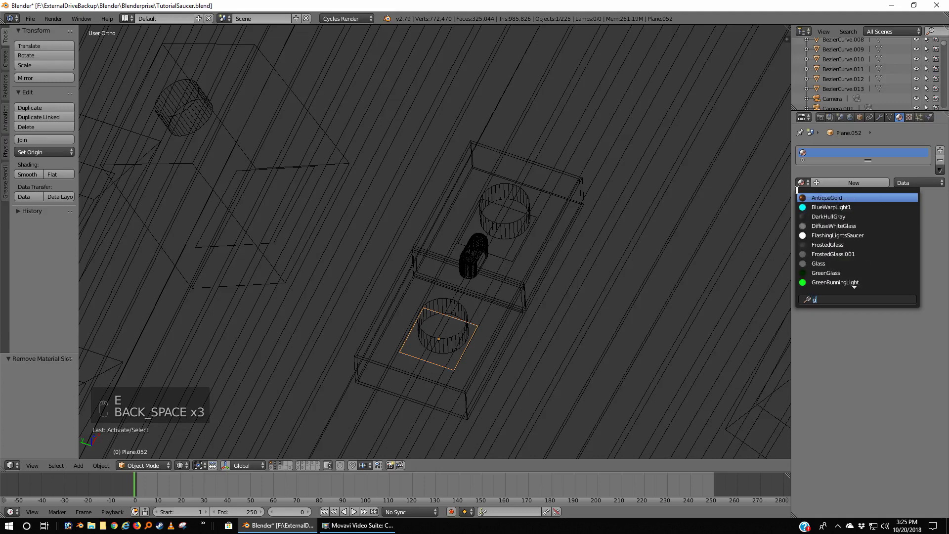
text(green)
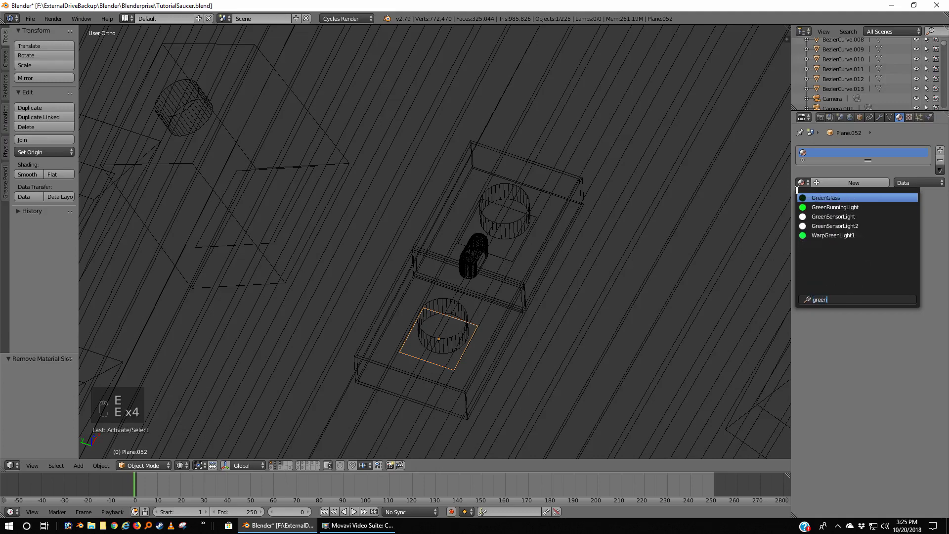
click(835, 216)
Step: Preview the rear hull in rendered shading and perspective, examining the capsule light and round windows from above and from the side
key(KP_5)
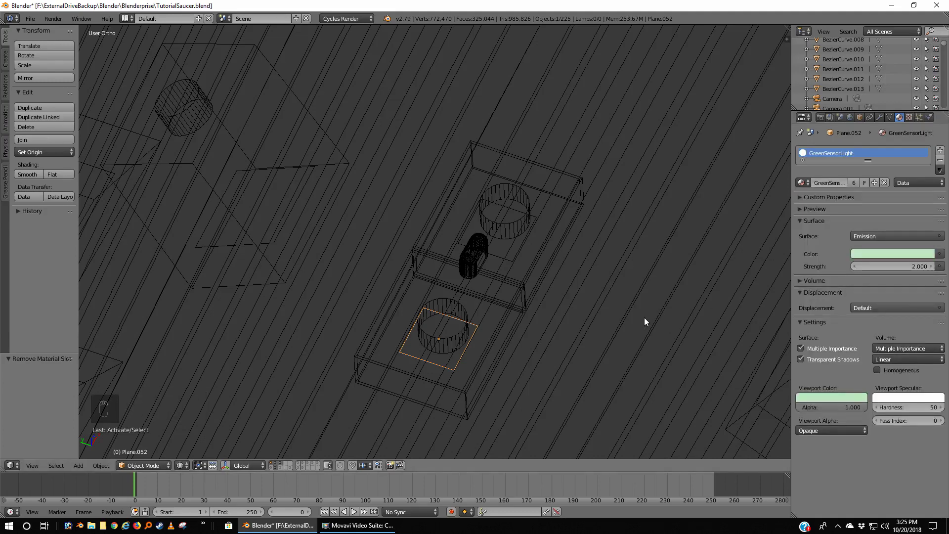
scroll(643, 295, down, 2)
scroll(637, 297, down, 3)
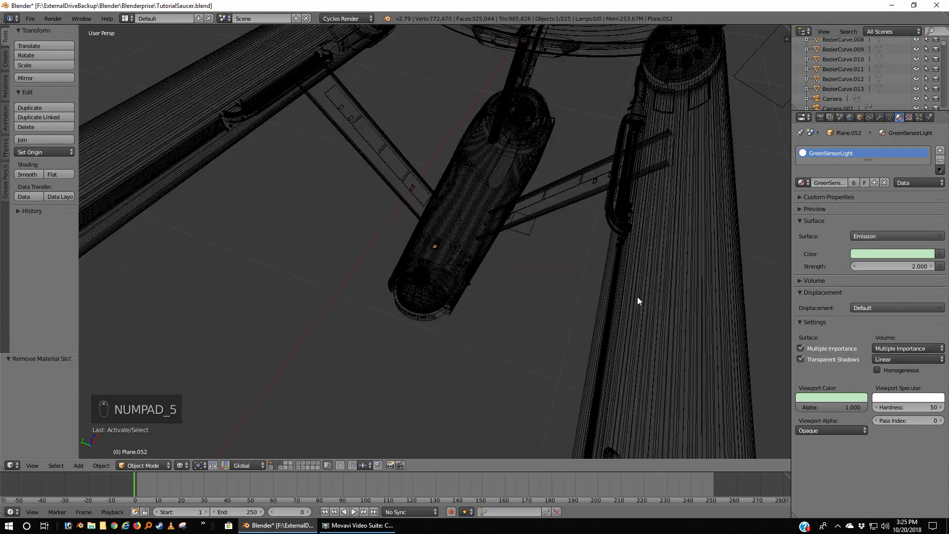
middle_drag(648, 304, 604, 297)
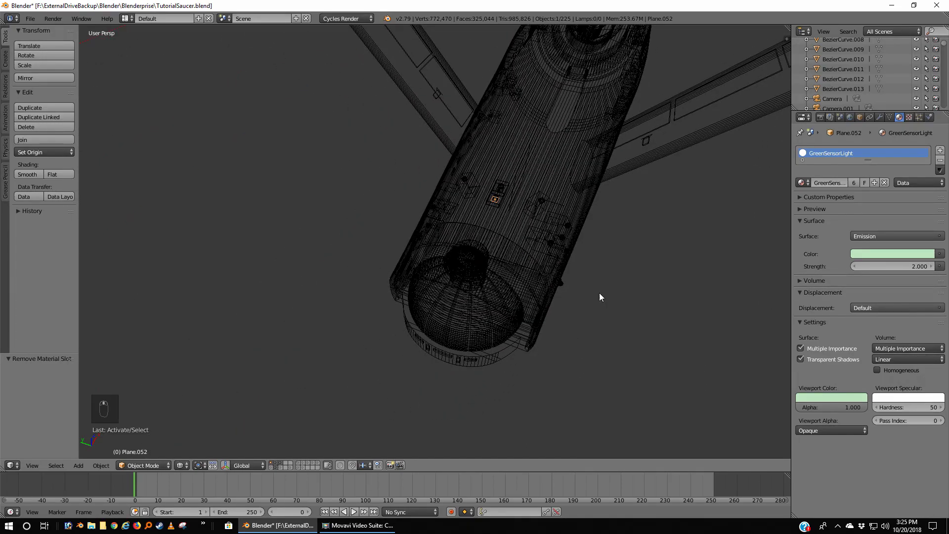
click(180, 466)
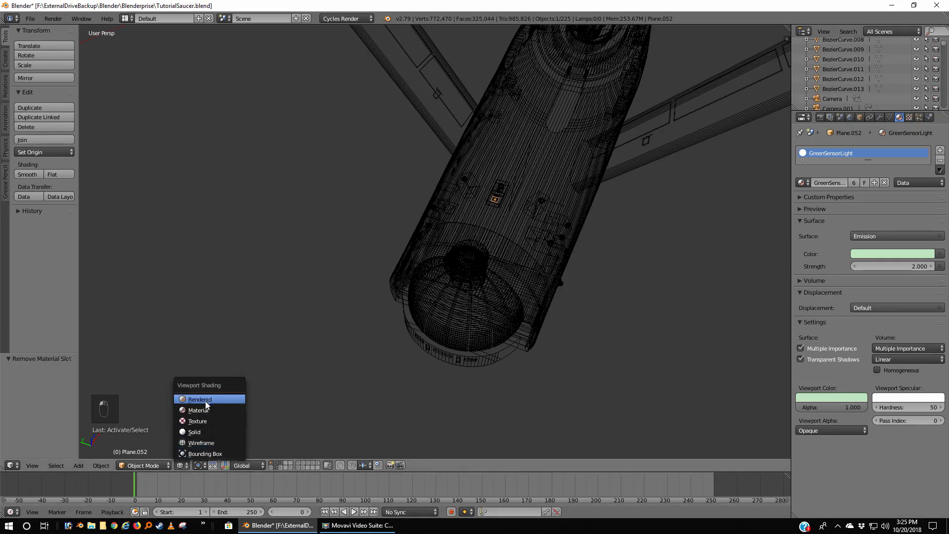
click(205, 399)
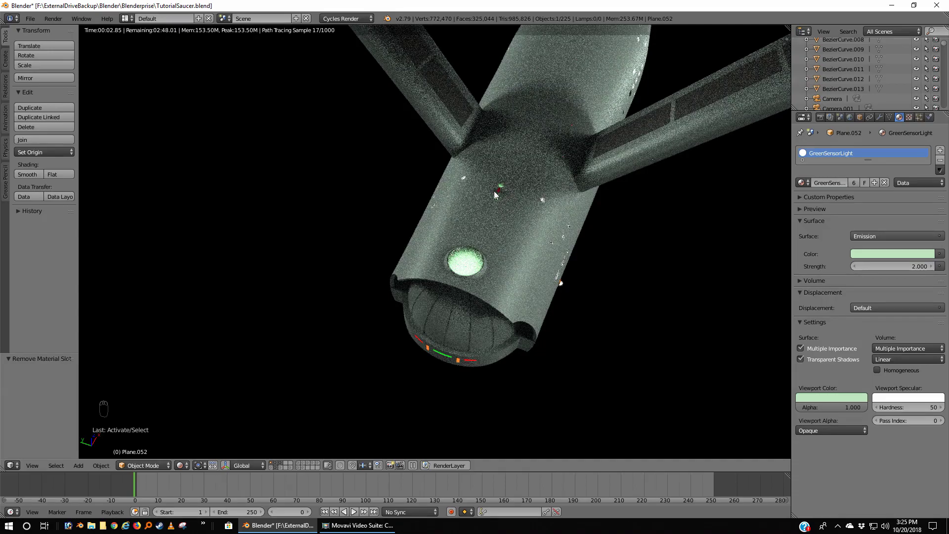
scroll(534, 233, up, 4)
scroll(641, 228, down, 4)
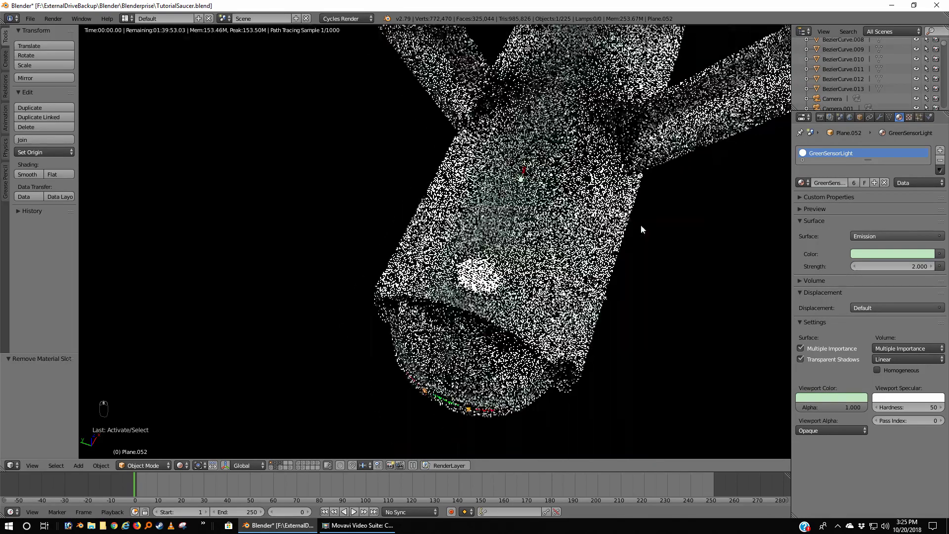
middle_drag(671, 285, 656, 276)
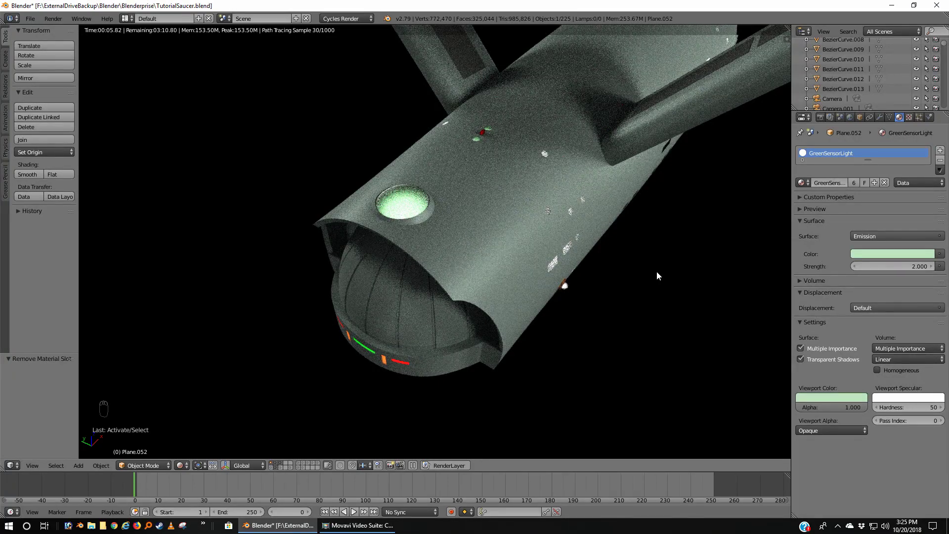
middle_drag(657, 271, 606, 292)
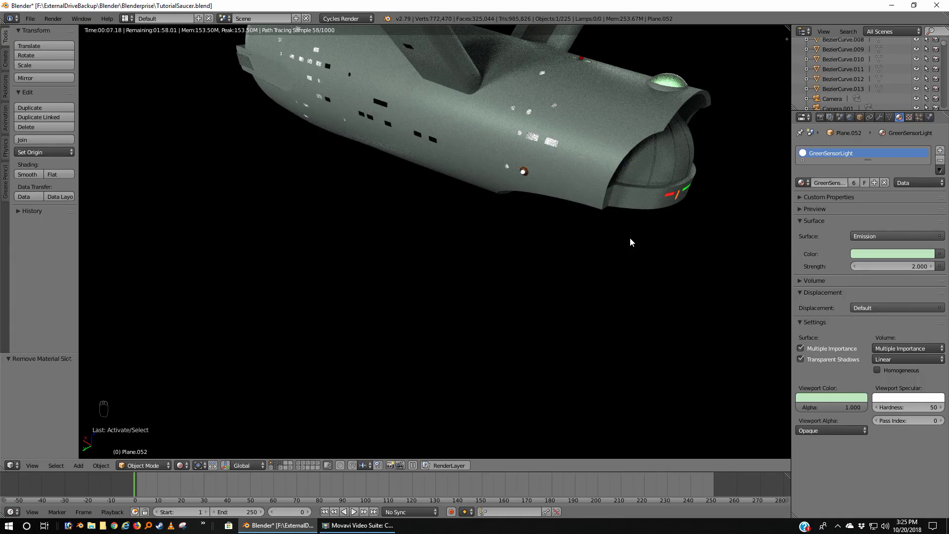
Step: Examine the rendered ship from below and from the side, checking the engineering hull's tail, the nacelles and the deflector dish
scroll(630, 239, down, 1)
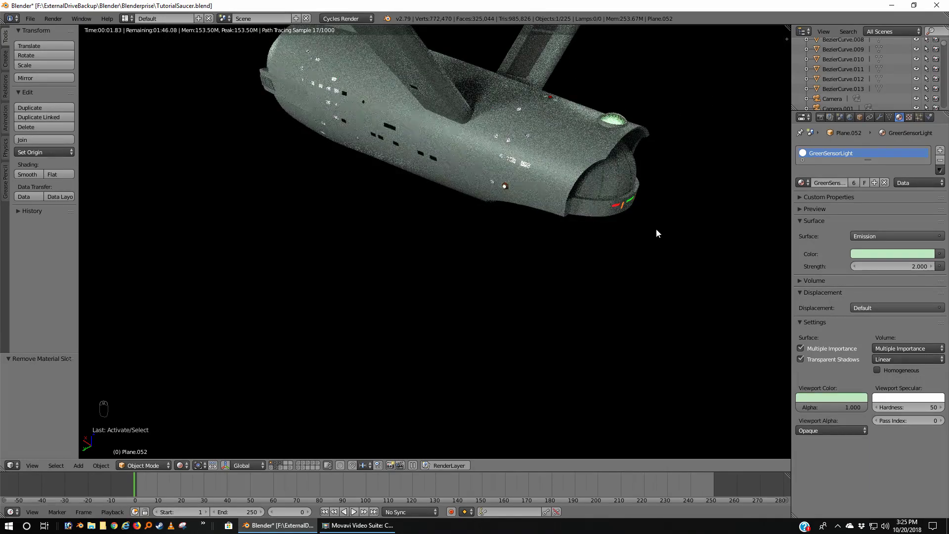
middle_drag(649, 231, 439, 214)
scroll(440, 214, down, 2)
scroll(440, 214, down, 3)
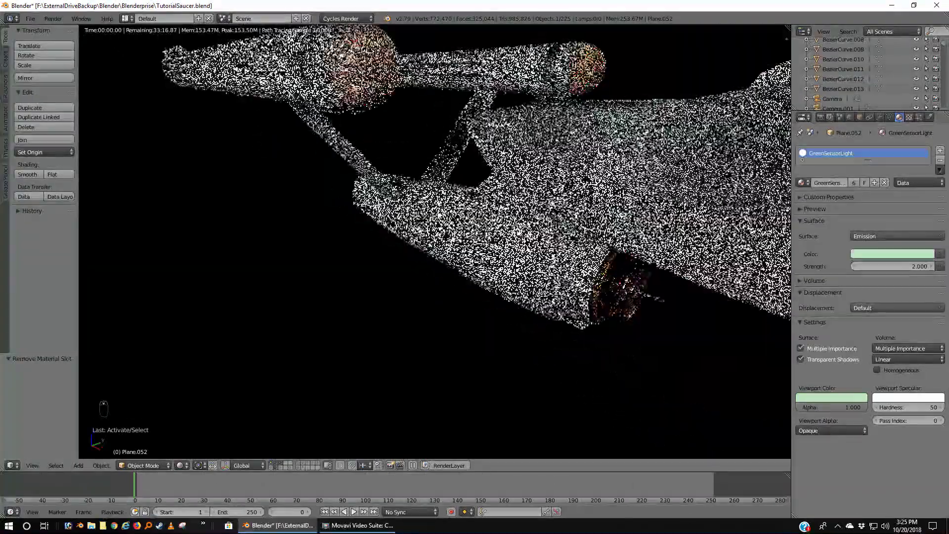
scroll(432, 203, up, 3)
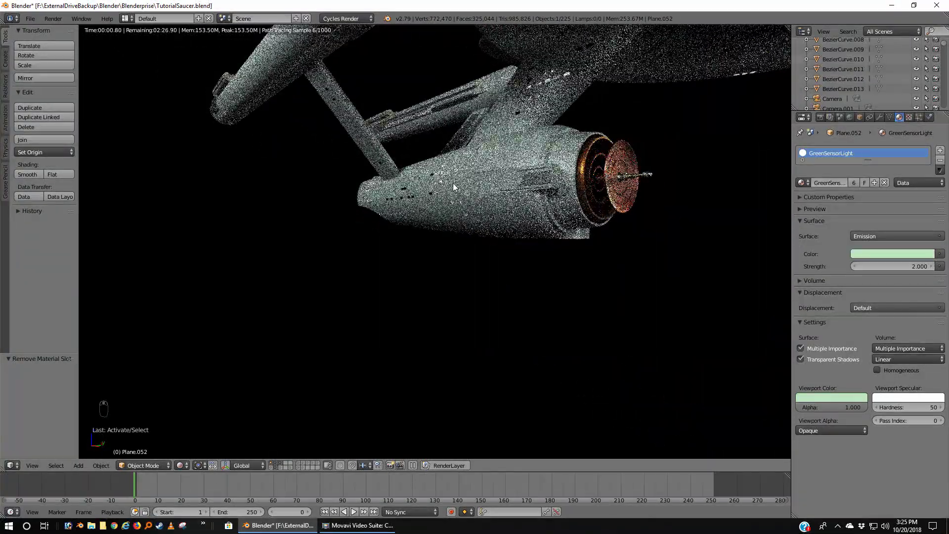
middle_drag(429, 193, 431, 260)
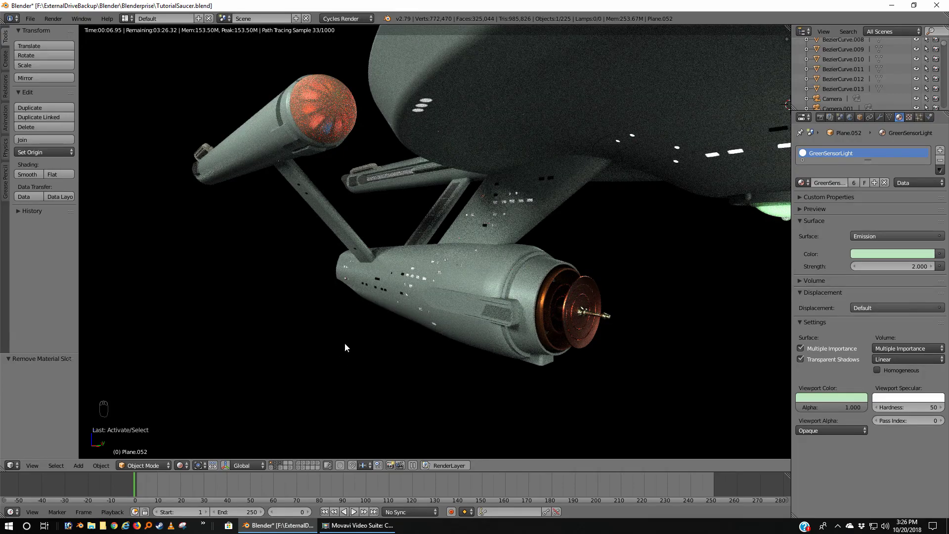
mouse_move(345, 344)
middle_down()
mouse_move(352, 322)
mouse_move(330, 325)
mouse_move(396, 299)
mouse_move(345, 354)
middle_up()
scroll(345, 355, up, 4)
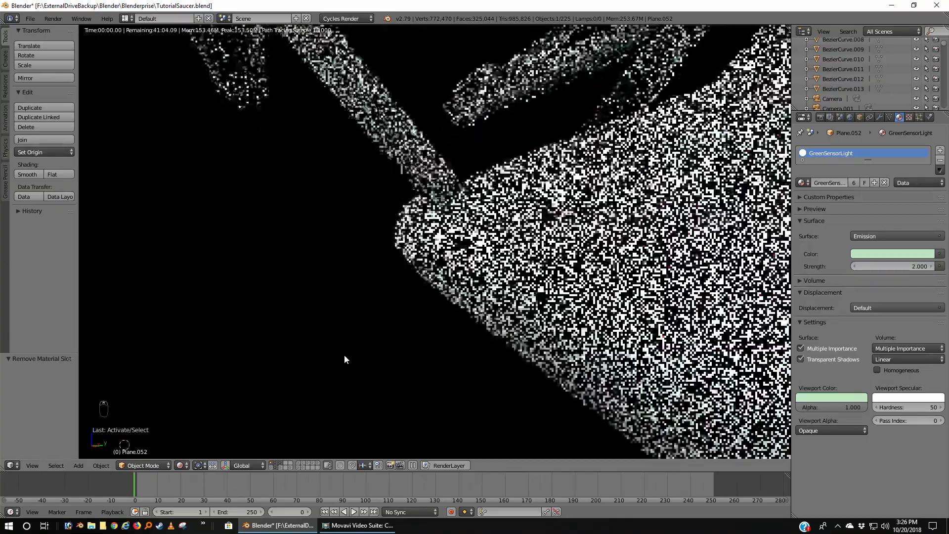
scroll(344, 356, down, 3)
scroll(343, 358, up, 3)
scroll(343, 359, down, 3)
scroll(342, 358, up, 3)
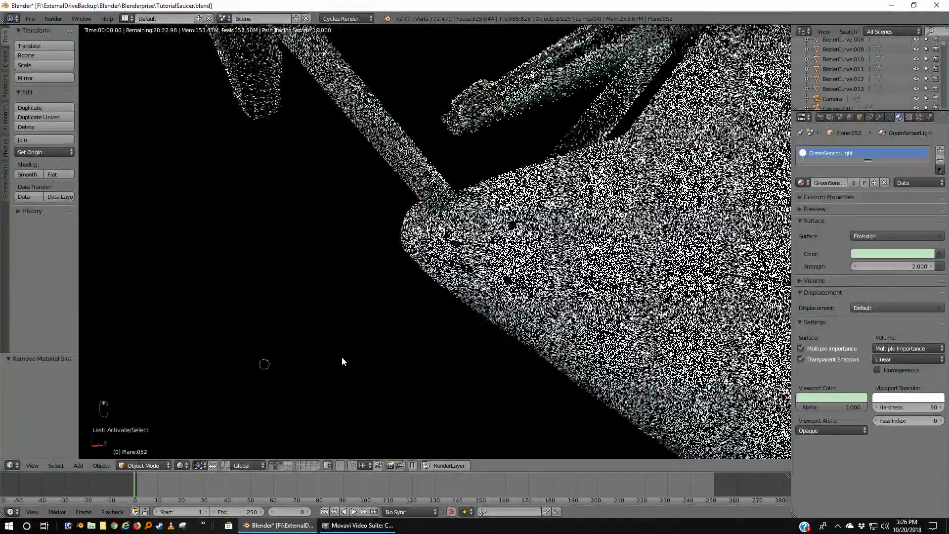
scroll(342, 359, down, 3)
scroll(342, 359, up, 3)
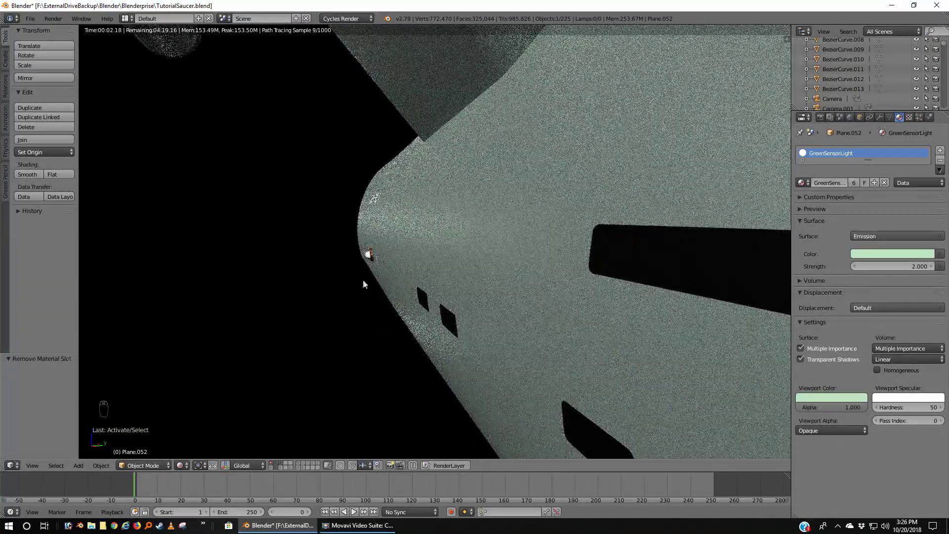
scroll(351, 292, down, 6)
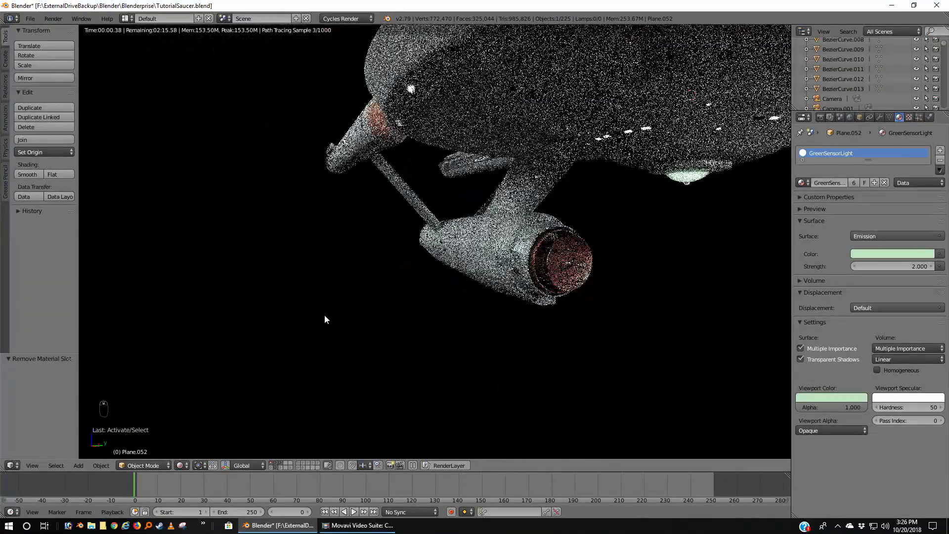
middle_drag(324, 315, 370, 304)
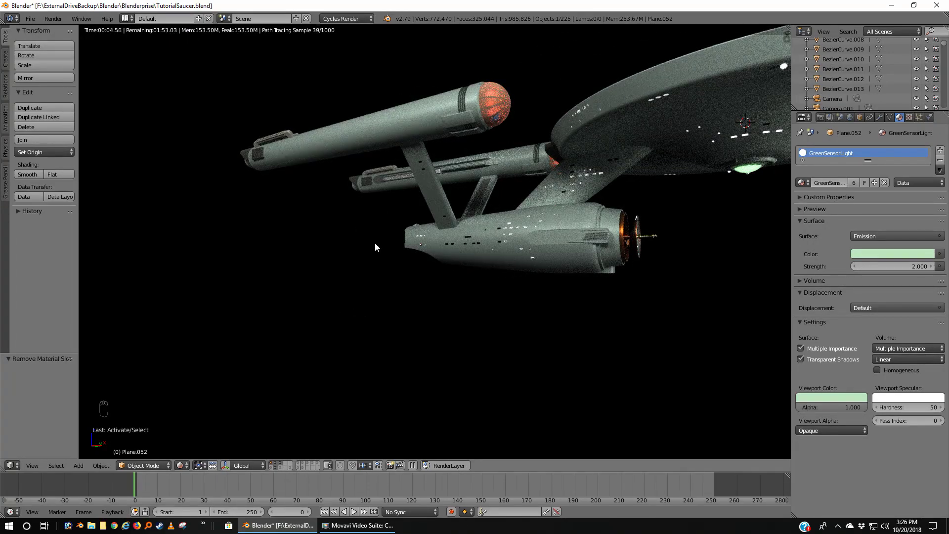
Step: Return to the orthographic front view in wireframe shading and save the file
key(KP_5)
key(KP_1)
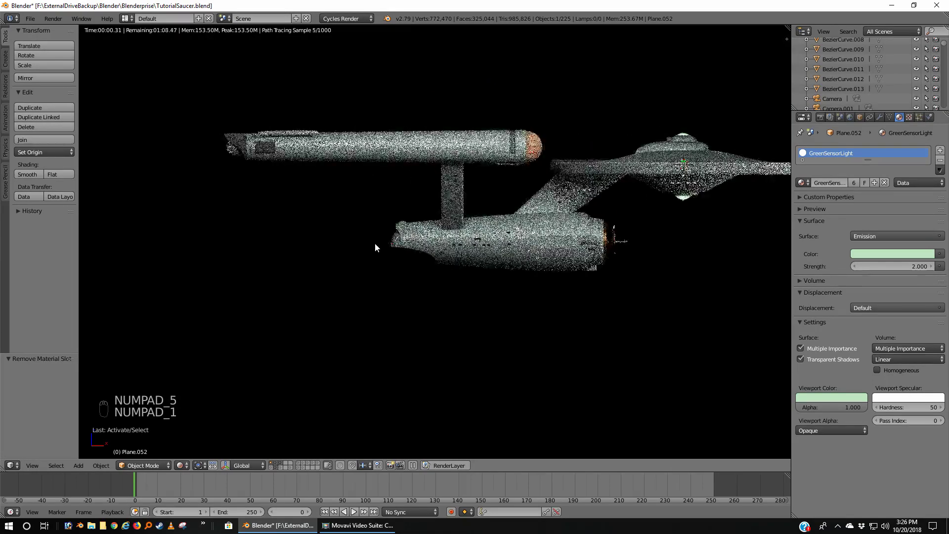
key(z)
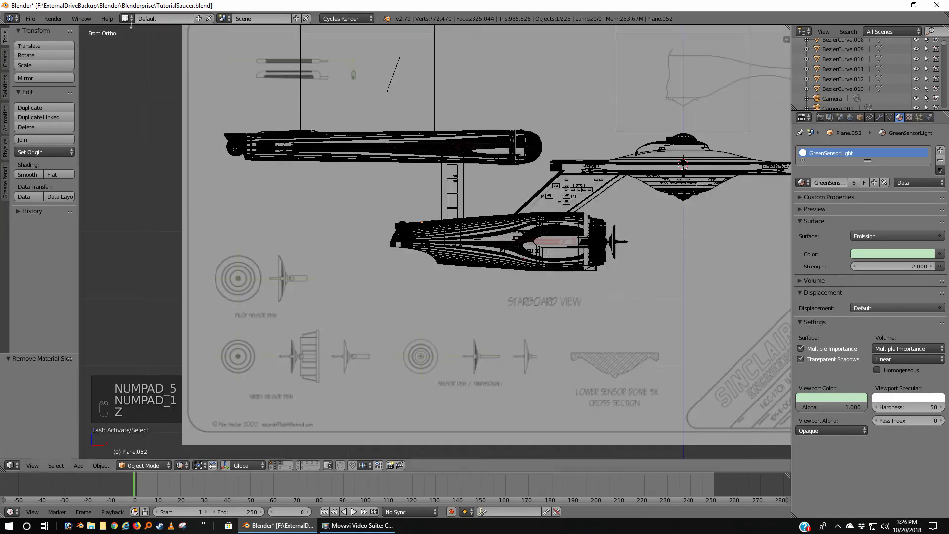
click(30, 18)
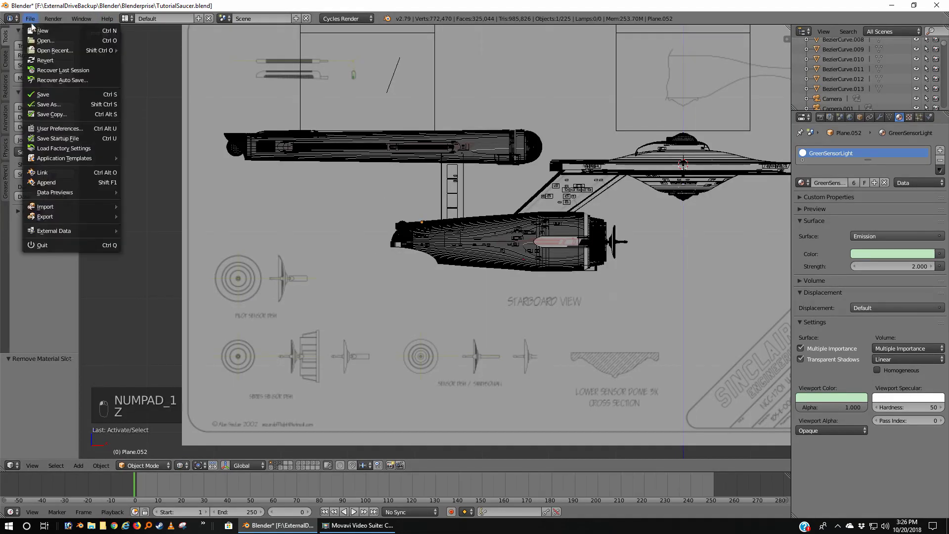
click(44, 94)
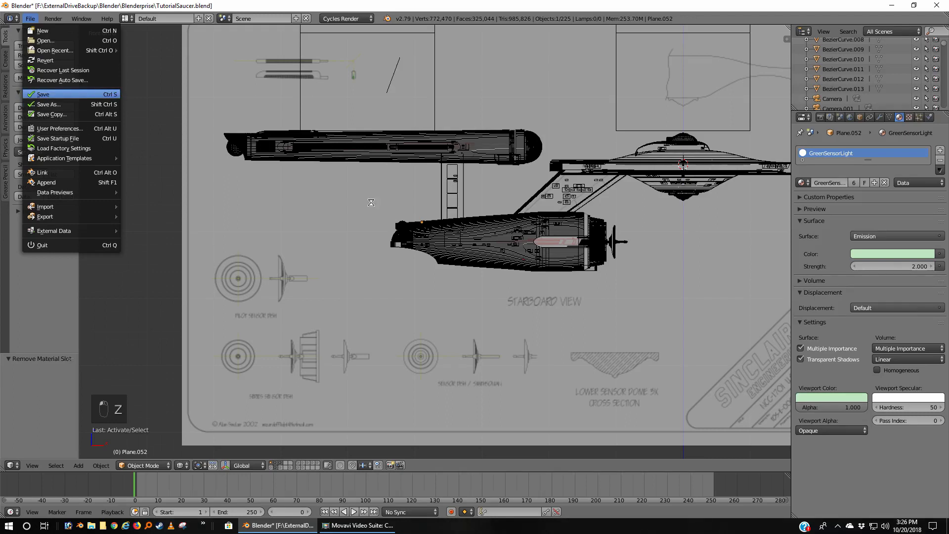